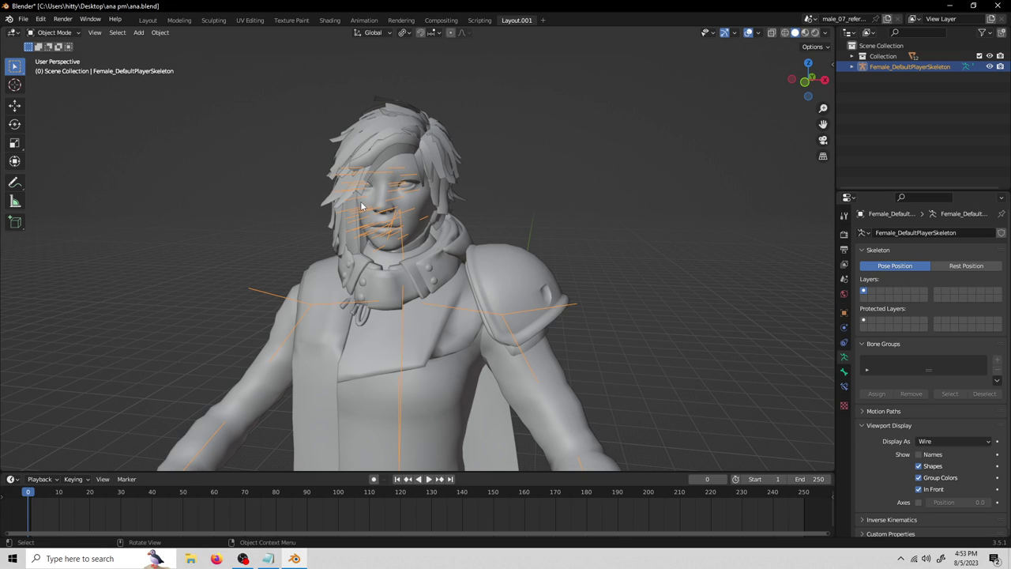
Step: Set the skeleton armature's viewport display to Octahedral bones
{"action": "left_click", "coordinate": [951, 441]}
{"action": "left_click", "coordinate": [944, 453]}
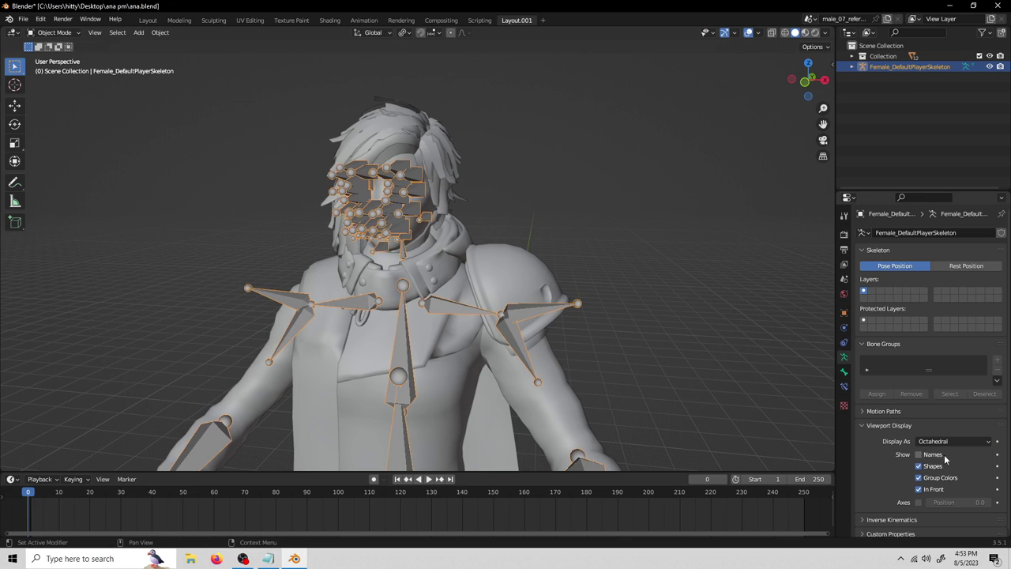
{"action": "scroll", "coordinate": [583, 380], "scroll_direction": "down", "scroll_amount": 4}
{"action": "middle_click_drag", "start_coordinate": [597, 338], "coordinate": [588, 376]}
{"action": "key", "text": "a"}
{"action": "left_click", "coordinate": [588, 376]}
{"action": "left_click", "coordinate": [433, 270]}
{"action": "middle_click_drag", "start_coordinate": [433, 273], "coordinate": [435, 241]}
{"action": "middle_click_drag", "start_coordinate": [392, 276], "coordinate": [459, 341]}
Step: Hide the skeleton armature in the viewport
{"action": "key", "text": "Tab"}
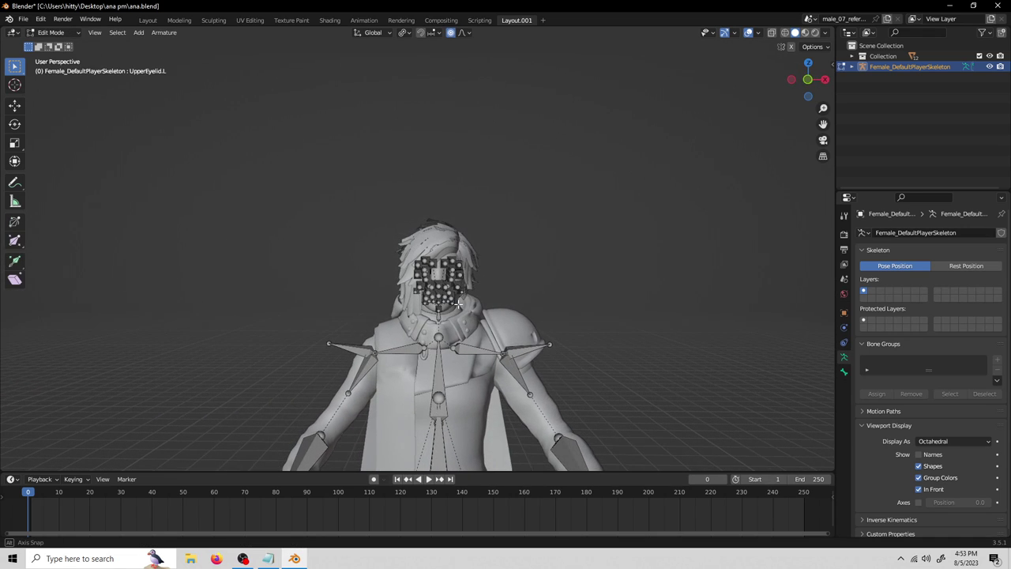
{"action": "key", "text": "Tab"}
{"action": "middle_click_drag", "start_coordinate": [561, 305], "coordinate": [462, 297]}
{"action": "key", "text": "h"}
Step: Examine the character's hair, hood and coat from the front and the back
{"action": "scroll", "coordinate": [471, 289], "scroll_direction": "up", "scroll_amount": 4}
{"action": "scroll", "coordinate": [462, 297], "scroll_direction": "up", "scroll_amount": 4}
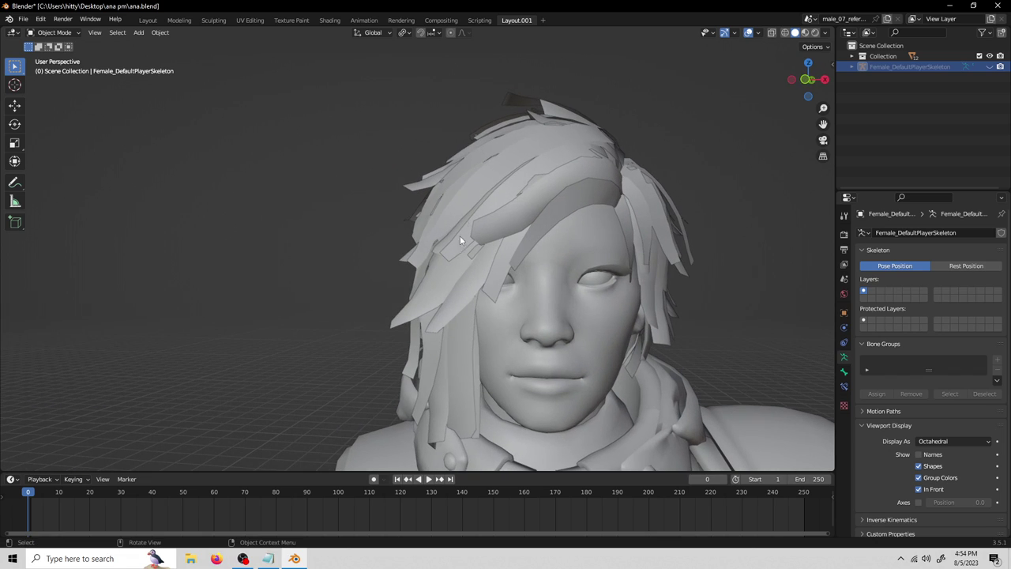
{"action": "middle_click_drag", "start_coordinate": [450, 415], "coordinate": [529, 367]}
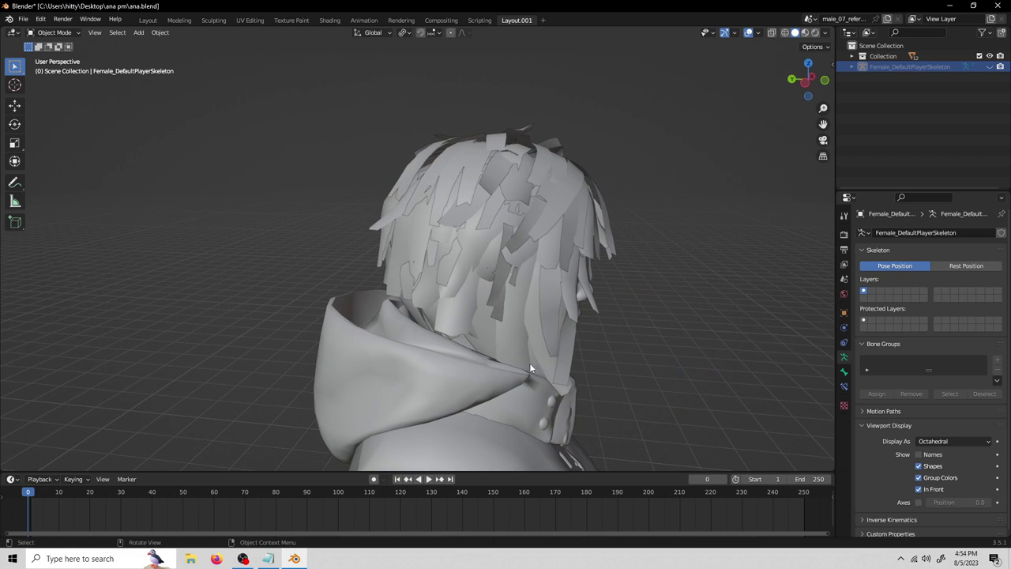
{"action": "middle_click_drag", "start_coordinate": [497, 293], "coordinate": [586, 304]}
{"action": "middle_click_drag", "start_coordinate": [445, 302], "coordinate": [475, 395]}
{"action": "scroll", "coordinate": [436, 315], "scroll_direction": "down", "scroll_amount": 2}
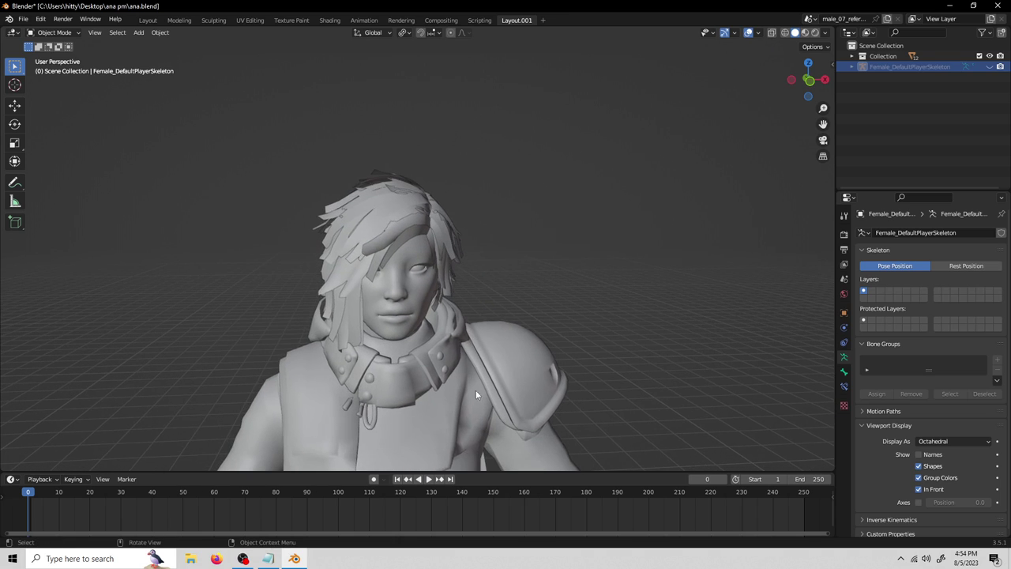
{"action": "scroll", "coordinate": [475, 395], "scroll_direction": "down", "scroll_amount": 3}
{"action": "middle_click_drag", "start_coordinate": [511, 355], "coordinate": [506, 388]}
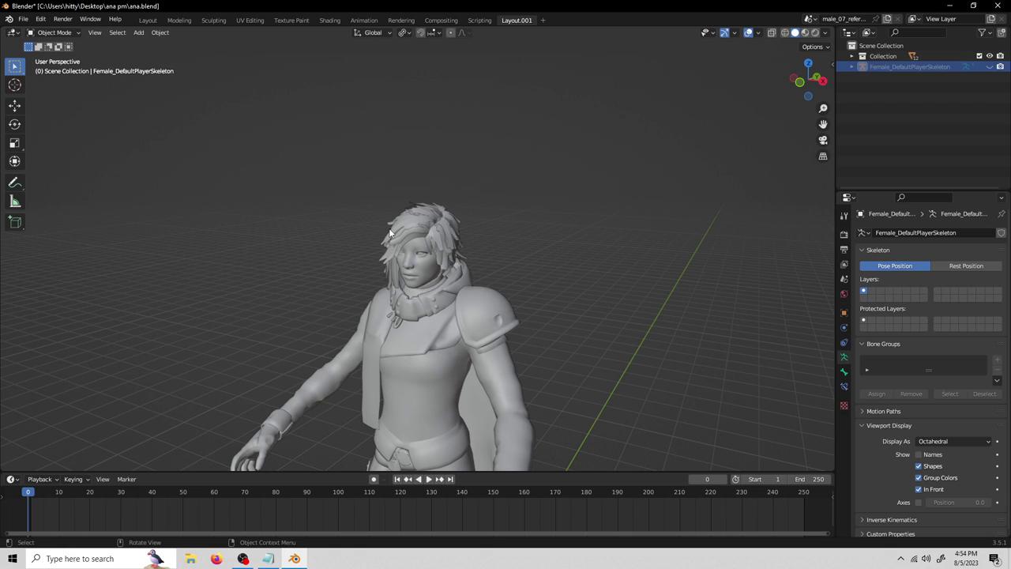
{"action": "middle_click_drag", "start_coordinate": [468, 278], "coordinate": [524, 307]}
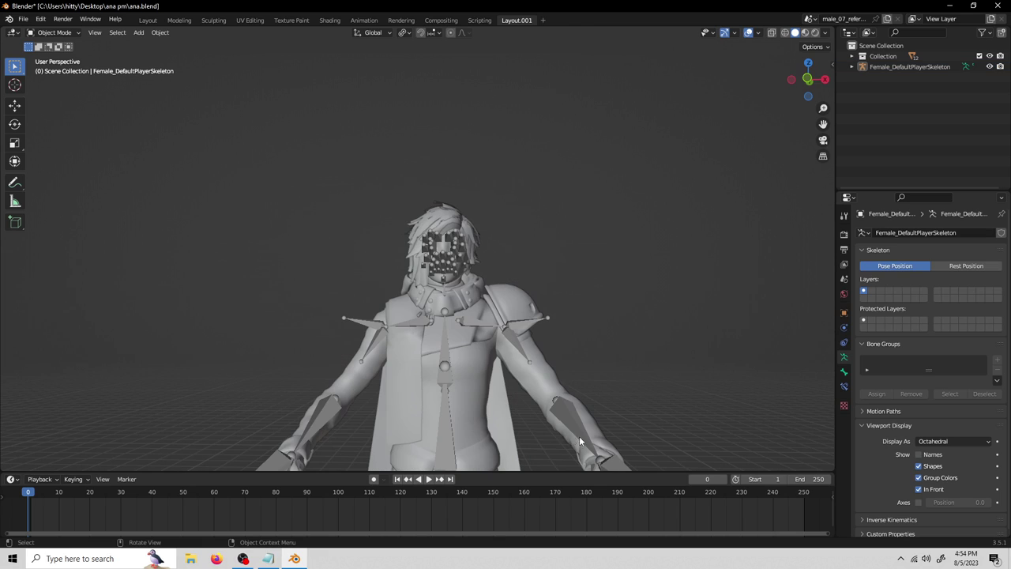
Step: Enter Edit Mode on the skeleton armature and select the tip of the ValveBiped.Bip01_Spine4 bone
{"action": "middle_click_drag", "start_coordinate": [605, 355], "coordinate": [548, 387]}
{"action": "left_click", "coordinate": [549, 348]}
{"action": "key", "text": "Tab"}
{"action": "middle_click_drag", "start_coordinate": [565, 346], "coordinate": [465, 275]}
{"action": "middle_click_drag", "start_coordinate": [246, 293], "coordinate": [387, 257]}
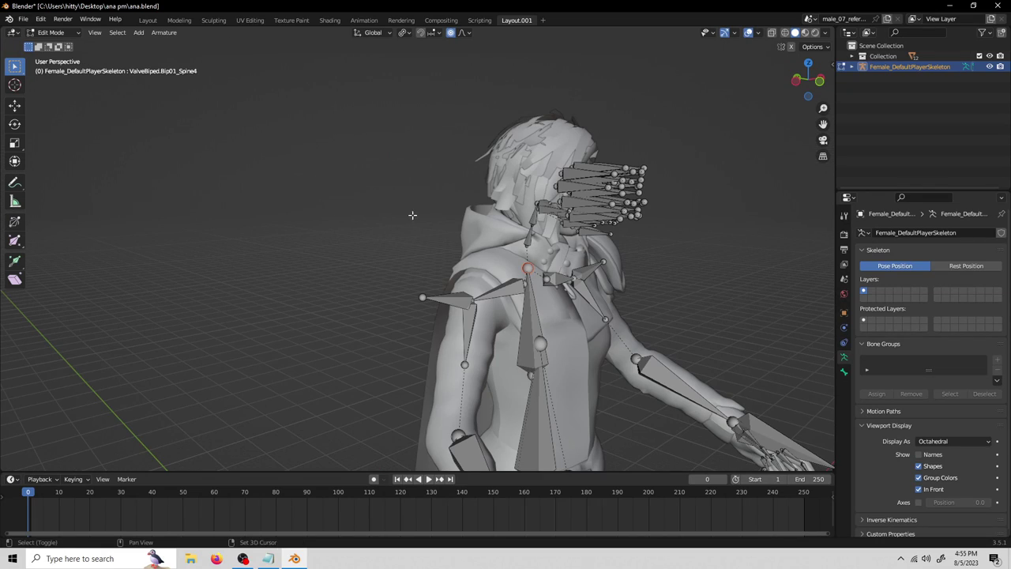
{"action": "middle_click_drag", "start_coordinate": [413, 215], "coordinate": [496, 257]}
{"action": "scroll", "coordinate": [442, 276], "scroll_direction": "up", "scroll_amount": 2}
{"action": "middle_click_drag", "start_coordinate": [395, 284], "coordinate": [76, 120]}
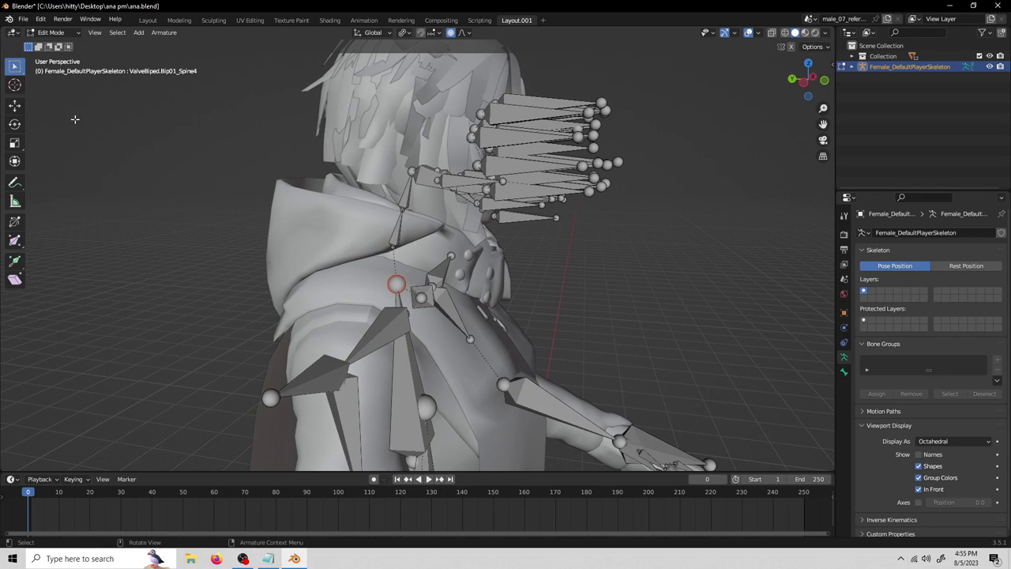
Step: In the right orthographic view, extrude a bone from the upper spine tip backward and down to the top of the cape
{"action": "left_click", "coordinate": [94, 33]}
{"action": "mouse_move", "coordinate": [128, 164]}
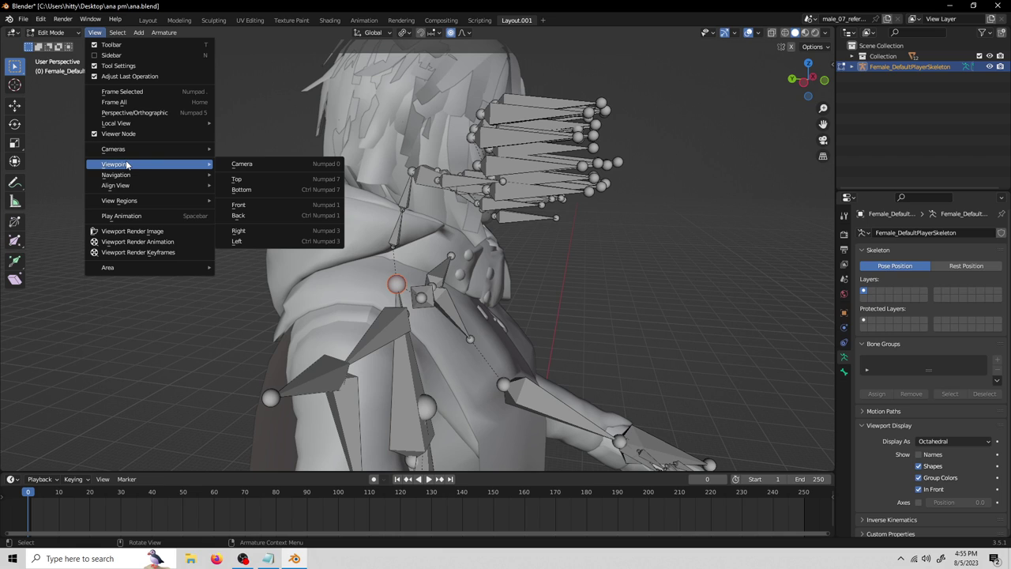
{"action": "left_click", "coordinate": [258, 230]}
{"action": "middle_click_drag", "start_coordinate": [517, 318], "coordinate": [370, 243], "text": "shift"}
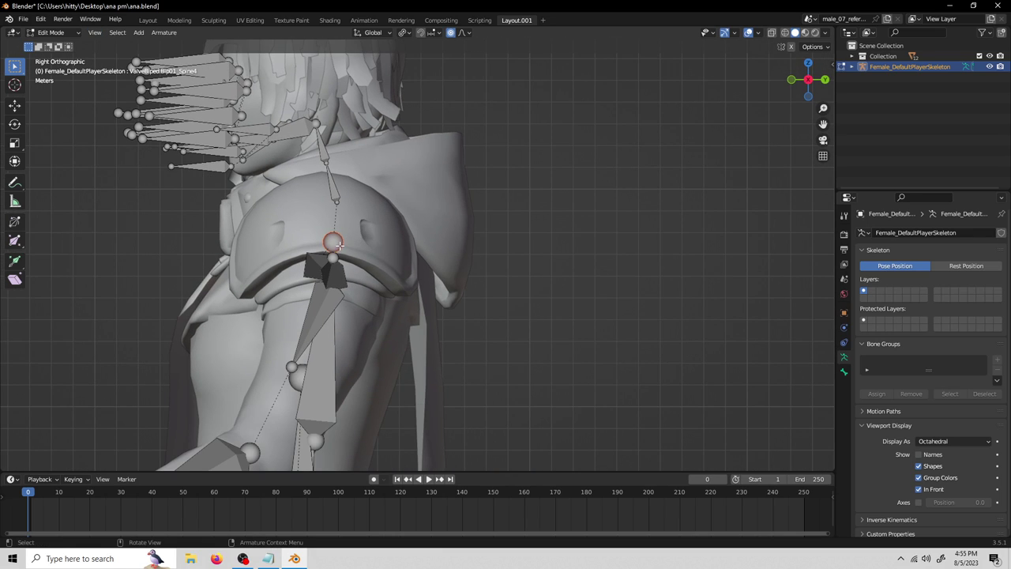
{"action": "scroll", "coordinate": [340, 247], "scroll_direction": "down", "scroll_amount": 7}
{"action": "scroll", "coordinate": [399, 255], "scroll_direction": "up", "scroll_amount": 10}
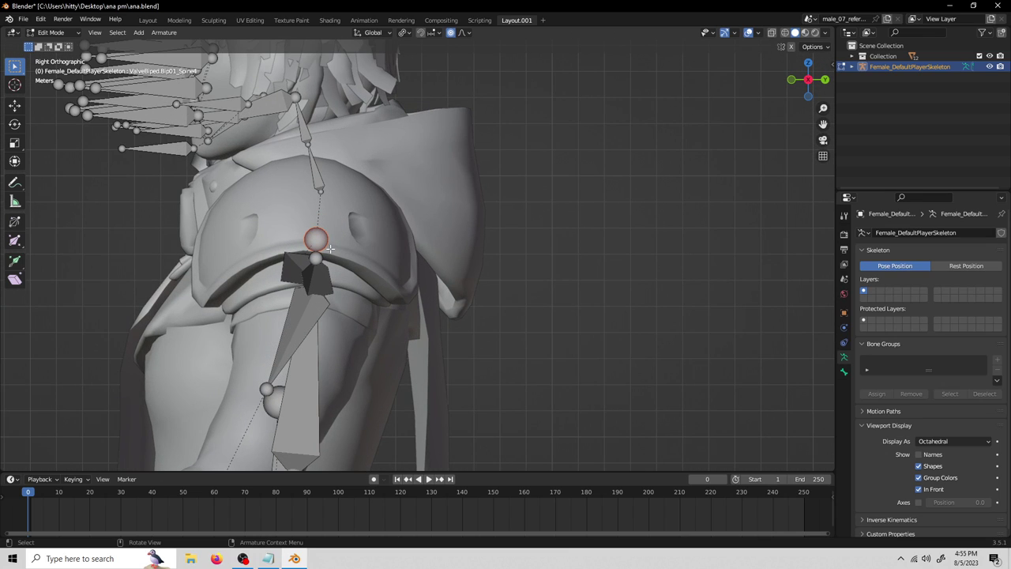
{"action": "key", "text": "e"}
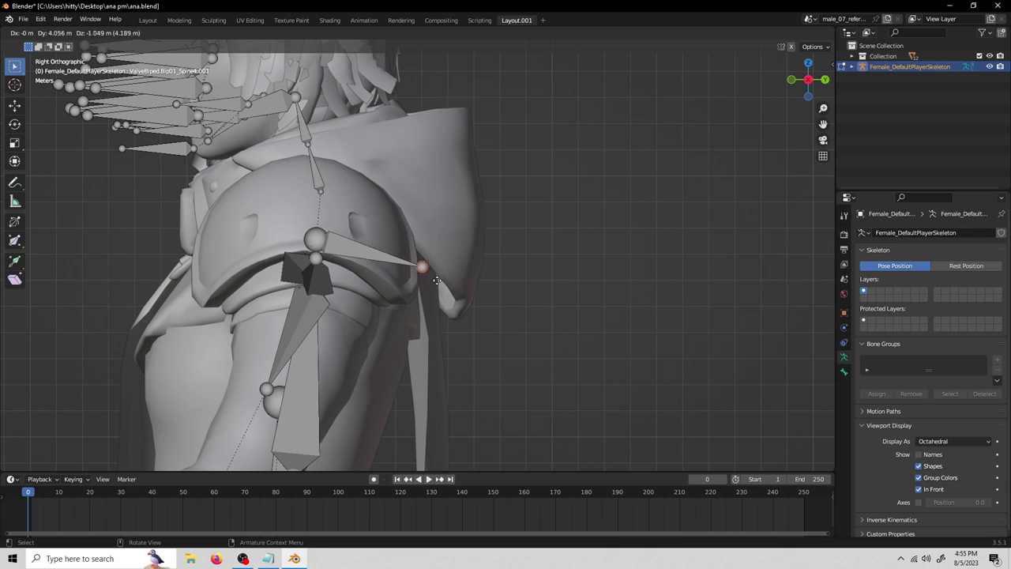
{"action": "left_click", "coordinate": [445, 341]}
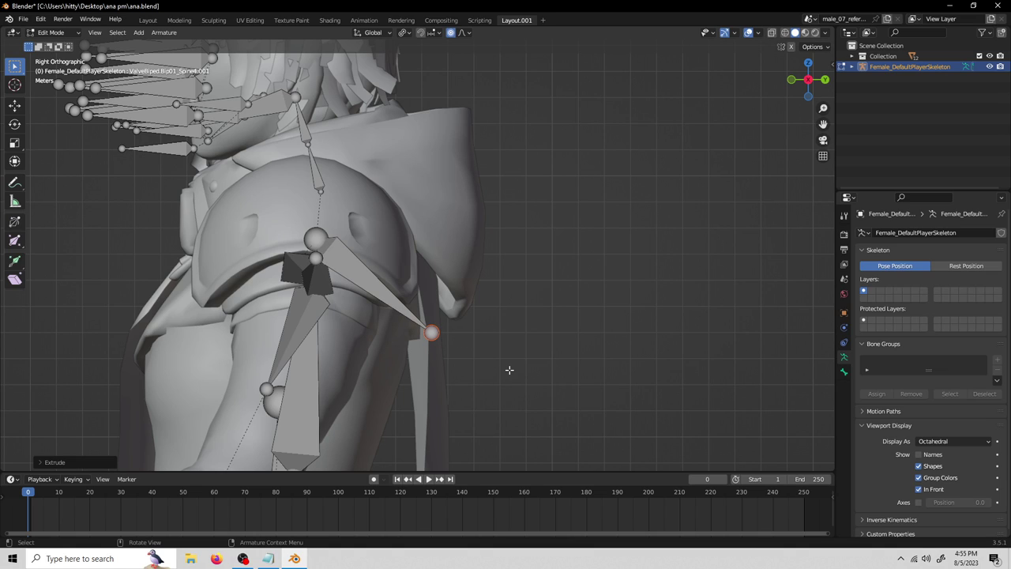
Step: Extrude a second bone about 1.7 m straight down along the cape from the new tip
{"action": "middle_click_drag", "start_coordinate": [504, 385], "coordinate": [458, 265], "text": "shift"}
{"action": "key", "text": "e"}
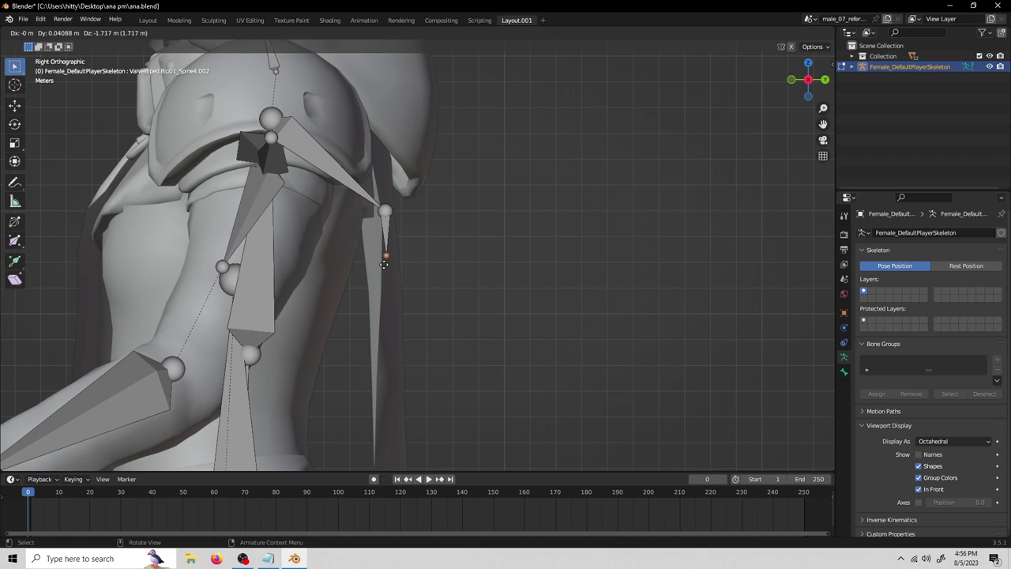
{"action": "left_click", "coordinate": [384, 263]}
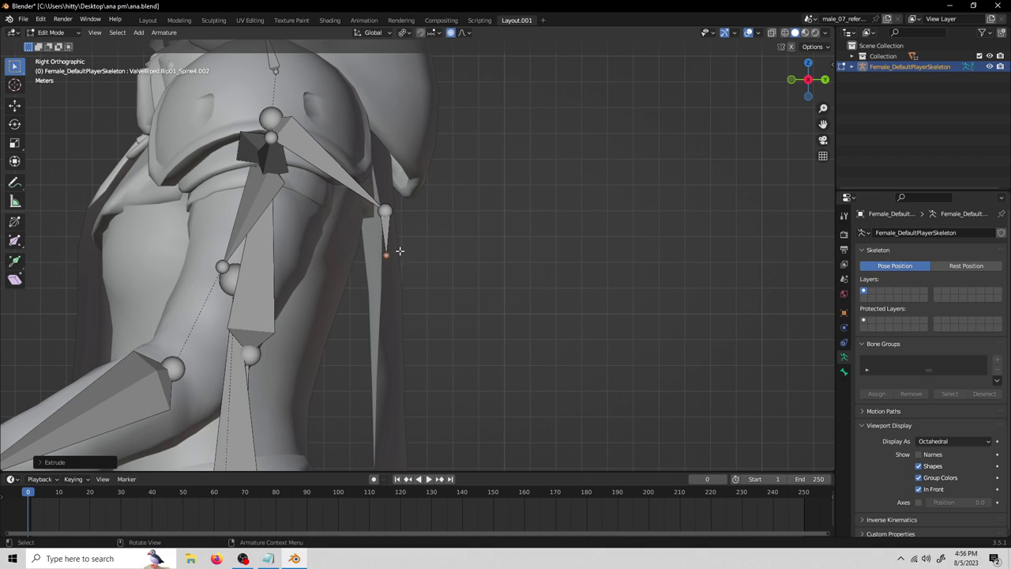
Step: Try lowering the second cape bone's tip by about 8.4 m, and undo the move
{"action": "key", "text": "g"}
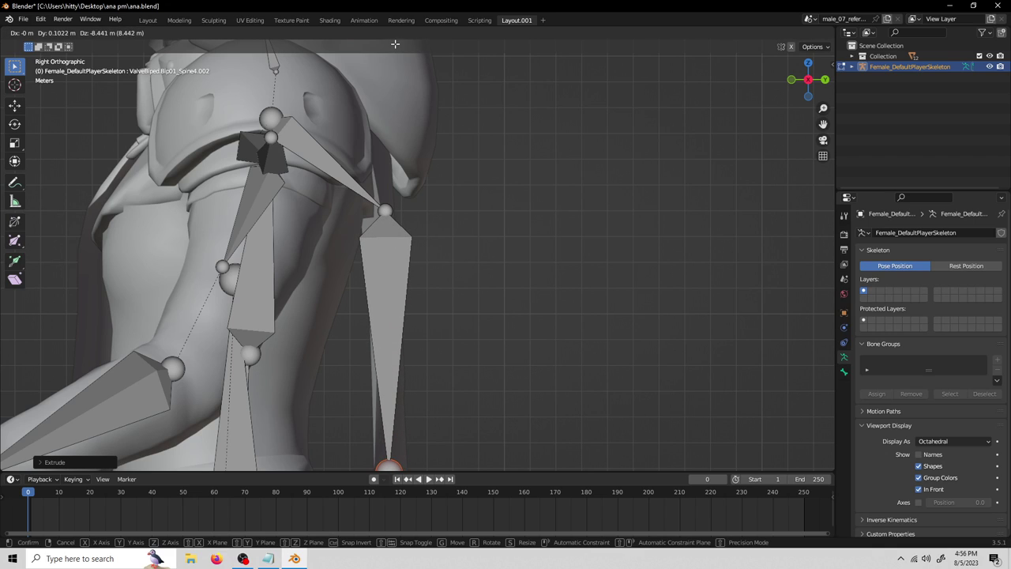
{"action": "left_click", "coordinate": [393, 472]}
{"action": "middle_click_drag", "start_coordinate": [442, 302], "coordinate": [473, 309], "text": "shift"}
{"action": "key", "text": "ctrl+z"}
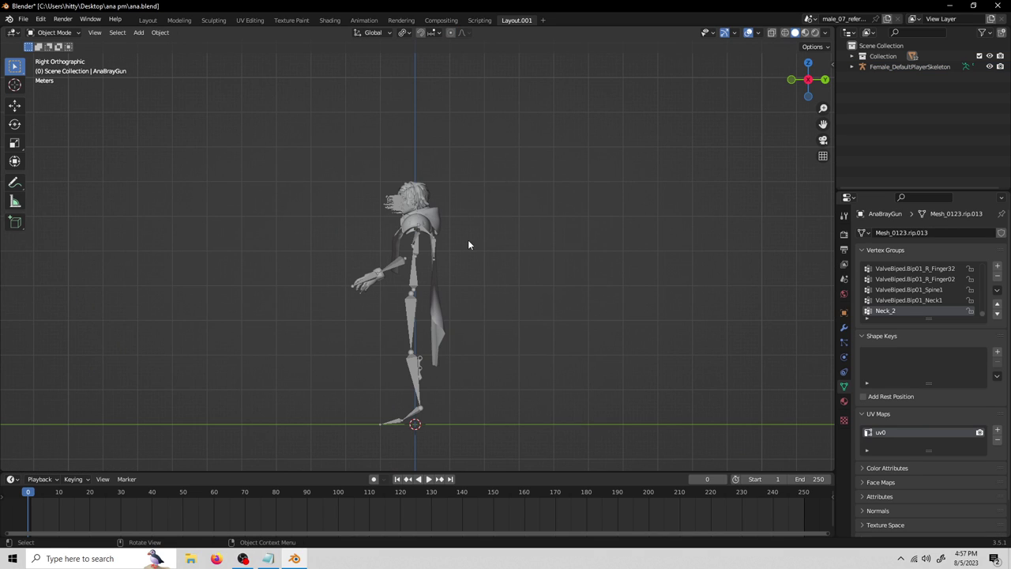
Step: Hide the character's body and hair meshes, leaving the coat and the skeleton in view
{"action": "middle_click_drag", "start_coordinate": [468, 240], "coordinate": [469, 268]}
{"action": "middle_click_drag", "start_coordinate": [430, 385], "coordinate": [407, 346]}
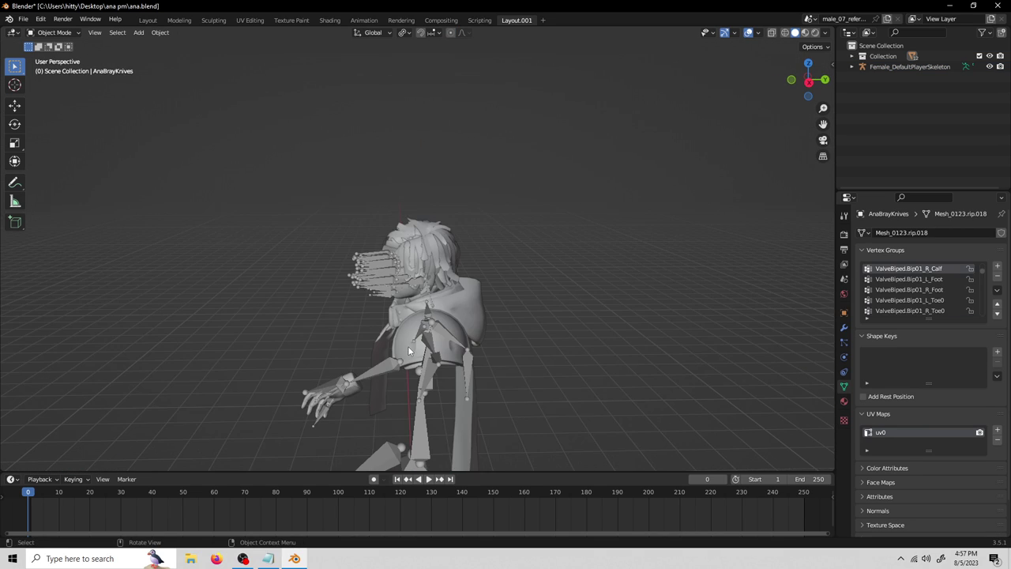
{"action": "left_click", "coordinate": [407, 346]}
{"action": "middle_click_drag", "start_coordinate": [543, 360], "coordinate": [518, 317]}
{"action": "key", "text": "h"}
{"action": "left_click", "coordinate": [512, 234]}
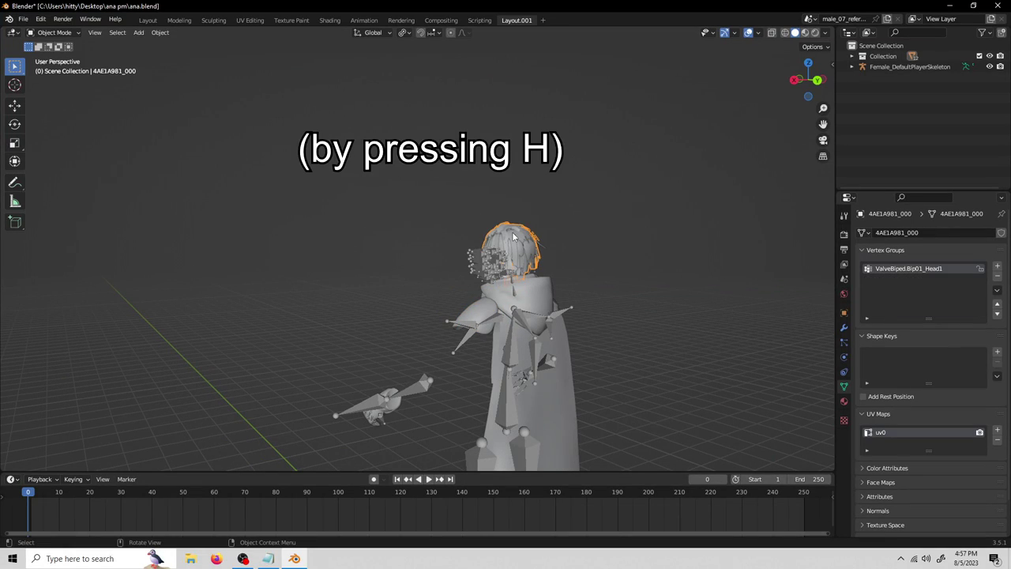
{"action": "key", "text": "h"}
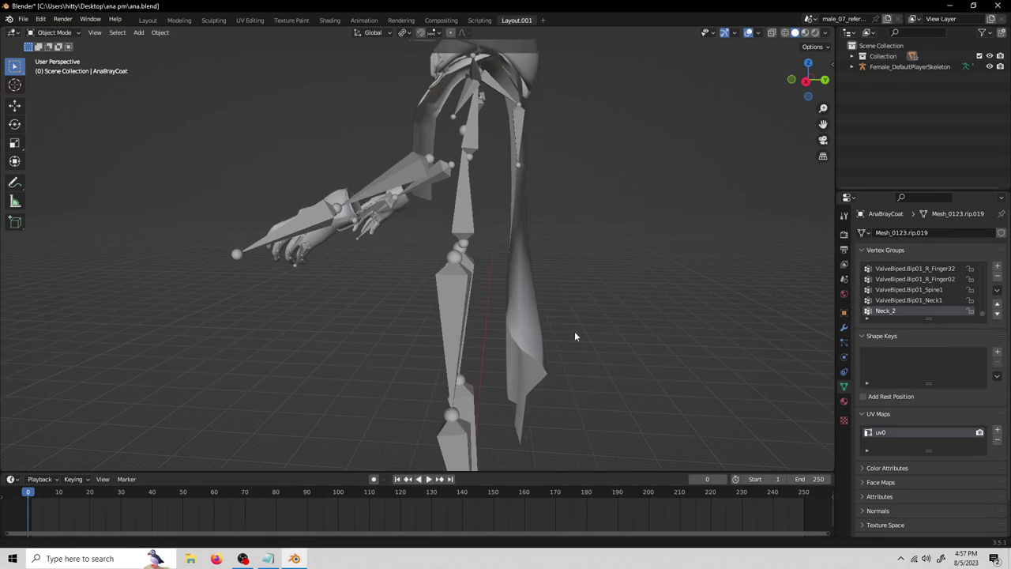
Step: In the right orthographic view, extrude another bone about 8.6 m down the cape from the lowest cape bone's tip
{"action": "middle_click_drag", "start_coordinate": [574, 337], "coordinate": [206, 159]}
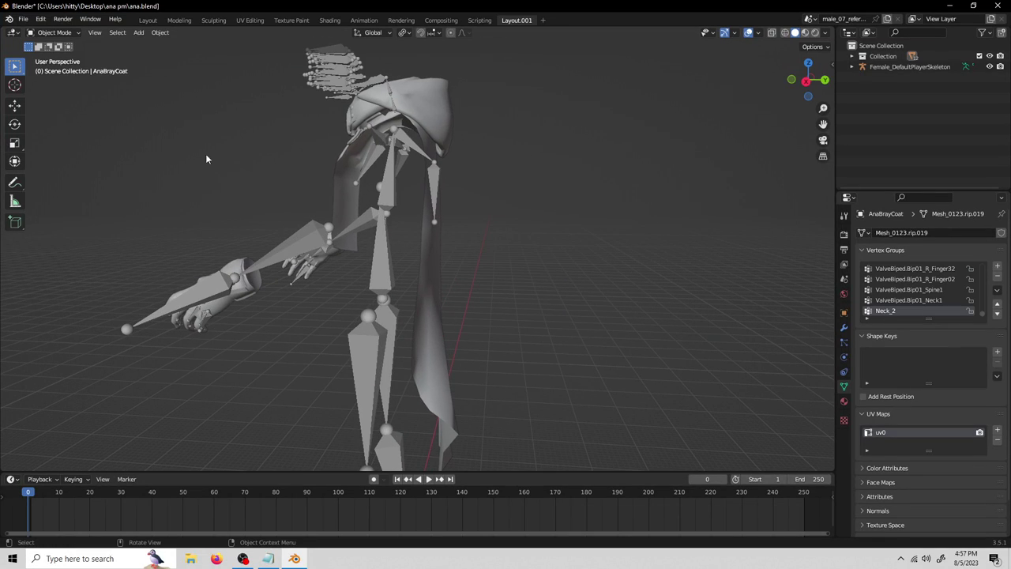
{"action": "left_click", "coordinate": [95, 32]}
{"action": "left_click", "coordinate": [284, 225]}
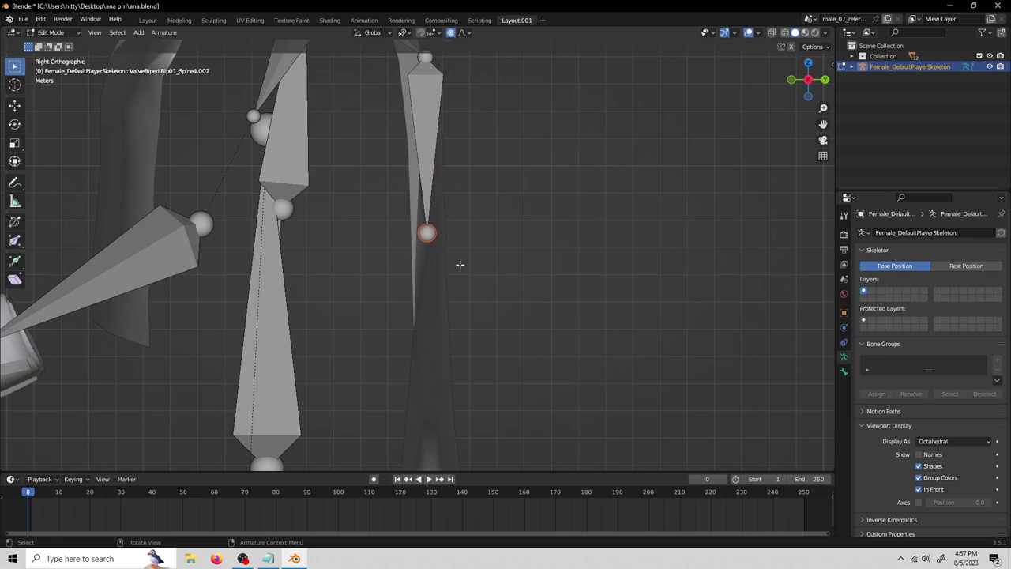
{"action": "key", "text": "g"}
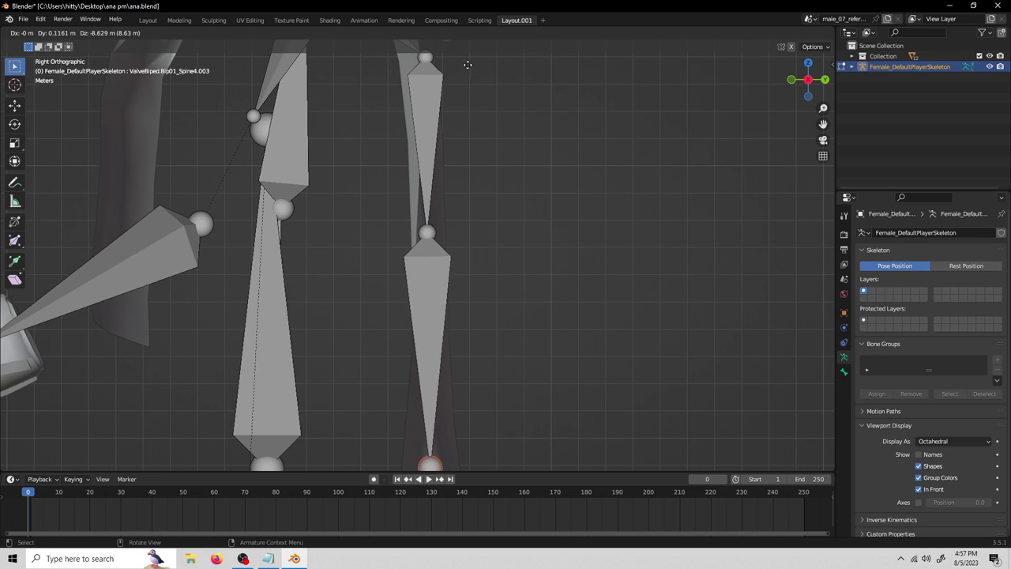
{"action": "left_click", "coordinate": [463, 40]}
Step: Extrude two more bones down the cape toward its hem, making the last one about 11.3 m long
{"action": "middle_click_drag", "start_coordinate": [474, 103], "coordinate": [460, 224], "text": "shift"}
{"action": "key", "text": "e"}
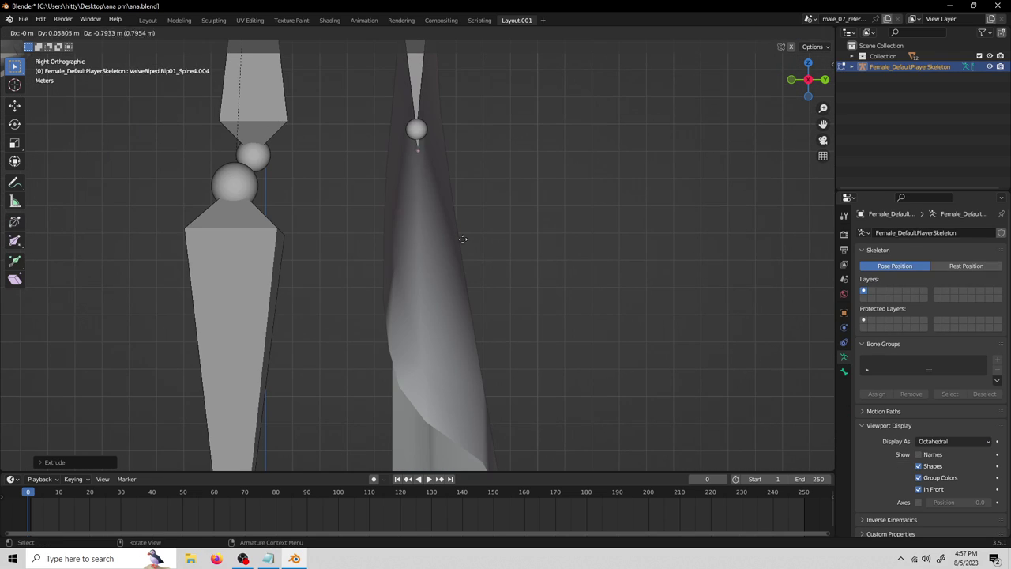
{"action": "left_click", "coordinate": [458, 438]}
{"action": "middle_click_drag", "start_coordinate": [458, 438], "coordinate": [463, 182], "text": "shift"}
{"action": "key", "text": "e"}
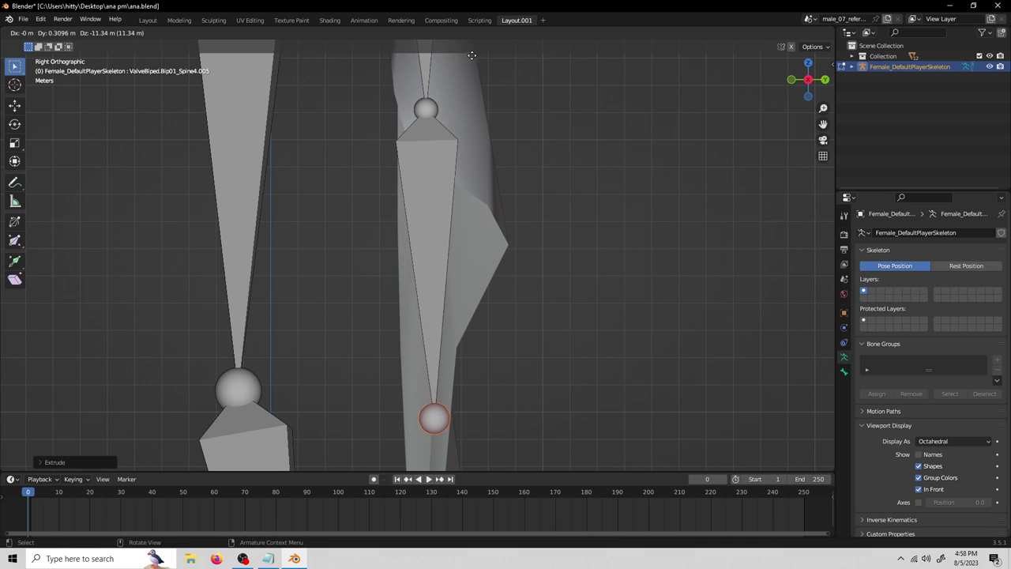
{"action": "left_click", "coordinate": [468, 55]}
Step: Delete the slanted bone that links the upper spine tip to the top of the cape bone chain
{"action": "scroll", "coordinate": [553, 236], "scroll_direction": "down", "scroll_amount": 7}
{"action": "middle_click_drag", "start_coordinate": [556, 253], "coordinate": [626, 228]}
{"action": "scroll", "coordinate": [472, 279], "scroll_direction": "up", "scroll_amount": 5}
{"action": "scroll", "coordinate": [479, 272], "scroll_direction": "down", "scroll_amount": 3}
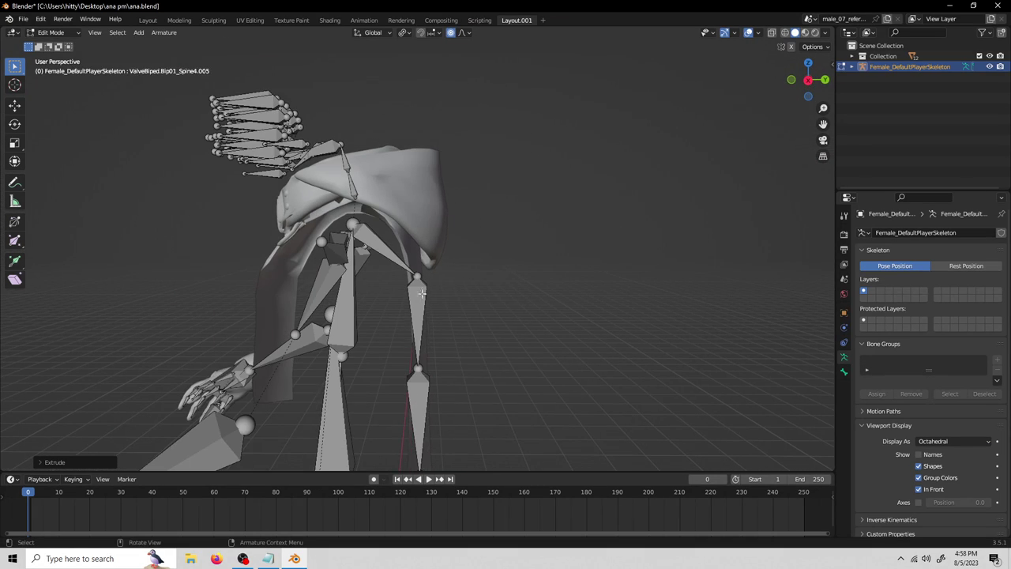
{"action": "left_click", "coordinate": [416, 276]}
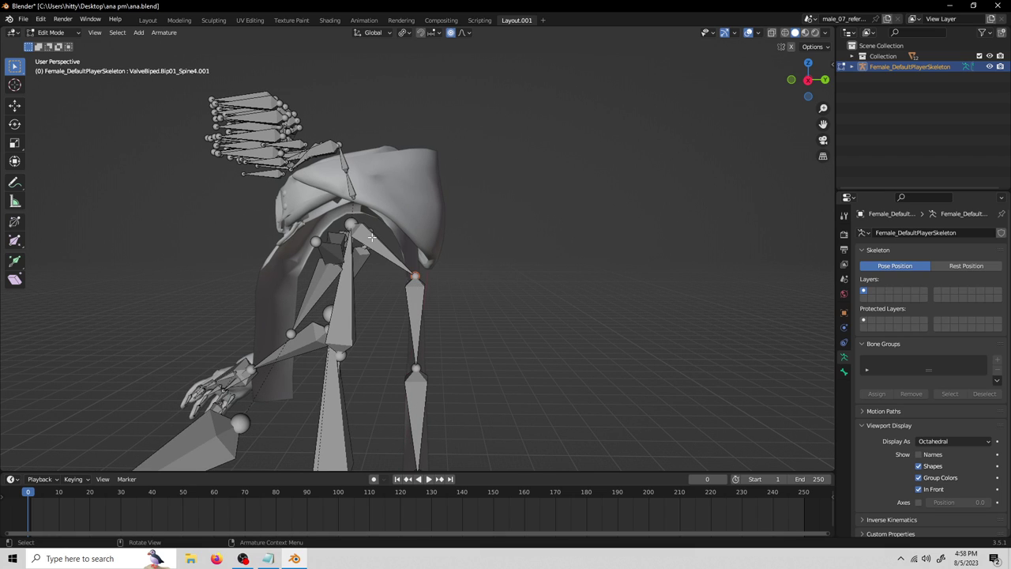
{"action": "mouse_move", "coordinate": [490, 287]}
{"action": "middle_mouse_down"}
{"action": "mouse_move", "coordinate": [385, 285]}
{"action": "mouse_move", "coordinate": [500, 284]}
{"action": "mouse_move", "coordinate": [483, 285]}
{"action": "middle_mouse_up"}
{"action": "scroll", "coordinate": [424, 312], "scroll_direction": "up", "scroll_amount": 2}
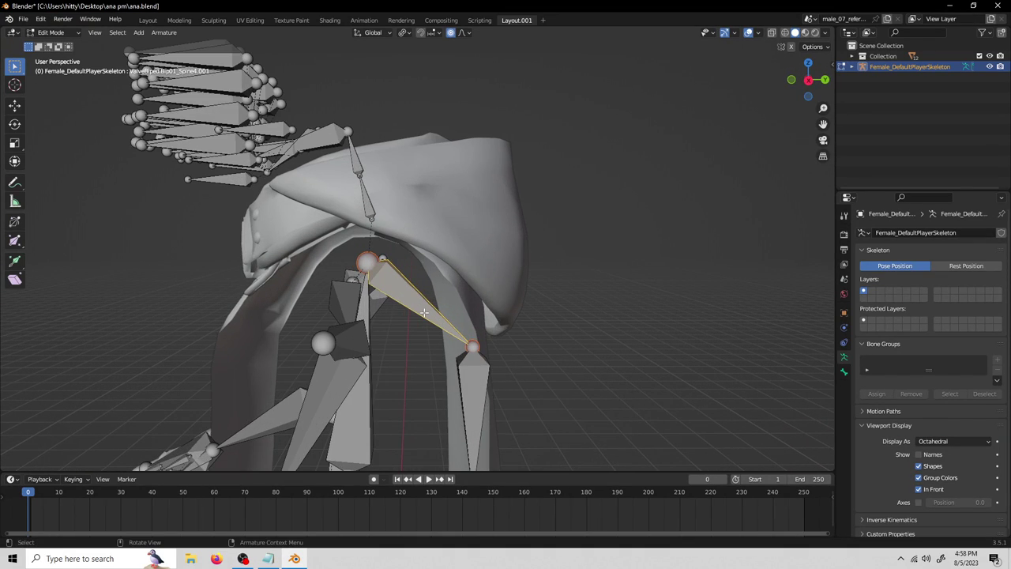
{"action": "key", "text": "x"}
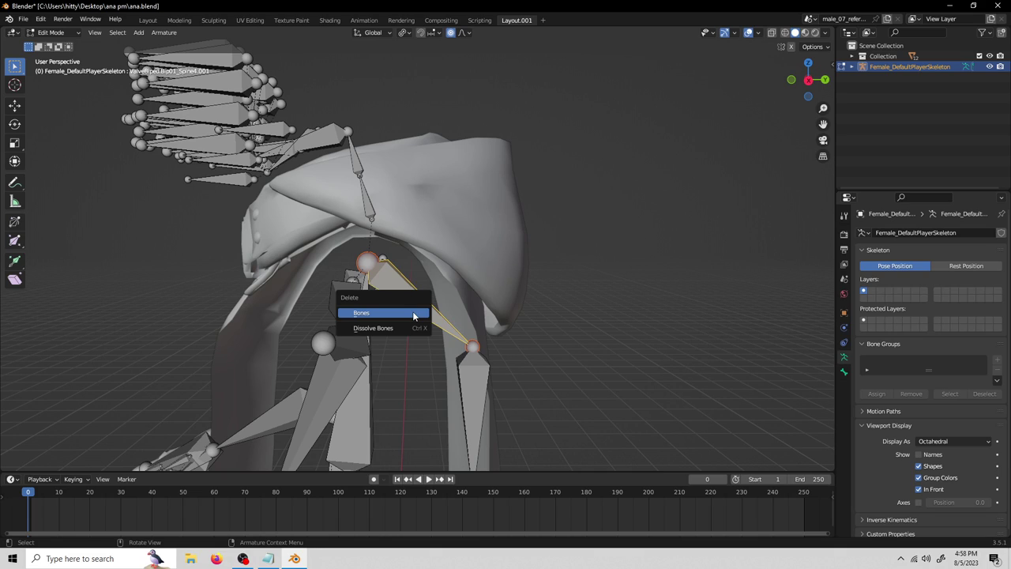
{"action": "left_click", "coordinate": [413, 315]}
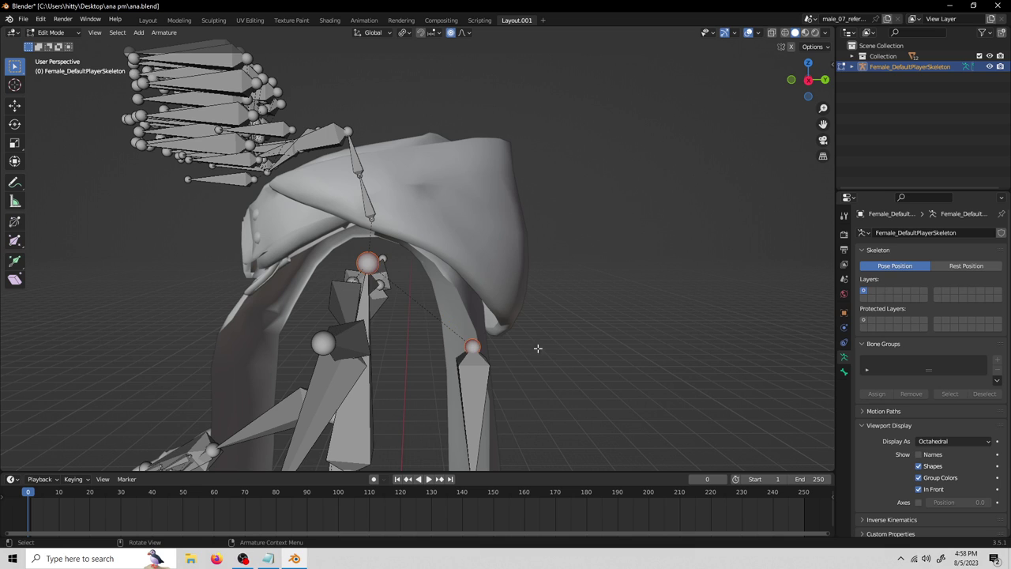
Step: Rename the top cape bone as cape_01 and the bone directly below it as cape02
{"action": "scroll", "coordinate": [537, 324], "scroll_direction": "down", "scroll_amount": 6}
{"action": "scroll", "coordinate": [495, 317], "scroll_direction": "up", "scroll_amount": 8}
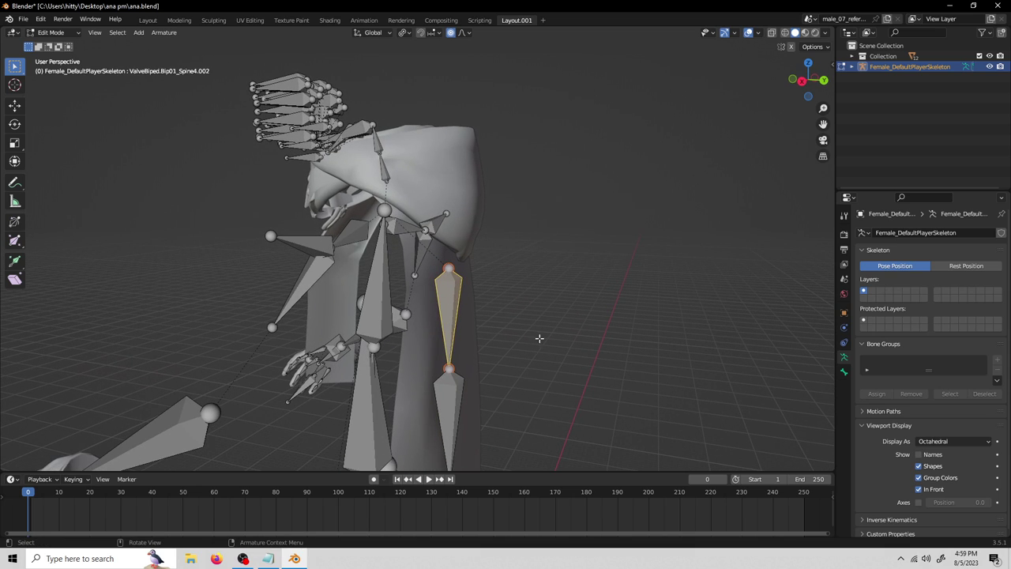
{"action": "middle_click_drag", "start_coordinate": [679, 377], "coordinate": [687, 379]}
{"action": "left_click", "coordinate": [844, 372]}
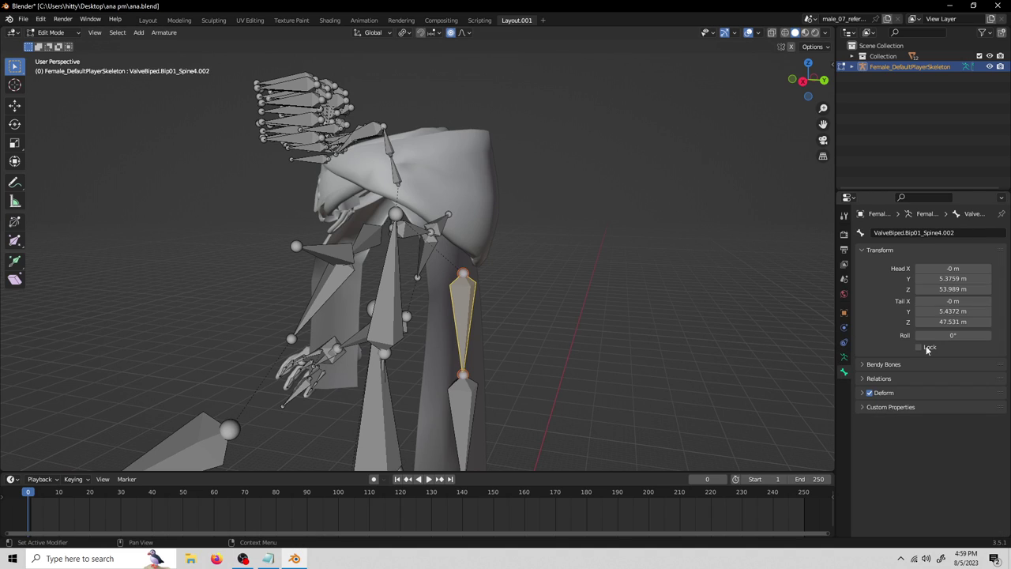
{"action": "left_click", "coordinate": [898, 233]}
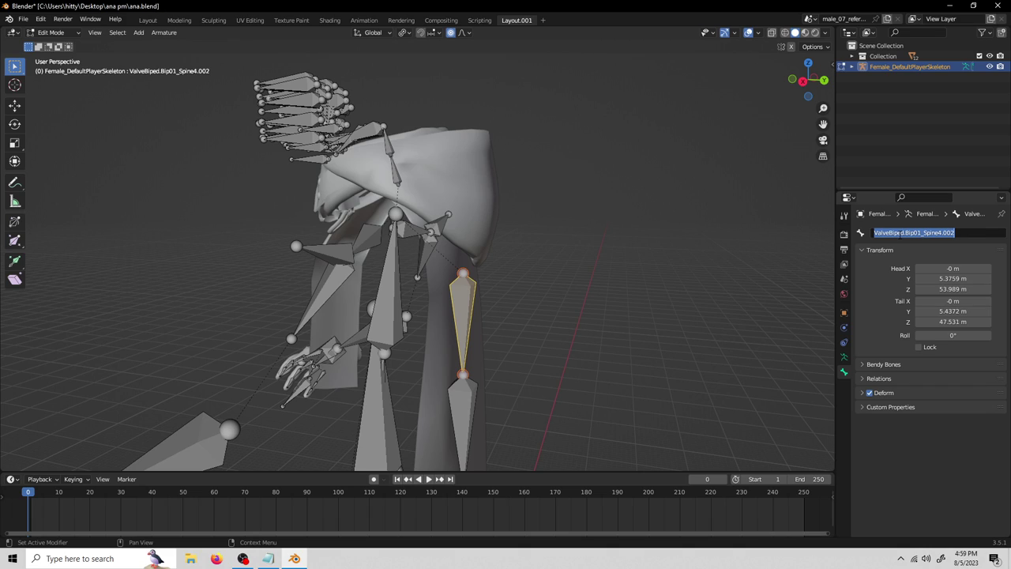
{"action": "type", "text": "cape_"}
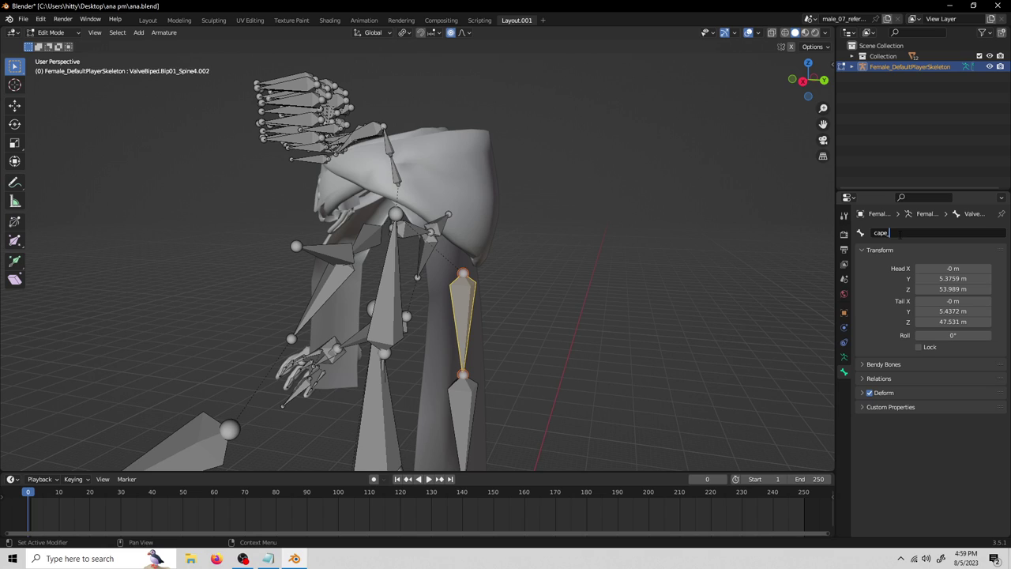
{"action": "type", "text": "01"}
{"action": "key", "text": "Return"}
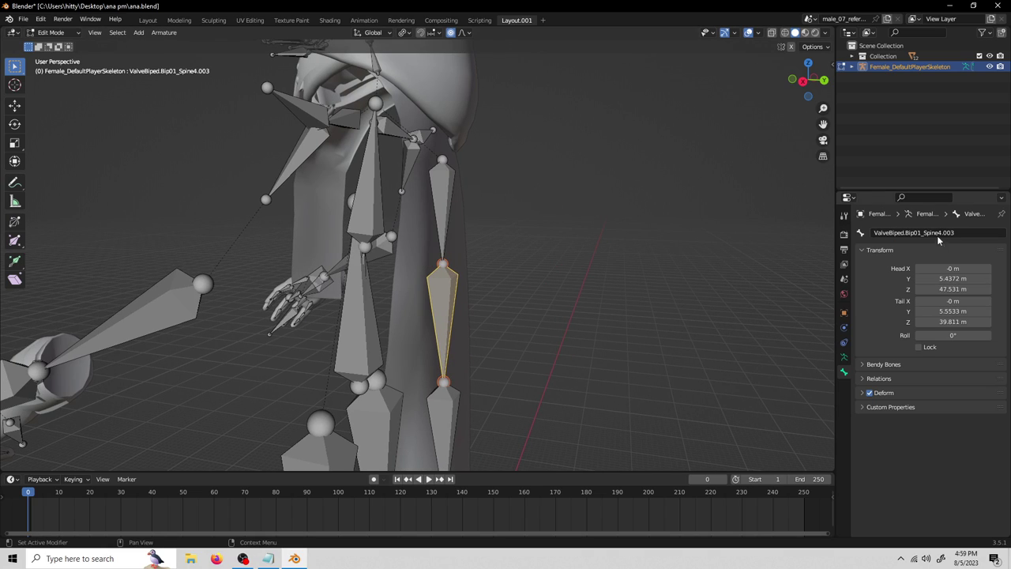
{"action": "left_click", "coordinate": [933, 233]}
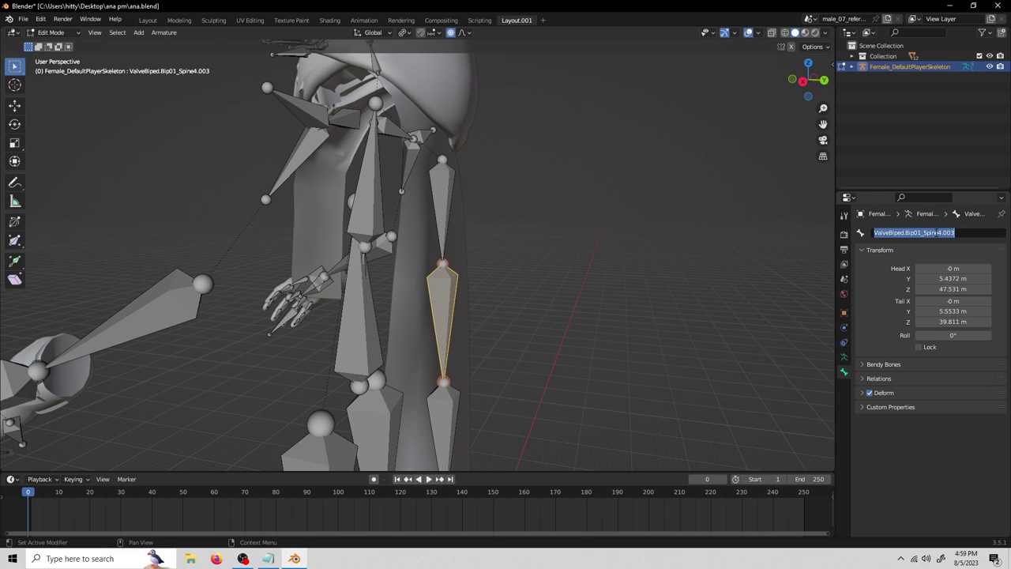
{"action": "type", "text": "cape02"}
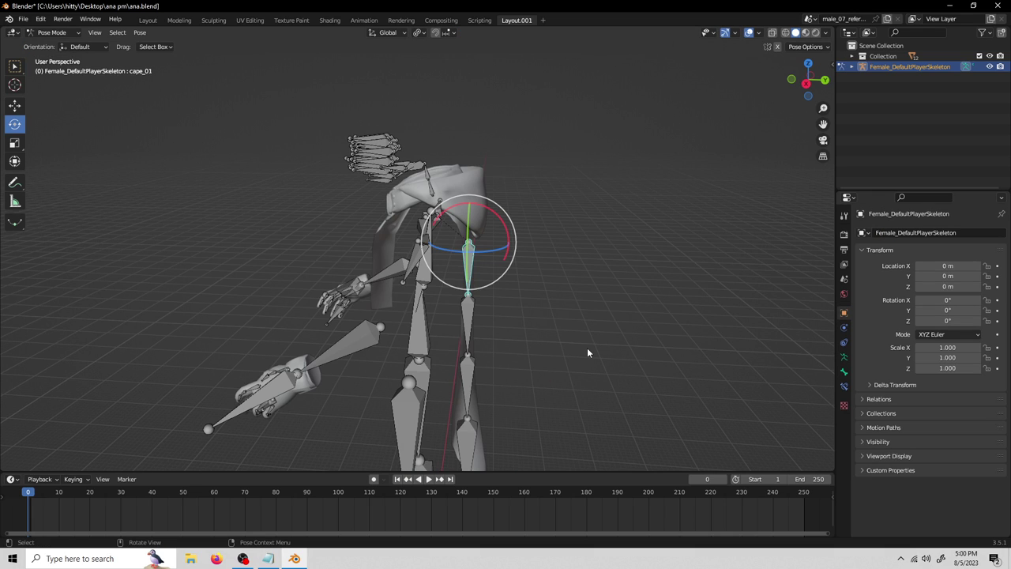
Step: Return the skeleton from Pose Mode to Object Mode, select the cape mesh modelRef_0 and open its vertex groups
{"action": "middle_click_drag", "start_coordinate": [588, 352], "coordinate": [573, 297]}
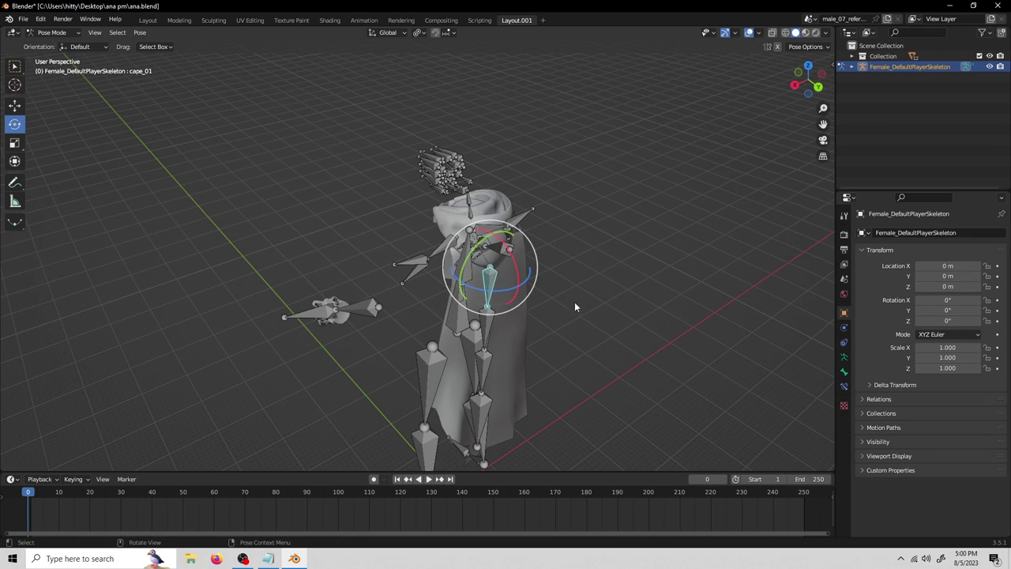
{"action": "middle_click_drag", "start_coordinate": [551, 341], "coordinate": [474, 340]}
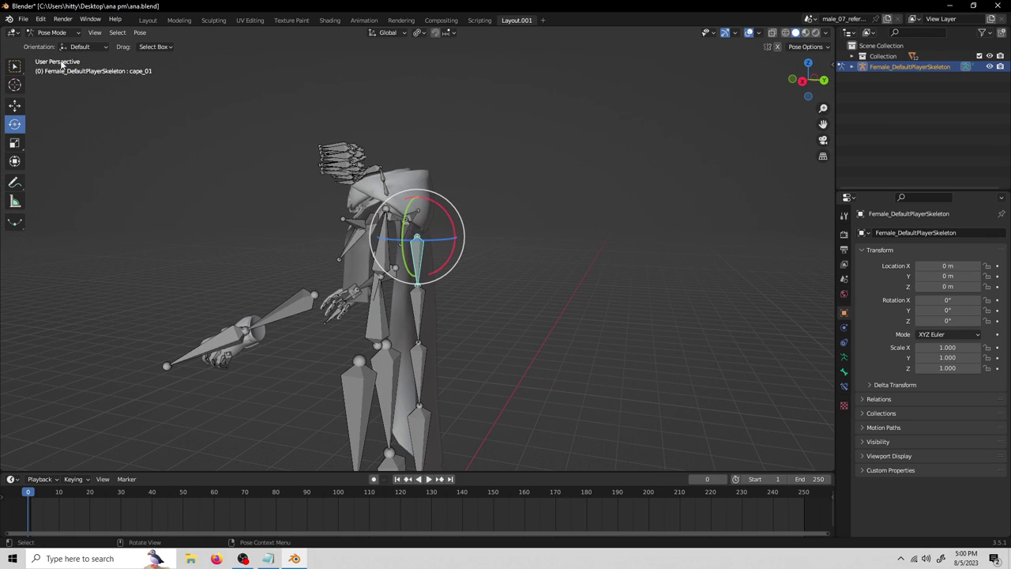
{"action": "left_click", "coordinate": [35, 33]}
{"action": "left_click", "coordinate": [47, 46]}
{"action": "left_click", "coordinate": [423, 233]}
{"action": "middle_click_drag", "start_coordinate": [499, 245], "coordinate": [470, 240]}
{"action": "left_click", "coordinate": [423, 251]}
{"action": "middle_click_drag", "start_coordinate": [482, 301], "coordinate": [539, 313]}
{"action": "left_click", "coordinate": [844, 386]}
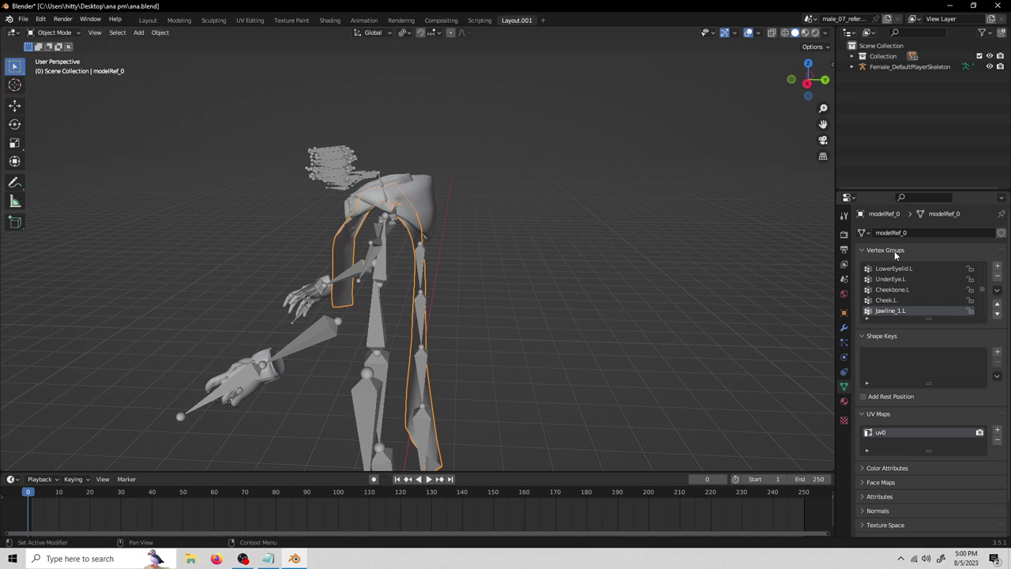
Step: Enlarge the vertex group list and look through the cape mesh's existing groups
{"action": "left_click_drag", "start_coordinate": [926, 319], "coordinate": [920, 365]}
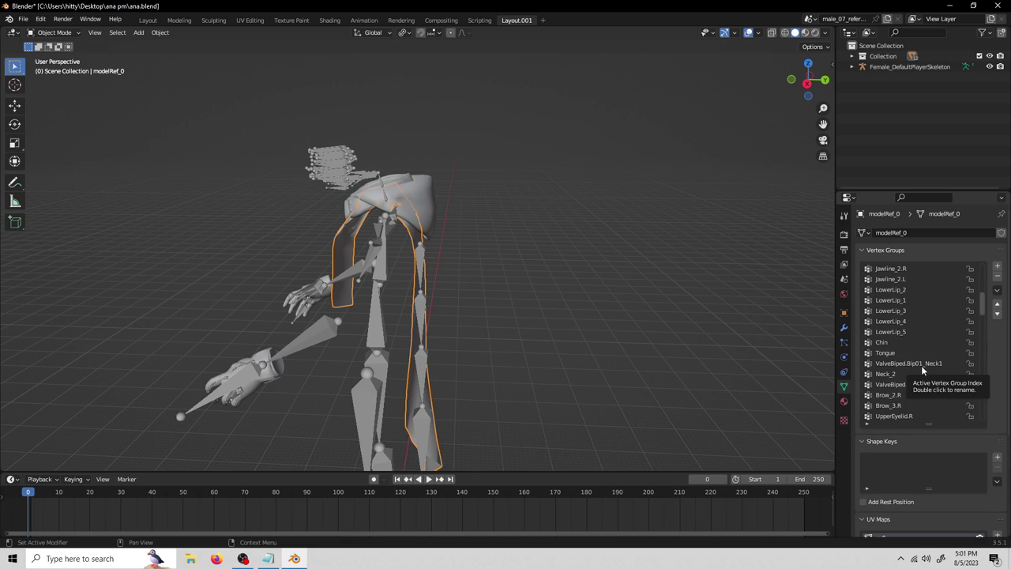
{"action": "scroll", "coordinate": [912, 316], "scroll_direction": "down", "scroll_amount": 5}
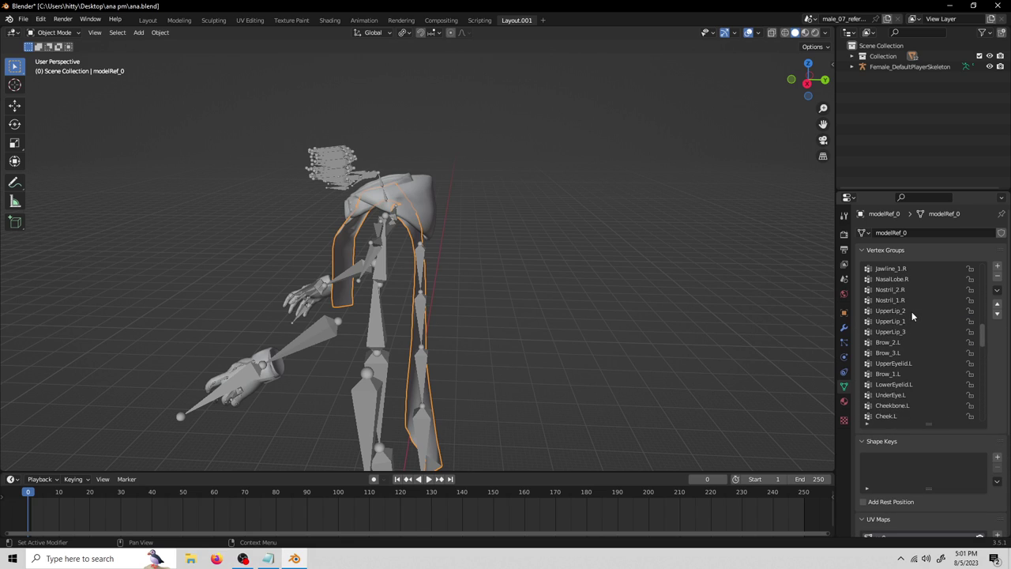
{"action": "scroll", "coordinate": [912, 311], "scroll_direction": "down", "scroll_amount": 6}
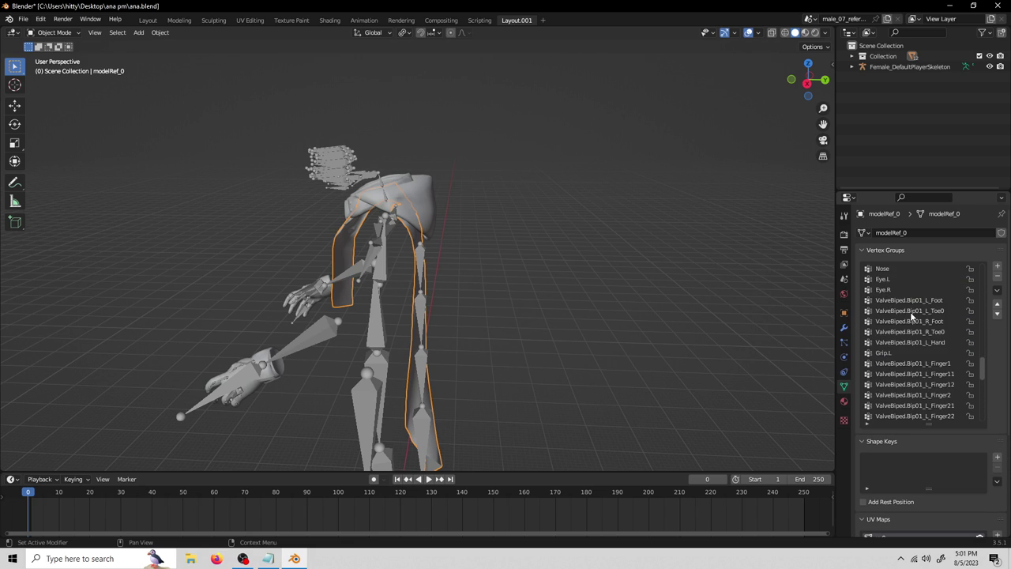
{"action": "scroll", "coordinate": [909, 312], "scroll_direction": "down", "scroll_amount": 13}
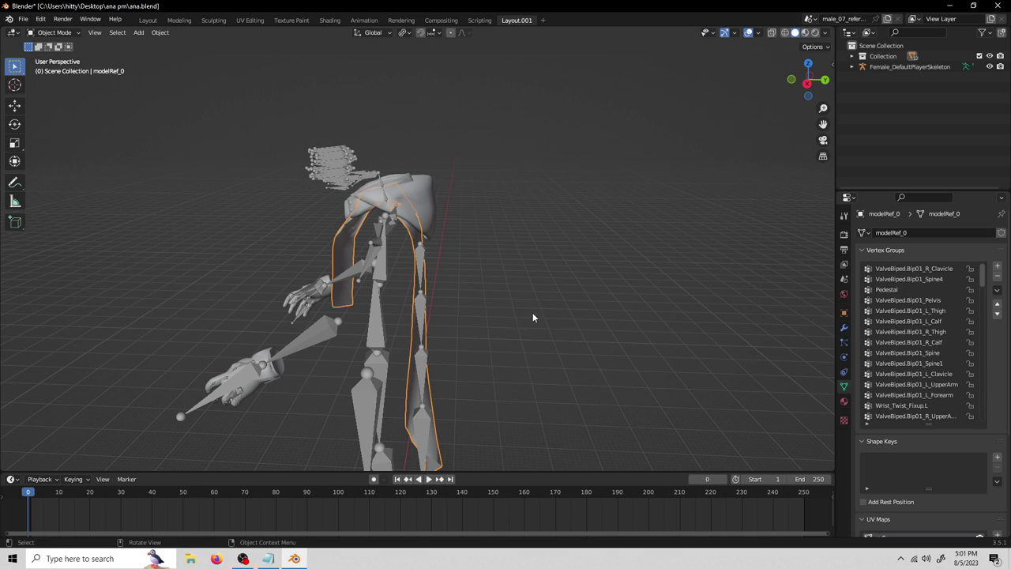
{"action": "middle_click_drag", "start_coordinate": [533, 313], "coordinate": [940, 228]}
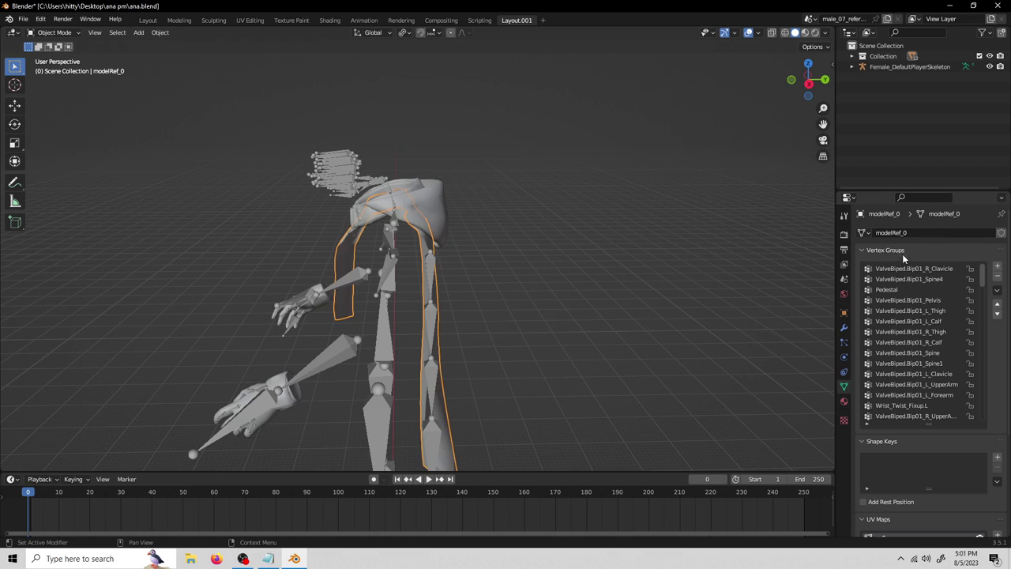
Step: Try to move a single vertex of the cape mesh in Edit Mode, cancel the move and leave Edit Mode
{"action": "left_click", "coordinate": [50, 33]}
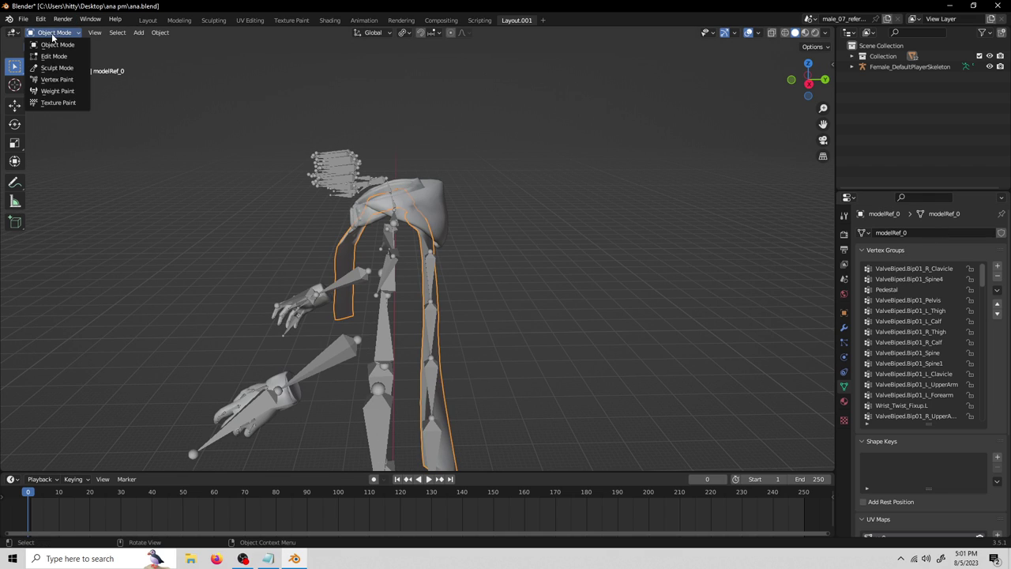
{"action": "left_click", "coordinate": [47, 56]}
{"action": "mouse_move", "coordinate": [371, 229]}
{"action": "middle_mouse_down"}
{"action": "mouse_move", "coordinate": [406, 228]}
{"action": "mouse_move", "coordinate": [380, 228]}
{"action": "middle_mouse_up"}
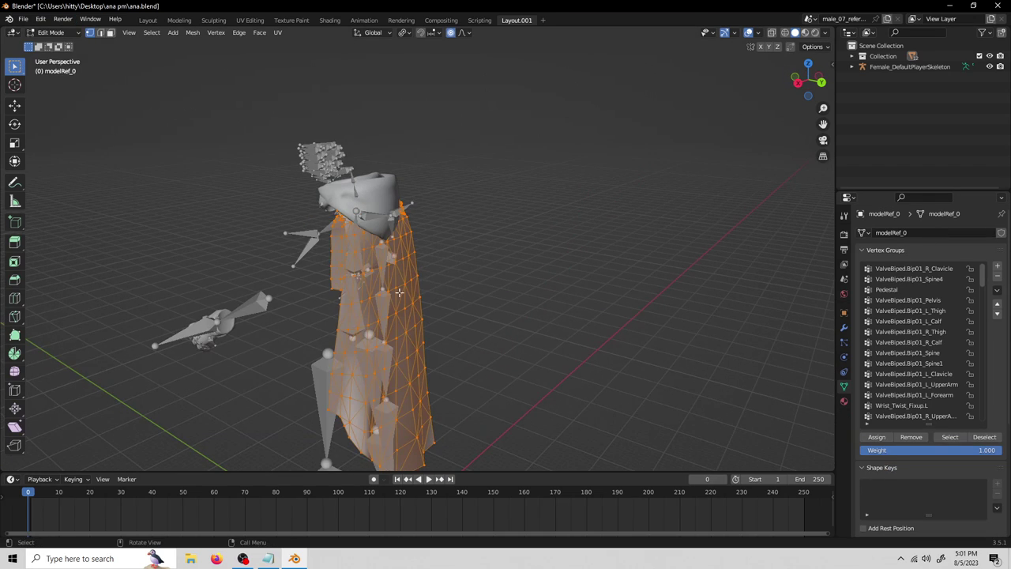
{"action": "key", "text": "alt+a"}
{"action": "left_click", "coordinate": [406, 287]}
{"action": "key", "text": "g"}
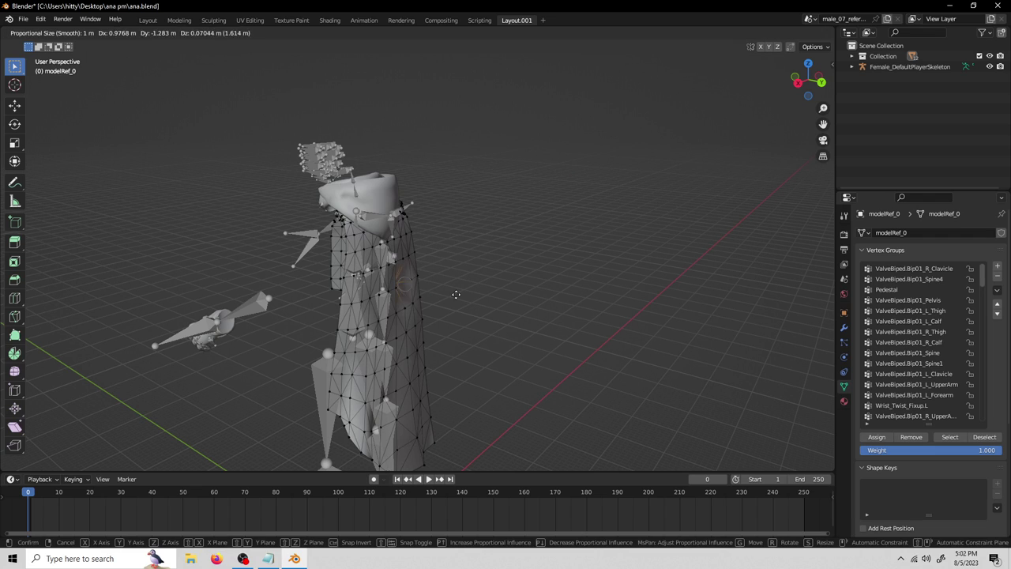
{"action": "right_click", "coordinate": [542, 275]}
{"action": "middle_click_drag", "start_coordinate": [523, 281], "coordinate": [489, 289]}
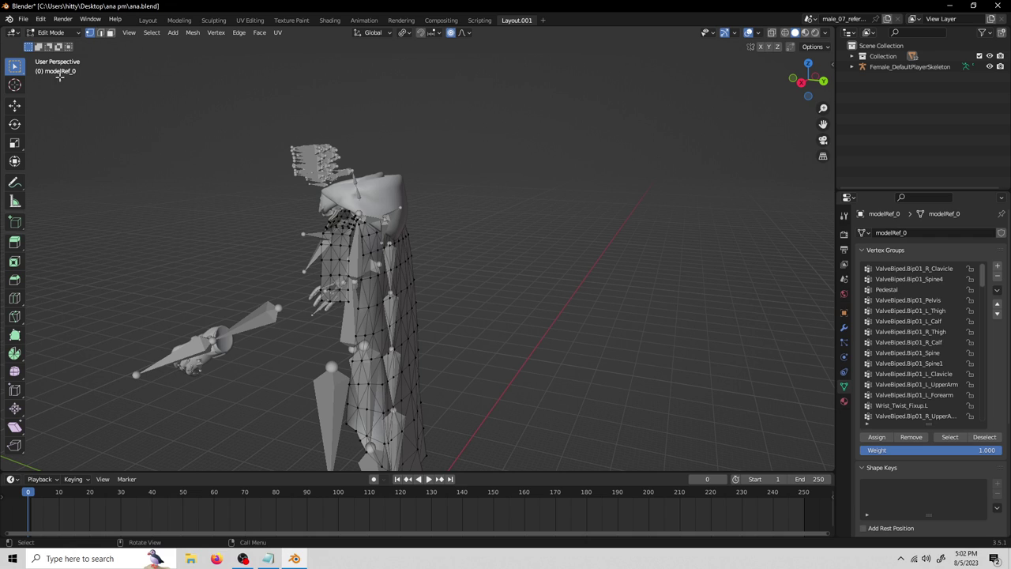
{"action": "left_click", "coordinate": [51, 32]}
{"action": "left_click", "coordinate": [47, 43]}
Step: Switch the skeleton from Pose Mode back to Object Mode and reselect the cape mesh to compare it with its bones
{"action": "middle_click_drag", "start_coordinate": [461, 294], "coordinate": [539, 340]}
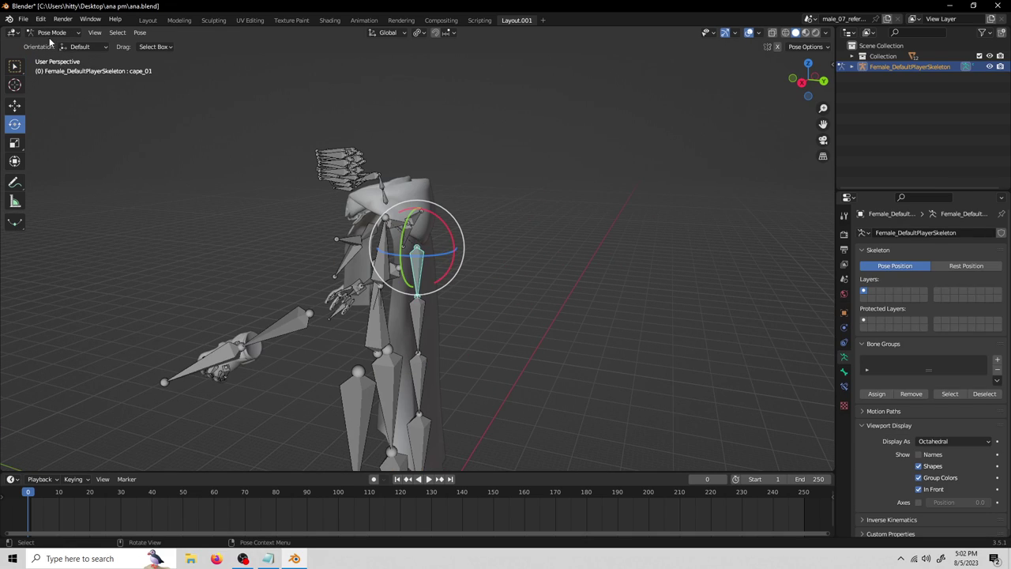
{"action": "left_click", "coordinate": [50, 32]}
{"action": "left_click", "coordinate": [48, 44]}
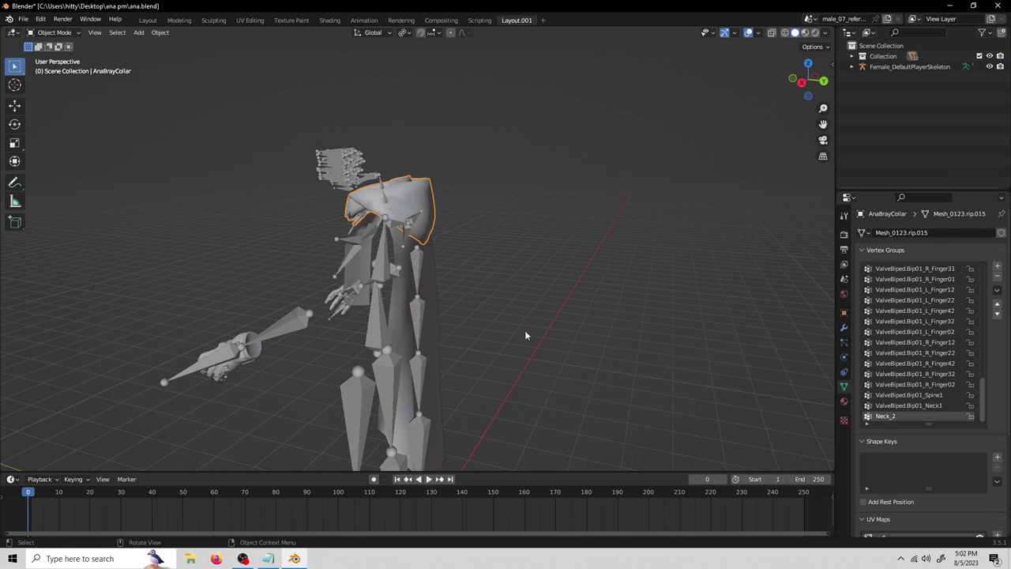
{"action": "left_click", "coordinate": [461, 317]}
{"action": "middle_click_drag", "start_coordinate": [404, 251], "coordinate": [423, 366]}
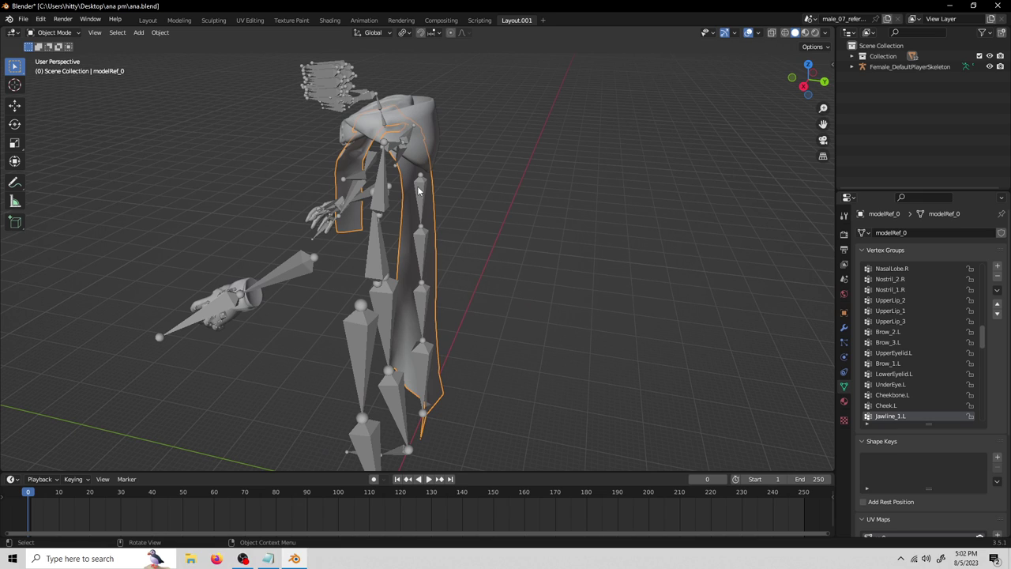
{"action": "middle_click_drag", "start_coordinate": [453, 211], "coordinate": [511, 287]}
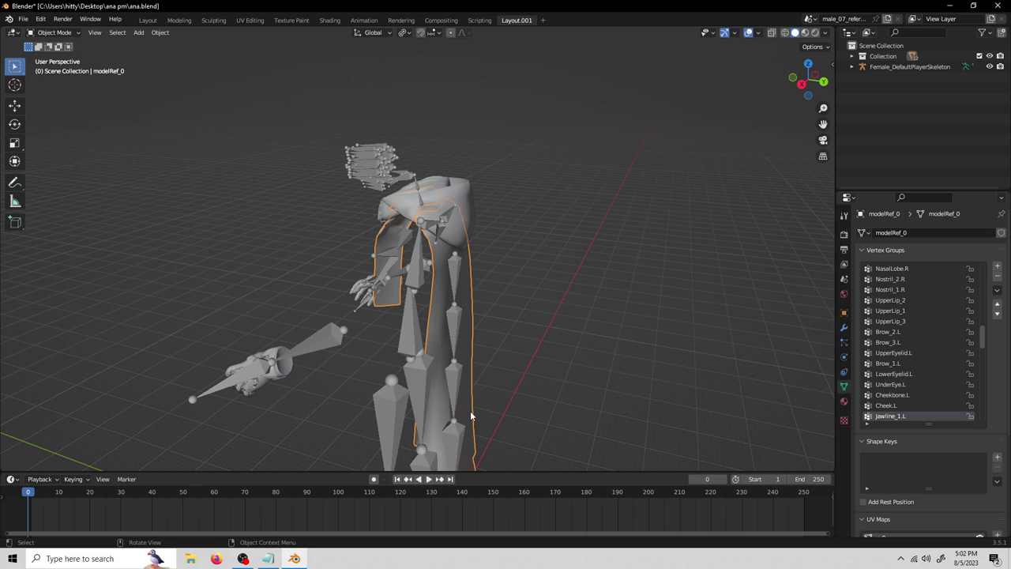
{"action": "middle_click_drag", "start_coordinate": [501, 329], "coordinate": [476, 270]}
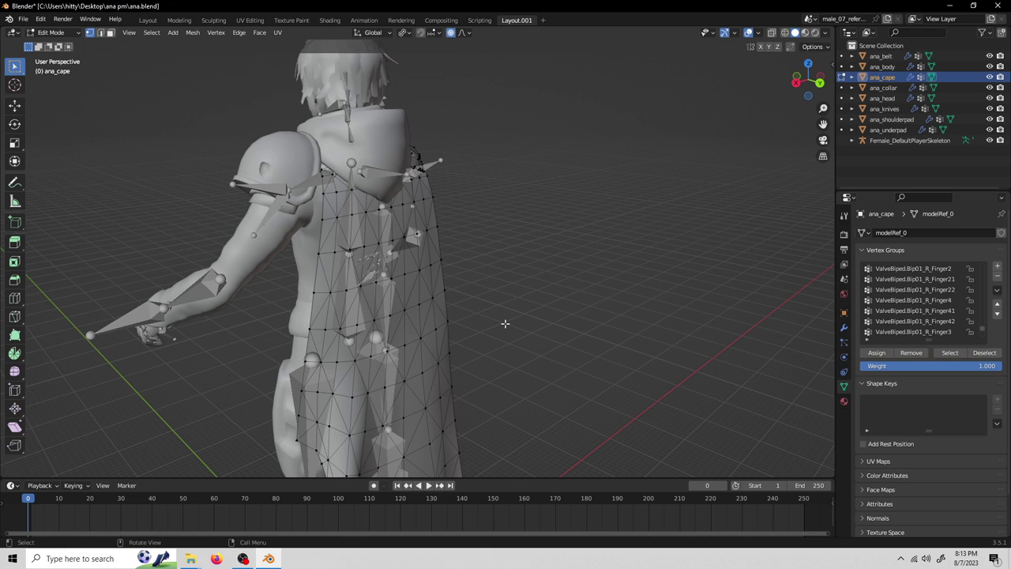
Step: Re-enter Edit Mode on the ana_cape mesh and select all of the cape's linked vertices
{"action": "scroll", "coordinate": [505, 324], "scroll_direction": "down", "scroll_amount": 1}
{"action": "key", "text": "Tab"}
{"action": "left_click", "coordinate": [518, 307]}
{"action": "key", "text": "ctrl+z"}
{"action": "scroll", "coordinate": [544, 333], "scroll_direction": "up", "scroll_amount": 2}
{"action": "left_click", "coordinate": [53, 32]}
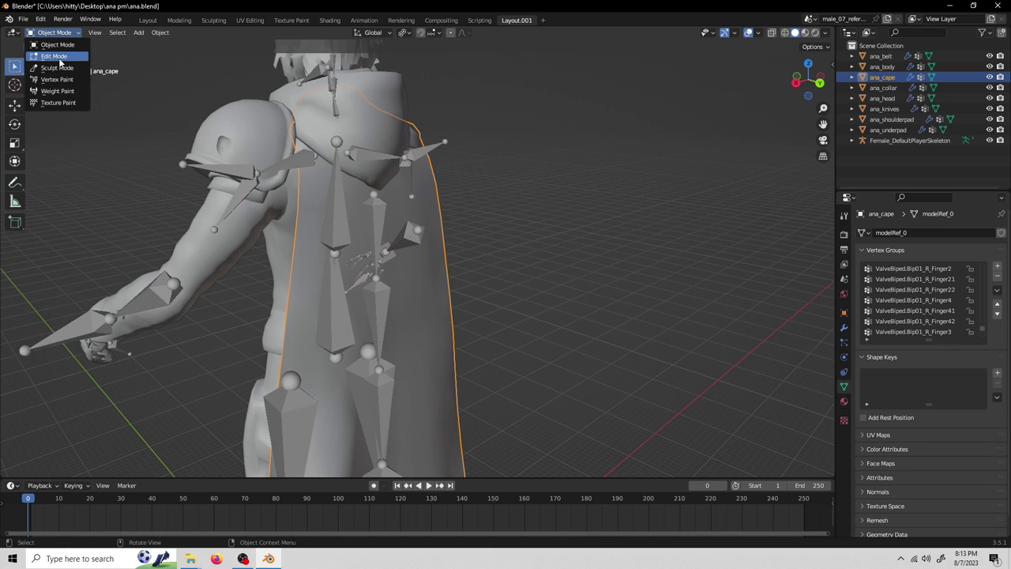
{"action": "left_click", "coordinate": [49, 53]}
{"action": "scroll", "coordinate": [474, 245], "scroll_direction": "down", "scroll_amount": 2}
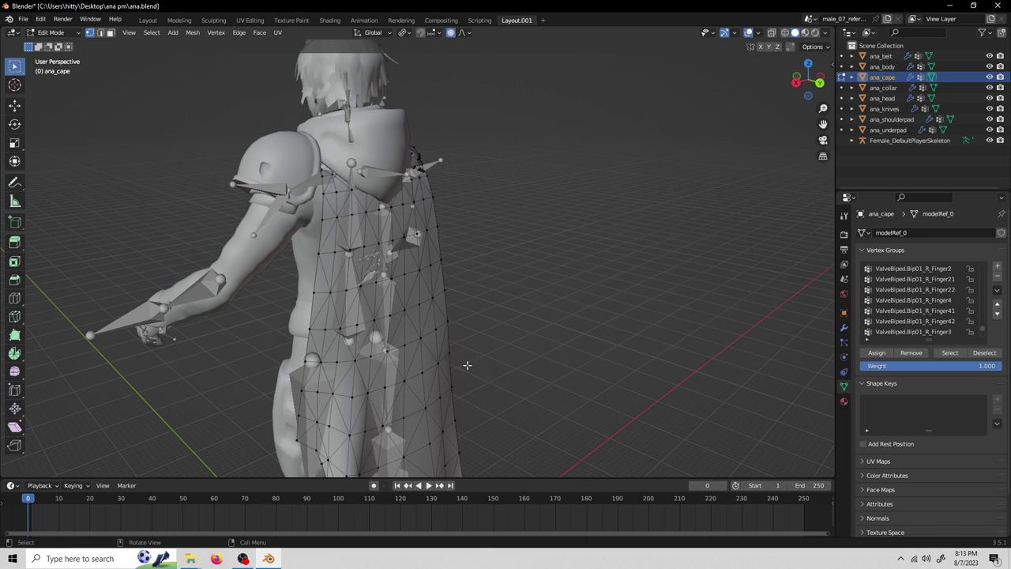
{"action": "key", "text": "l"}
{"action": "mouse_move", "coordinate": [514, 305]}
{"action": "middle_mouse_down"}
{"action": "mouse_move", "coordinate": [501, 305]}
{"action": "mouse_move", "coordinate": [523, 305]}
{"action": "middle_mouse_up"}
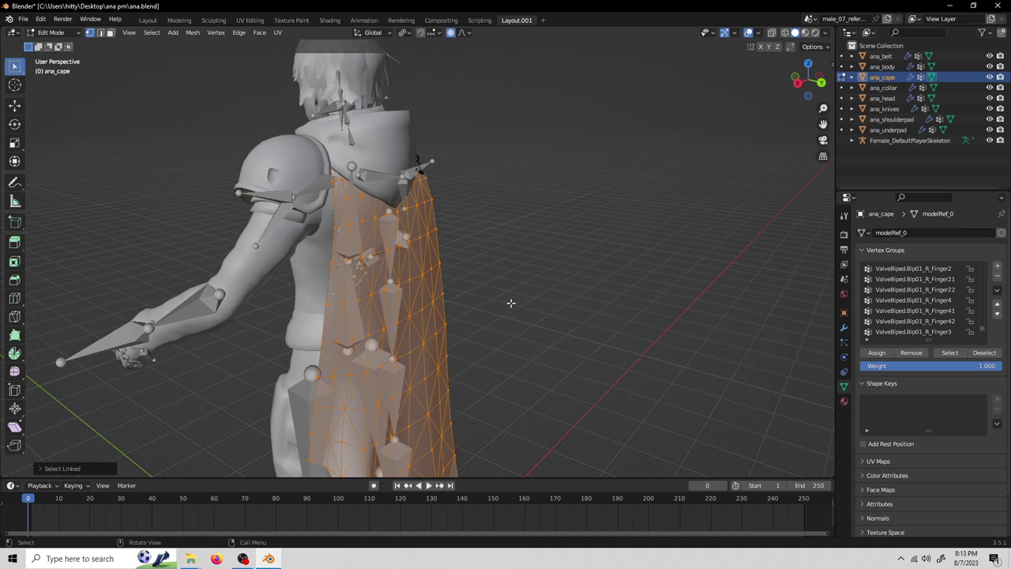
{"action": "middle_click_drag", "start_coordinate": [534, 189], "coordinate": [489, 189]}
{"action": "scroll", "coordinate": [489, 257], "scroll_direction": "up", "scroll_amount": 5}
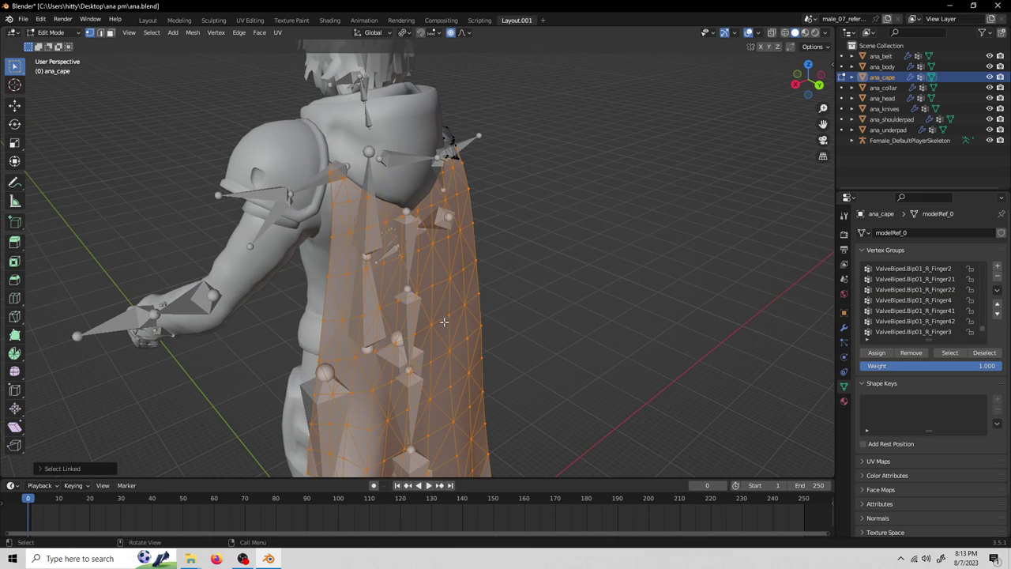
Step: Add a vertex group named cape_01 to the cape mesh modelRef_0
{"action": "left_click", "coordinate": [997, 290]}
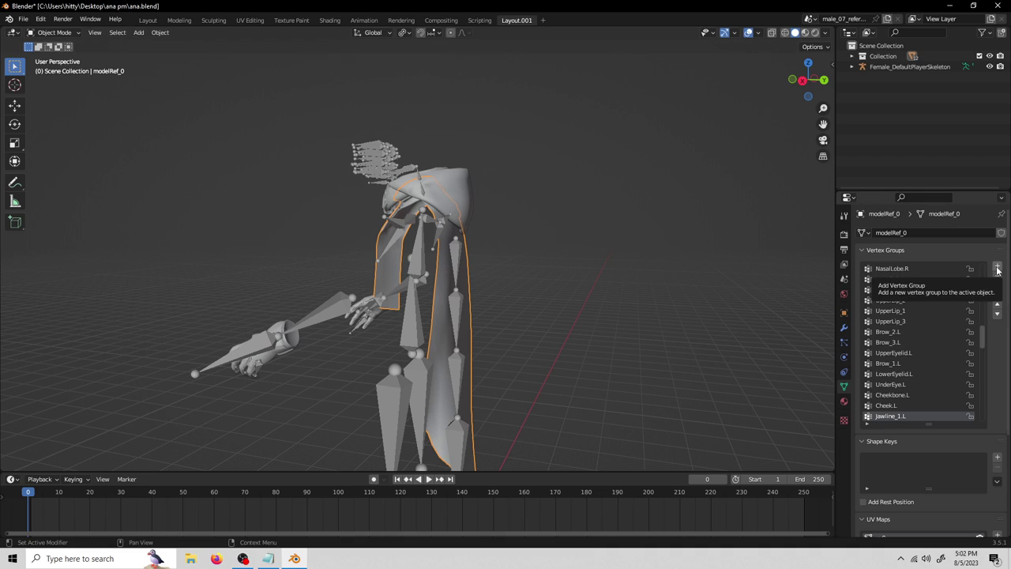
{"action": "scroll", "coordinate": [908, 363], "scroll_direction": "down", "scroll_amount": 10}
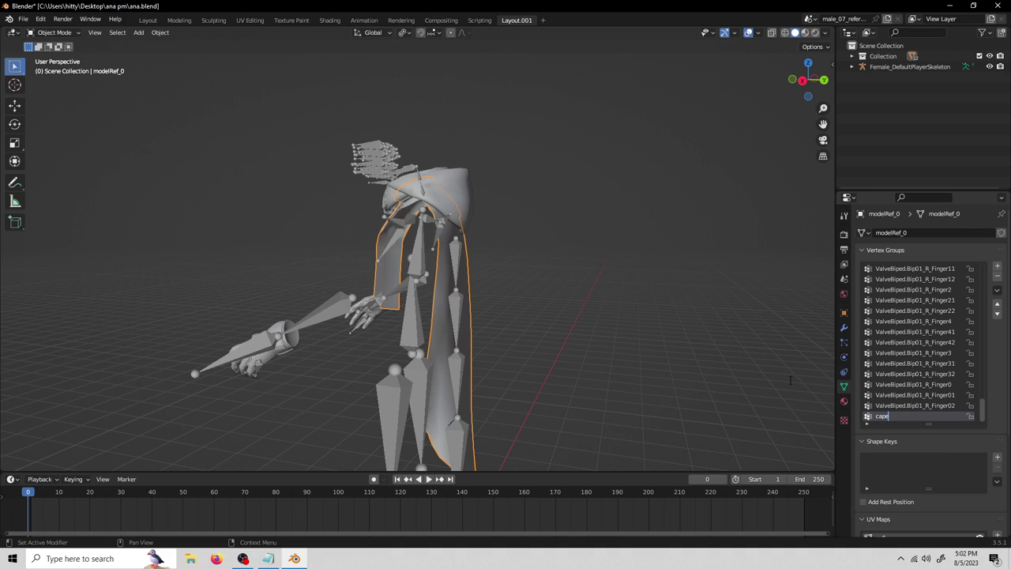
{"action": "type", "text": "_01"}
{"action": "key", "text": "Return"}
Step: Put the skeleton into Pose Mode and check the top cape bone's name in its bone properties
{"action": "left_click", "coordinate": [454, 267]}
{"action": "left_click", "coordinate": [50, 32]}
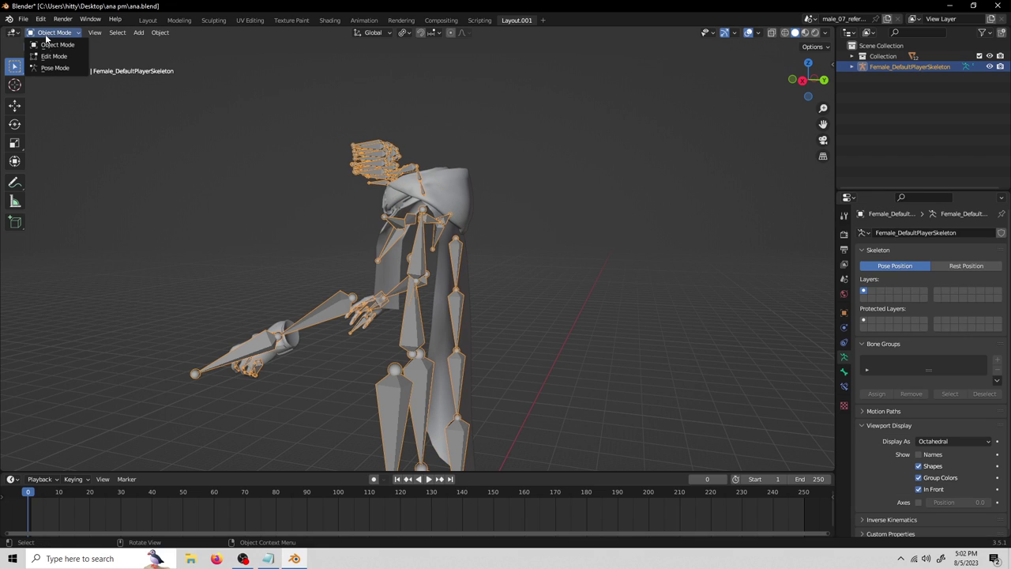
{"action": "left_click", "coordinate": [48, 69]}
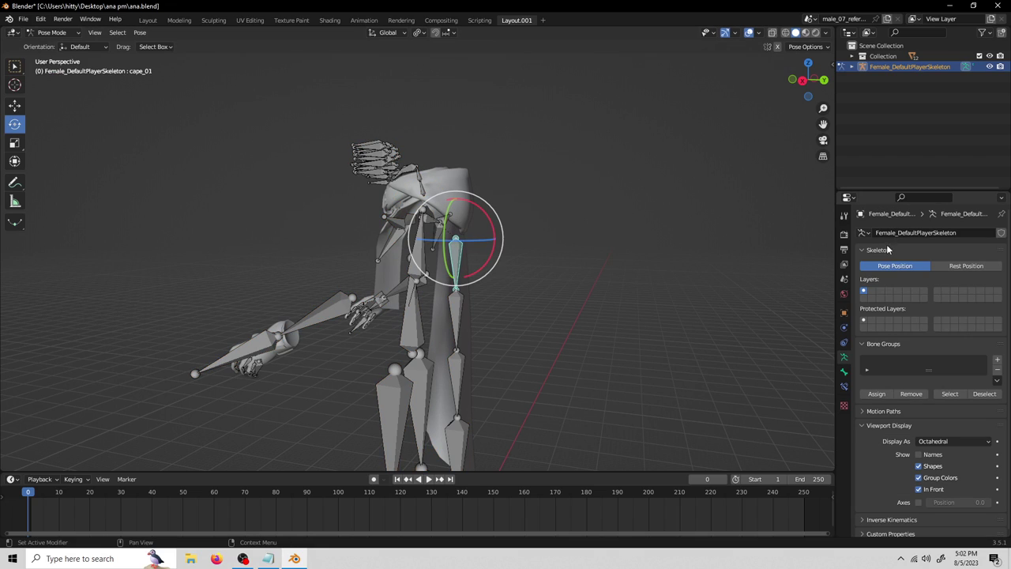
{"action": "left_click", "coordinate": [844, 372]}
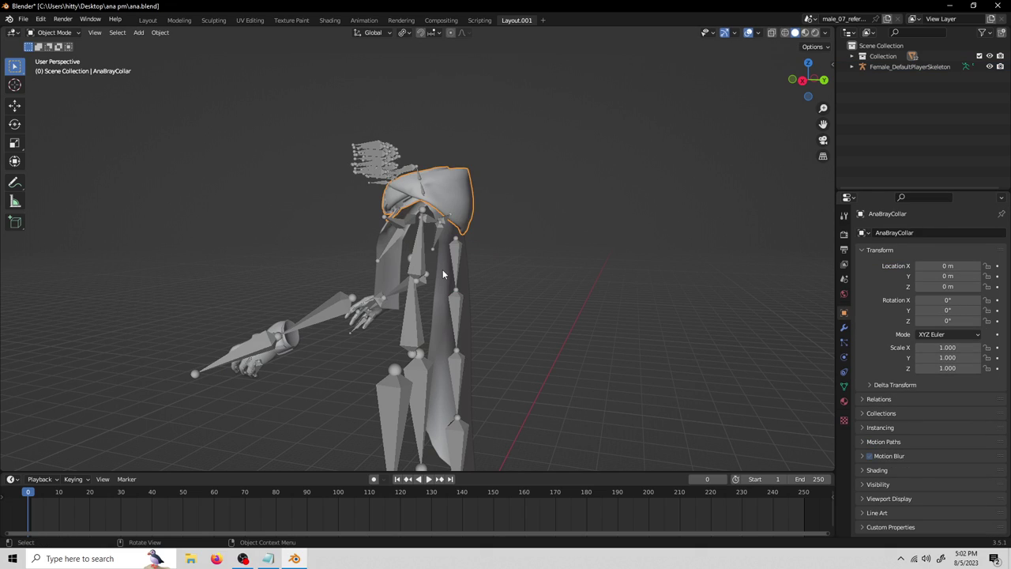
Step: Add vertex groups cape_02, cape_03 and cape_04 to the cape mesh modelRef_0 and make cape_01 the active group
{"action": "left_click", "coordinate": [443, 271]}
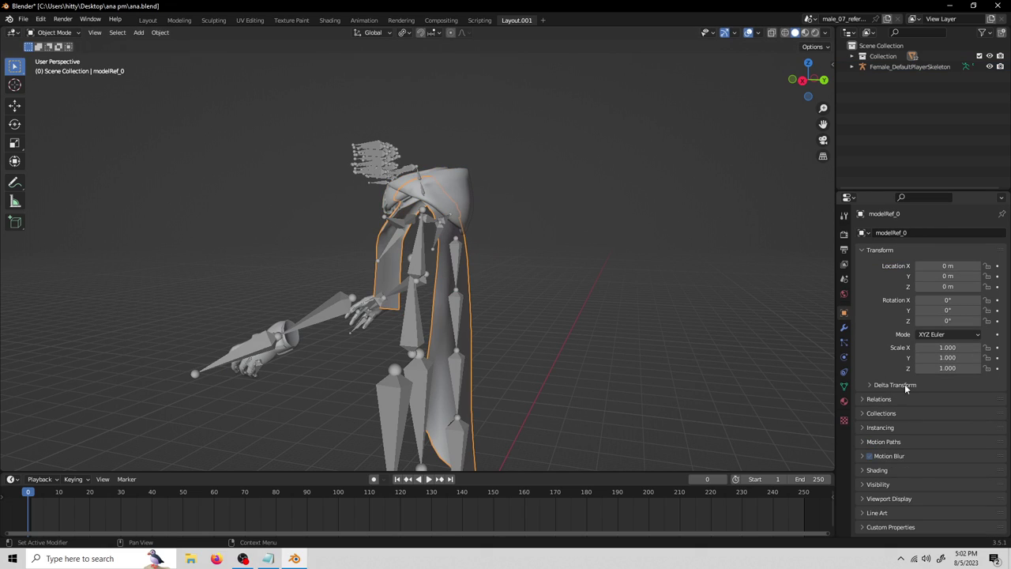
{"action": "left_click", "coordinate": [844, 385]}
{"action": "left_click", "coordinate": [996, 267]}
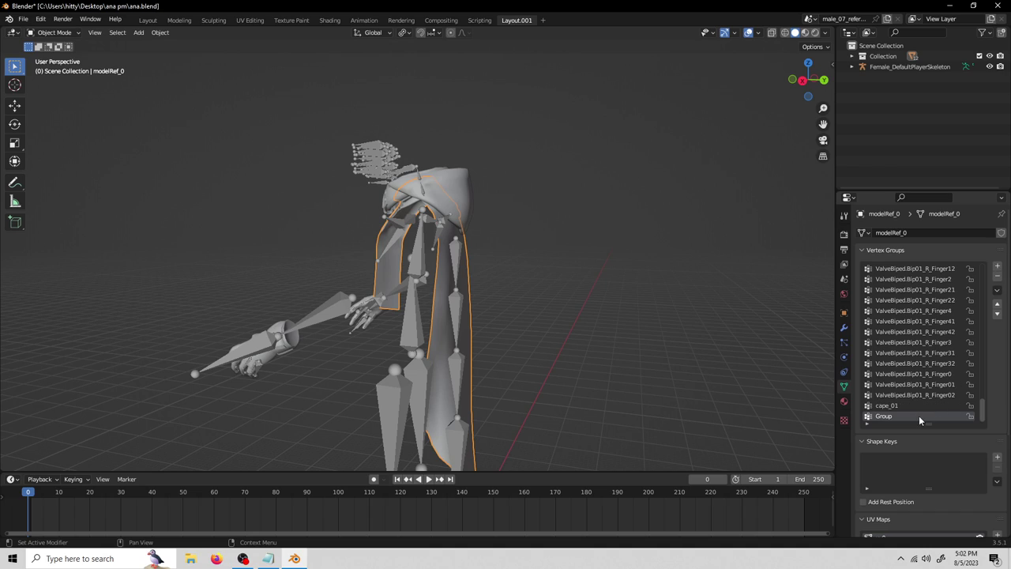
{"action": "type", "text": "cape_04"}
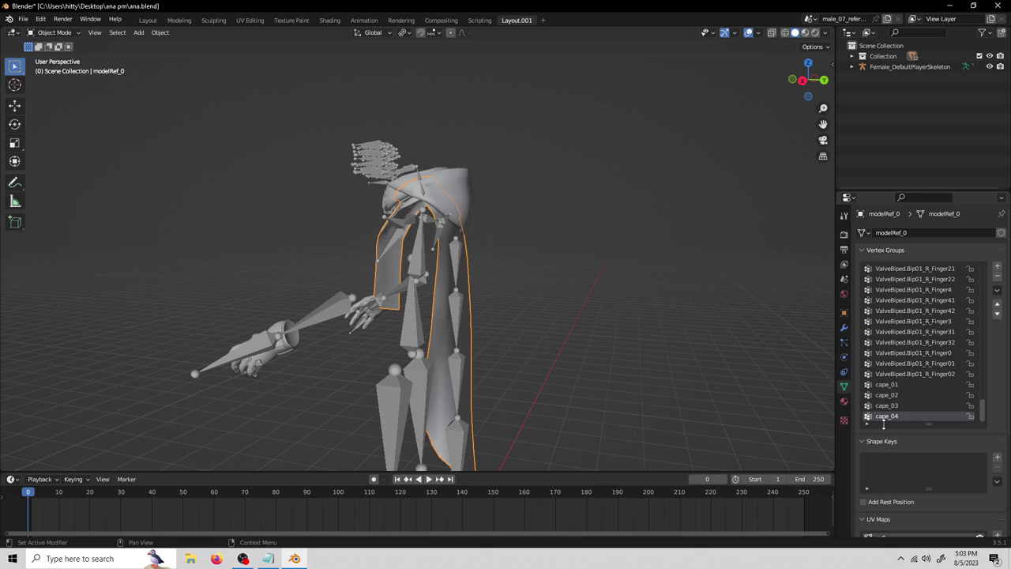
{"action": "left_click", "coordinate": [894, 384]}
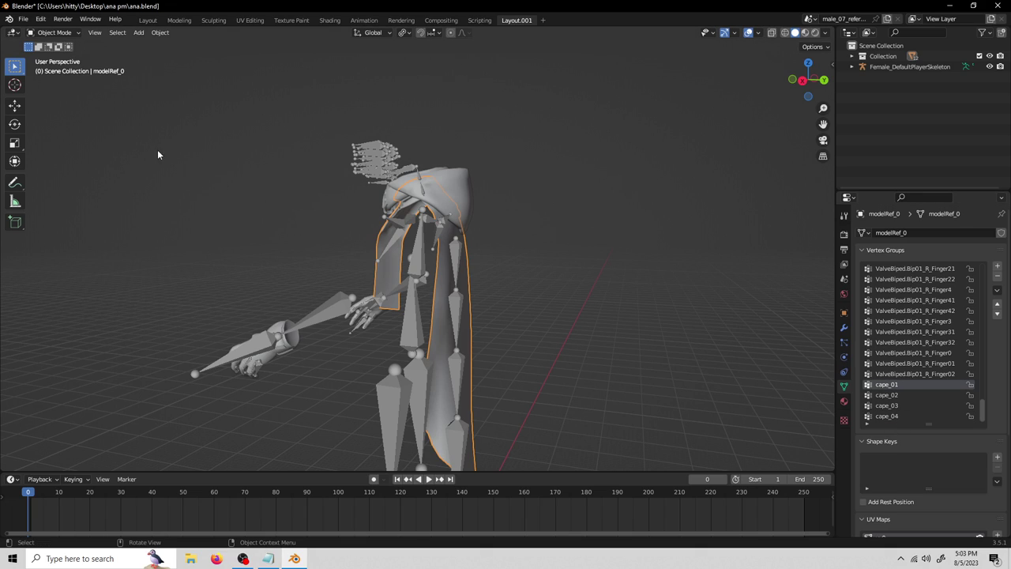
Step: Select the top cape bone cape_01 of Female_DefaultPlayerSkeleton in Pose Mode and return to Object Mode
{"action": "mouse_move", "coordinate": [453, 256]}
{"action": "middle_mouse_down"}
{"action": "mouse_move", "coordinate": [361, 255]}
{"action": "mouse_move", "coordinate": [464, 260]}
{"action": "middle_mouse_up"}
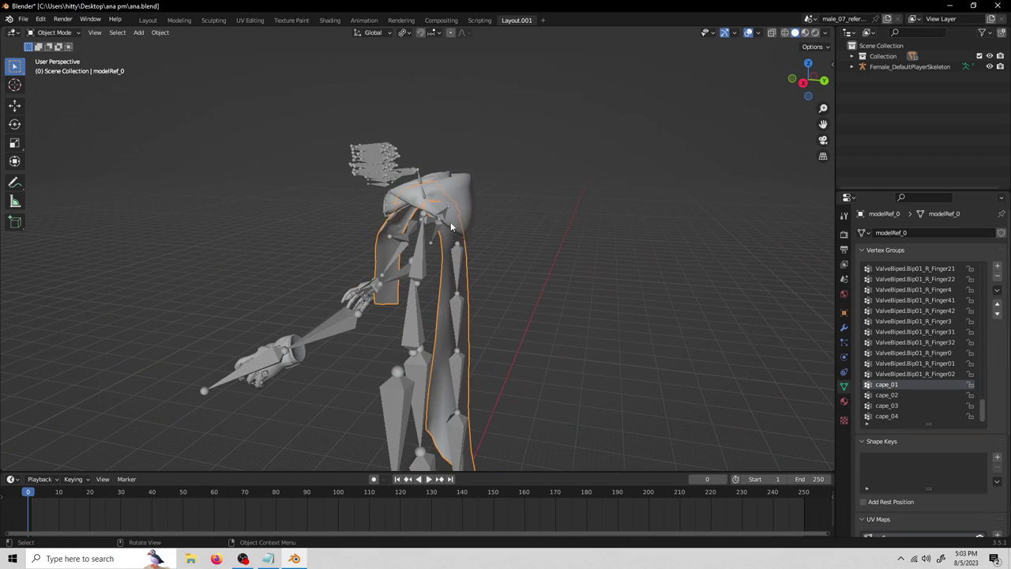
{"action": "mouse_move", "coordinate": [474, 297]}
{"action": "middle_mouse_down"}
{"action": "mouse_move", "coordinate": [361, 265]}
{"action": "mouse_move", "coordinate": [466, 292]}
{"action": "middle_mouse_up"}
{"action": "left_click", "coordinate": [456, 263]}
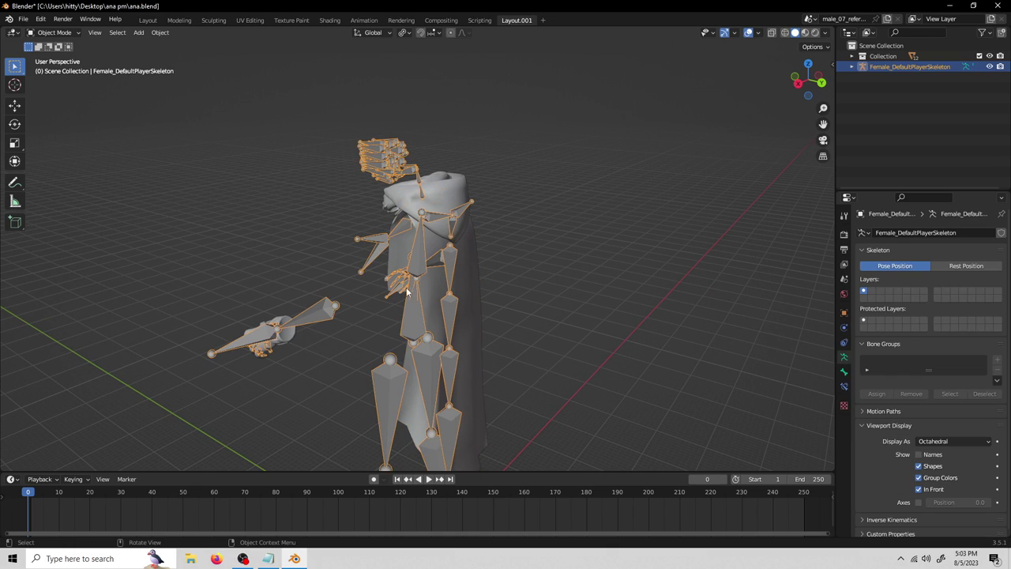
{"action": "left_click", "coordinate": [54, 33]}
{"action": "left_click", "coordinate": [56, 65]}
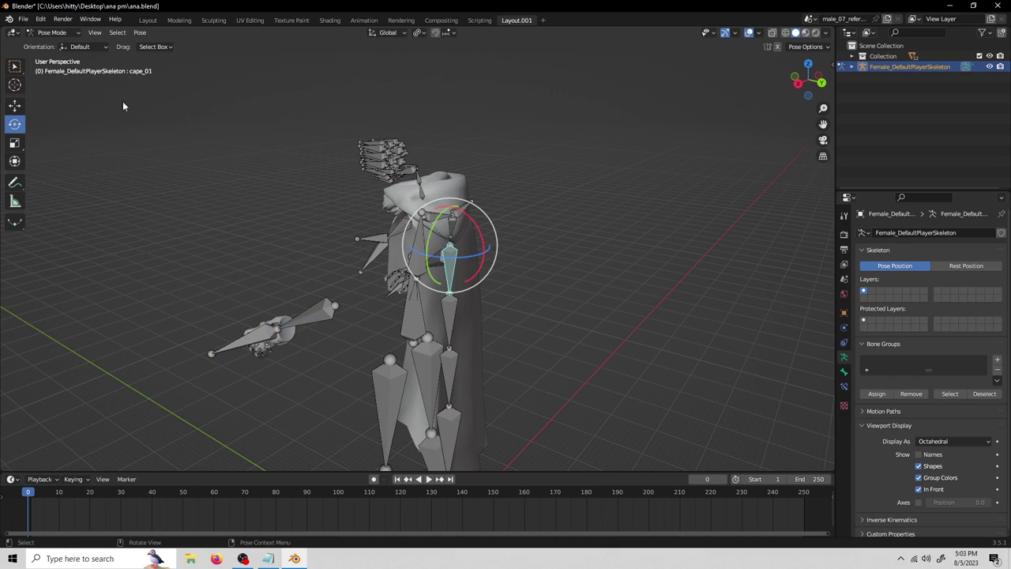
{"action": "left_click", "coordinate": [454, 261]}
{"action": "left_click", "coordinate": [457, 257]}
{"action": "middle_click_drag", "start_coordinate": [457, 258], "coordinate": [482, 271]}
{"action": "left_click", "coordinate": [43, 33]}
{"action": "left_click", "coordinate": [47, 45]}
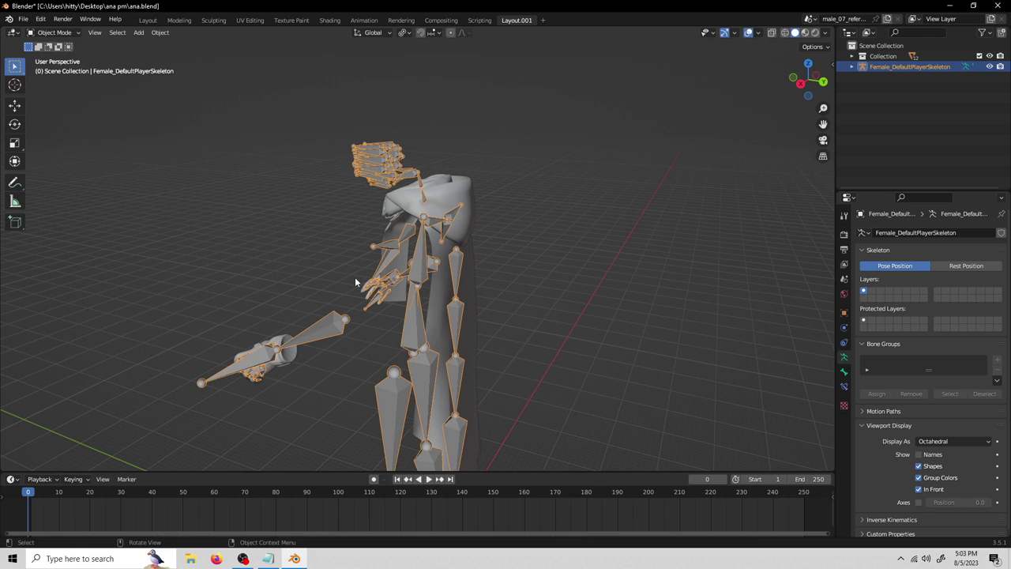
Step: Add the cape mesh to the selection alongside the skeleton and put it into Weight Paint mode
{"action": "middle_click_drag", "start_coordinate": [588, 289], "coordinate": [453, 311]}
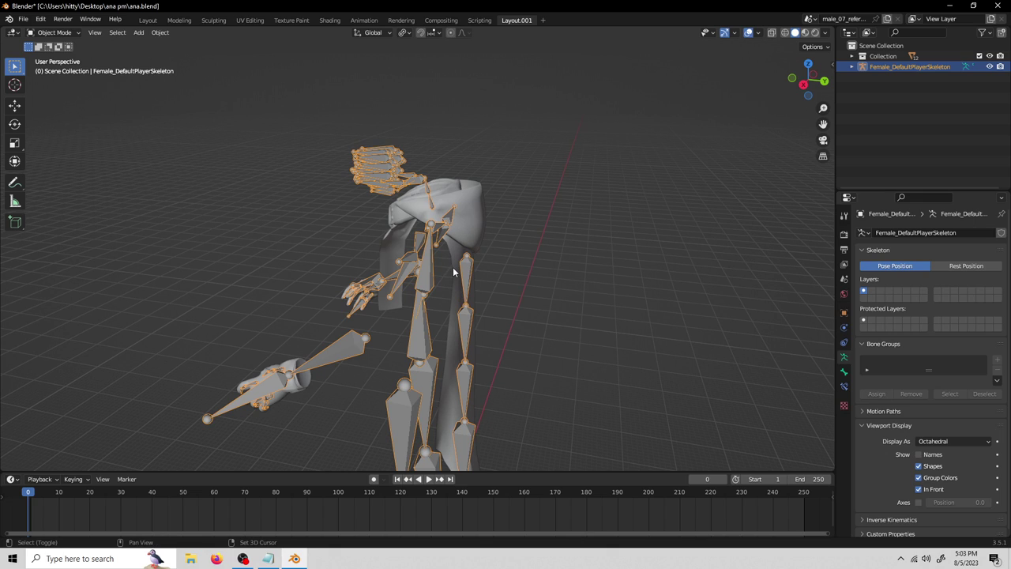
{"action": "left_click", "coordinate": [454, 272], "text": "shift"}
{"action": "middle_click_drag", "start_coordinate": [505, 316], "coordinate": [510, 289]}
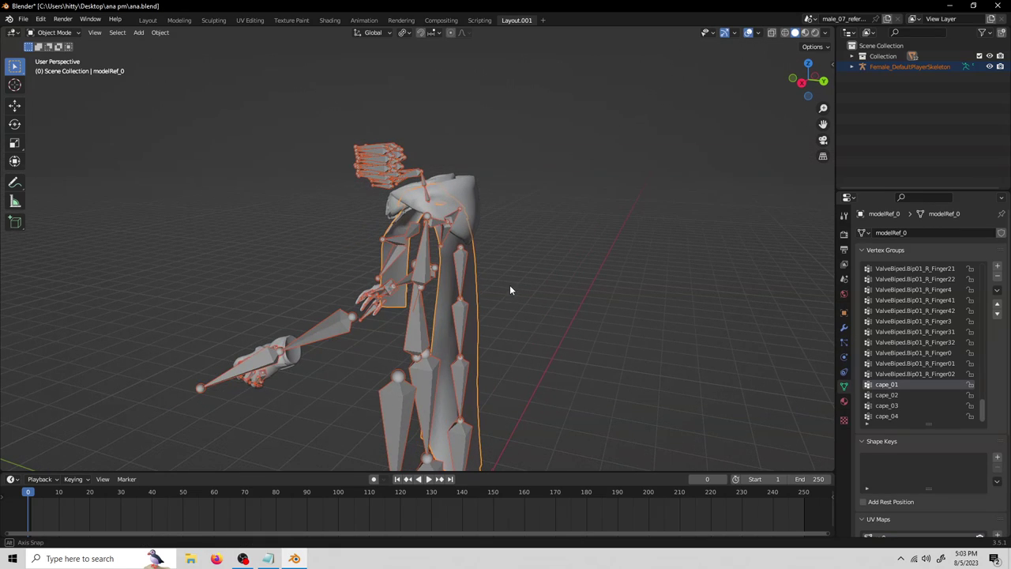
{"action": "left_click", "coordinate": [42, 34]}
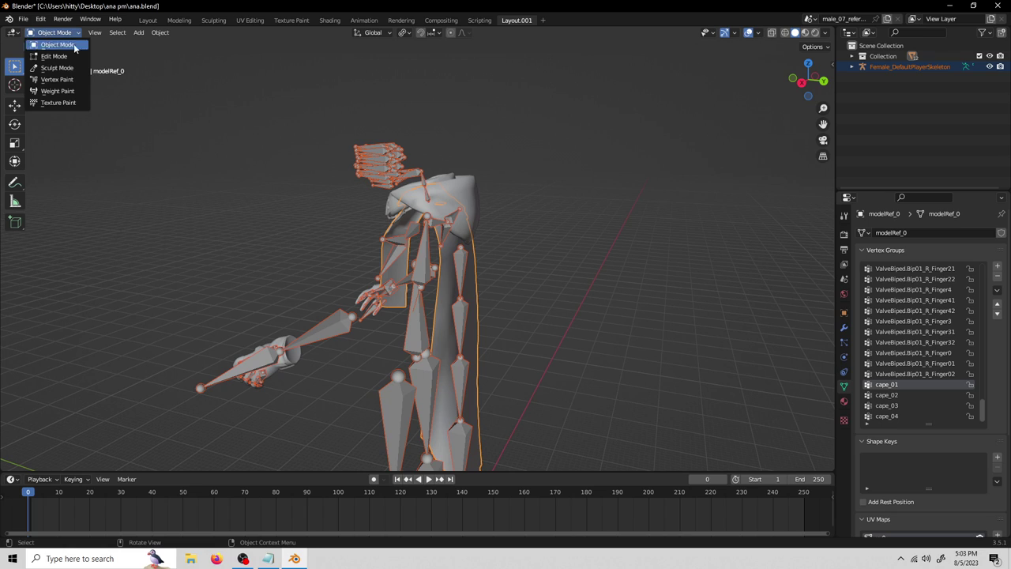
{"action": "left_click", "coordinate": [57, 91]}
Step: Set the Draw brush weight to 0.258 and paint cape_01 influence across the upper cape around the top bone
{"action": "scroll", "coordinate": [248, 242], "scroll_direction": "up", "scroll_amount": 5}
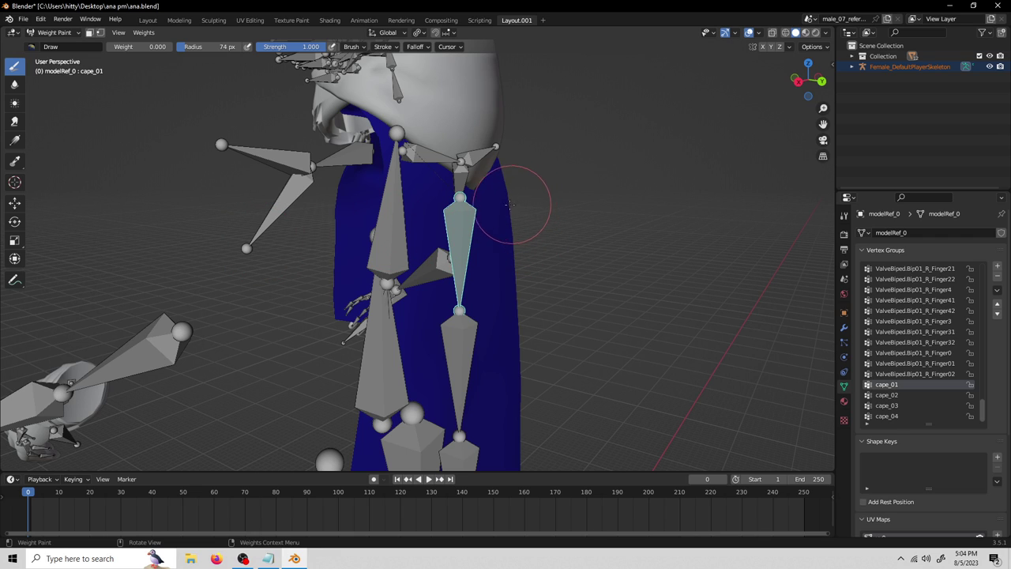
{"action": "middle_click_drag", "start_coordinate": [316, 253], "coordinate": [280, 271]}
{"action": "left_click_drag", "start_coordinate": [111, 46], "coordinate": [127, 46]}
{"action": "middle_click_drag", "start_coordinate": [283, 202], "coordinate": [345, 234]}
{"action": "mouse_move", "coordinate": [344, 234]}
{"action": "left_mouse_down"}
{"action": "mouse_move", "coordinate": [466, 190]}
{"action": "mouse_move", "coordinate": [419, 237]}
{"action": "mouse_move", "coordinate": [485, 245]}
{"action": "mouse_move", "coordinate": [442, 277]}
{"action": "left_mouse_up"}
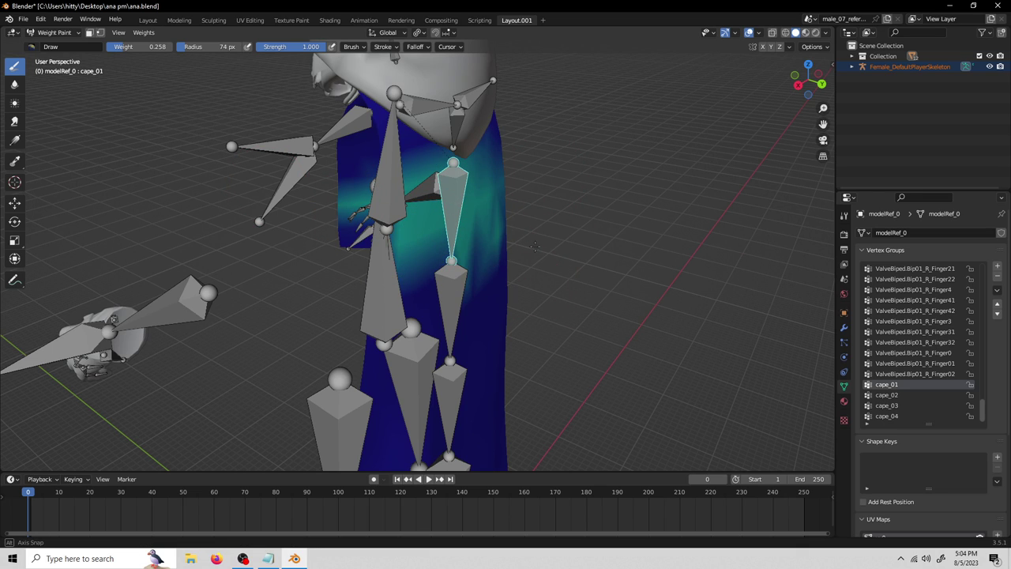
{"action": "middle_click_drag", "start_coordinate": [534, 247], "coordinate": [645, 261]}
{"action": "middle_click_drag", "start_coordinate": [553, 251], "coordinate": [694, 268]}
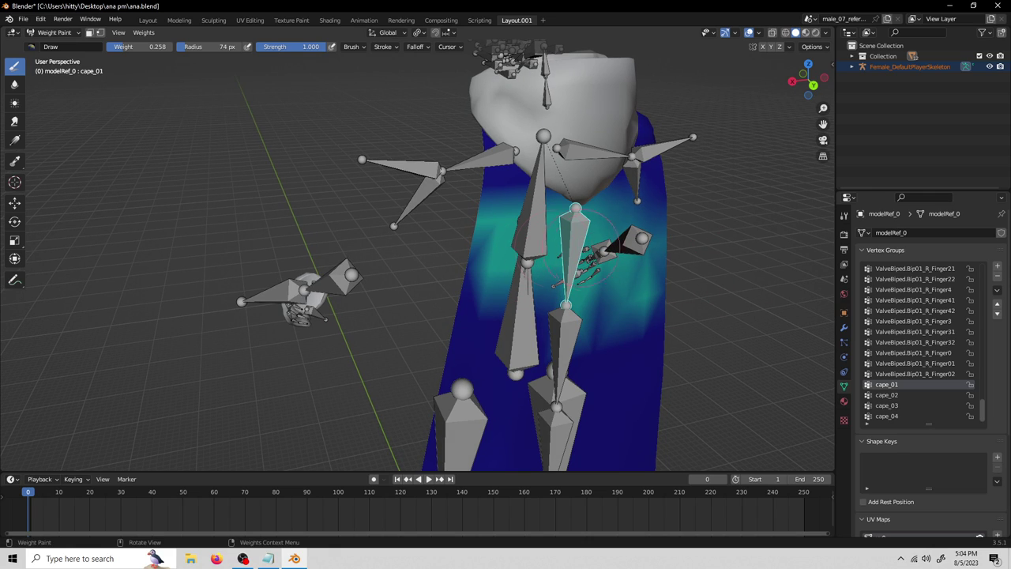
{"action": "middle_click_drag", "start_coordinate": [576, 239], "coordinate": [552, 235]}
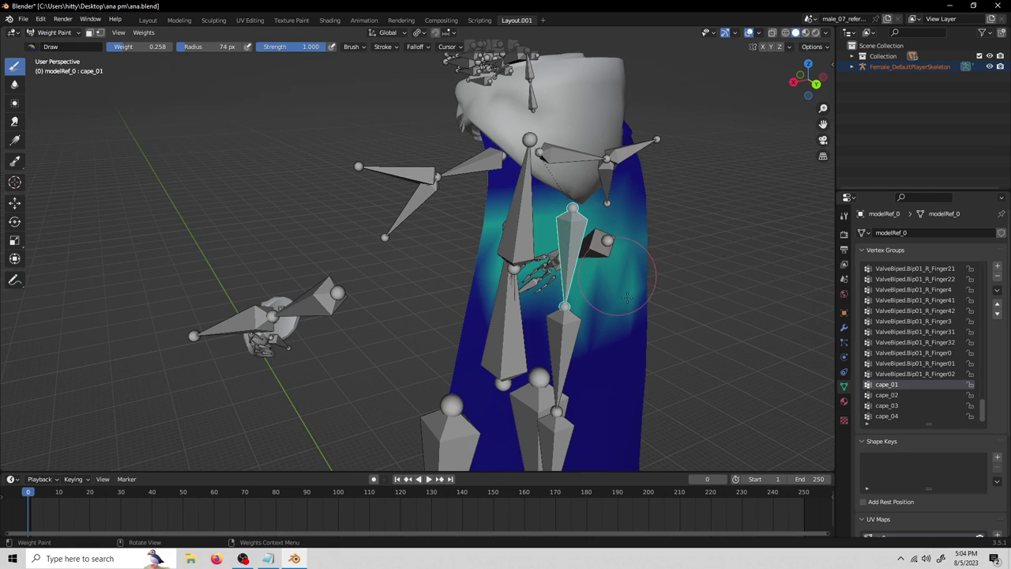
{"action": "middle_click_drag", "start_coordinate": [569, 245], "coordinate": [521, 240]}
Step: Test the painted weights by rotating the cape_01 bone in Pose Mode, cancelling each rotation
{"action": "left_click", "coordinate": [53, 33]}
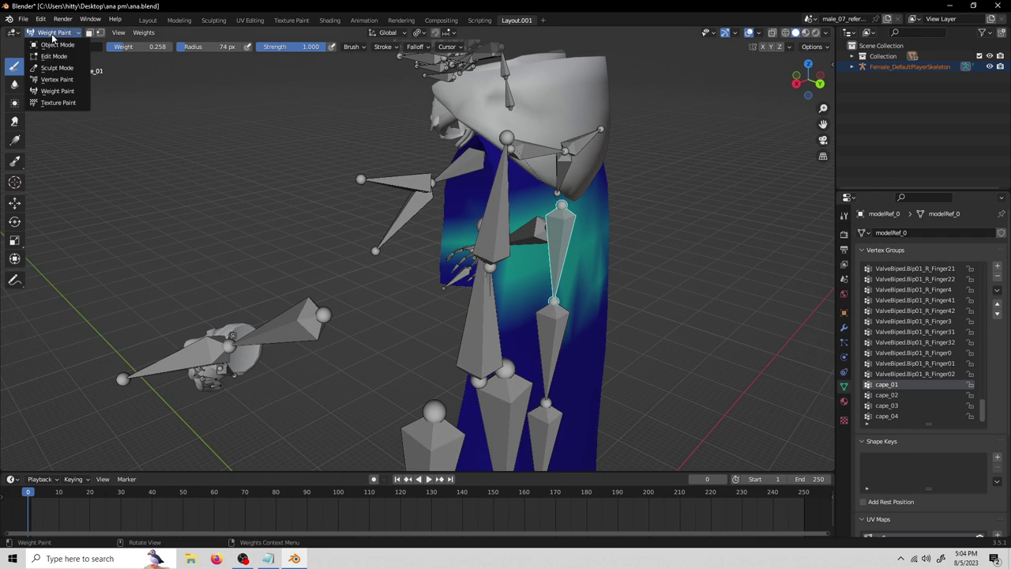
{"action": "left_click", "coordinate": [57, 45]}
{"action": "left_click", "coordinate": [45, 33]}
{"action": "left_click", "coordinate": [55, 68]}
{"action": "key", "text": "r"}
{"action": "key", "text": "r"}
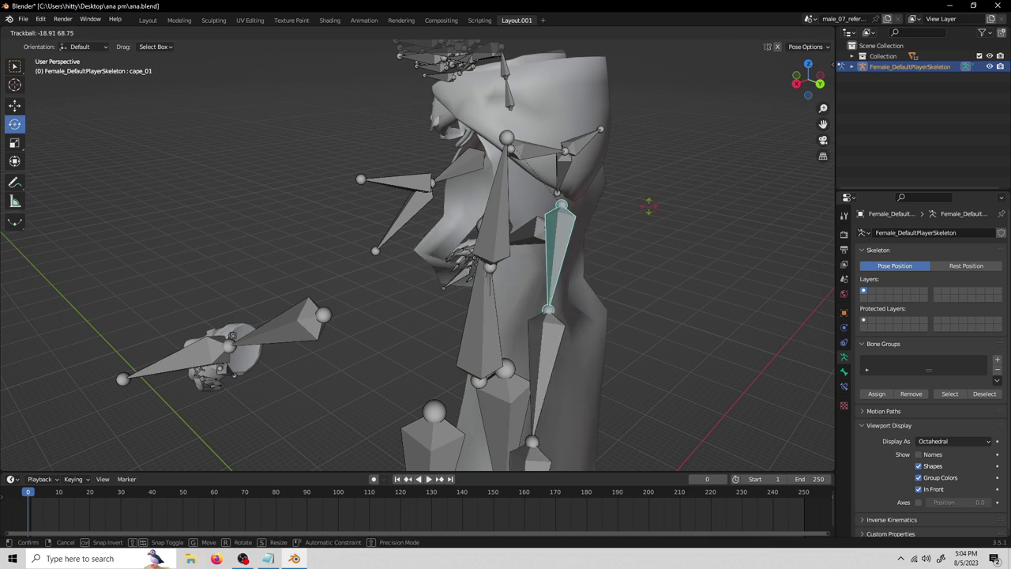
{"action": "right_click", "coordinate": [513, 248]}
{"action": "middle_click_drag", "start_coordinate": [513, 248], "coordinate": [395, 190]}
{"action": "key", "text": "r"}
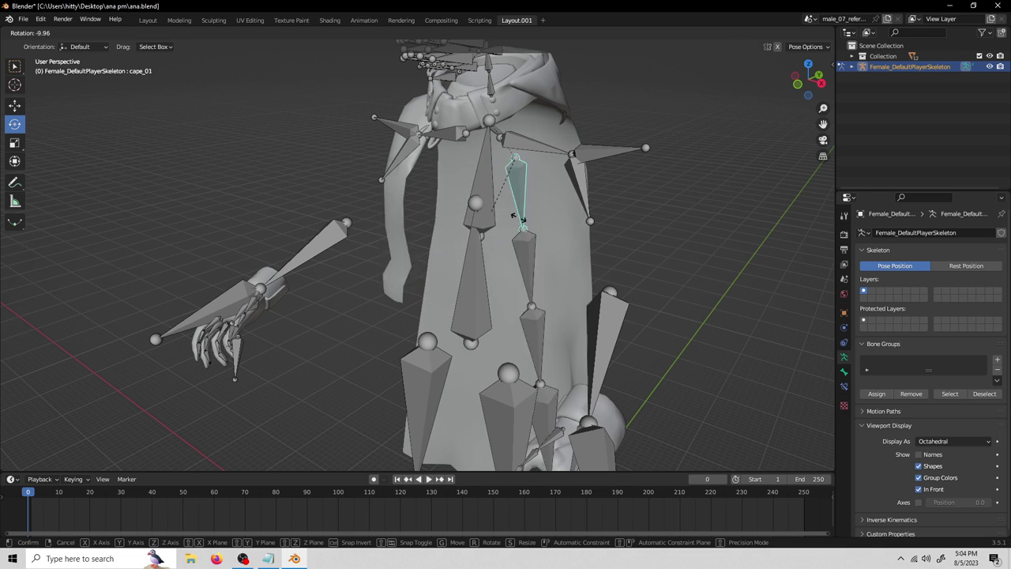
{"action": "key", "text": "Escape"}
Step: Leave Pose Mode, reselect the cape mesh along with the skeleton and re-enter Weight Paint mode
{"action": "middle_click_drag", "start_coordinate": [580, 251], "coordinate": [606, 292]}
{"action": "left_click", "coordinate": [470, 273]}
{"action": "left_click", "coordinate": [49, 32]}
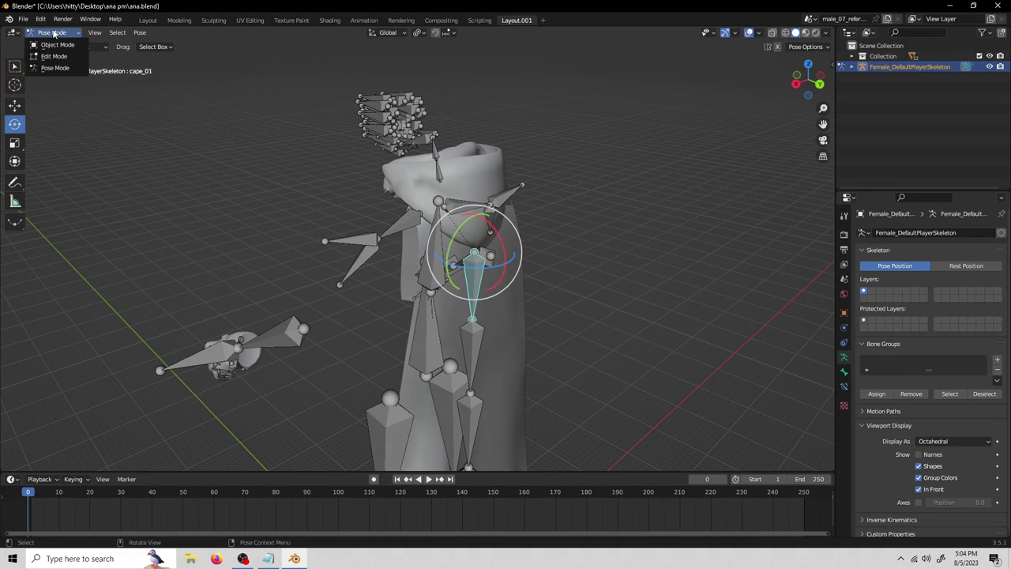
{"action": "left_click", "coordinate": [58, 44]}
{"action": "left_click", "coordinate": [51, 33]}
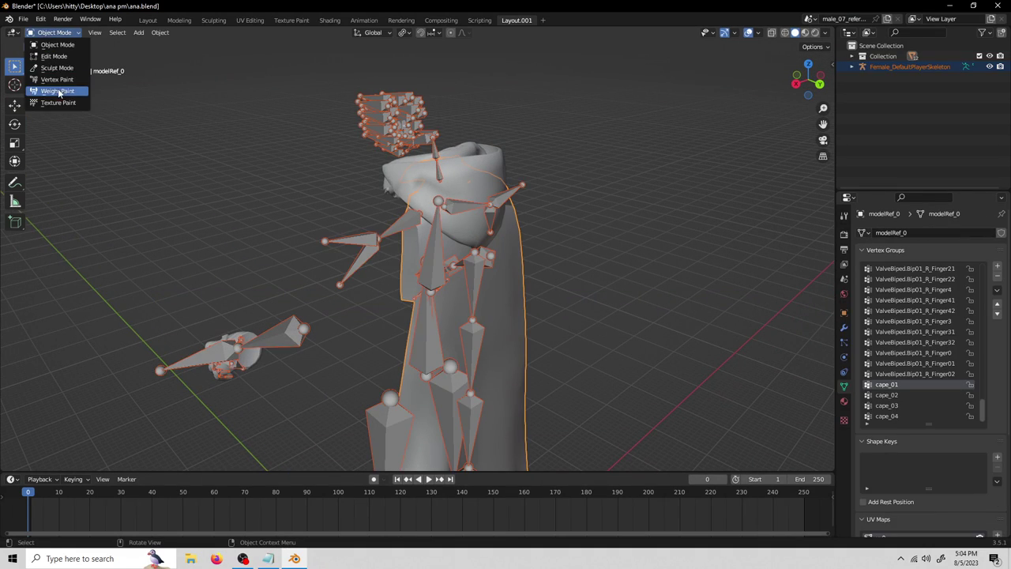
{"action": "left_click", "coordinate": [59, 90]}
{"action": "middle_click_drag", "start_coordinate": [553, 277], "coordinate": [538, 265]}
Step: Undo the mode changes and the cape_01 weight strokes painted on the upper cape
{"action": "key", "text": "ctrl+z"}
{"action": "key", "text": "ctrl+z"}
{"action": "key", "text": "ctrl+z"}
{"action": "key", "text": "ctrl+z"}
{"action": "key", "text": "ctrl+z"}
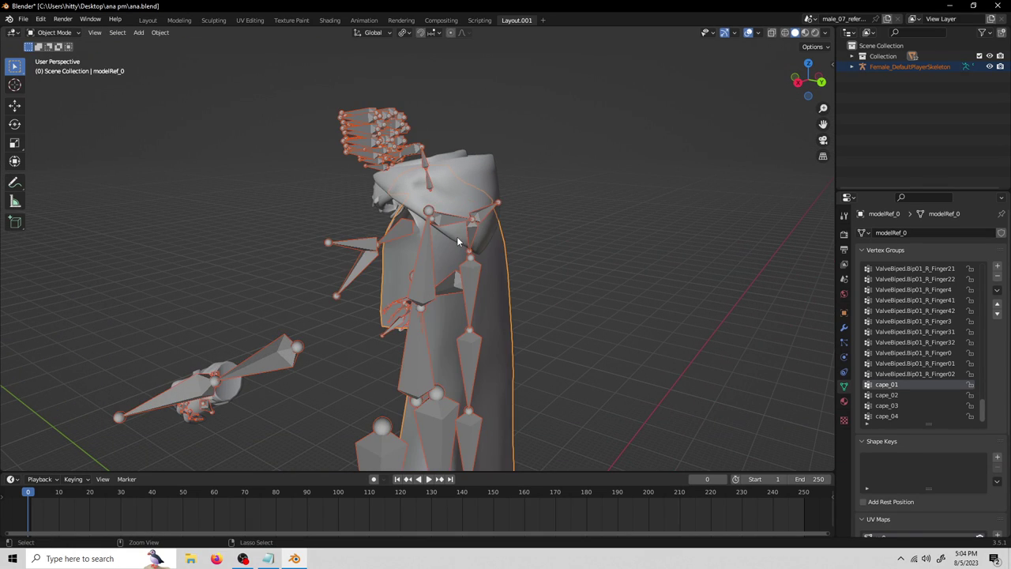
{"action": "key", "text": "ctrl+z"}
{"action": "key", "text": "ctrl+z"}
Step: Turn on vertex selection masking for weight painting the cape mesh
{"action": "middle_click_drag", "start_coordinate": [416, 258], "coordinate": [455, 268]}
{"action": "mouse_move", "coordinate": [401, 232]}
{"action": "middle_mouse_down"}
{"action": "mouse_move", "coordinate": [559, 267]}
{"action": "mouse_move", "coordinate": [546, 277]}
{"action": "middle_mouse_up"}
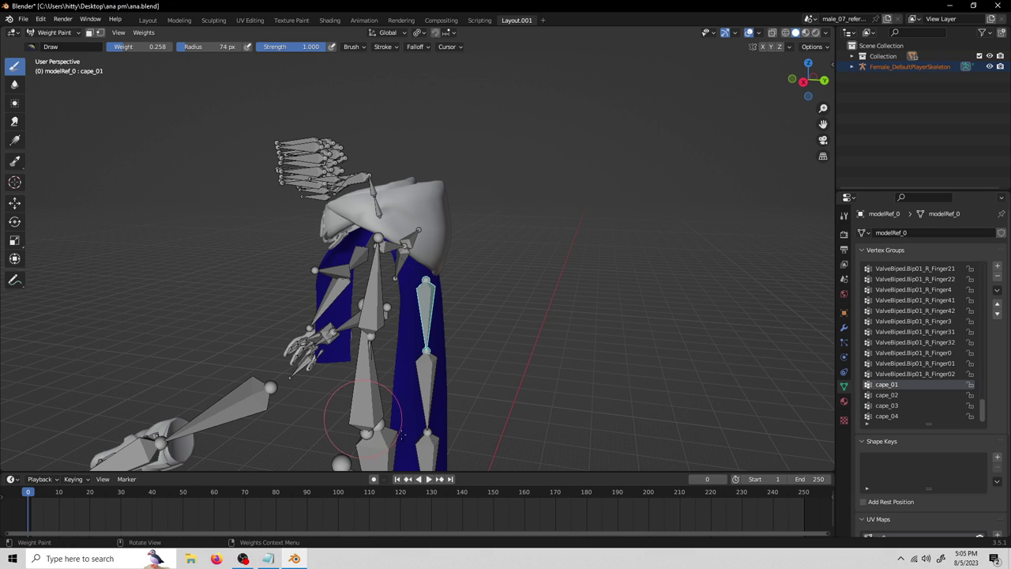
{"action": "mouse_move", "coordinate": [488, 313]}
{"action": "middle_mouse_down"}
{"action": "mouse_move", "coordinate": [534, 311]}
{"action": "mouse_move", "coordinate": [502, 332]}
{"action": "mouse_move", "coordinate": [520, 393]}
{"action": "middle_mouse_up"}
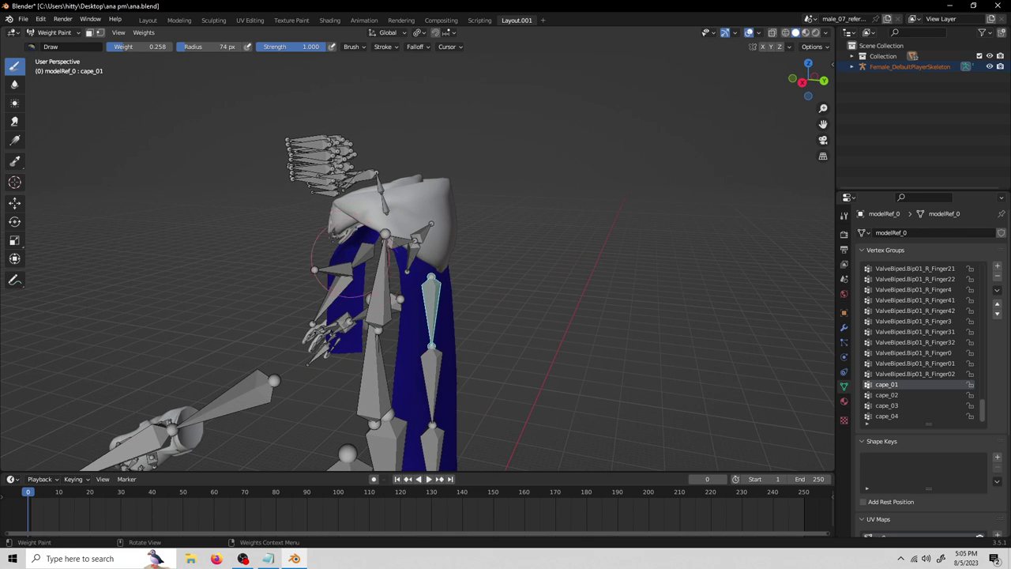
{"action": "left_click", "coordinate": [100, 34]}
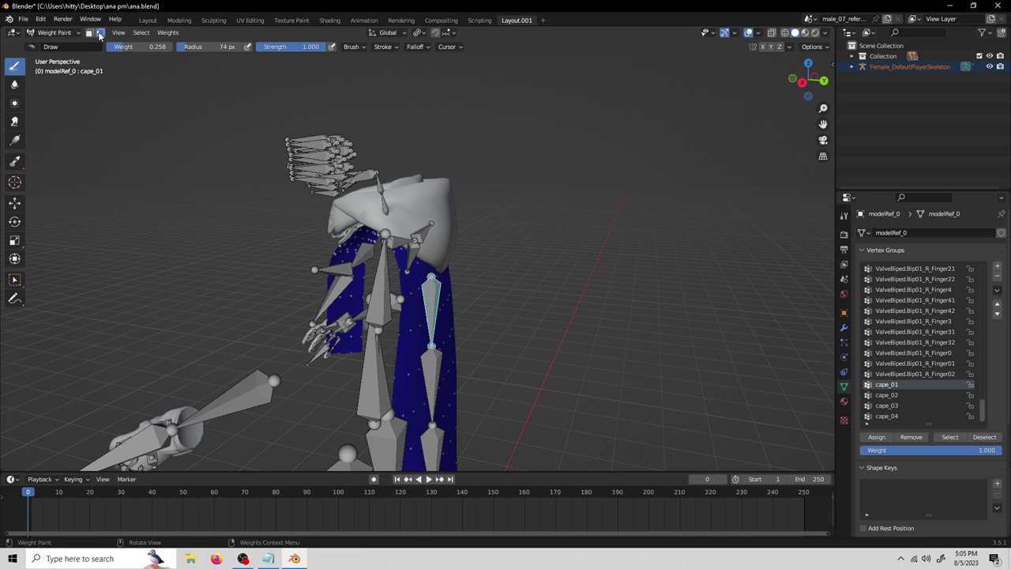
Step: Examine the cape's vertices from several angles in relation to the four cape bones
{"action": "middle_click_drag", "start_coordinate": [516, 278], "coordinate": [471, 358]}
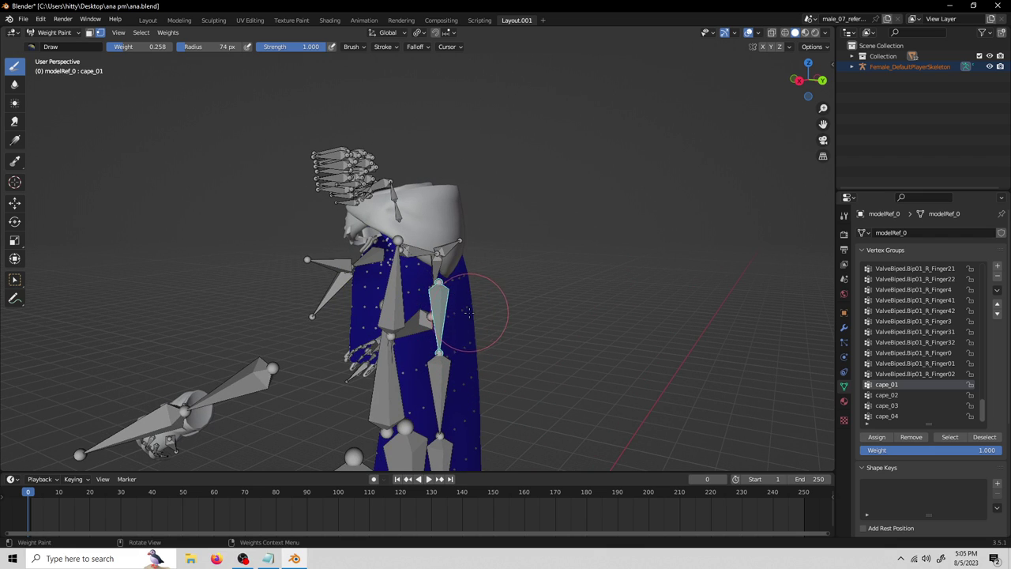
{"action": "middle_click_drag", "start_coordinate": [461, 311], "coordinate": [501, 210]}
{"action": "scroll", "coordinate": [502, 320], "scroll_direction": "down", "scroll_amount": 3}
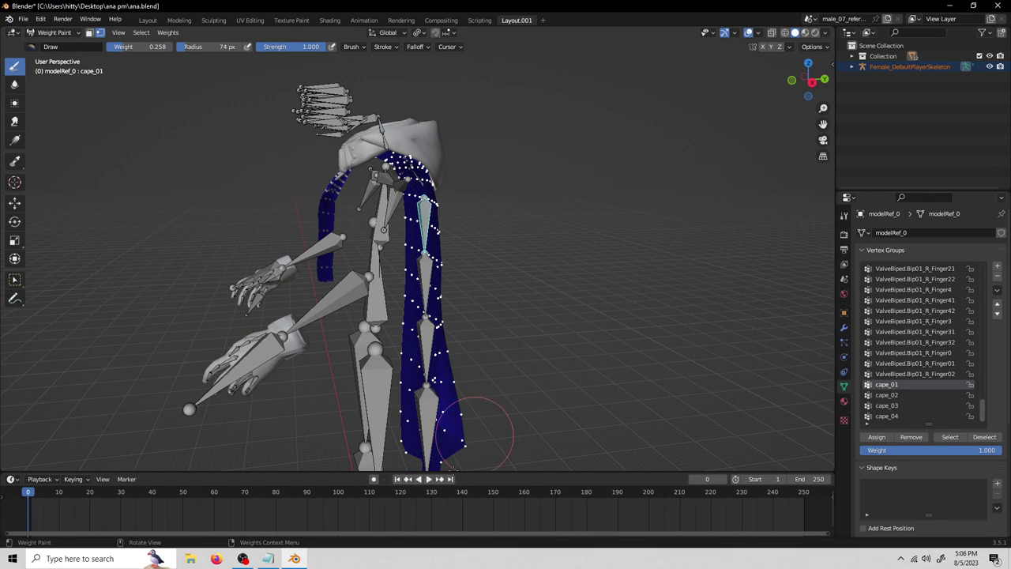
{"action": "middle_click_drag", "start_coordinate": [553, 371], "coordinate": [492, 306]}
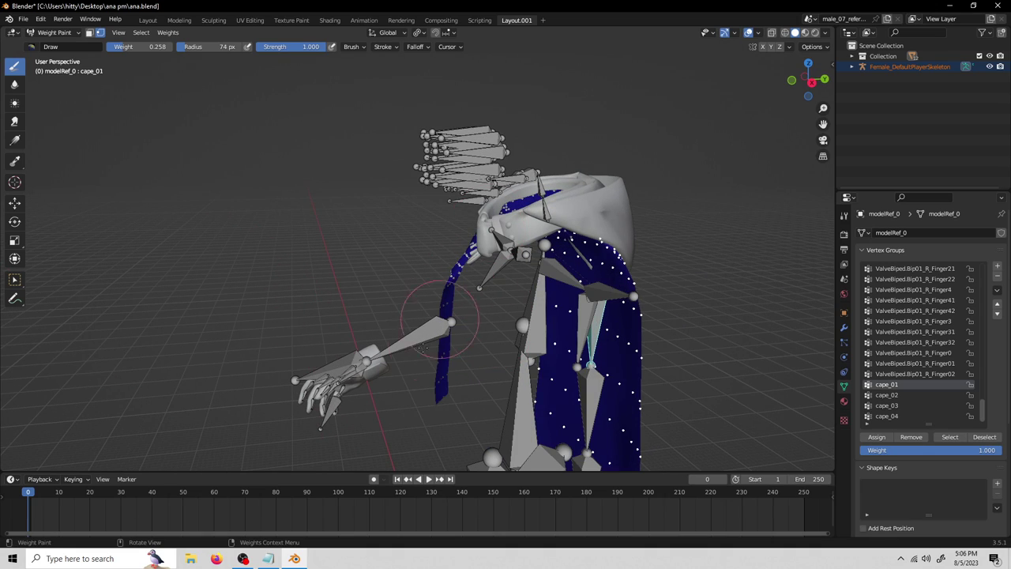
{"action": "middle_click_drag", "start_coordinate": [431, 338], "coordinate": [444, 376]}
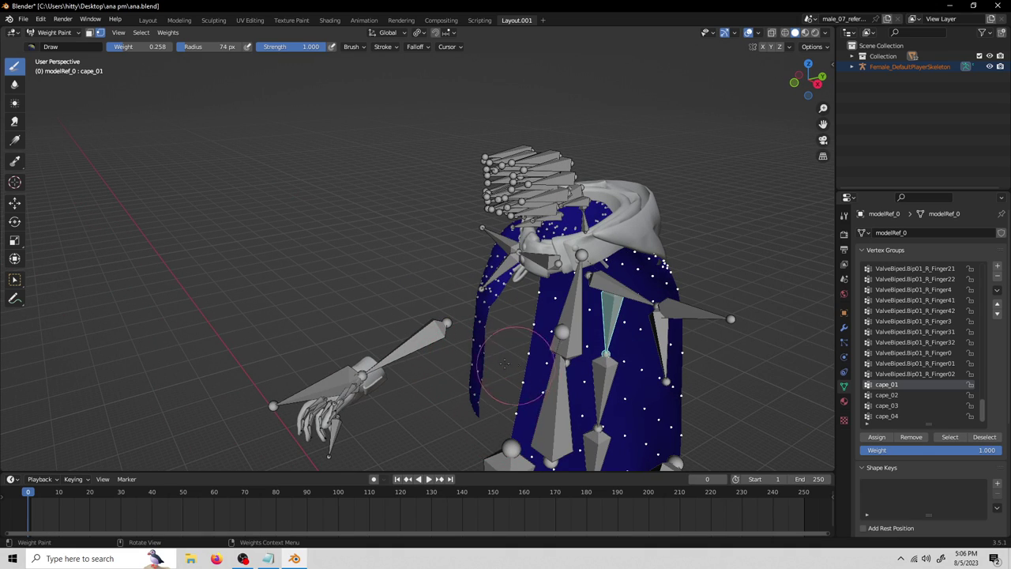
{"action": "middle_click_drag", "start_coordinate": [521, 371], "coordinate": [404, 384]}
{"action": "left_click_drag", "start_coordinate": [403, 384], "coordinate": [582, 309]}
{"action": "middle_click_drag", "start_coordinate": [567, 314], "coordinate": [475, 304]}
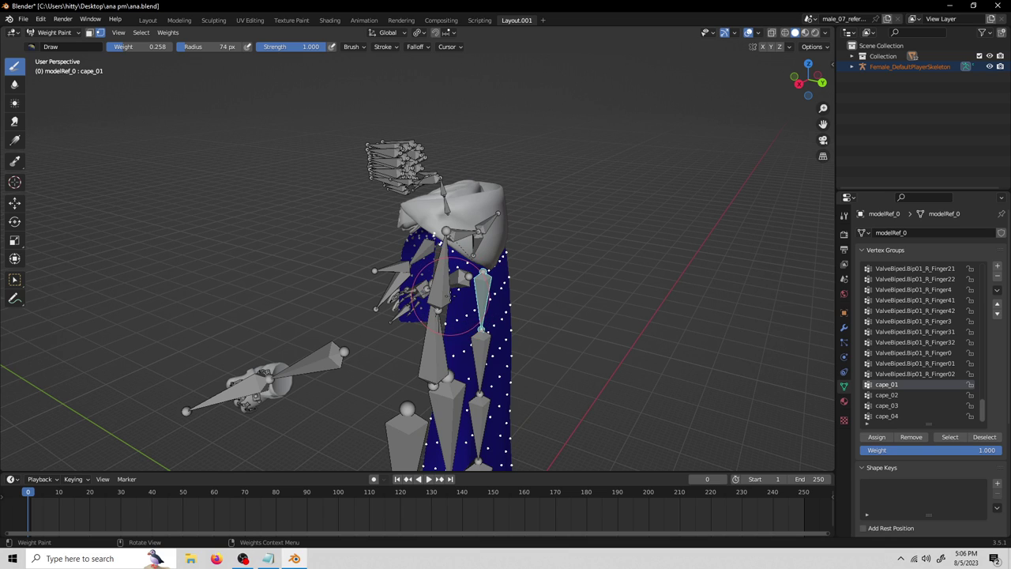
{"action": "mouse_move", "coordinate": [342, 298]}
{"action": "middle_mouse_down"}
{"action": "mouse_move", "coordinate": [330, 61]}
{"action": "mouse_move", "coordinate": [347, 300]}
{"action": "mouse_move", "coordinate": [357, 278]}
{"action": "middle_mouse_up"}
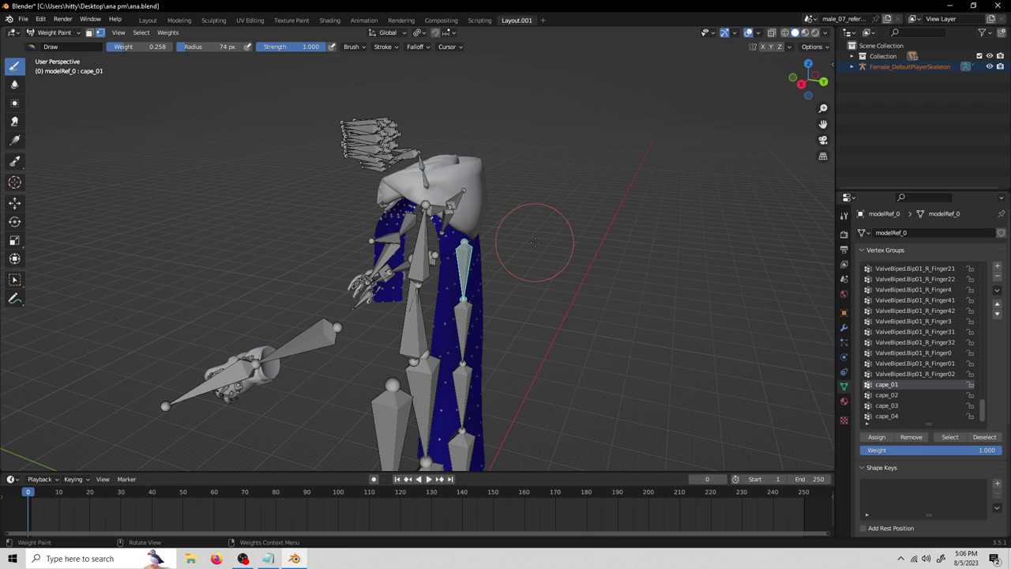
Step: Try to circle-select the cape vertices around the cape_01 bone
{"action": "key", "text": "c"}
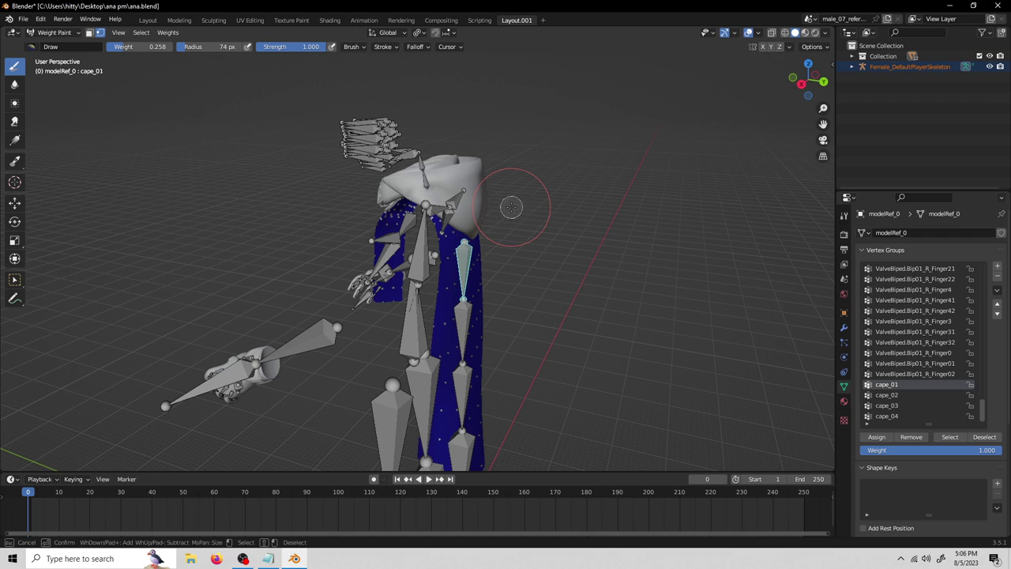
{"action": "scroll", "coordinate": [517, 297], "scroll_direction": "up", "scroll_amount": 2}
{"action": "mouse_move", "coordinate": [502, 248]}
{"action": "left_mouse_down"}
{"action": "mouse_move", "coordinate": [481, 320]}
{"action": "mouse_move", "coordinate": [480, 387]}
{"action": "mouse_move", "coordinate": [499, 418]}
{"action": "mouse_move", "coordinate": [540, 296]}
{"action": "left_mouse_up"}
{"action": "right_click", "coordinate": [544, 299]}
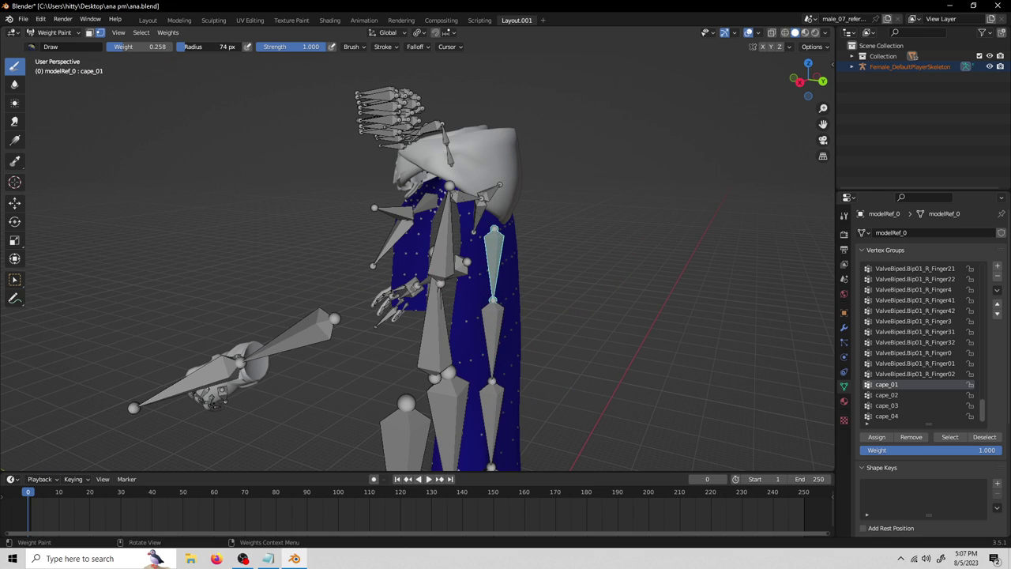
Step: Set the Draw brush radius to 86 px and its weight to 1.000
{"action": "left_click_drag", "start_coordinate": [200, 47], "coordinate": [203, 46]}
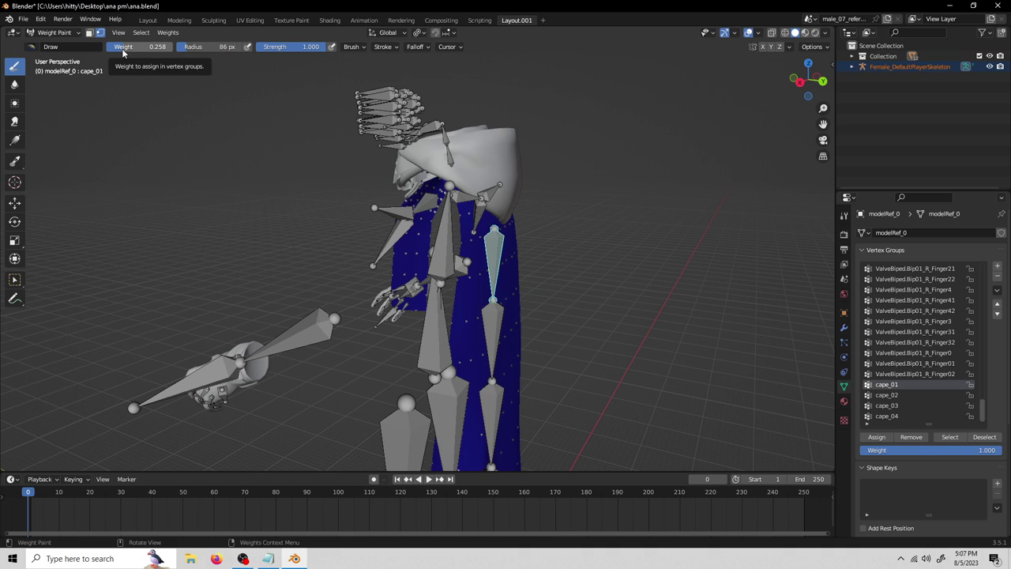
{"action": "left_click_drag", "start_coordinate": [122, 51], "coordinate": [146, 50]}
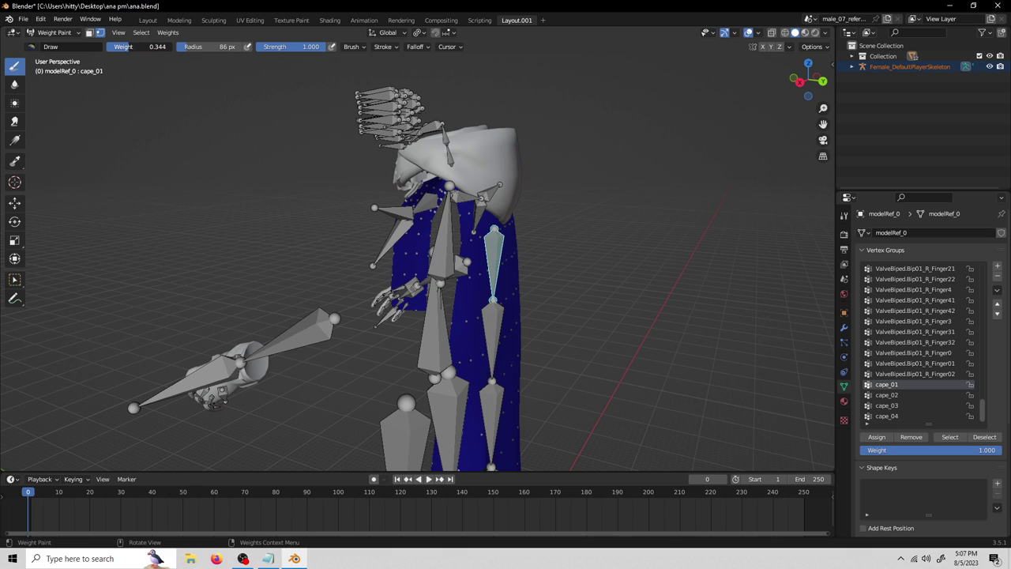
{"action": "middle_click_drag", "start_coordinate": [564, 225], "coordinate": [561, 293]}
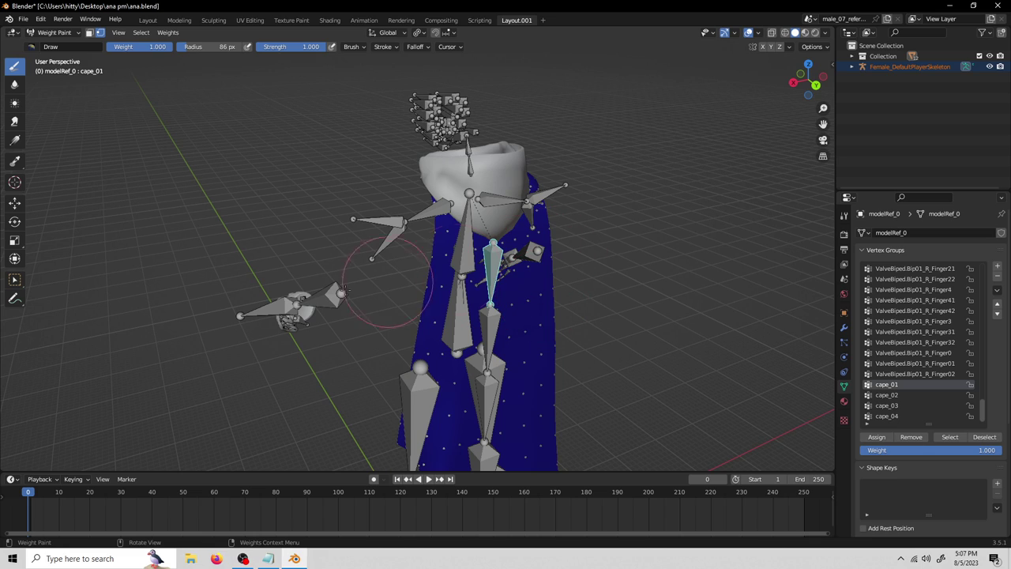
Step: Try painting the cape mesh around the cape_01 bone with the Draw brush at weight 1.000
{"action": "mouse_move", "coordinate": [588, 257]}
{"action": "left_mouse_down"}
{"action": "mouse_move", "coordinate": [486, 272]}
{"action": "mouse_move", "coordinate": [451, 257]}
{"action": "mouse_move", "coordinate": [541, 231]}
{"action": "left_mouse_up"}
{"action": "mouse_move", "coordinate": [395, 281]}
{"action": "middle_mouse_down"}
{"action": "mouse_move", "coordinate": [415, 265]}
{"action": "mouse_move", "coordinate": [410, 252]}
{"action": "mouse_move", "coordinate": [537, 316]}
{"action": "middle_mouse_up"}
{"action": "key", "text": "ctrl+z"}
{"action": "middle_click_drag", "start_coordinate": [508, 255], "coordinate": [518, 324], "text": "shift"}
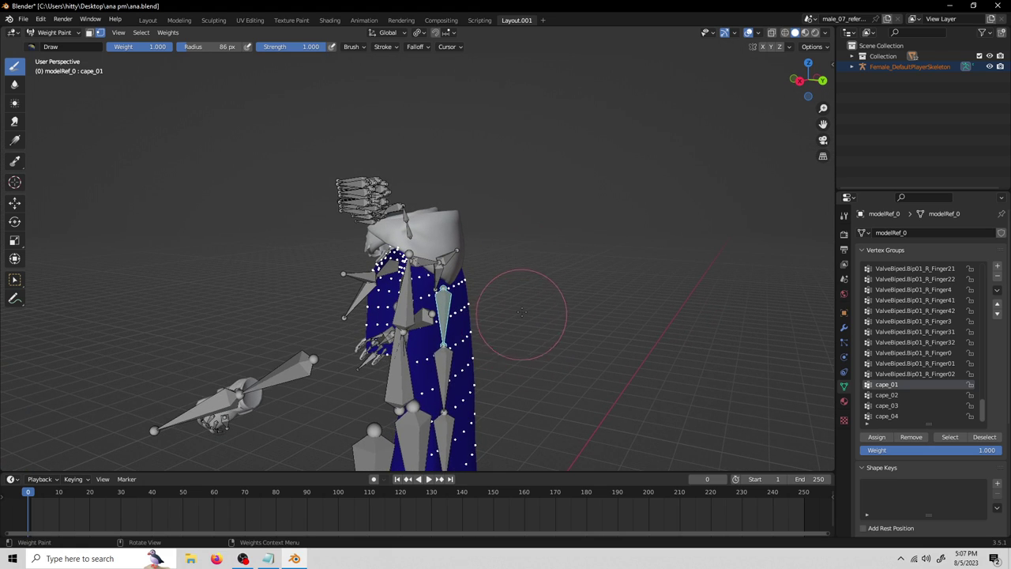
Step: Paint a band of 0.211 weight across the cape's back beside the cape_01 bone
{"action": "scroll", "coordinate": [520, 316], "scroll_direction": "up", "scroll_amount": 3}
{"action": "middle_click_drag", "start_coordinate": [548, 371], "coordinate": [546, 319], "text": "shift"}
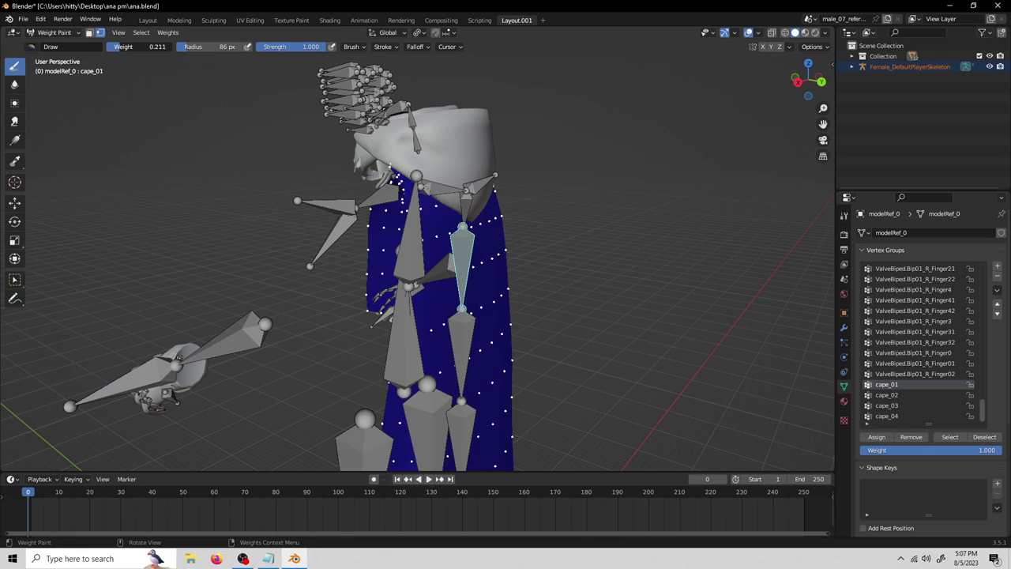
{"action": "mouse_move", "coordinate": [508, 237]}
{"action": "left_mouse_down"}
{"action": "mouse_move", "coordinate": [485, 237]}
{"action": "mouse_move", "coordinate": [527, 229]}
{"action": "mouse_move", "coordinate": [487, 255]}
{"action": "left_mouse_up"}
{"action": "key", "text": "ctrl+z"}
{"action": "mouse_move", "coordinate": [542, 235]}
{"action": "middle_mouse_down"}
{"action": "mouse_move", "coordinate": [363, 246]}
{"action": "mouse_move", "coordinate": [362, 316]}
{"action": "middle_mouse_up"}
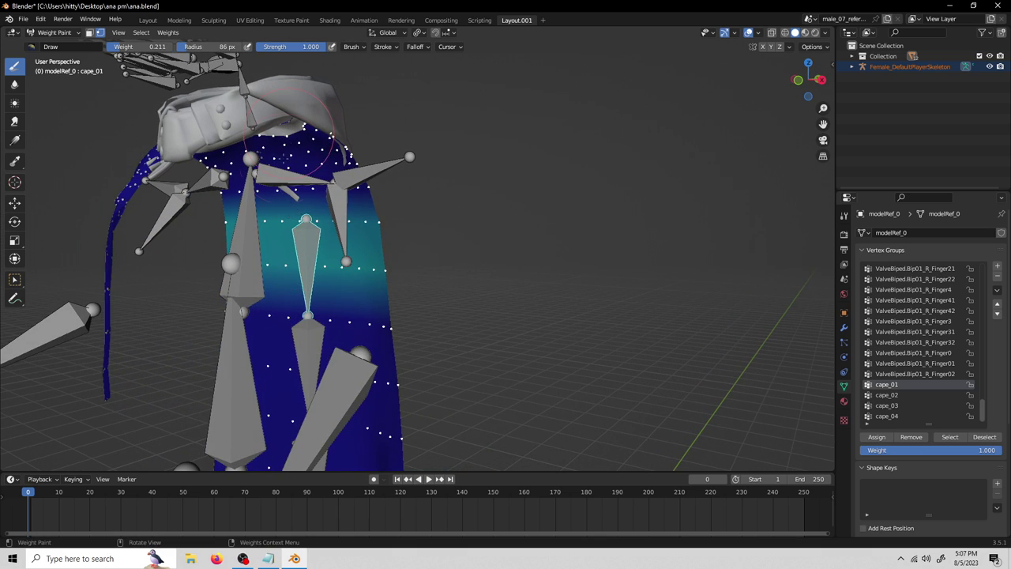
{"action": "mouse_move", "coordinate": [451, 229]}
{"action": "middle_mouse_down"}
{"action": "mouse_move", "coordinate": [379, 237]}
{"action": "mouse_move", "coordinate": [377, 253]}
{"action": "middle_mouse_up"}
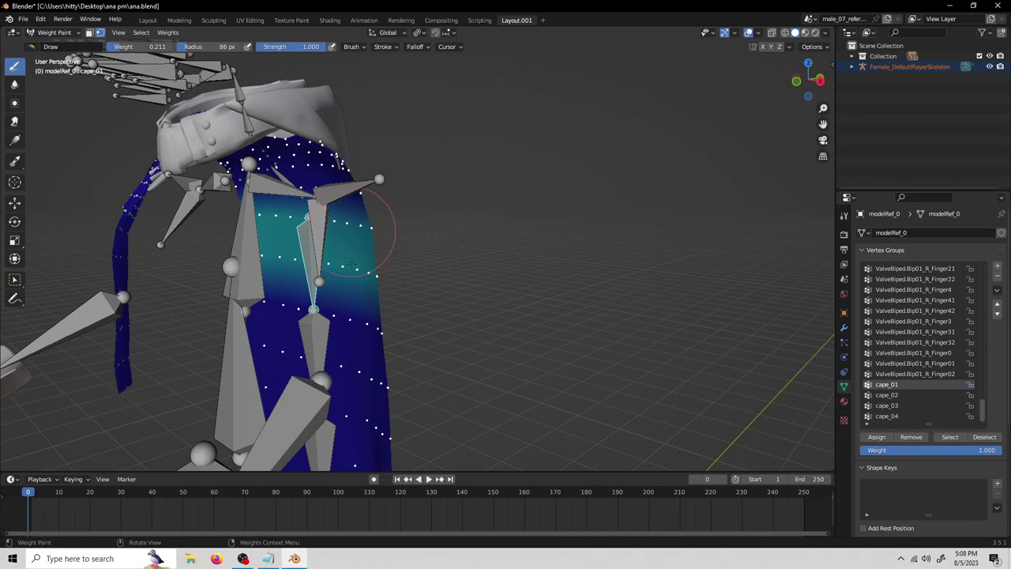
{"action": "middle_click_drag", "start_coordinate": [440, 282], "coordinate": [332, 304]}
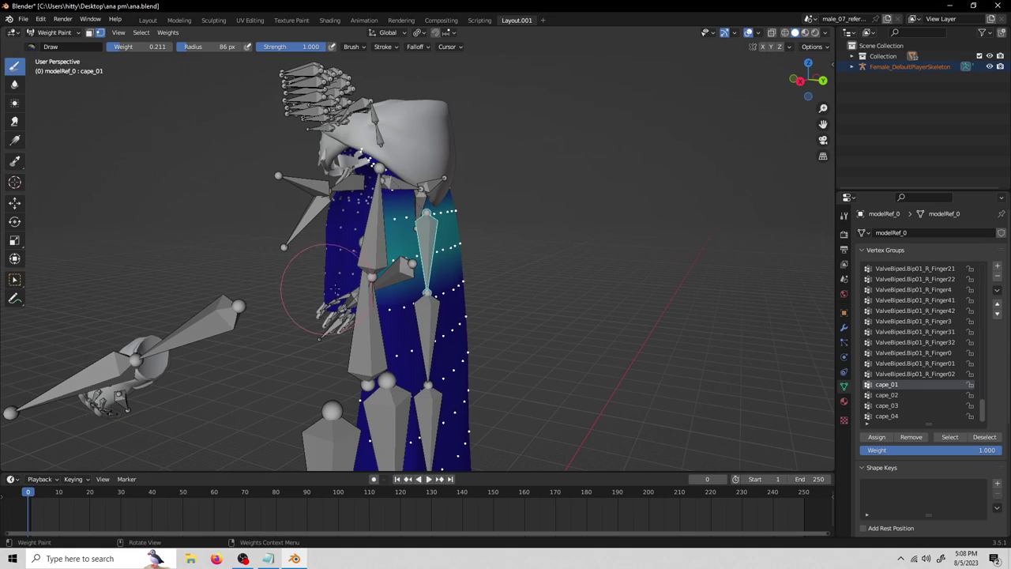
Step: Leave weight painting, select the skeleton and put it in Pose Mode
{"action": "middle_click_drag", "start_coordinate": [537, 256], "coordinate": [594, 272]}
{"action": "middle_click_drag", "start_coordinate": [534, 243], "coordinate": [510, 313]}
{"action": "left_click", "coordinate": [54, 33]}
{"action": "left_click", "coordinate": [49, 46]}
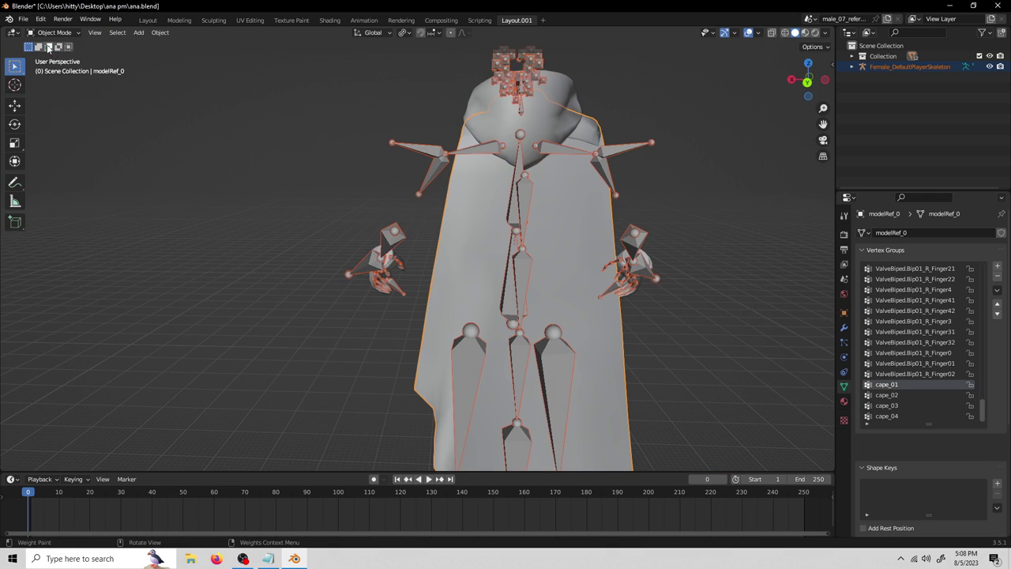
{"action": "left_click", "coordinate": [523, 203]}
{"action": "left_click", "coordinate": [53, 33]}
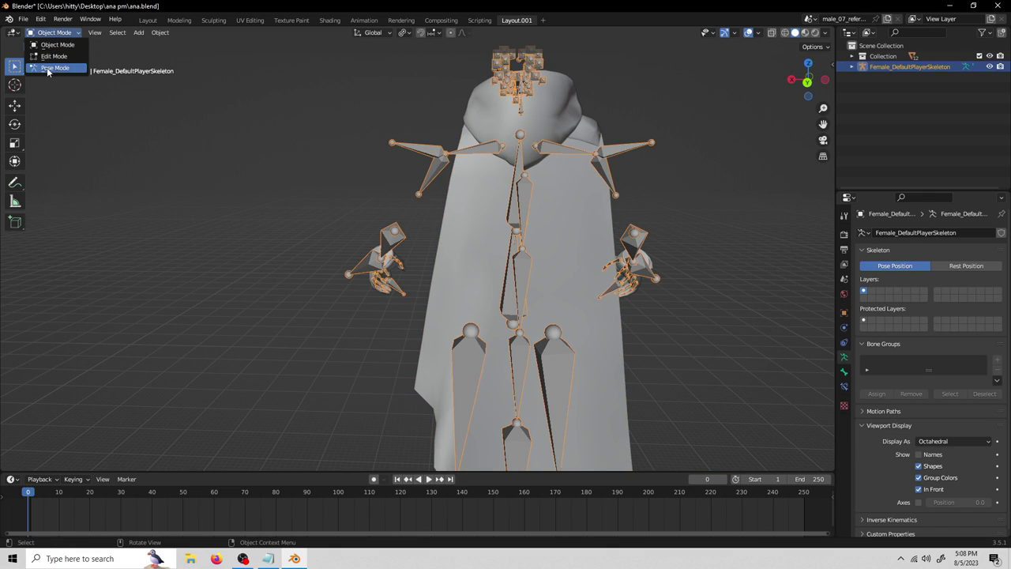
{"action": "left_click", "coordinate": [49, 68]}
Step: Test how the cape follows the cape_01 bone with a trackball rotation, then cancel the rotation
{"action": "middle_click_drag", "start_coordinate": [503, 236], "coordinate": [462, 294], "text": "shift"}
{"action": "key", "text": "r"}
{"action": "key", "text": "r"}
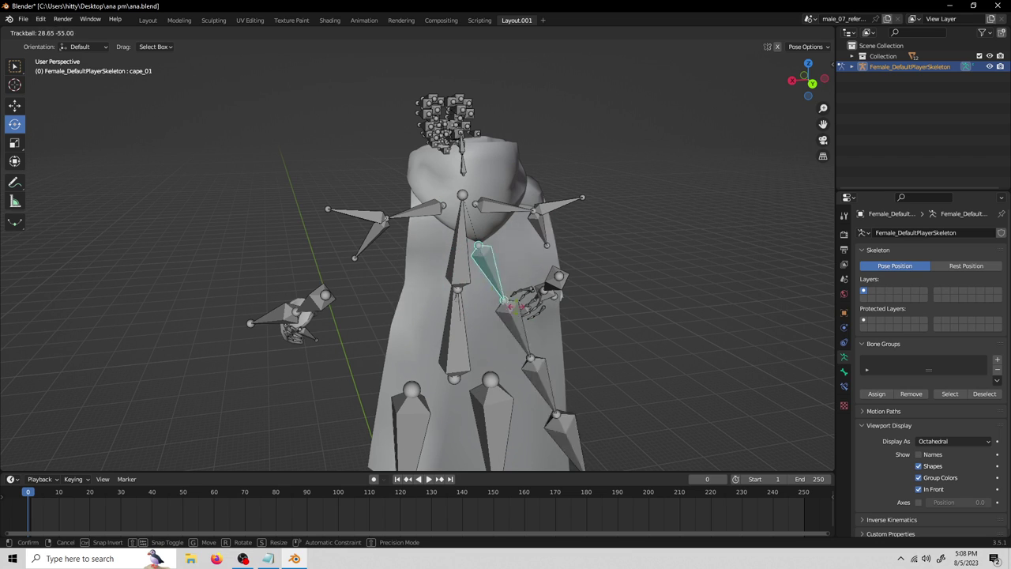
{"action": "right_click", "coordinate": [458, 319]}
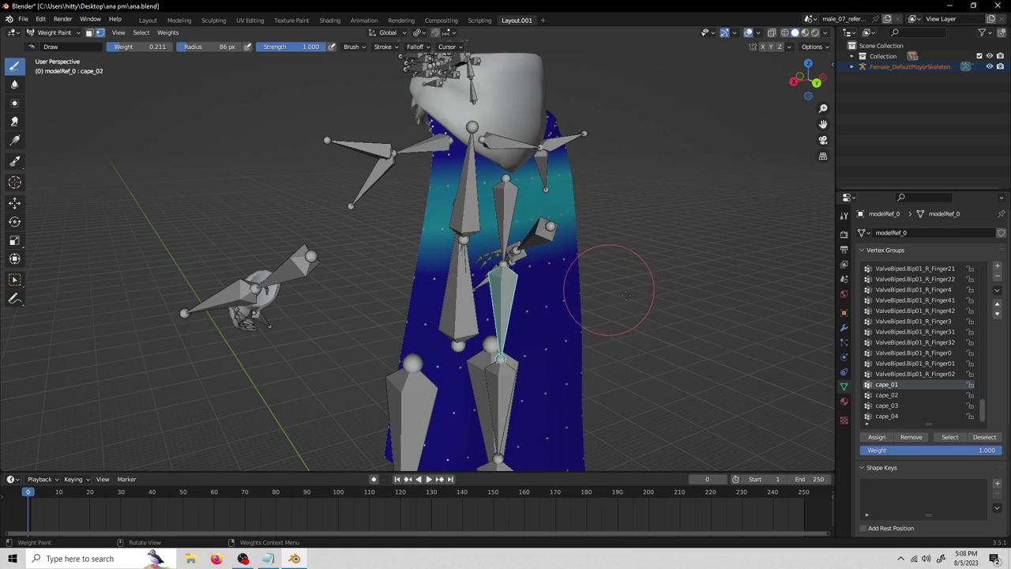
Step: Turn off vertex selection masking on the cape and make cape_02 the active bone for weight painting
{"action": "mouse_move", "coordinate": [641, 292]}
{"action": "middle_mouse_down", "text": "shift"}
{"action": "mouse_move", "coordinate": [576, 274]}
{"action": "mouse_move", "coordinate": [564, 282]}
{"action": "middle_mouse_up", "text": "shift"}
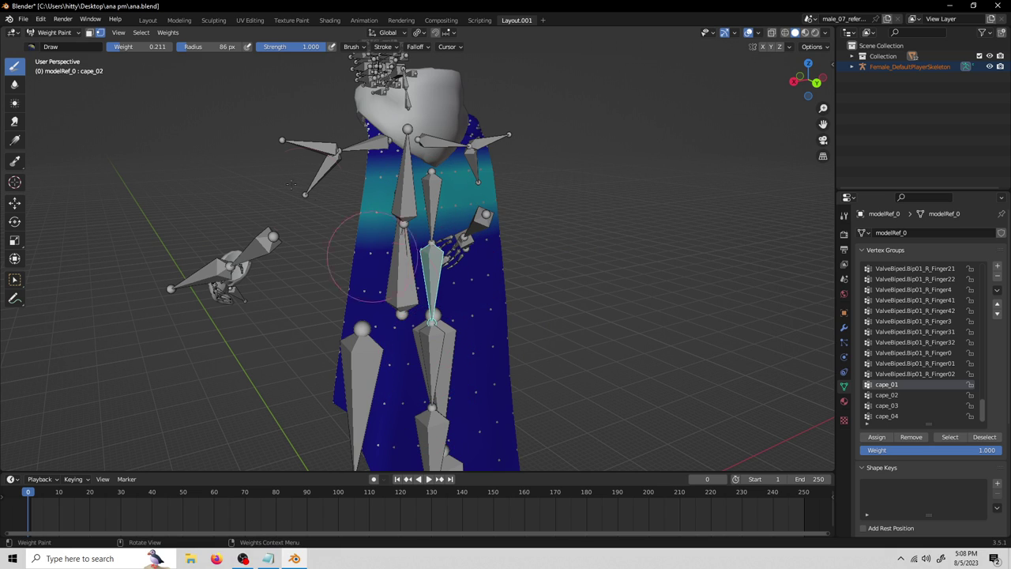
{"action": "middle_click_drag", "start_coordinate": [482, 295], "coordinate": [486, 299]}
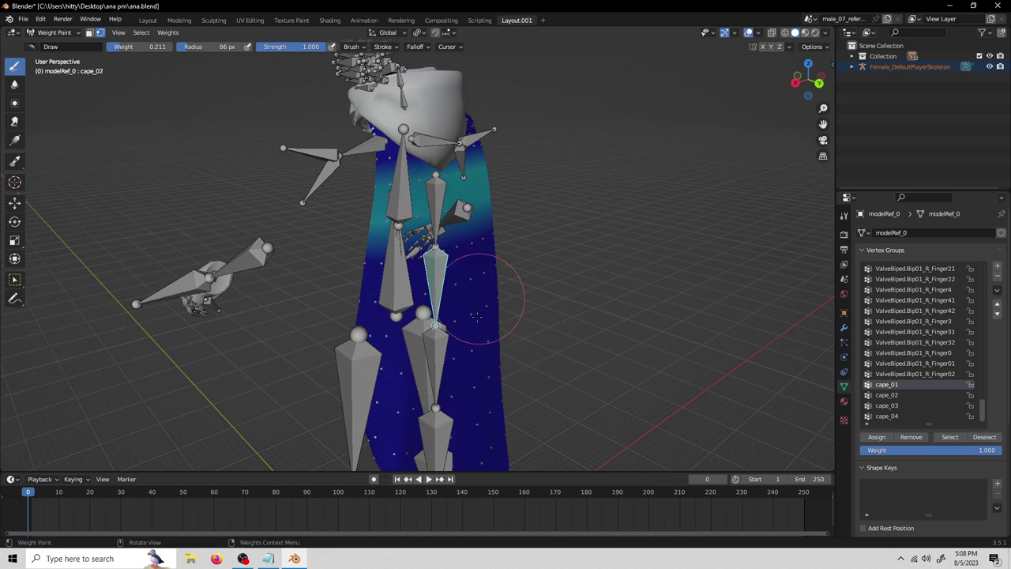
{"action": "left_click", "coordinate": [100, 35]}
{"action": "middle_click_drag", "start_coordinate": [502, 295], "coordinate": [576, 297]}
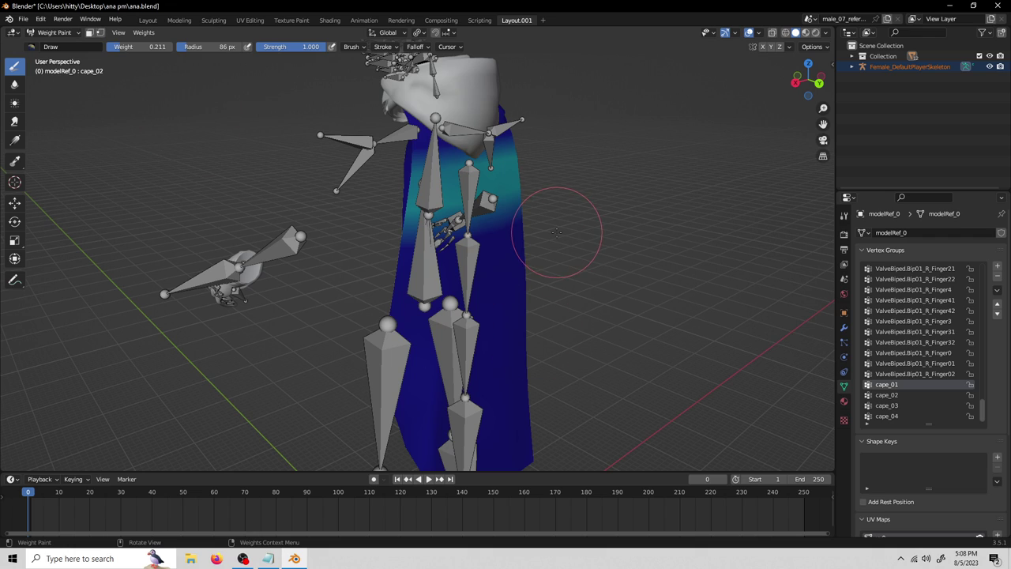
{"action": "left_click", "coordinate": [486, 269], "text": "ctrl"}
{"action": "middle_click_drag", "start_coordinate": [557, 315], "coordinate": [521, 292]}
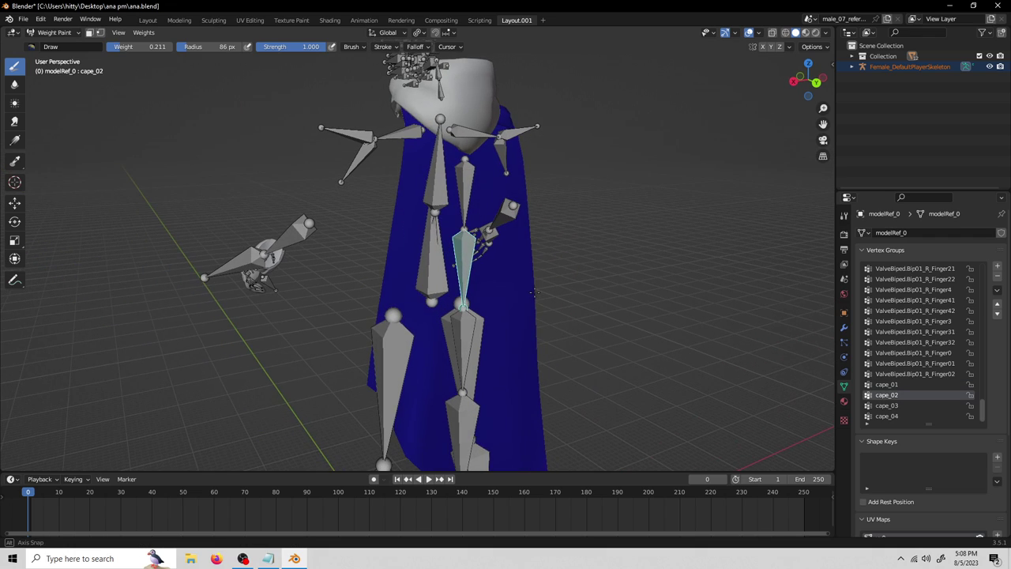
Step: Compare the cape's weights for the cape_01 and cape_02 bones, ending with cape_02 active
{"action": "left_click", "coordinate": [466, 190], "text": "ctrl"}
{"action": "left_click", "coordinate": [468, 273], "text": "ctrl"}
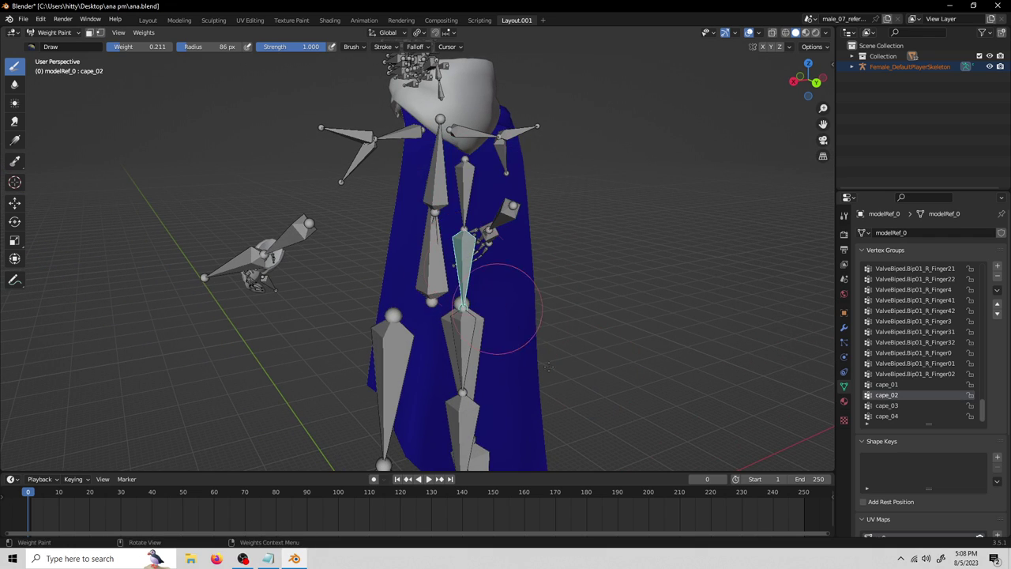
{"action": "left_click", "coordinate": [469, 184], "text": "ctrl"}
{"action": "middle_click_drag", "start_coordinate": [595, 306], "coordinate": [555, 286]}
{"action": "middle_click_drag", "start_coordinate": [498, 198], "coordinate": [474, 237]}
{"action": "left_click", "coordinate": [470, 275], "text": "ctrl"}
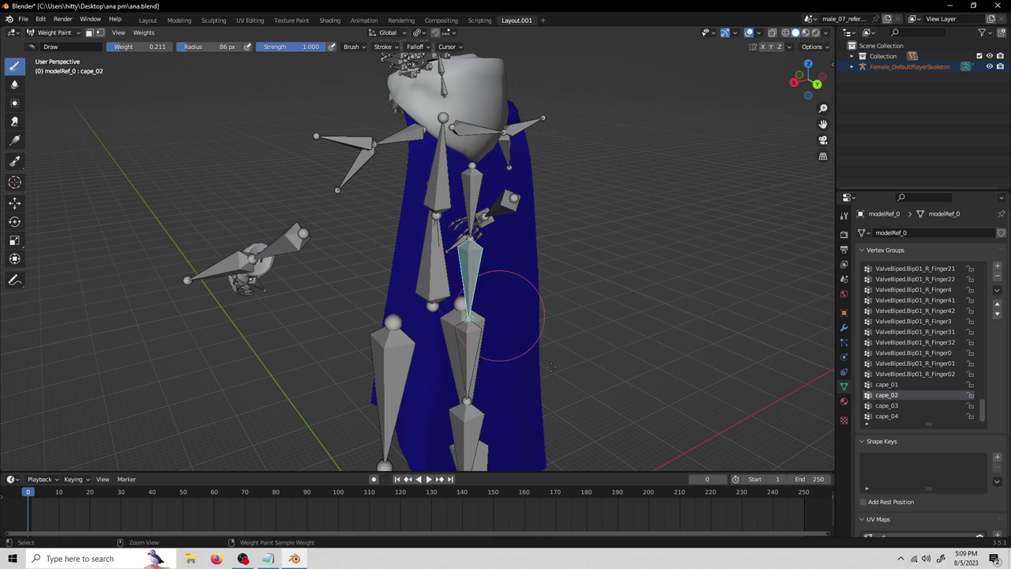
Step: Turn vertex masking back on and paint a 0.211-weight band across the cape at the upper end of cape_02
{"action": "middle_click_drag", "start_coordinate": [513, 292], "coordinate": [598, 236]}
{"action": "key", "text": "v"}
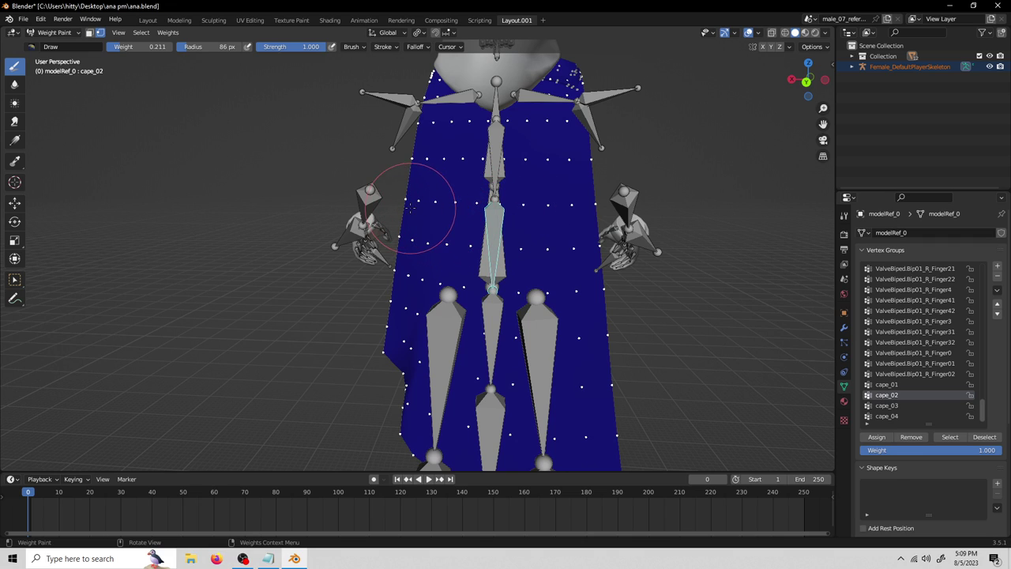
{"action": "left_click_drag", "start_coordinate": [405, 203], "coordinate": [638, 201]}
{"action": "middle_click_drag", "start_coordinate": [655, 264], "coordinate": [657, 267]}
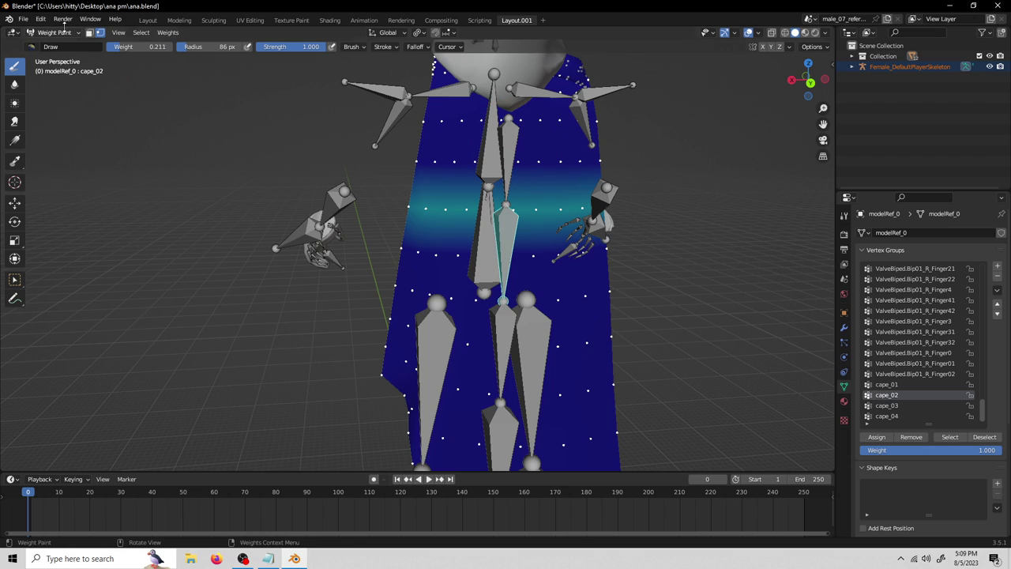
Step: Try extending the cape_01 weights down to the vertex row at the joint with cape_02
{"action": "left_click", "coordinate": [510, 144], "text": "ctrl"}
{"action": "left_click_drag", "start_coordinate": [429, 214], "coordinate": [607, 223]}
{"action": "left_click_drag", "start_coordinate": [401, 213], "coordinate": [636, 211]}
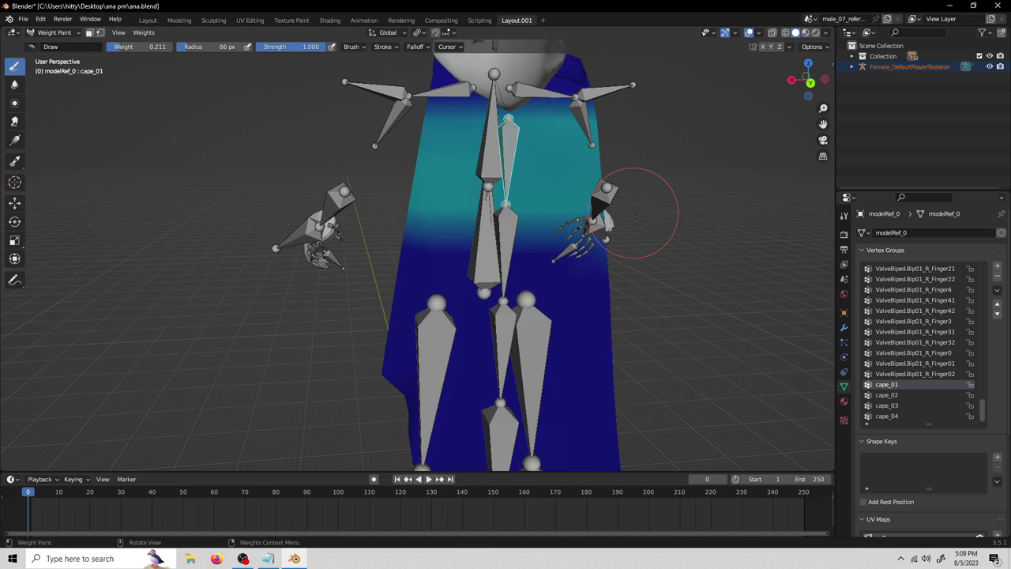
{"action": "middle_click_drag", "start_coordinate": [562, 221], "coordinate": [316, 253]}
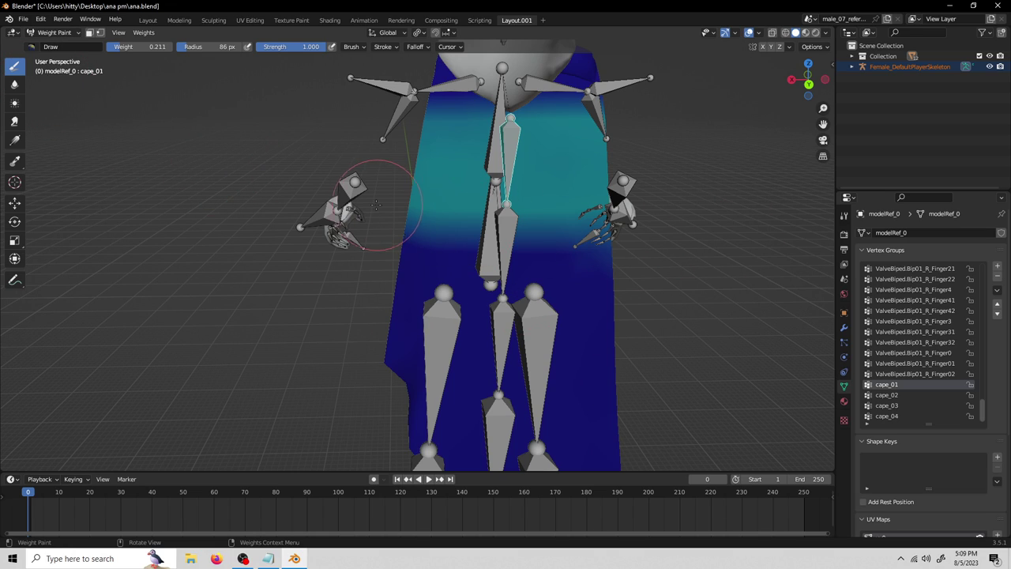
{"action": "middle_click_drag", "start_coordinate": [375, 205], "coordinate": [564, 244]}
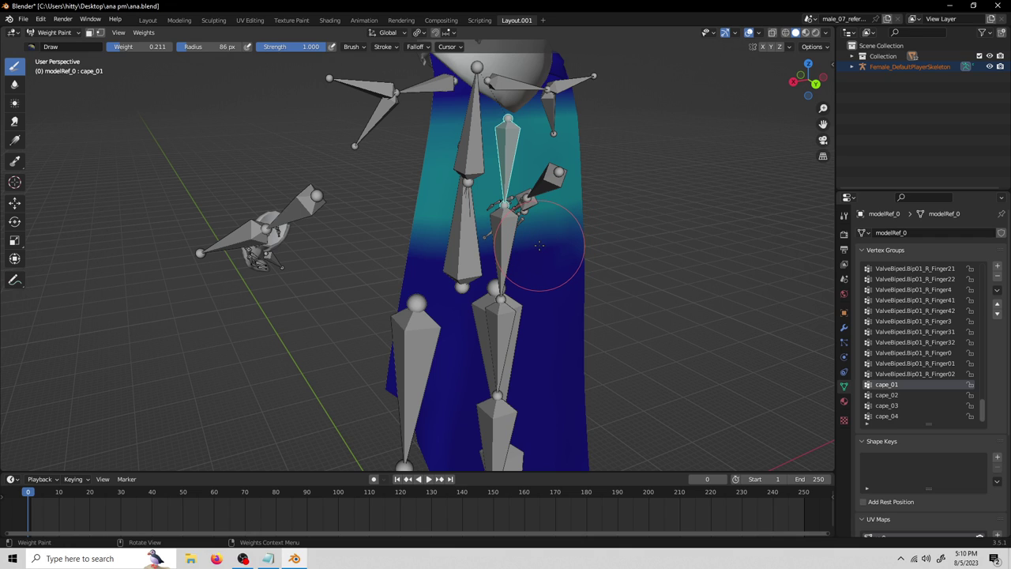
{"action": "middle_click_drag", "start_coordinate": [539, 246], "coordinate": [575, 237]}
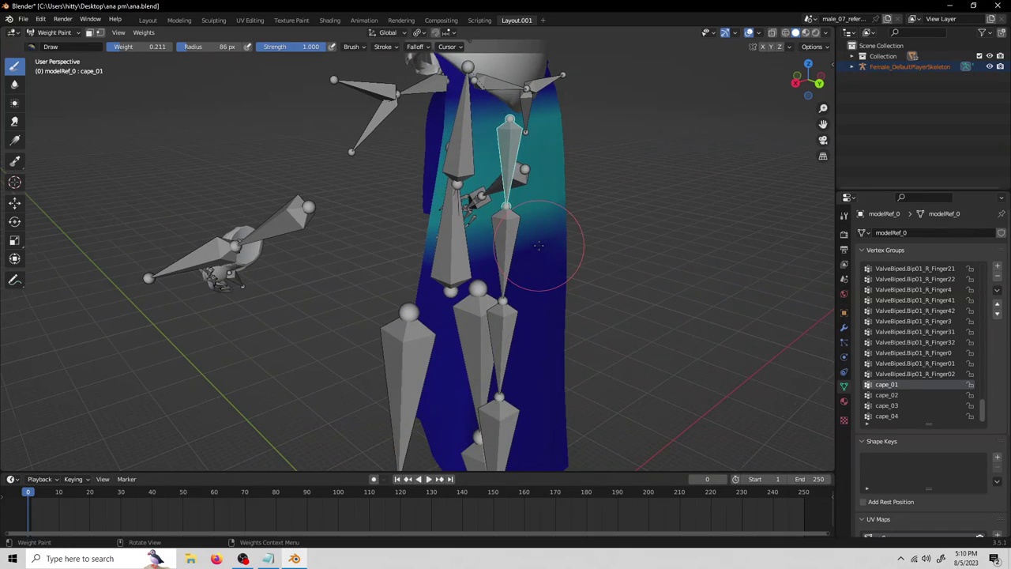
{"action": "middle_click_drag", "start_coordinate": [519, 258], "coordinate": [398, 296]}
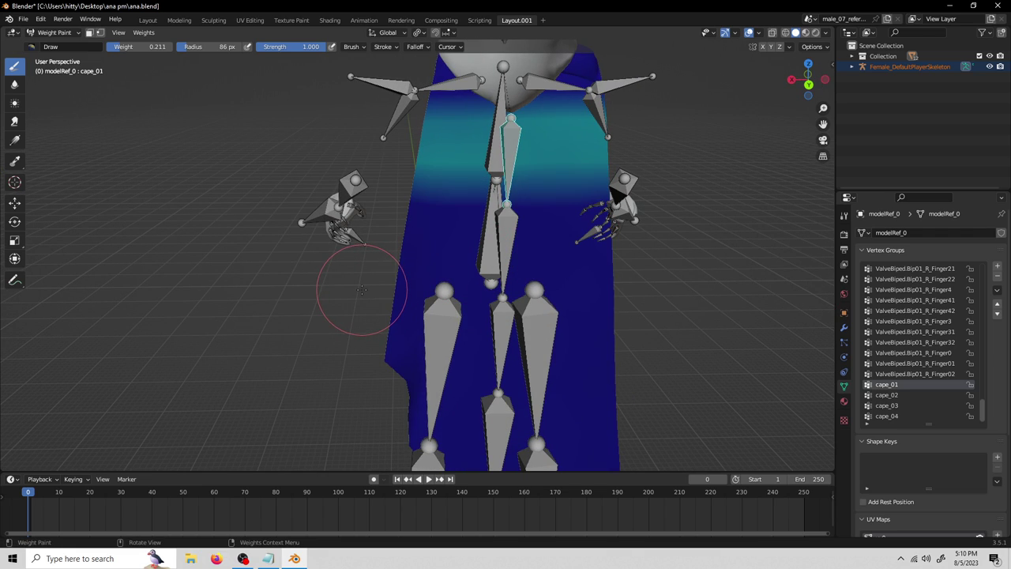
{"action": "middle_click_drag", "start_coordinate": [304, 289], "coordinate": [585, 242]}
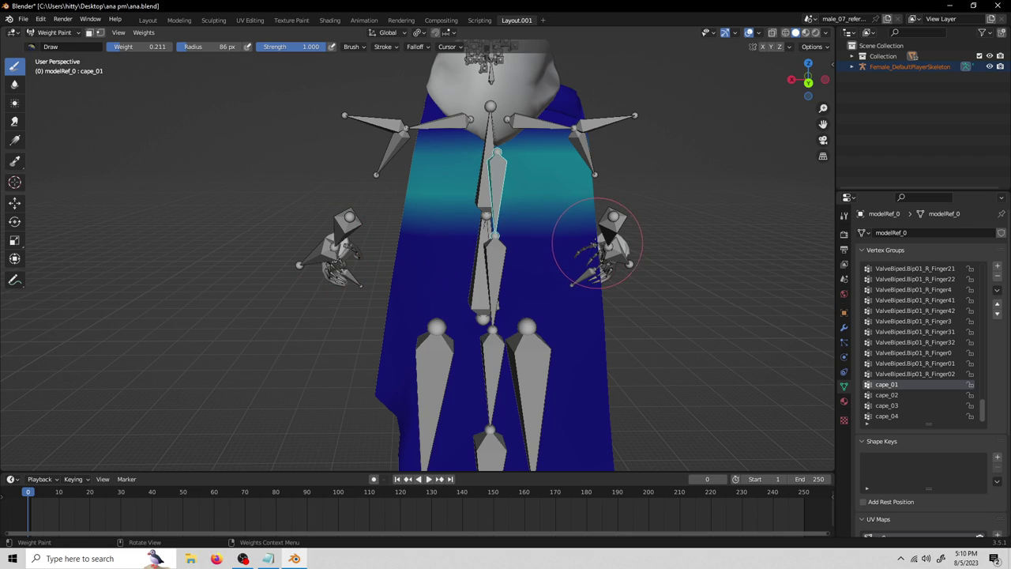
Step: Extend the cape_02 weights down across the next vertex rows of the cape at weight 0.211
{"action": "left_click", "coordinate": [813, 47]}
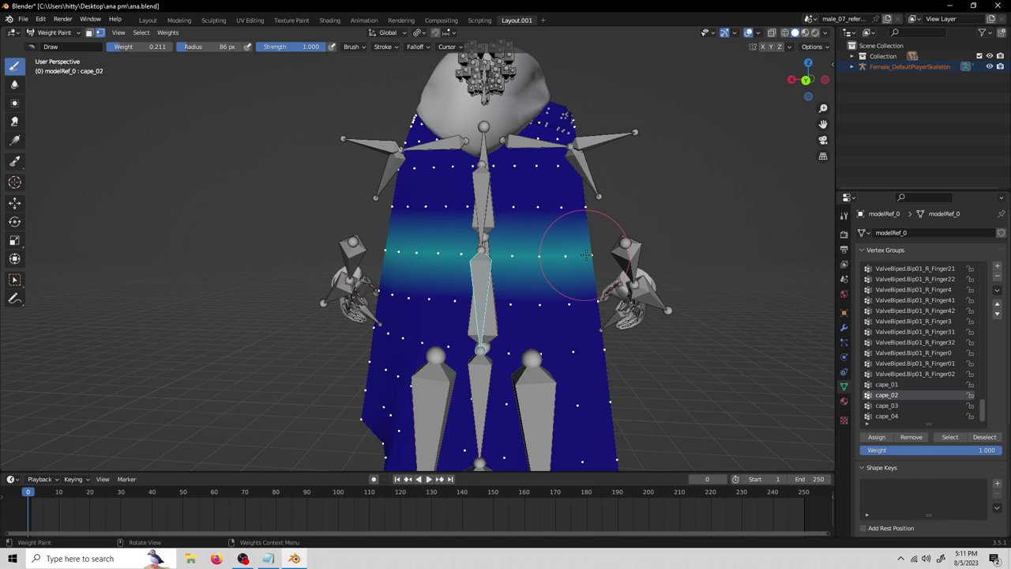
{"action": "left_click_drag", "start_coordinate": [560, 316], "coordinate": [339, 316]}
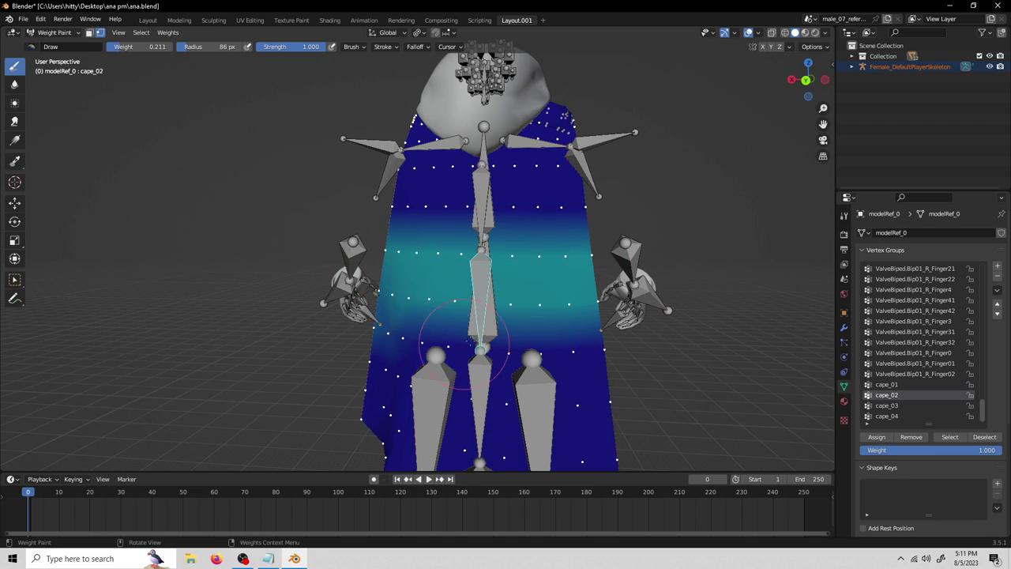
{"action": "mouse_move", "coordinate": [466, 344]}
{"action": "middle_mouse_down"}
{"action": "mouse_move", "coordinate": [473, 332]}
{"action": "mouse_move", "coordinate": [426, 347]}
{"action": "mouse_move", "coordinate": [458, 339]}
{"action": "mouse_move", "coordinate": [395, 339]}
{"action": "middle_mouse_up"}
{"action": "left_click_drag", "start_coordinate": [396, 344], "coordinate": [641, 343]}
{"action": "mouse_move", "coordinate": [641, 343]}
{"action": "middle_mouse_down"}
{"action": "mouse_move", "coordinate": [589, 322]}
{"action": "mouse_move", "coordinate": [379, 316]}
{"action": "middle_mouse_up"}
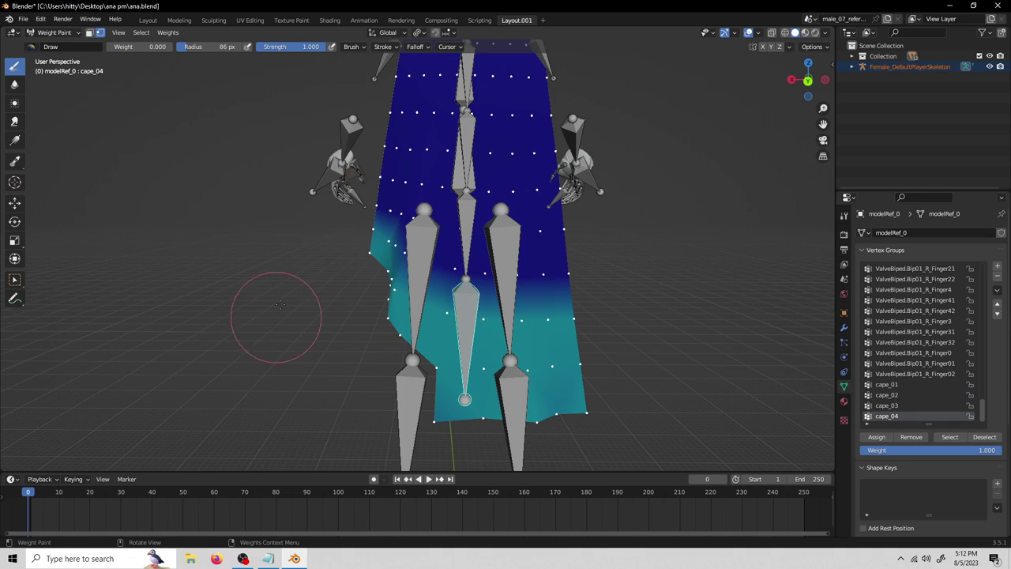
Step: Erase the cape_04 weight from the higher vertices near the cape's jagged side edge with brush weight 0.000
{"action": "scroll", "coordinate": [277, 300], "scroll_direction": "up", "scroll_amount": 5}
{"action": "scroll", "coordinate": [271, 290], "scroll_direction": "down", "scroll_amount": 5}
{"action": "scroll", "coordinate": [438, 244], "scroll_direction": "up", "scroll_amount": 4}
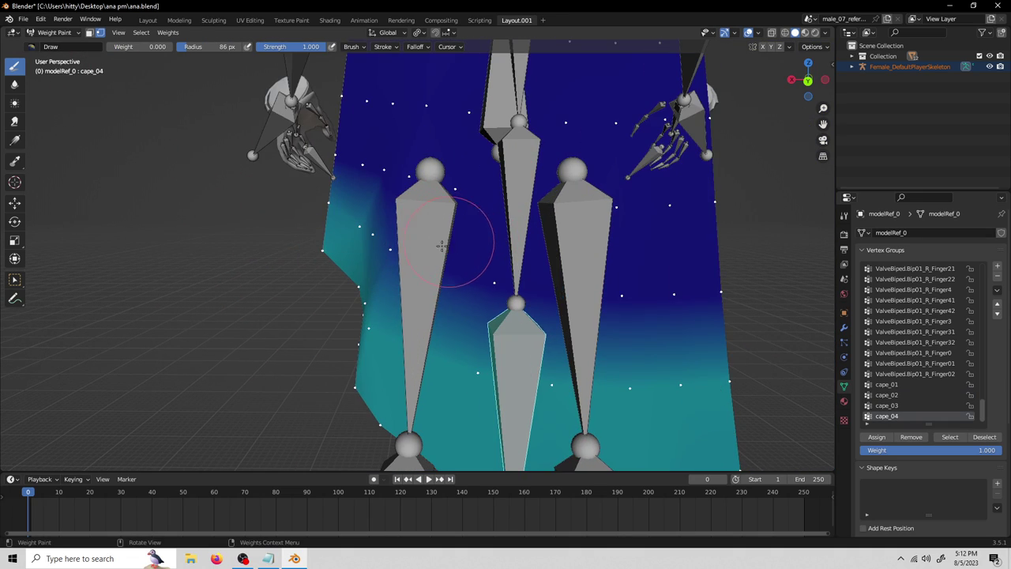
{"action": "mouse_move", "coordinate": [385, 235]}
{"action": "left_mouse_down"}
{"action": "mouse_move", "coordinate": [279, 200]}
{"action": "mouse_move", "coordinate": [405, 233]}
{"action": "mouse_move", "coordinate": [349, 203]}
{"action": "left_mouse_up"}
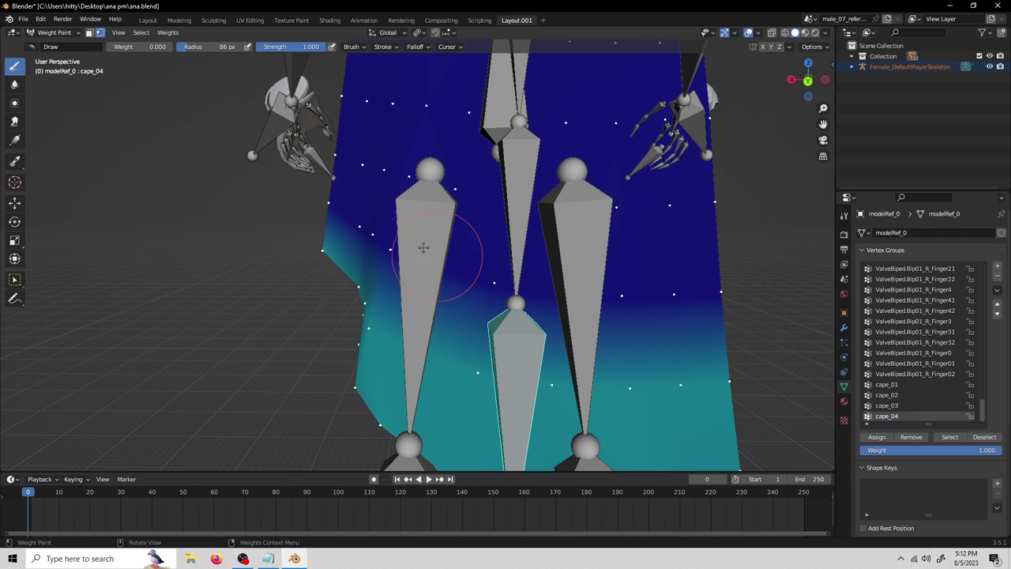
{"action": "middle_click_drag", "start_coordinate": [197, 294], "coordinate": [254, 298]}
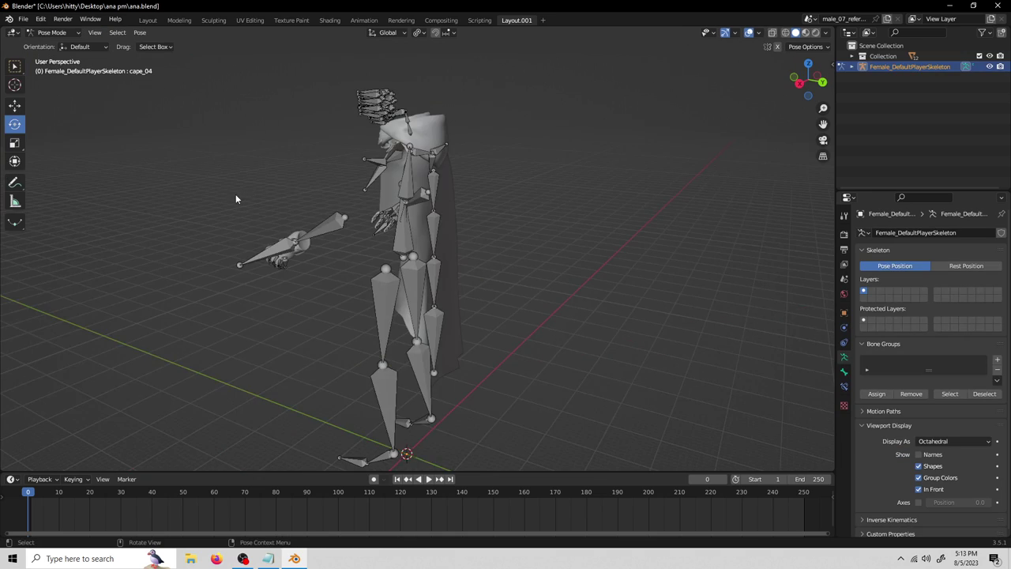
Step: Select and deselect the cape_01 bone in Pose Mode while examining the cape from the back and side
{"action": "middle_click_drag", "start_coordinate": [235, 193], "coordinate": [384, 191]}
{"action": "mouse_move", "coordinate": [331, 223]}
{"action": "middle_mouse_down", "text": "shift"}
{"action": "mouse_move", "coordinate": [400, 227]}
{"action": "mouse_move", "coordinate": [389, 242]}
{"action": "mouse_move", "coordinate": [533, 275]}
{"action": "mouse_move", "coordinate": [558, 297]}
{"action": "middle_mouse_up", "text": "shift"}
{"action": "left_click", "coordinate": [497, 250]}
{"action": "middle_click_drag", "start_coordinate": [497, 250], "coordinate": [558, 293]}
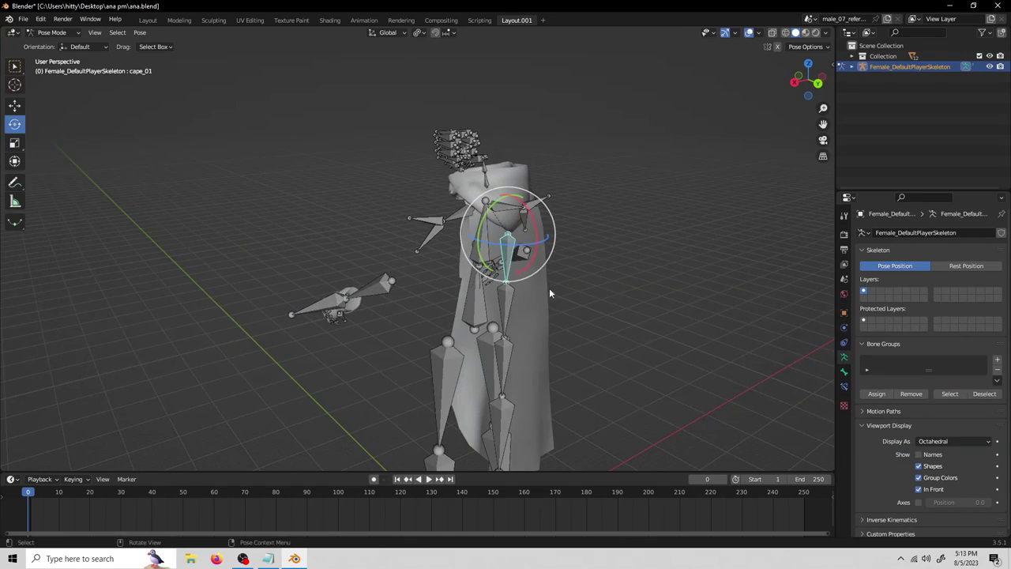
{"action": "left_click", "coordinate": [532, 311]}
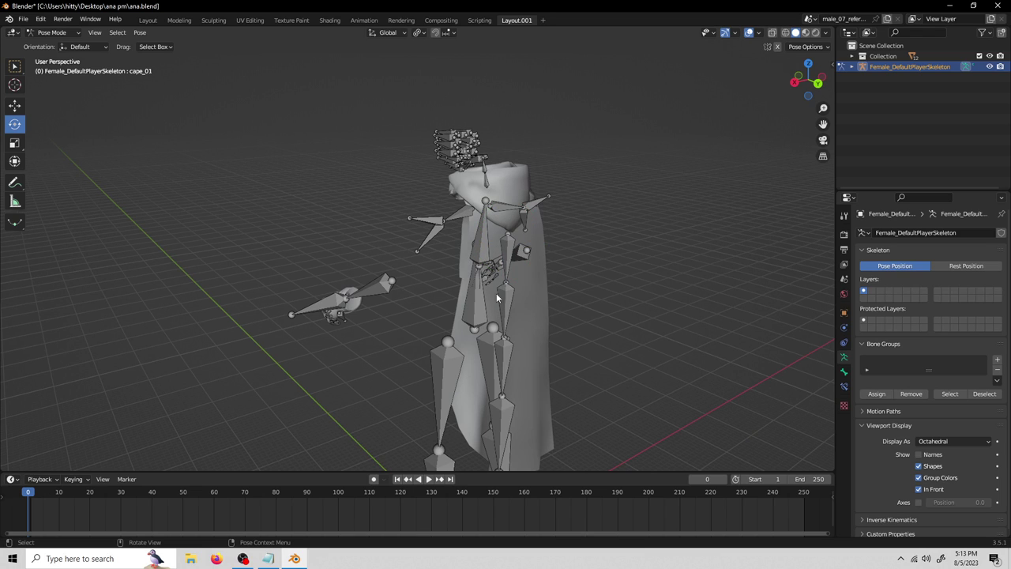
{"action": "middle_click_drag", "start_coordinate": [498, 273], "coordinate": [583, 311]}
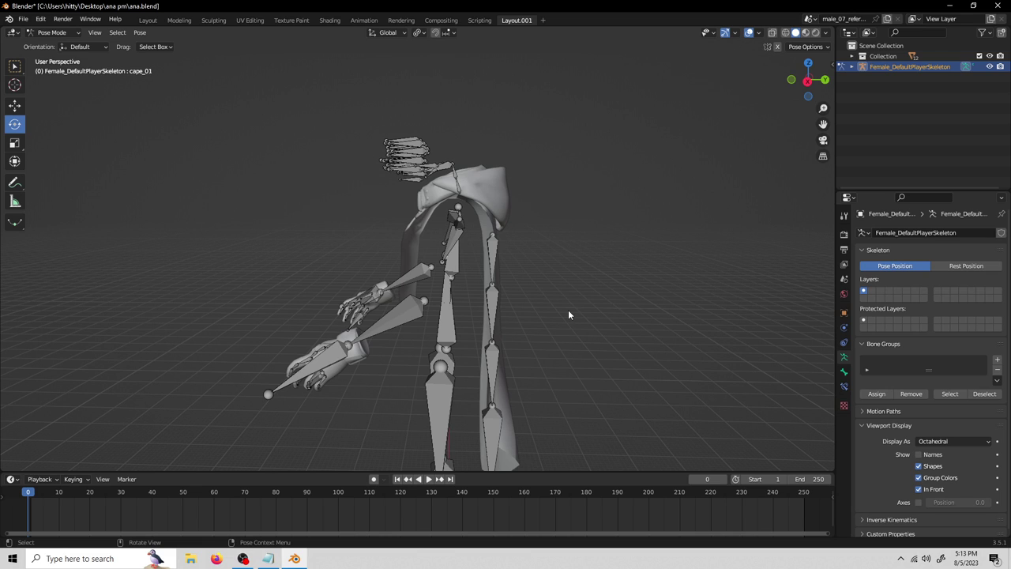
{"action": "middle_click_drag", "start_coordinate": [575, 297], "coordinate": [521, 269]}
Step: Test the cape_01 bone with a cancelled trackball rotation, then select cape_03 and check the cape from the side
{"action": "left_click", "coordinate": [518, 251]}
{"action": "middle_click_drag", "start_coordinate": [606, 303], "coordinate": [543, 304]}
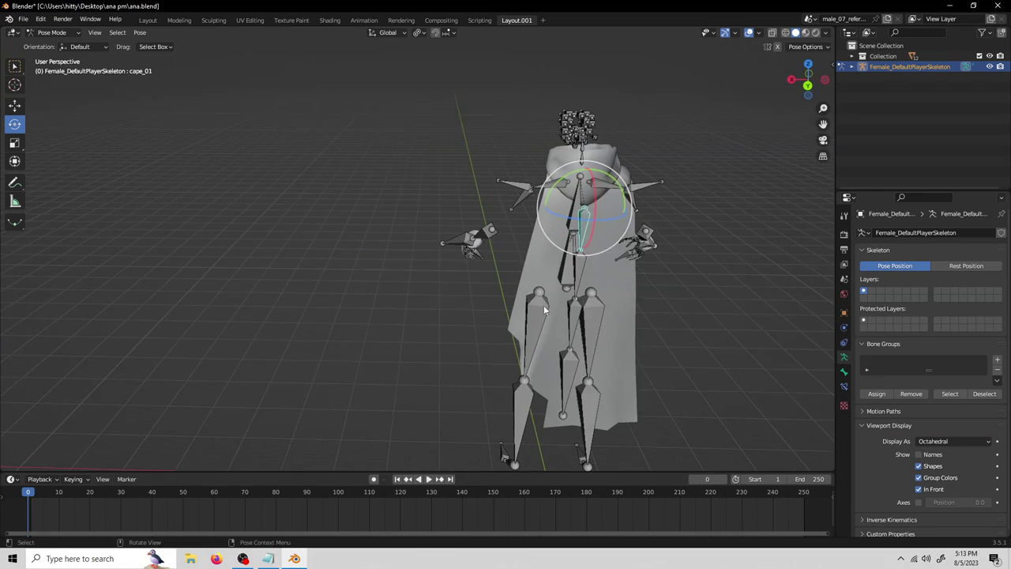
{"action": "key", "text": "r"}
{"action": "key", "text": "r"}
{"action": "right_click", "coordinate": [553, 259]}
{"action": "left_click", "coordinate": [574, 272]}
{"action": "middle_click_drag", "start_coordinate": [574, 273], "coordinate": [139, 82]}
Step: Return to Object Mode with the whole character unhidden and nothing selected
{"action": "left_click", "coordinate": [51, 33]}
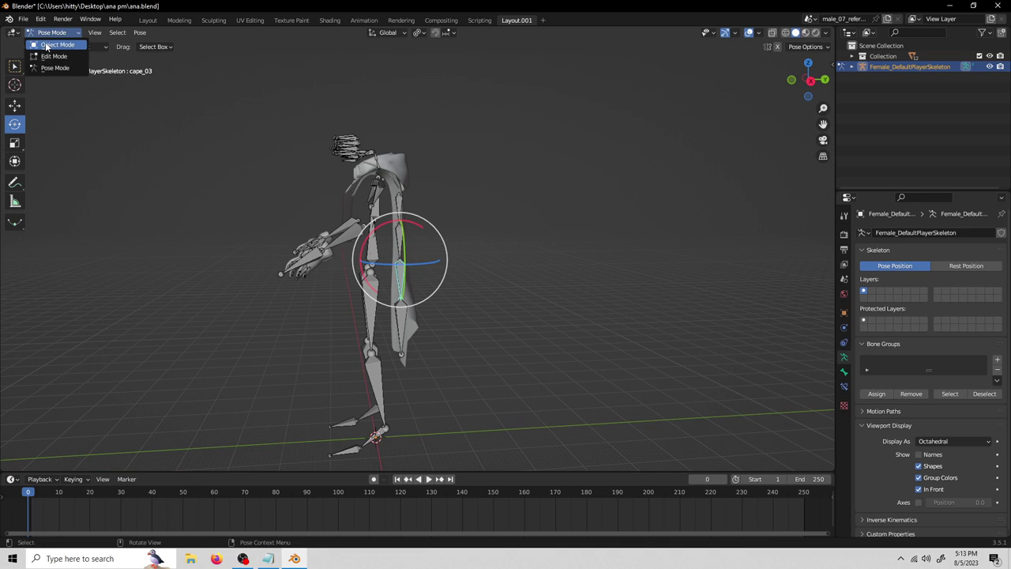
{"action": "left_click", "coordinate": [47, 42]}
{"action": "left_click", "coordinate": [481, 202]}
{"action": "middle_click_drag", "start_coordinate": [482, 202], "coordinate": [509, 275]}
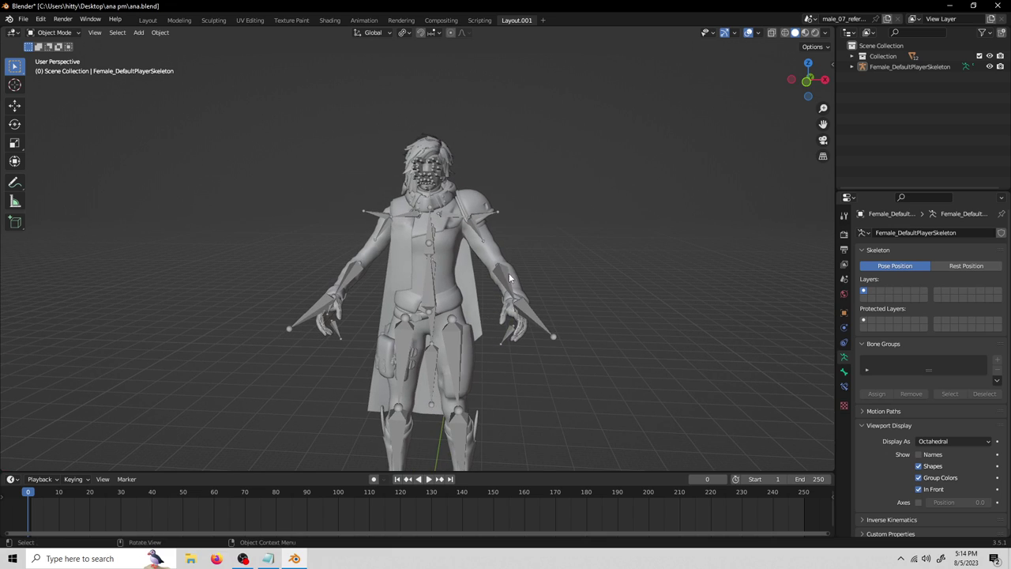
Step: Select the Female_DefaultPlayerSkeleton armature and examine the whole character's bones from the front and side
{"action": "middle_click_drag", "start_coordinate": [381, 156], "coordinate": [503, 235]}
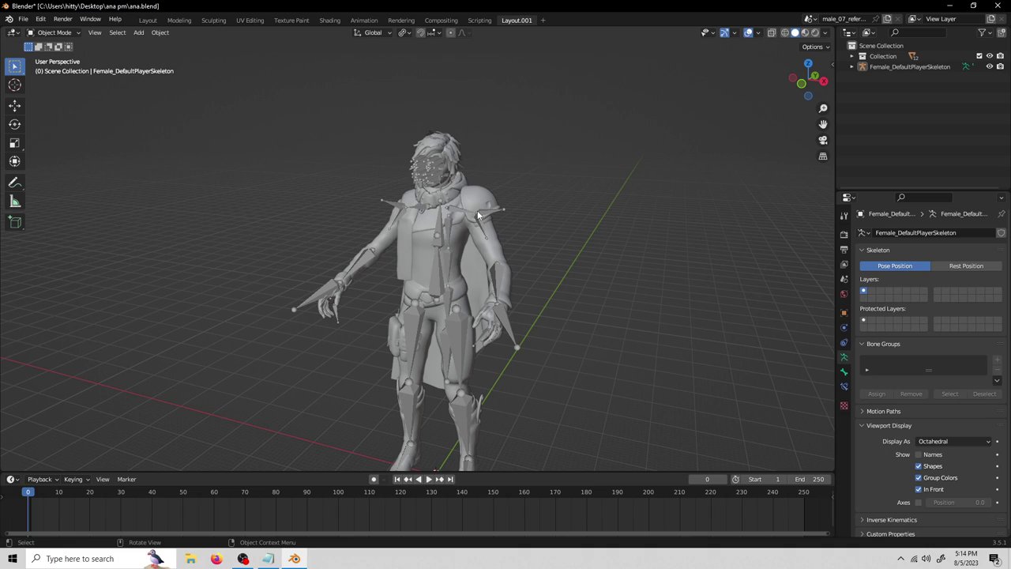
{"action": "scroll", "coordinate": [480, 213], "scroll_direction": "down", "scroll_amount": 1}
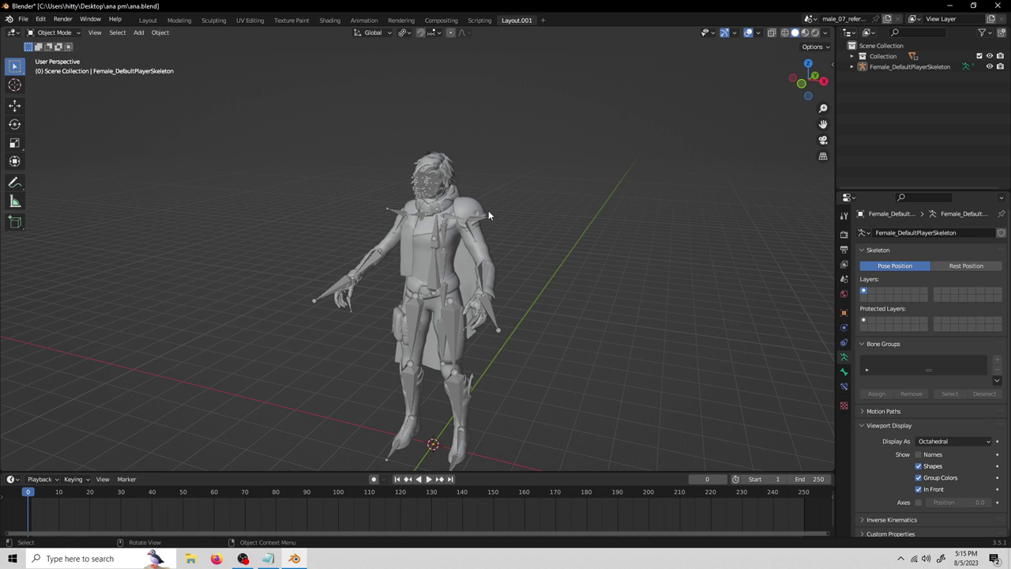
{"action": "left_click", "coordinate": [440, 232]}
{"action": "middle_click_drag", "start_coordinate": [578, 260], "coordinate": [515, 340]}
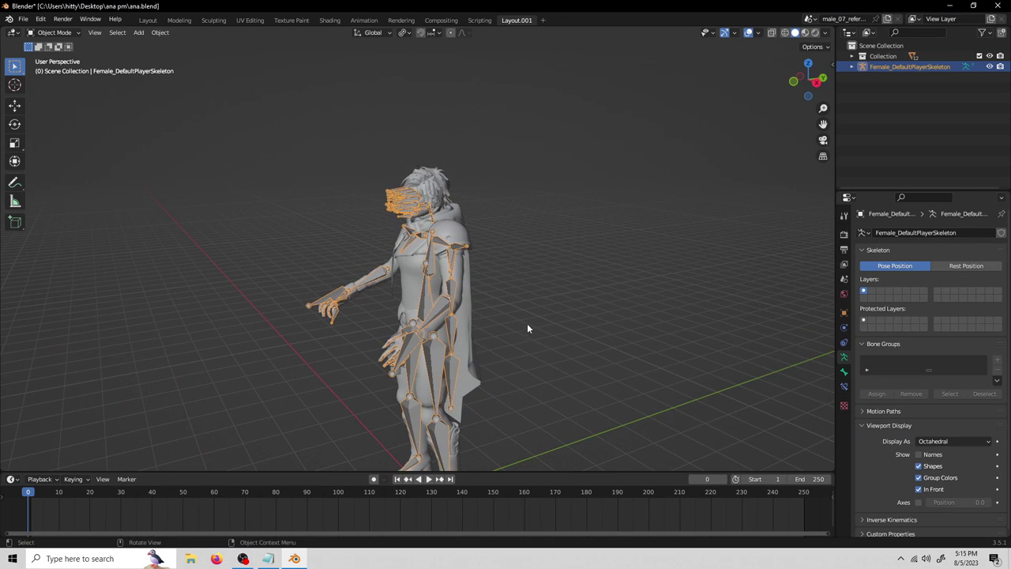
{"action": "scroll", "coordinate": [510, 320], "scroll_direction": "down", "scroll_amount": 3}
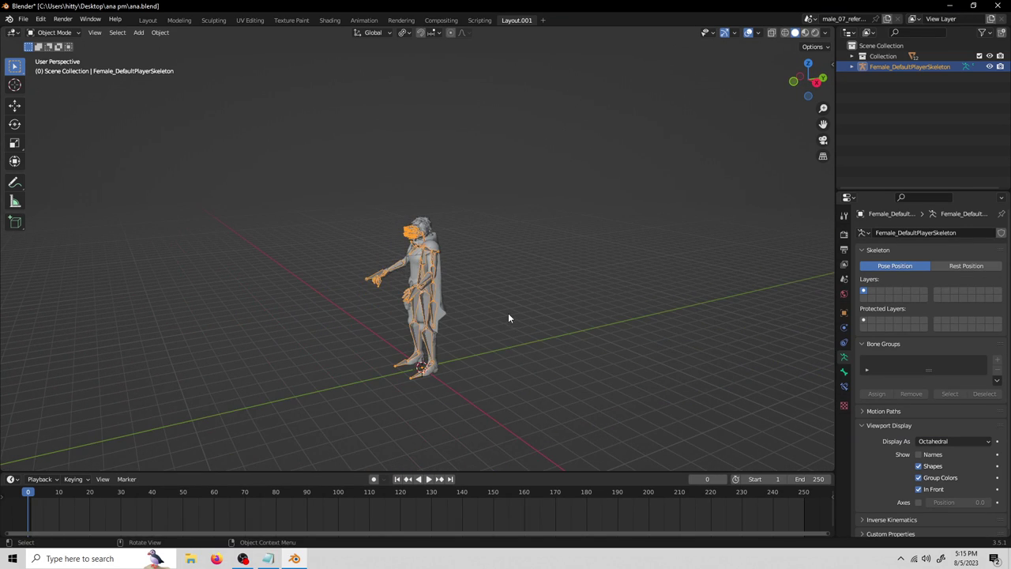
{"action": "scroll", "coordinate": [509, 316], "scroll_direction": "up", "scroll_amount": 3}
{"action": "middle_click_drag", "start_coordinate": [509, 316], "coordinate": [560, 250]}
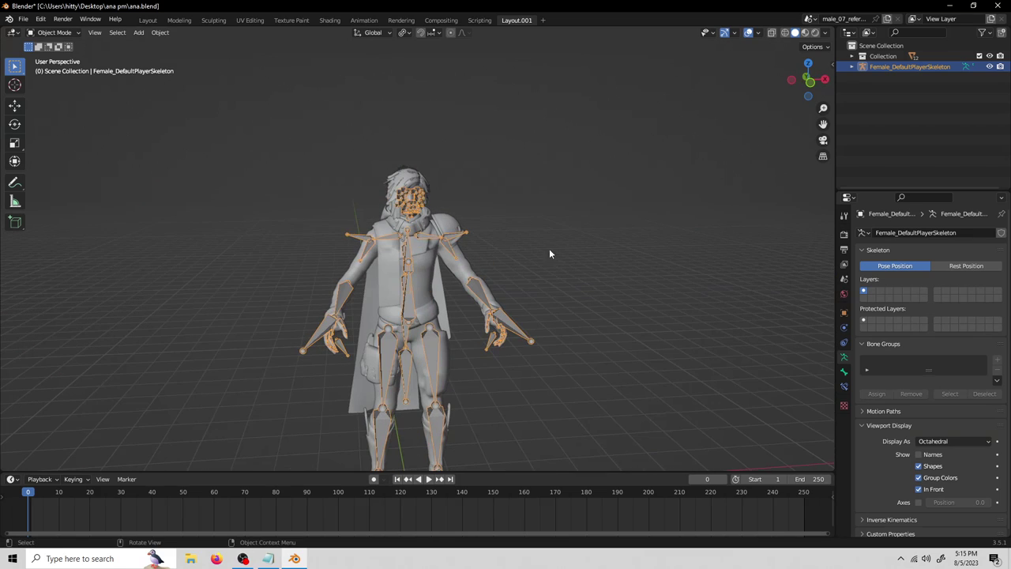
{"action": "middle_click_drag", "start_coordinate": [444, 295], "coordinate": [570, 259]}
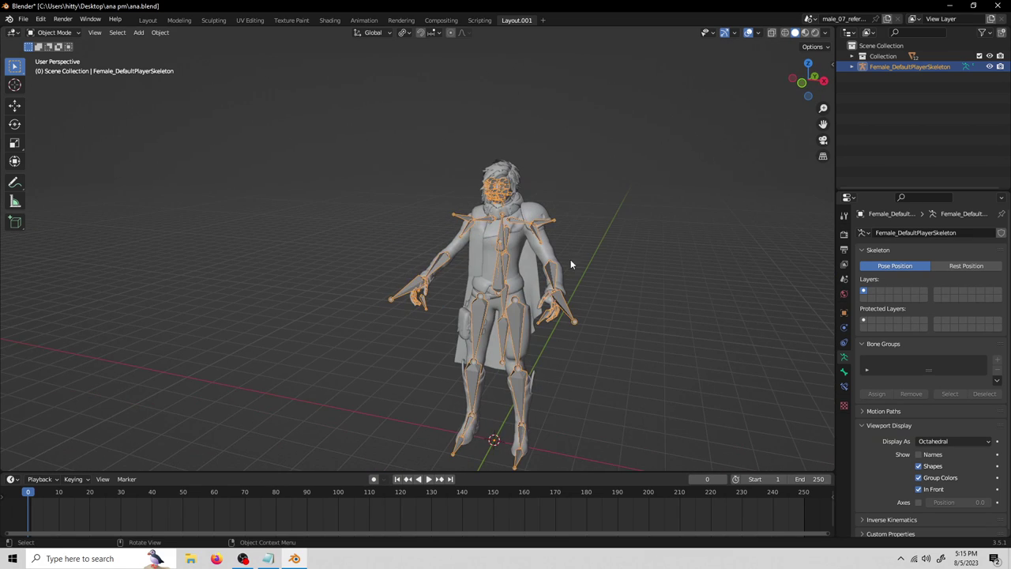
{"action": "middle_click_drag", "start_coordinate": [547, 300], "coordinate": [455, 328]}
{"action": "middle_click_drag", "start_coordinate": [510, 311], "coordinate": [467, 252]}
{"action": "middle_click_drag", "start_coordinate": [451, 305], "coordinate": [487, 228]}
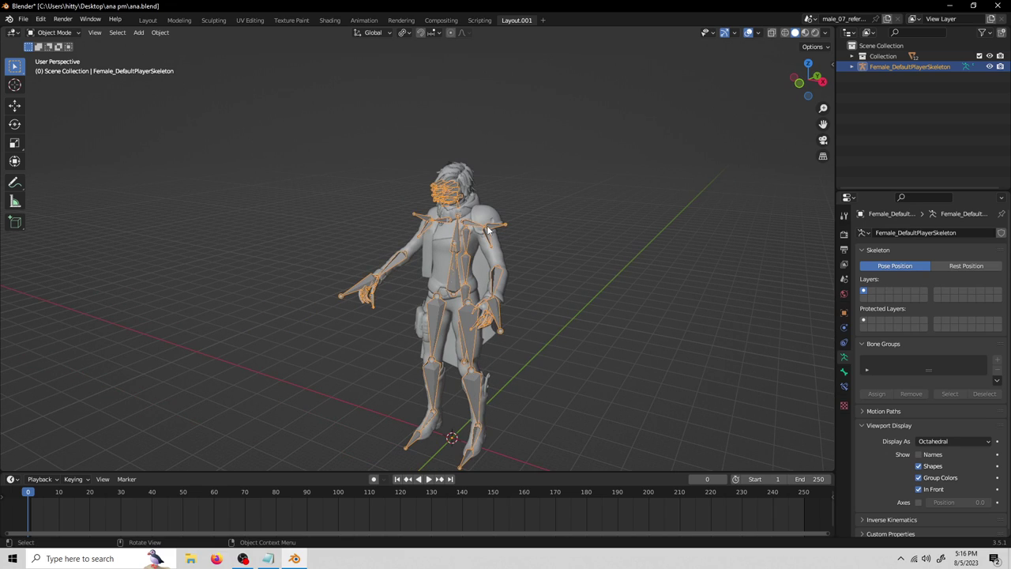
Step: Hide the Female_DefaultPlayerSkeleton armature and inspect the character's face and hair without the bones
{"action": "middle_click_drag", "start_coordinate": [492, 221], "coordinate": [441, 274]}
{"action": "middle_click_drag", "start_coordinate": [545, 289], "coordinate": [261, 267], "text": "shift"}
{"action": "middle_click_drag", "start_coordinate": [513, 269], "coordinate": [507, 283], "text": "shift"}
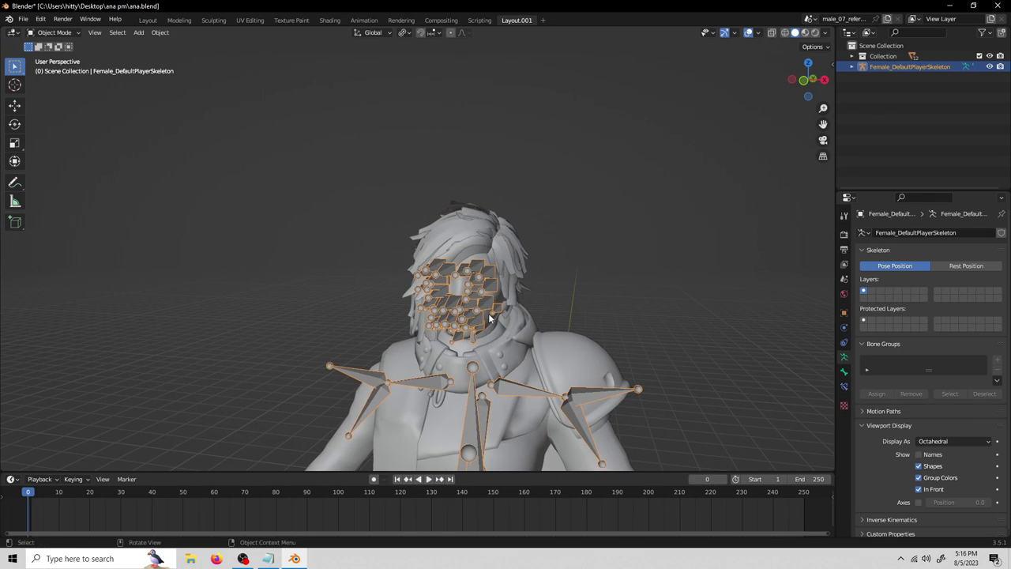
{"action": "key", "text": "h"}
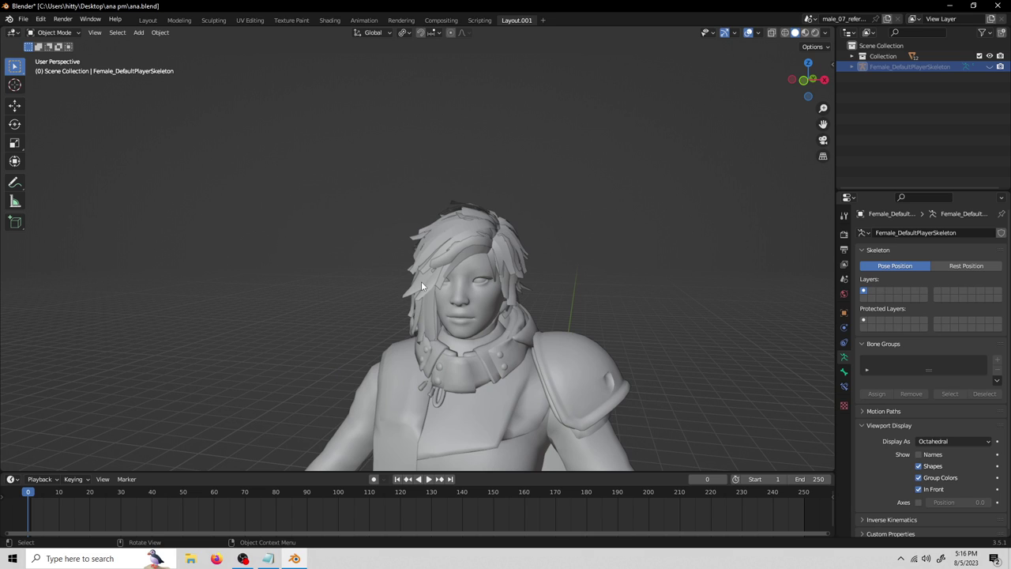
{"action": "scroll", "coordinate": [421, 281], "scroll_direction": "down", "scroll_amount": 5}
{"action": "middle_click_drag", "start_coordinate": [439, 285], "coordinate": [522, 329]}
Step: Test the hair deformation with a trackball rotation of the hair_front01 bone in Pose Mode
{"action": "key", "text": "r"}
{"action": "key", "text": "r"}
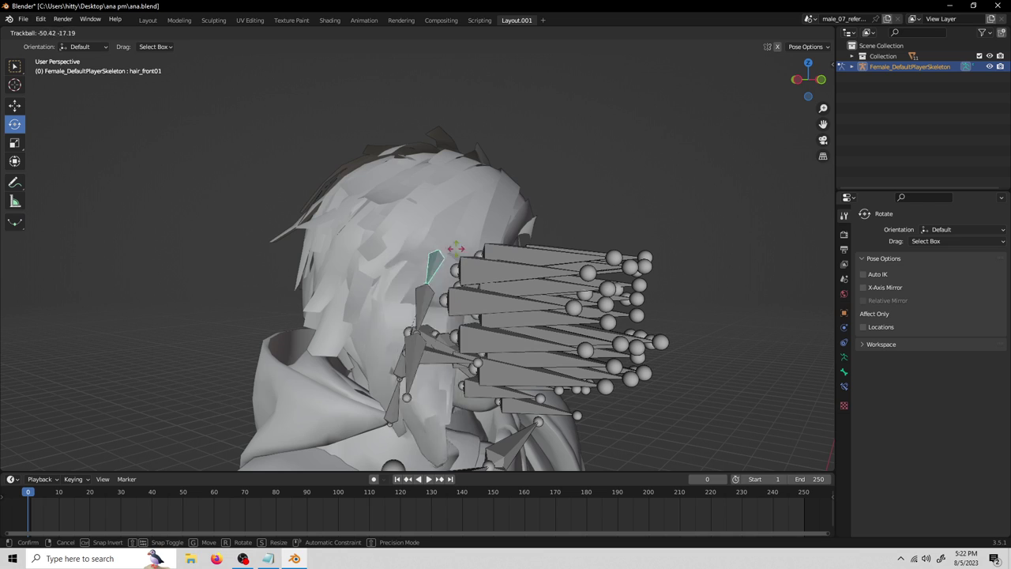
{"action": "left_click", "coordinate": [506, 307]}
{"action": "middle_click_drag", "start_coordinate": [506, 307], "coordinate": [476, 315]}
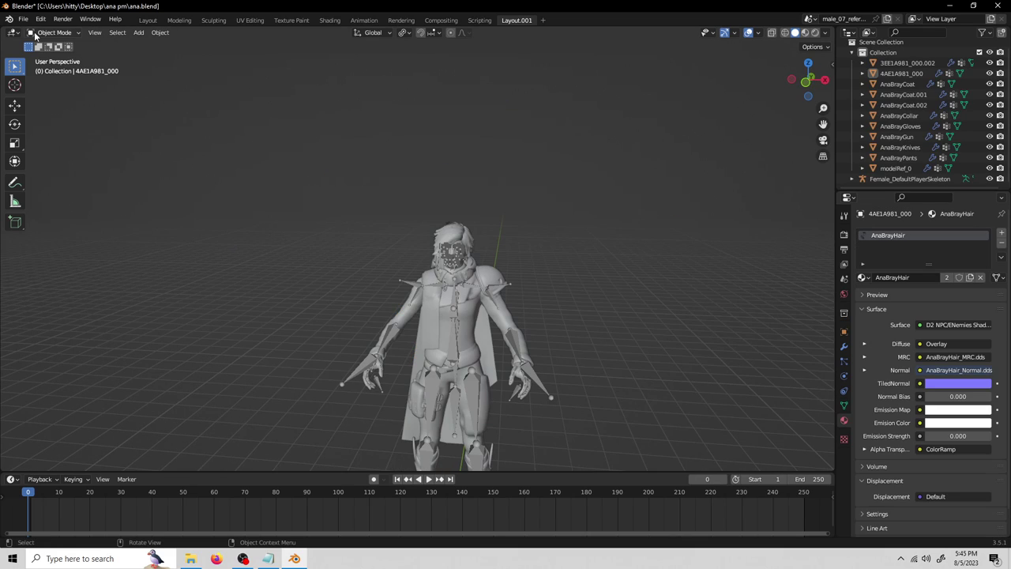
Step: Save the character file ana.blend
{"action": "left_click", "coordinate": [24, 19]}
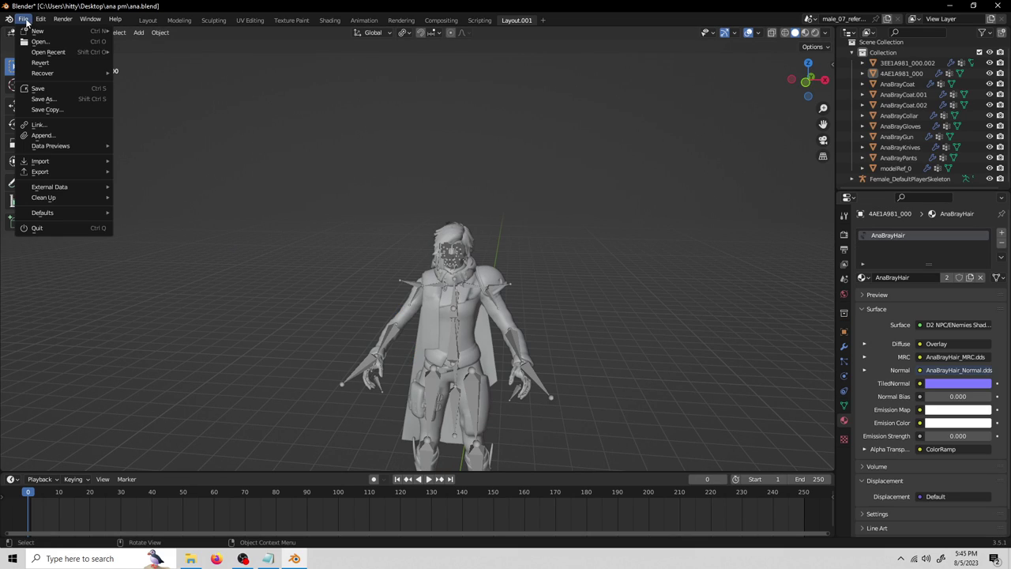
{"action": "left_click", "coordinate": [38, 88]}
{"action": "middle_click_drag", "start_coordinate": [342, 250], "coordinate": [513, 284]}
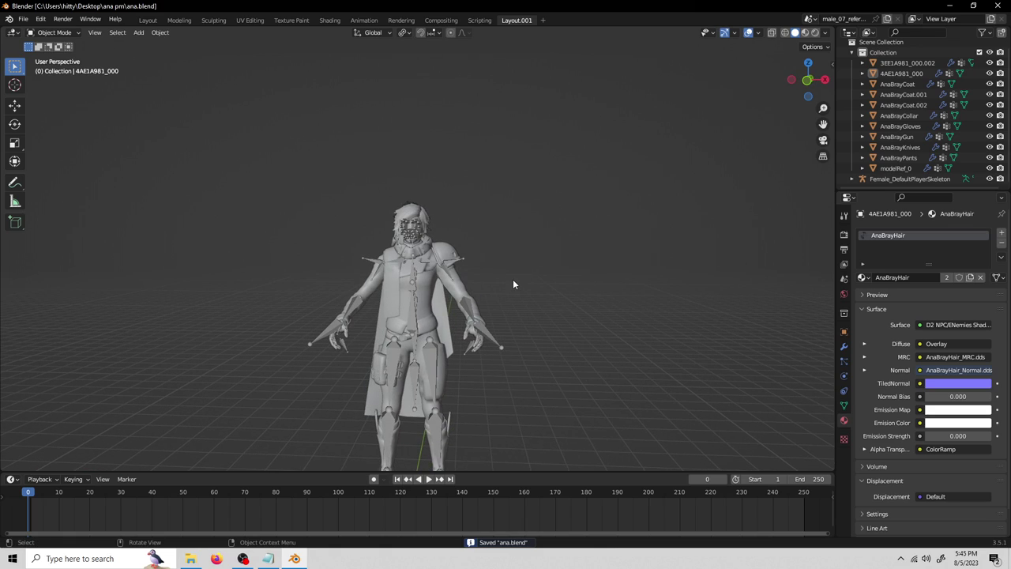
Step: Show the scene's Source Engine Export settings and set the export format to SMD
{"action": "left_click", "coordinate": [843, 263]}
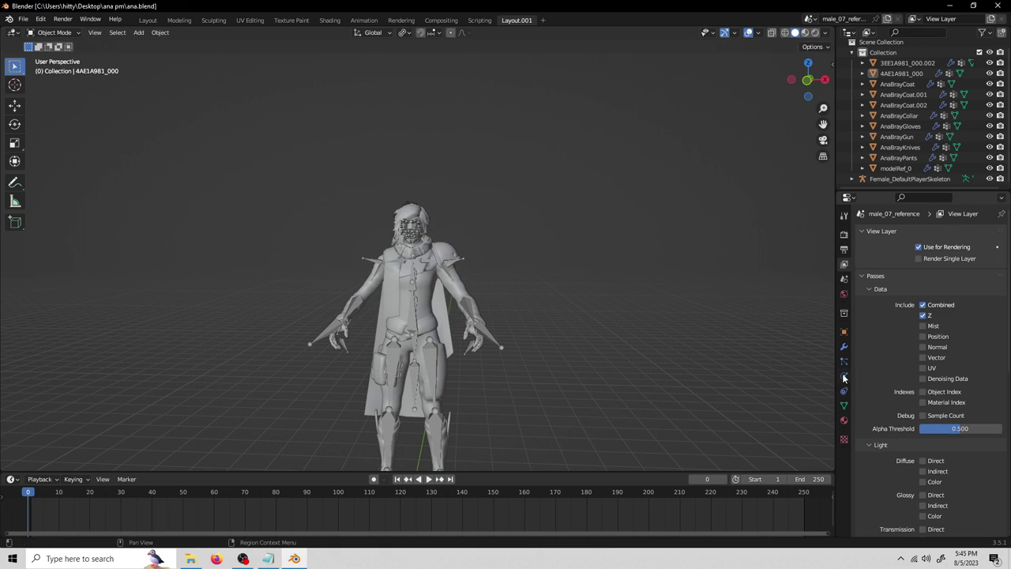
{"action": "left_click", "coordinate": [844, 278]}
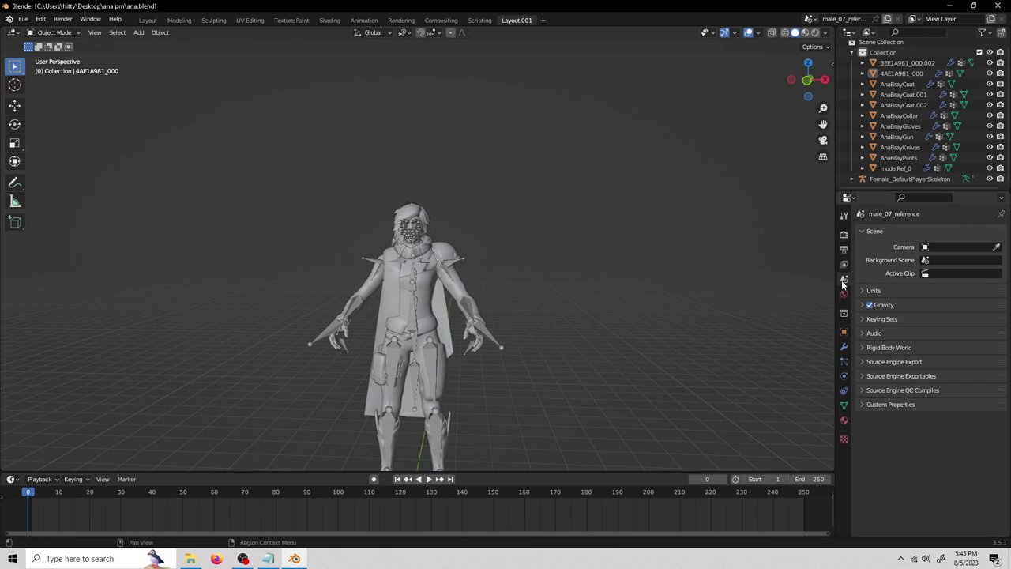
{"action": "left_click", "coordinate": [862, 365]}
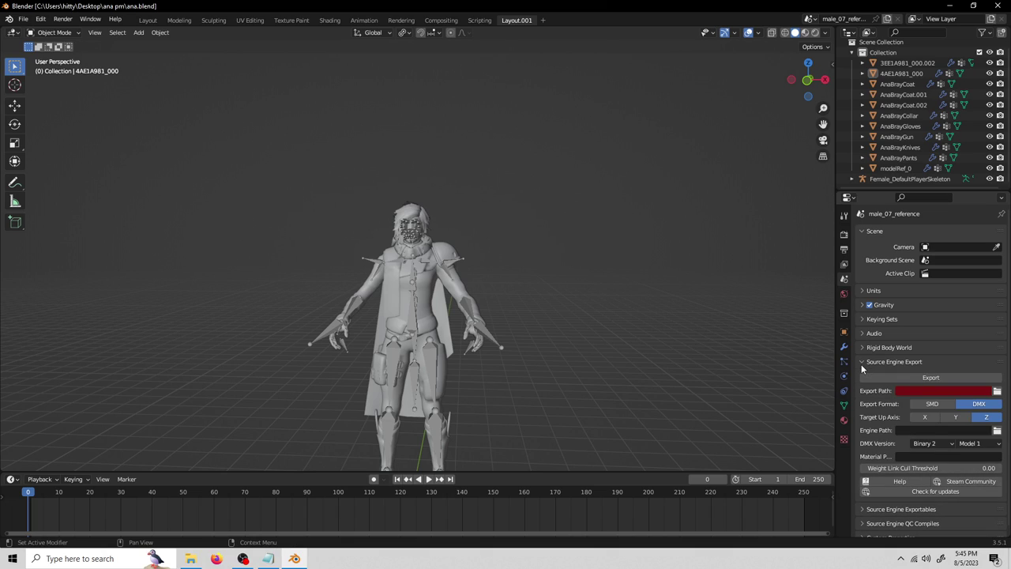
{"action": "left_click", "coordinate": [928, 405]}
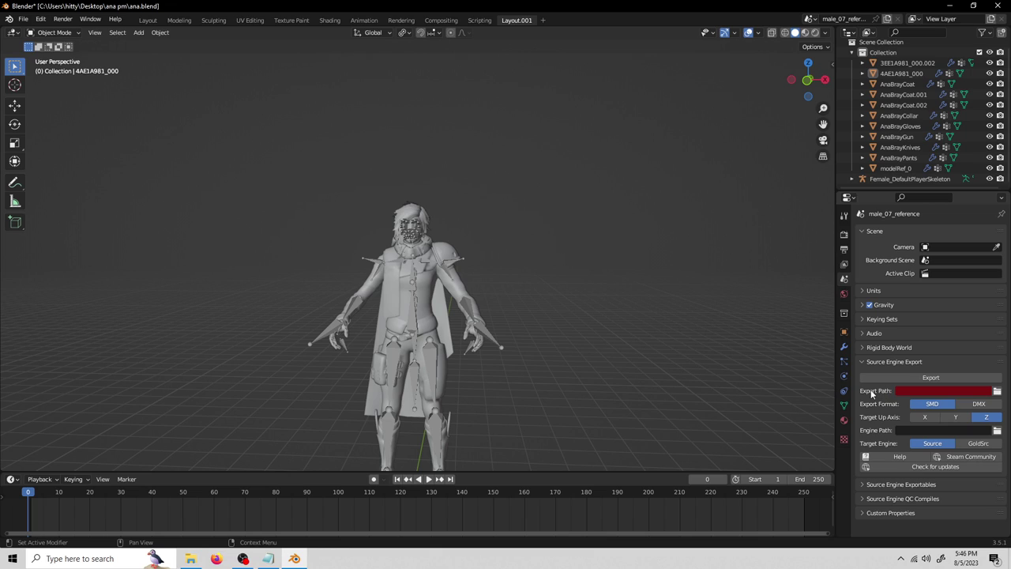
{"action": "left_click", "coordinate": [997, 391]}
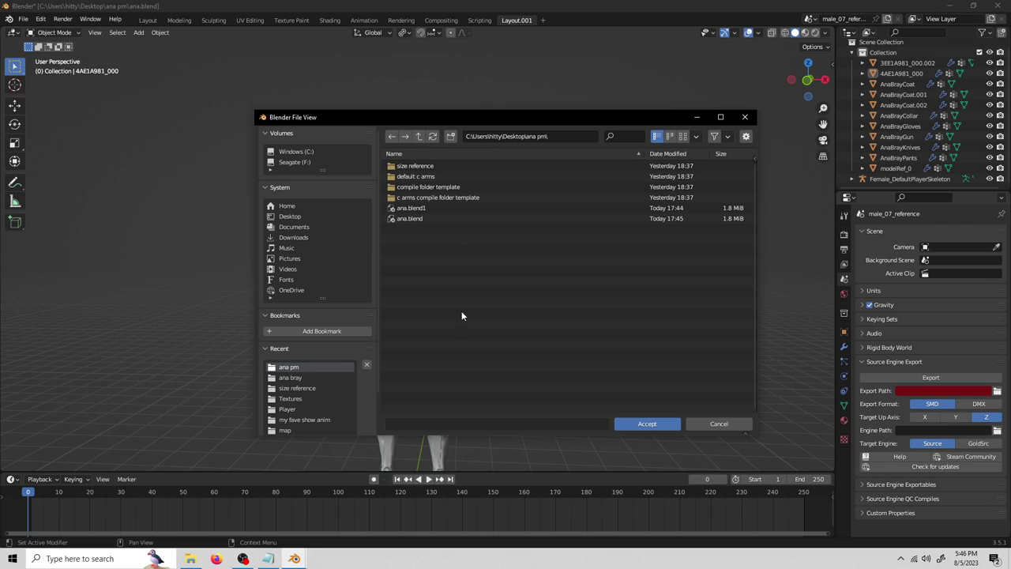
{"action": "left_click", "coordinate": [421, 138]}
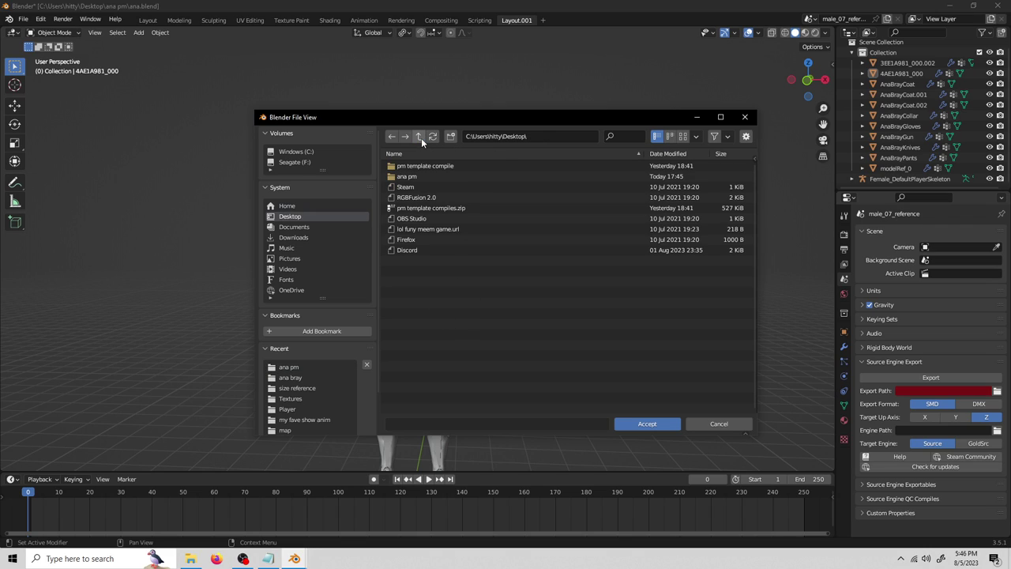
{"action": "double_click", "coordinate": [443, 166]}
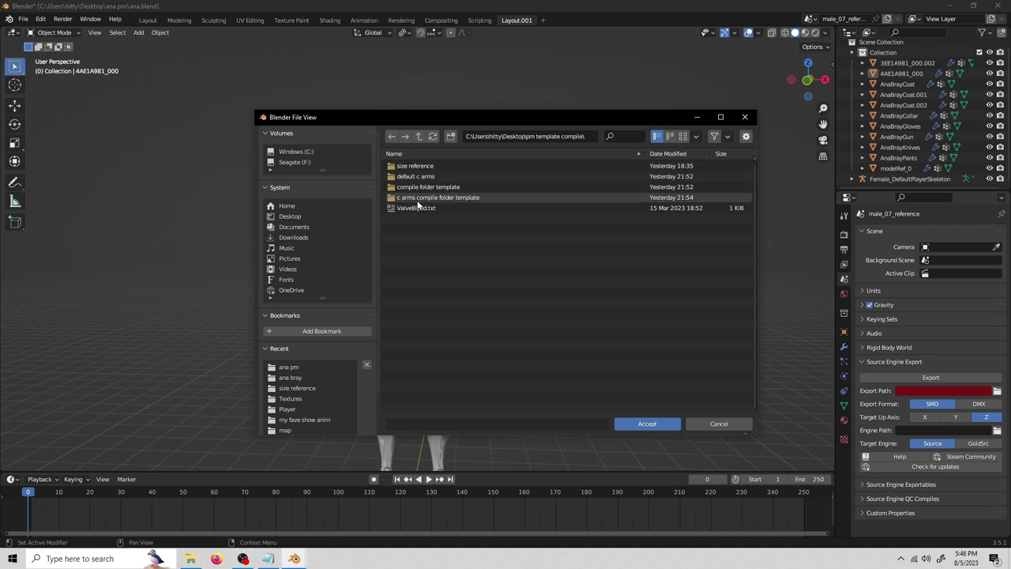
{"action": "double_click", "coordinate": [425, 188]}
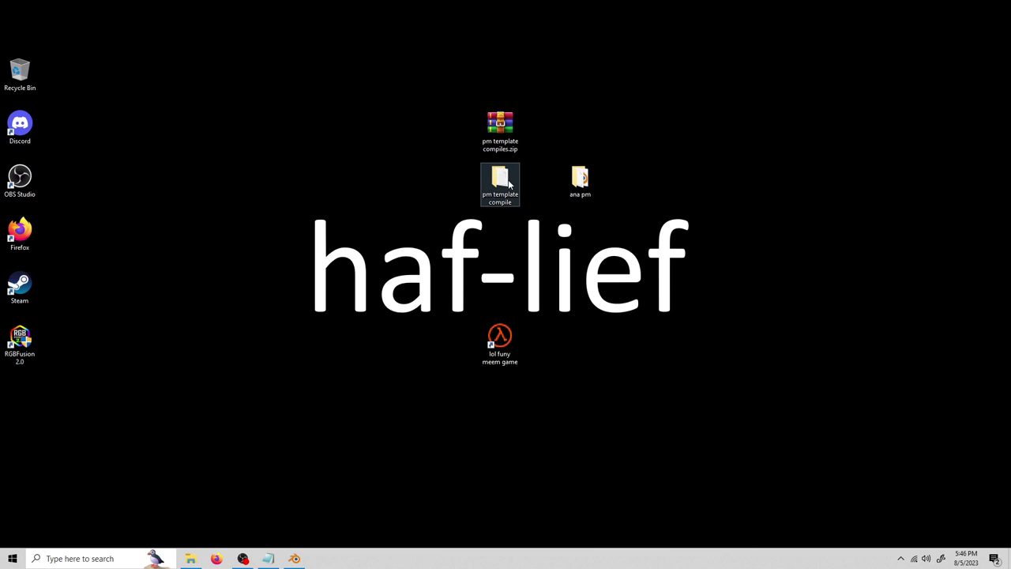
Step: Switch to File Explorer and copy the "compile folder template" folder from the desktop's "pm template compile" folder
{"action": "double_click", "coordinate": [509, 184]}
{"action": "left_click_drag", "start_coordinate": [390, 64], "coordinate": [237, 80]}
{"action": "left_click", "coordinate": [210, 156]}
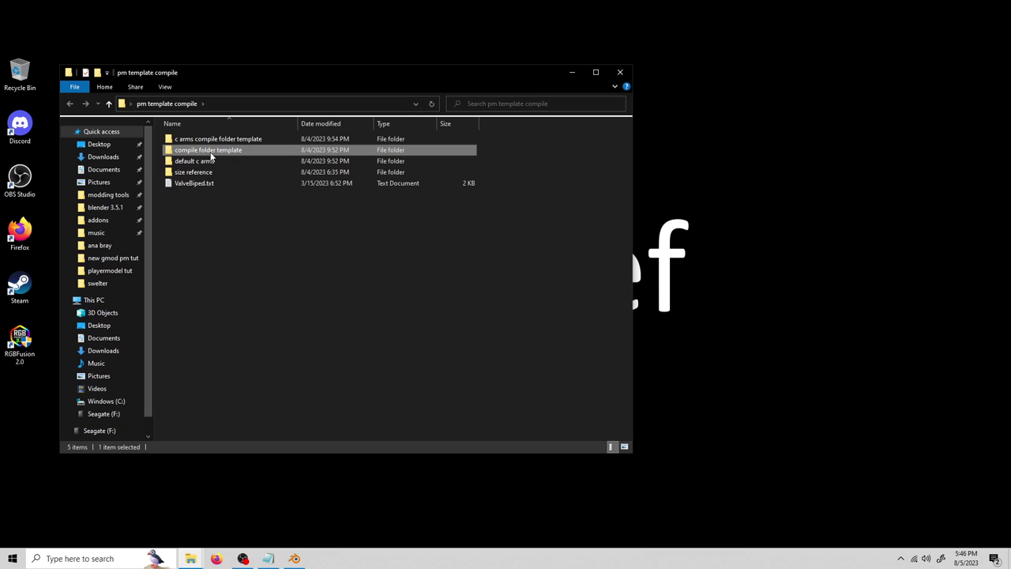
{"action": "right_click", "coordinate": [210, 156]}
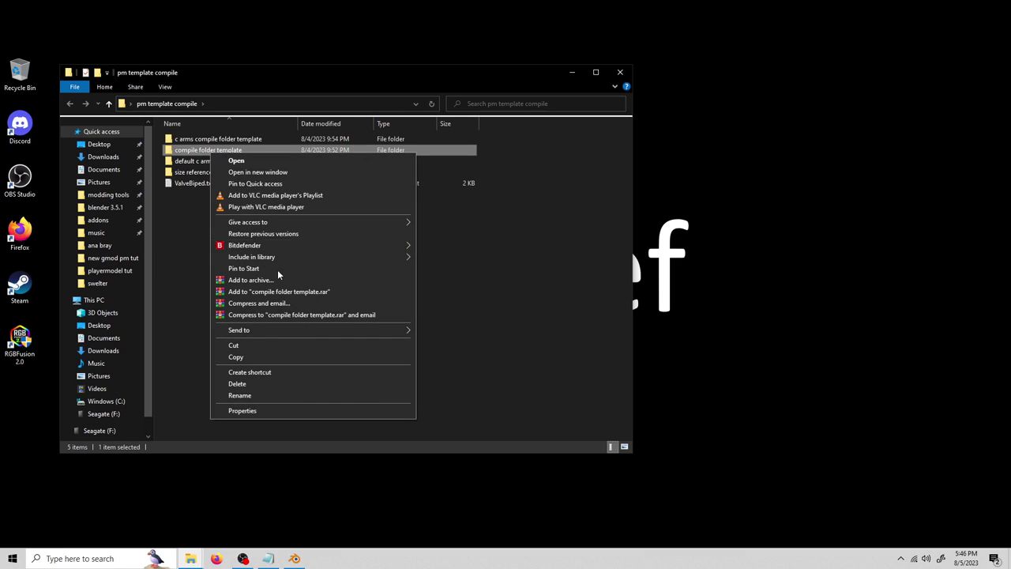
{"action": "left_click", "coordinate": [280, 357]}
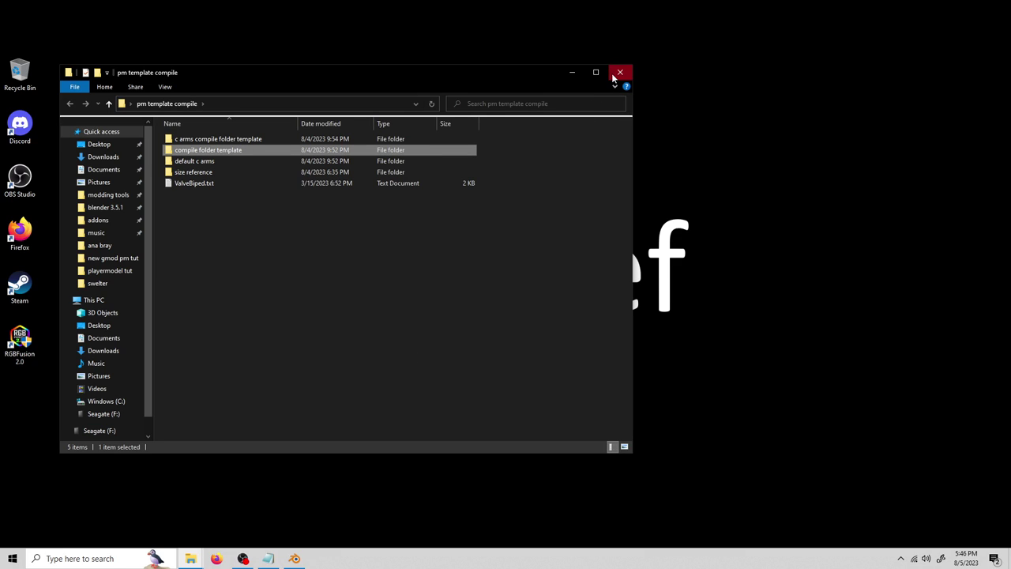
{"action": "left_click", "coordinate": [613, 74]}
Step: Paste the copied template folder onto the desktop and rename it "ana pm compile"
{"action": "right_click", "coordinate": [722, 168]}
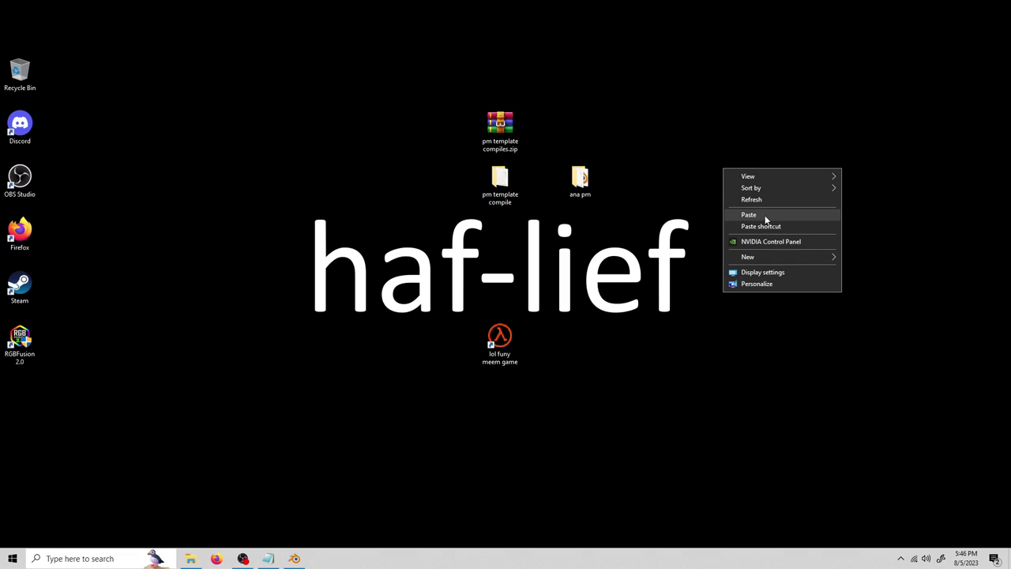
{"action": "left_click", "coordinate": [765, 215]}
{"action": "right_click", "coordinate": [748, 192]}
{"action": "left_click", "coordinate": [754, 433]}
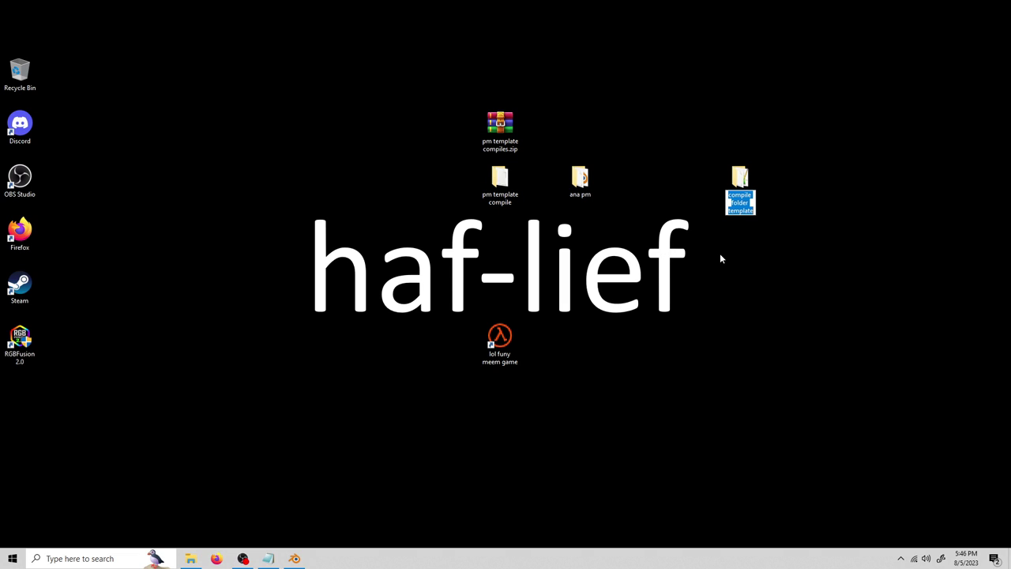
{"action": "type", "text": "ana pm compile"}
{"action": "key", "text": "Return"}
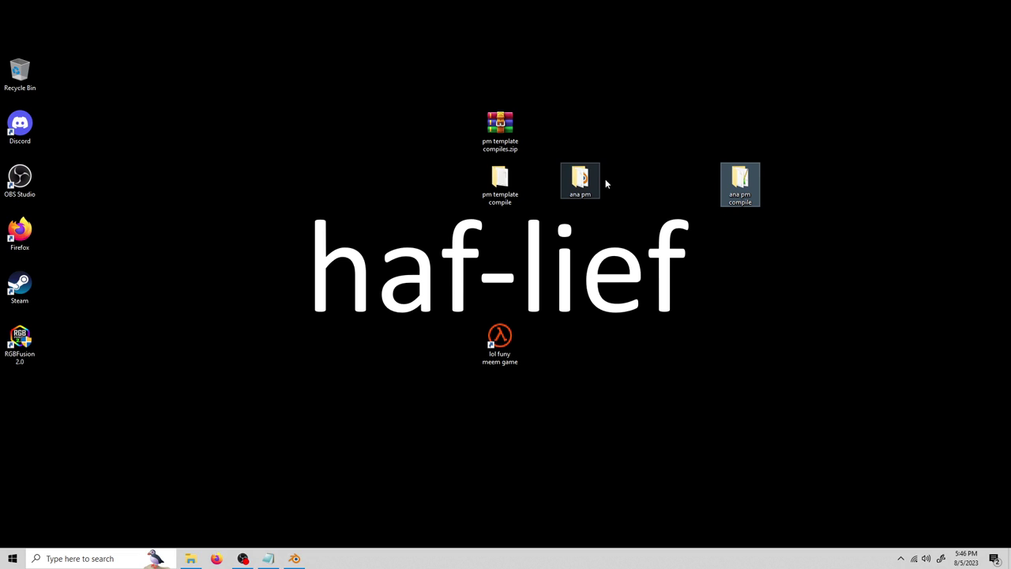
{"action": "right_click", "coordinate": [740, 184]}
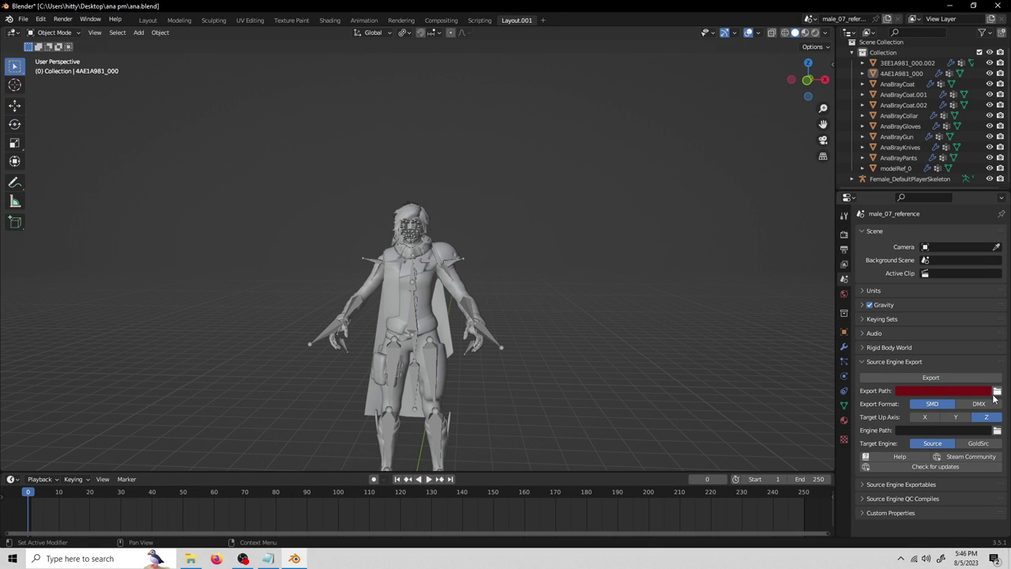
Step: In Blender, set the Source Engine export path to "compile folder template" inside the "ana pm" folder
{"action": "left_click", "coordinate": [995, 392]}
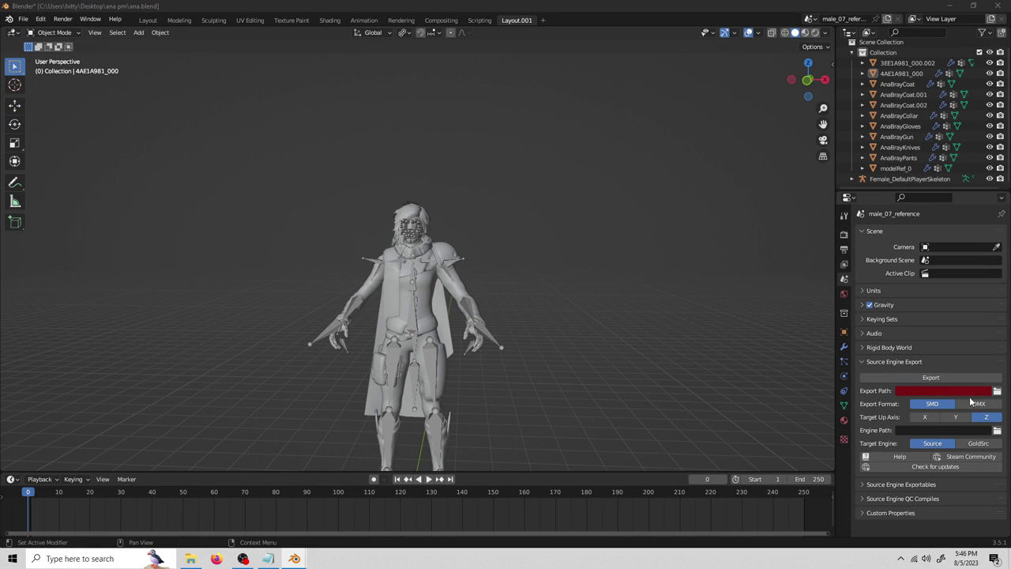
{"action": "left_click", "coordinate": [419, 136]}
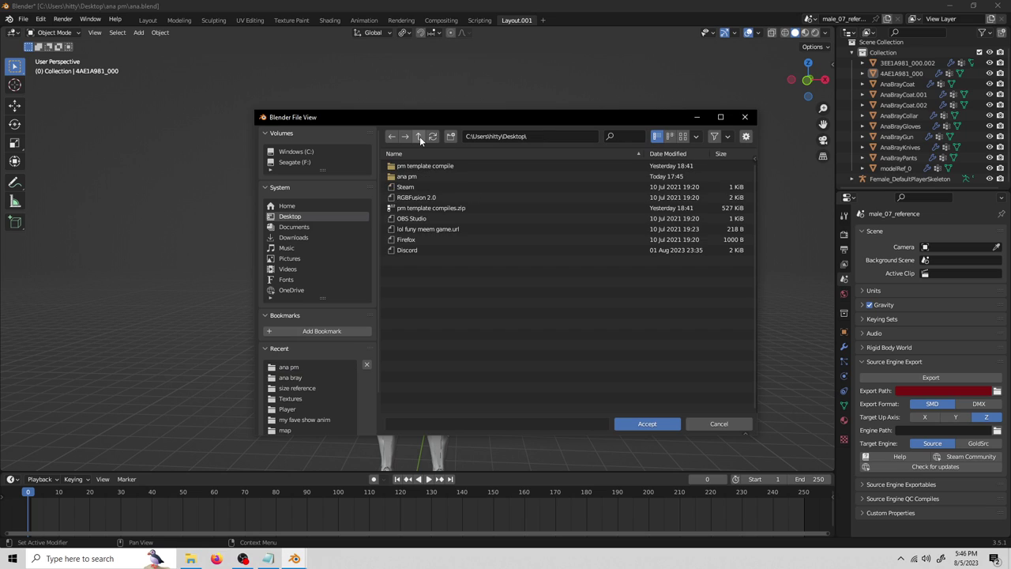
{"action": "double_click", "coordinate": [443, 173]}
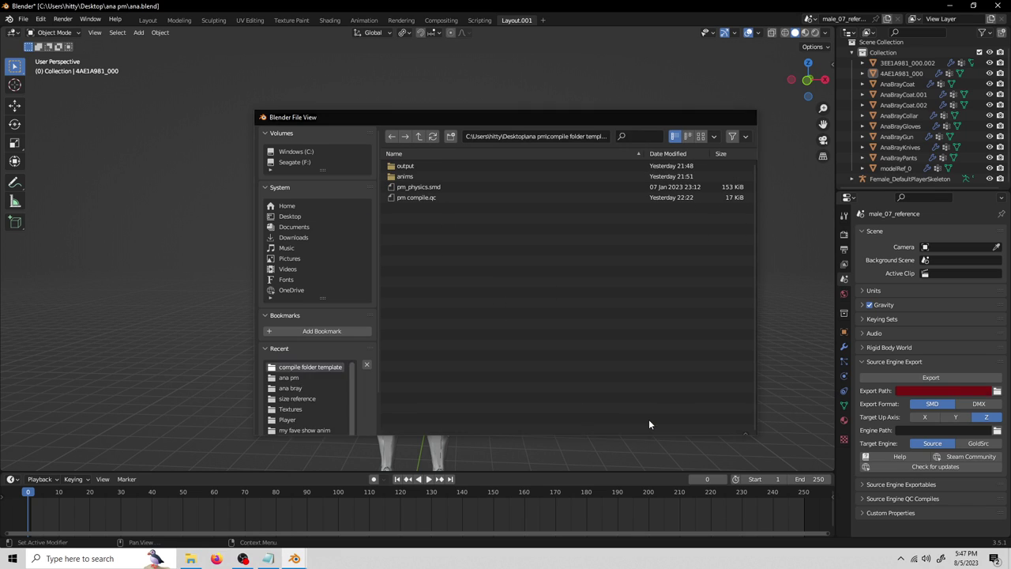
{"action": "left_click", "coordinate": [647, 420]}
Step: Examine the character's separate meshes as possible bodygroups, selecting parts such as the modelRef_0 cape and AnaBrayCollar
{"action": "left_click", "coordinate": [489, 305]}
{"action": "middle_click_drag", "start_coordinate": [529, 259], "coordinate": [478, 363]}
{"action": "left_click", "coordinate": [456, 265]}
{"action": "left_click", "coordinate": [433, 231]}
{"action": "left_click", "coordinate": [427, 342]}
{"action": "left_click", "coordinate": [427, 342]}
{"action": "middle_click_drag", "start_coordinate": [427, 341], "coordinate": [515, 377]}
{"action": "left_click", "coordinate": [415, 264]}
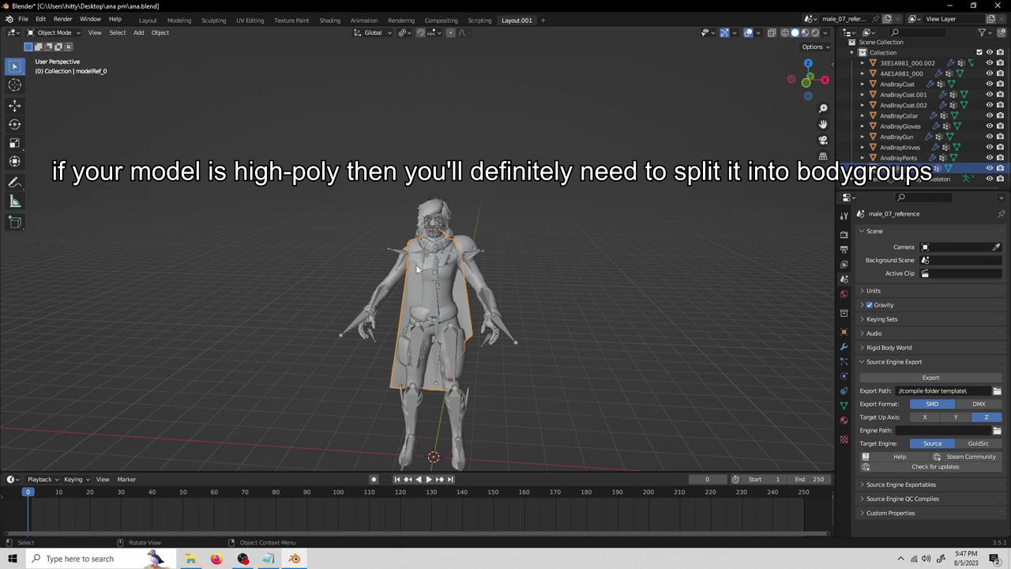
{"action": "middle_click_drag", "start_coordinate": [507, 280], "coordinate": [444, 281]}
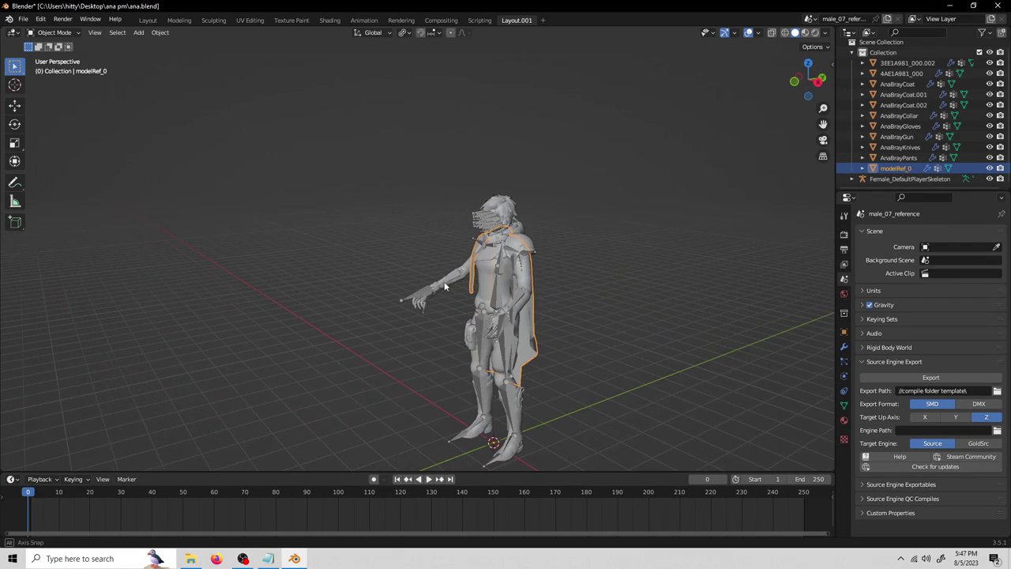
{"action": "left_click", "coordinate": [517, 234]}
{"action": "middle_click_drag", "start_coordinate": [533, 276], "coordinate": [553, 333]}
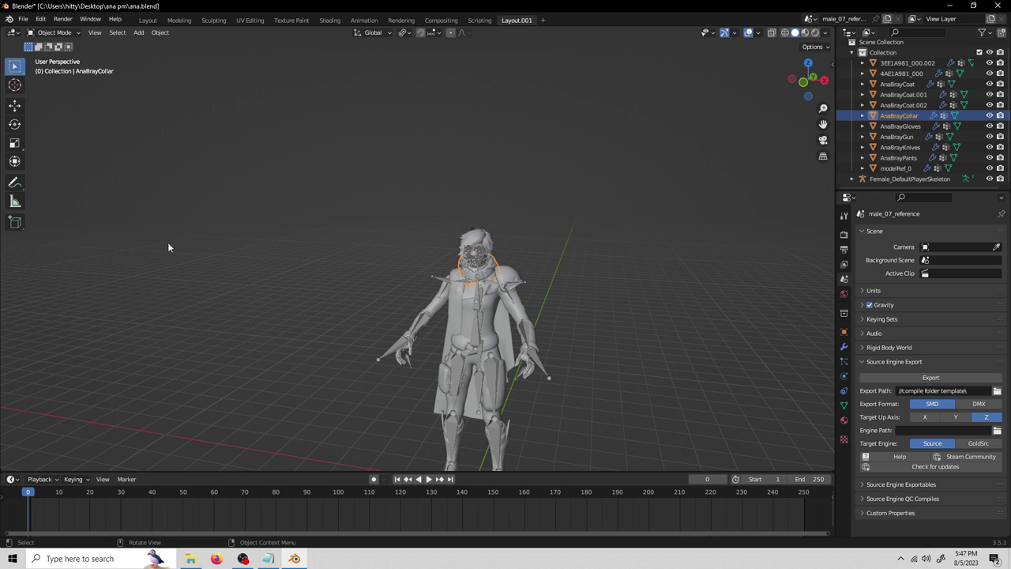
{"action": "middle_click_drag", "start_coordinate": [447, 357], "coordinate": [483, 374]}
{"action": "scroll", "coordinate": [463, 362], "scroll_direction": "up", "scroll_amount": 2}
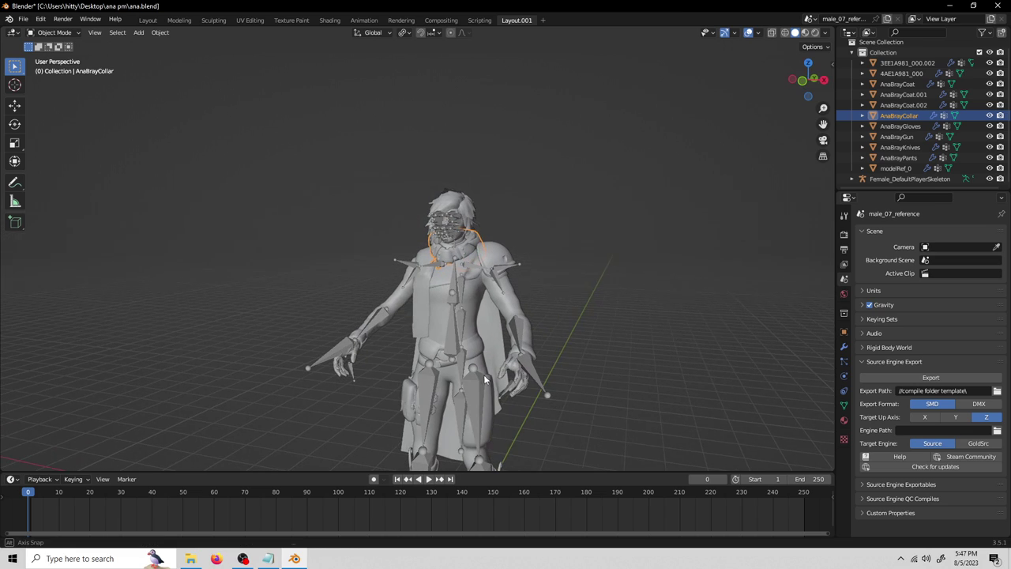
{"action": "key", "text": "alt+a"}
{"action": "key", "text": "a"}
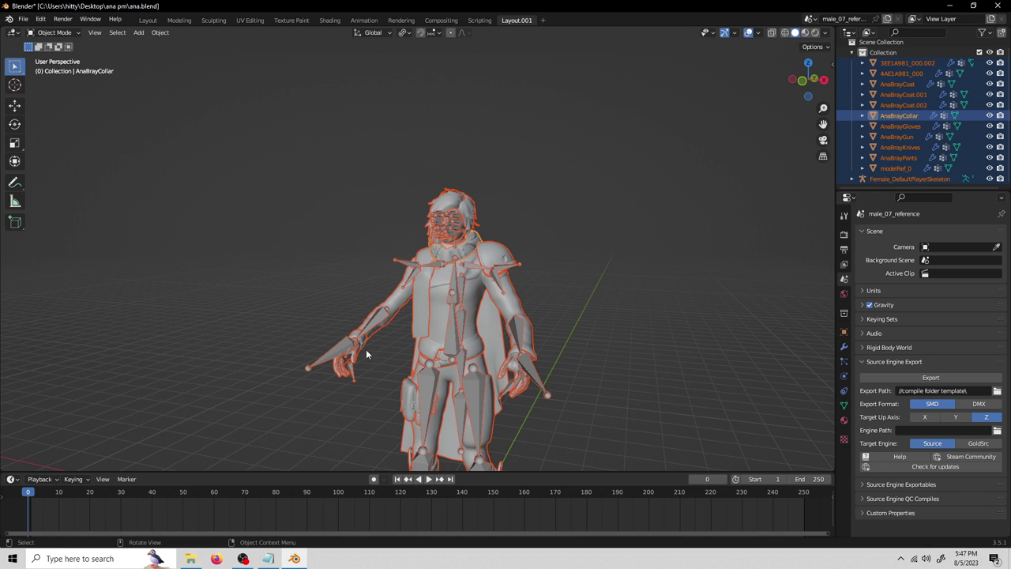
{"action": "left_click", "coordinate": [588, 295]}
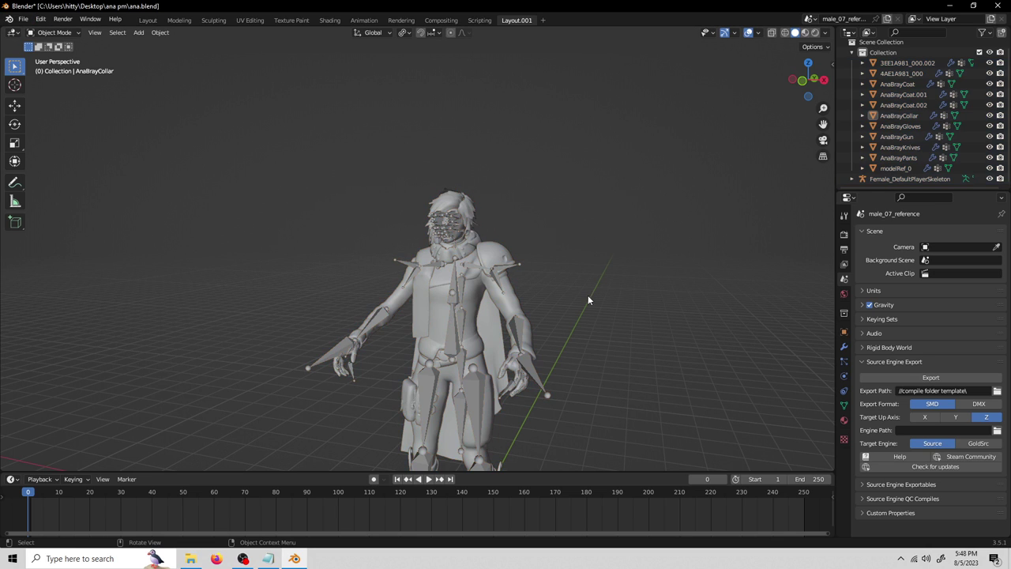
{"action": "middle_click_drag", "start_coordinate": [568, 307], "coordinate": [512, 372]}
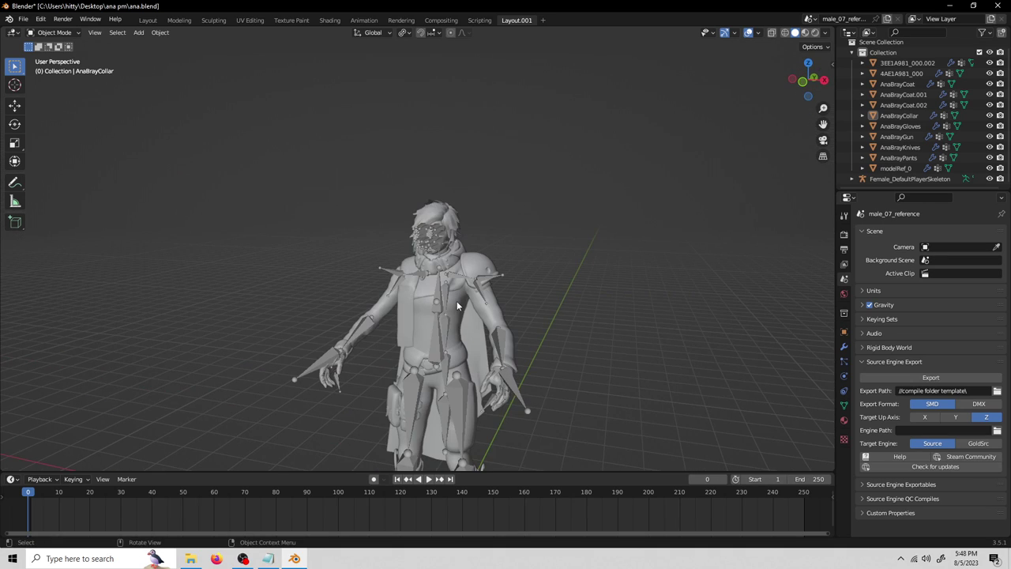
{"action": "middle_click_drag", "start_coordinate": [564, 331], "coordinate": [513, 398]}
{"action": "middle_click_drag", "start_coordinate": [485, 359], "coordinate": [523, 454]}
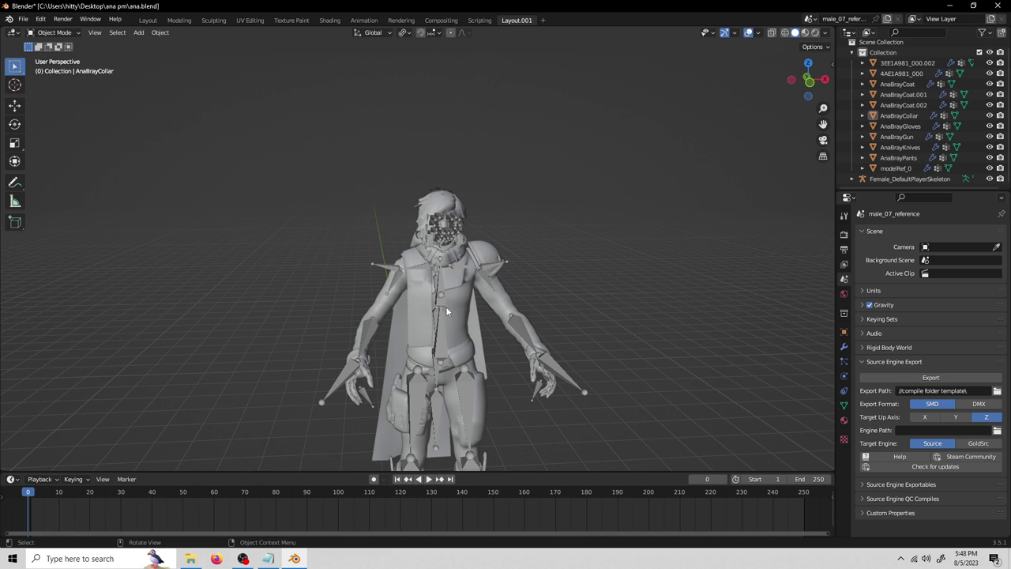
Step: Hide the Female_DefaultPlayerSkeleton armature so that only the character's meshes are shown
{"action": "left_click", "coordinate": [415, 268]}
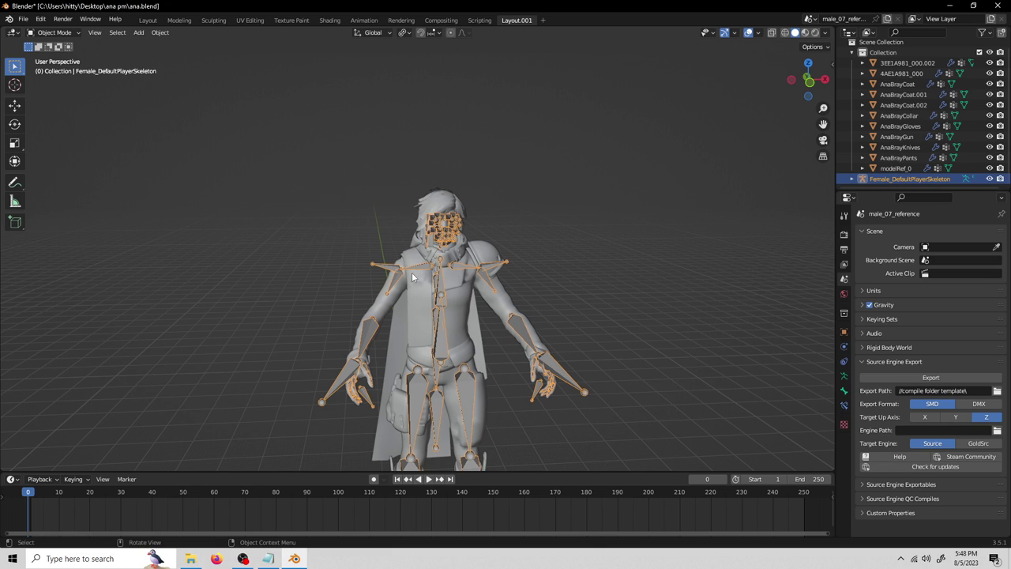
{"action": "key", "text": "h"}
{"action": "middle_click_drag", "start_coordinate": [564, 318], "coordinate": [535, 397]}
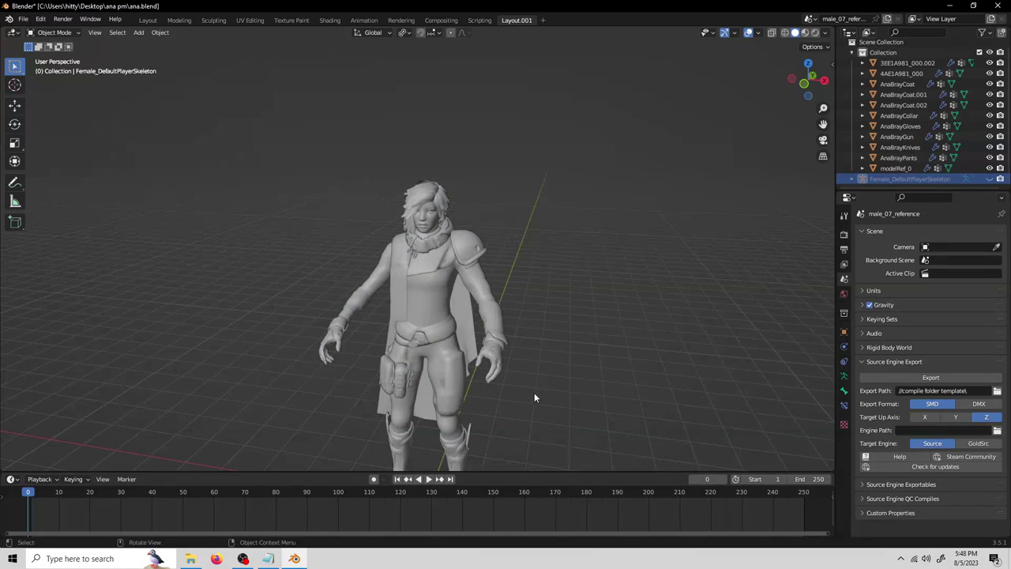
Step: Examine the possible bodygroup parts one at a time, including the shoulder pad, collar, gun belt and leg knives
{"action": "left_click", "coordinate": [467, 245]}
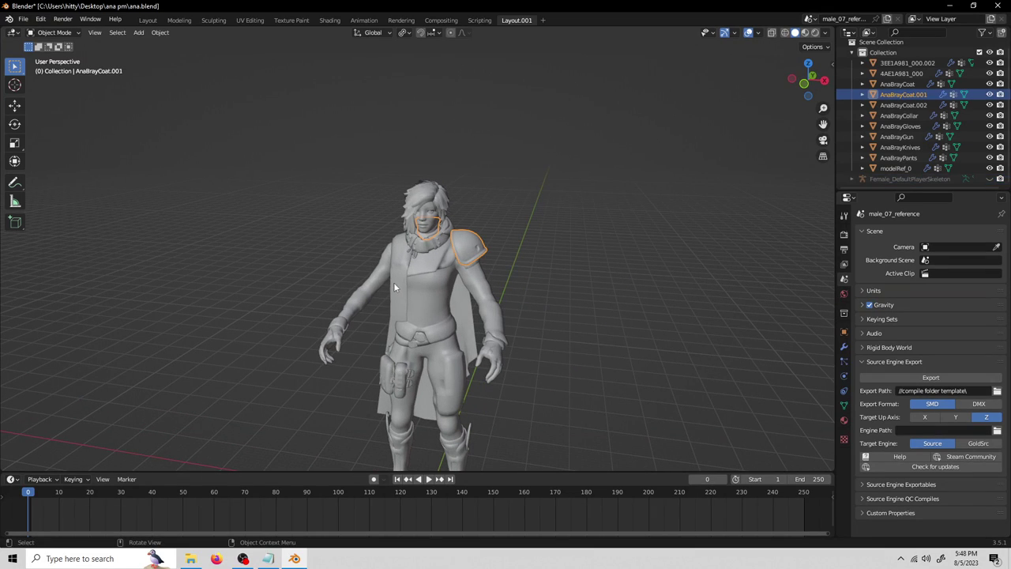
{"action": "left_click", "coordinate": [396, 283]}
{"action": "middle_click_drag", "start_coordinate": [396, 284], "coordinate": [430, 243]}
{"action": "left_click", "coordinate": [430, 243]}
{"action": "middle_click_drag", "start_coordinate": [524, 287], "coordinate": [451, 325]}
{"action": "left_click", "coordinate": [431, 315]}
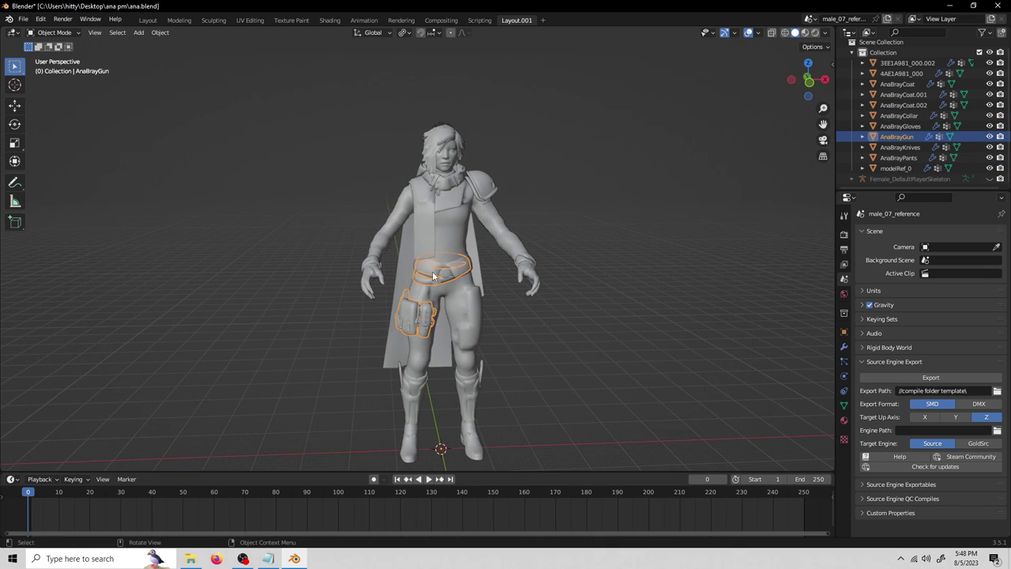
{"action": "left_click", "coordinate": [408, 371]}
{"action": "middle_click_drag", "start_coordinate": [408, 371], "coordinate": [506, 339]}
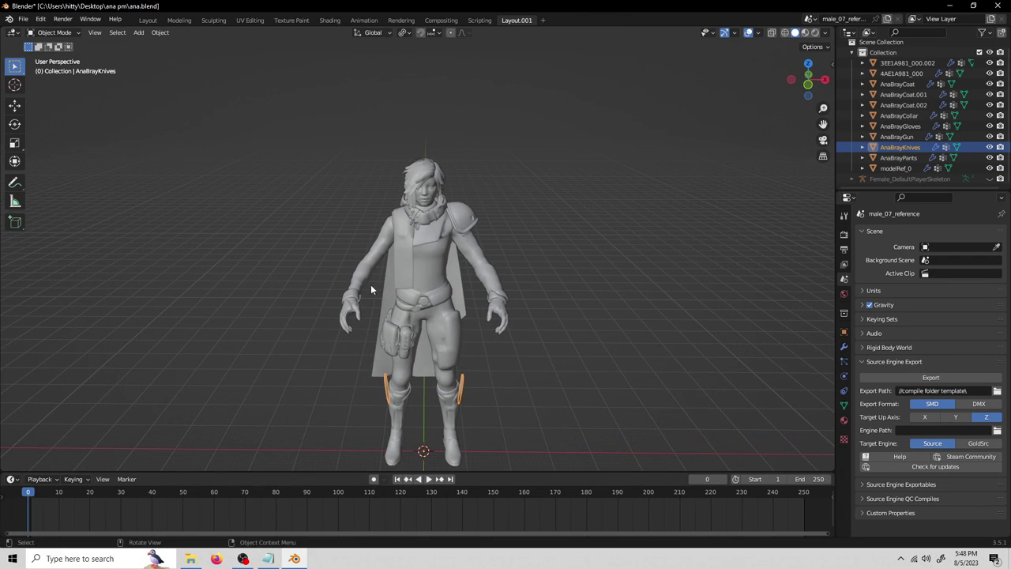
{"action": "middle_click_drag", "start_coordinate": [345, 316], "coordinate": [459, 346]}
Step: Select the torso, gloves, head, hair and pants meshes, and test-move them together to check the body without accessories
{"action": "left_click", "coordinate": [443, 286]}
{"action": "left_click", "coordinate": [356, 356], "text": "shift"}
{"action": "left_click", "coordinate": [432, 245], "text": "shift"}
{"action": "left_click", "coordinate": [442, 230], "text": "shift"}
{"action": "middle_click_drag", "start_coordinate": [483, 290], "coordinate": [512, 294]}
{"action": "scroll", "coordinate": [512, 294], "scroll_direction": "down", "scroll_amount": 1}
{"action": "middle_click_drag", "start_coordinate": [474, 332], "coordinate": [509, 297], "text": "shift"}
{"action": "left_click", "coordinate": [490, 355], "text": "shift"}
{"action": "middle_click_drag", "start_coordinate": [553, 377], "coordinate": [532, 319]}
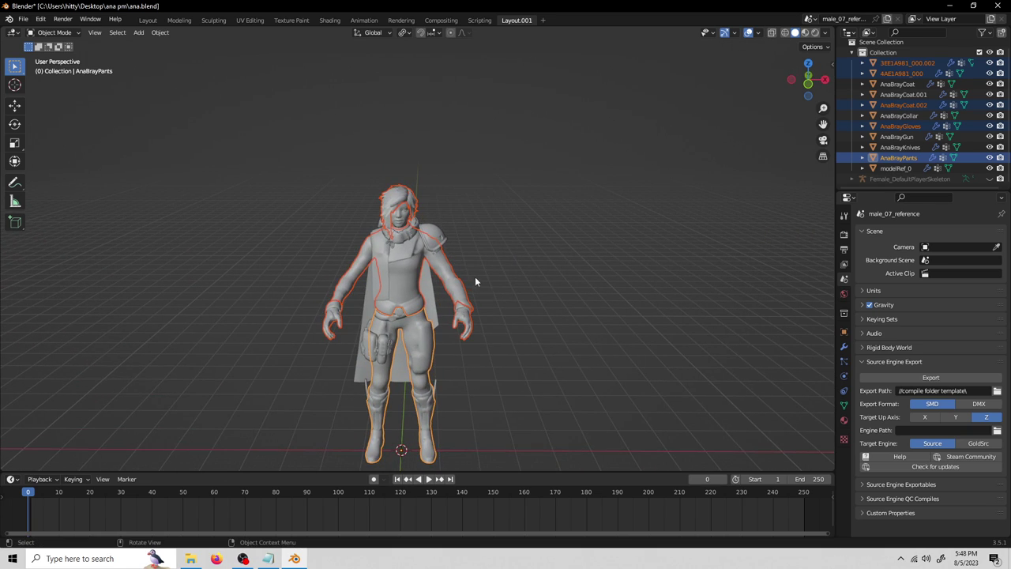
{"action": "key", "text": "g"}
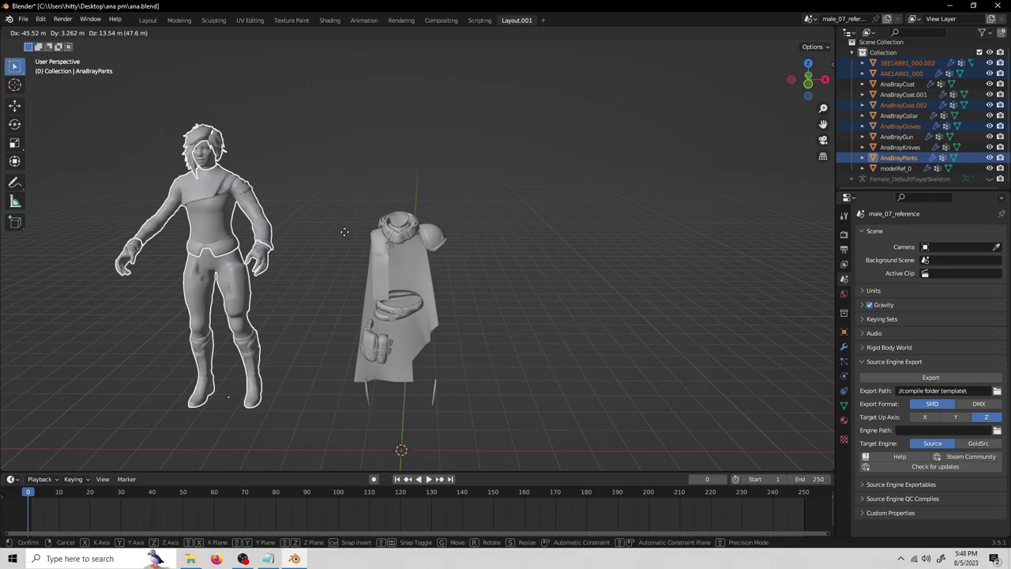
{"action": "right_click", "coordinate": [344, 232]}
Step: Inspect the neck in wireframe, add AnaBrayCoat.001 to the selected body meshes, and test-move the group without the cape
{"action": "scroll", "coordinate": [448, 293], "scroll_direction": "up", "scroll_amount": 5}
{"action": "middle_click_drag", "start_coordinate": [461, 257], "coordinate": [435, 266], "text": "shift"}
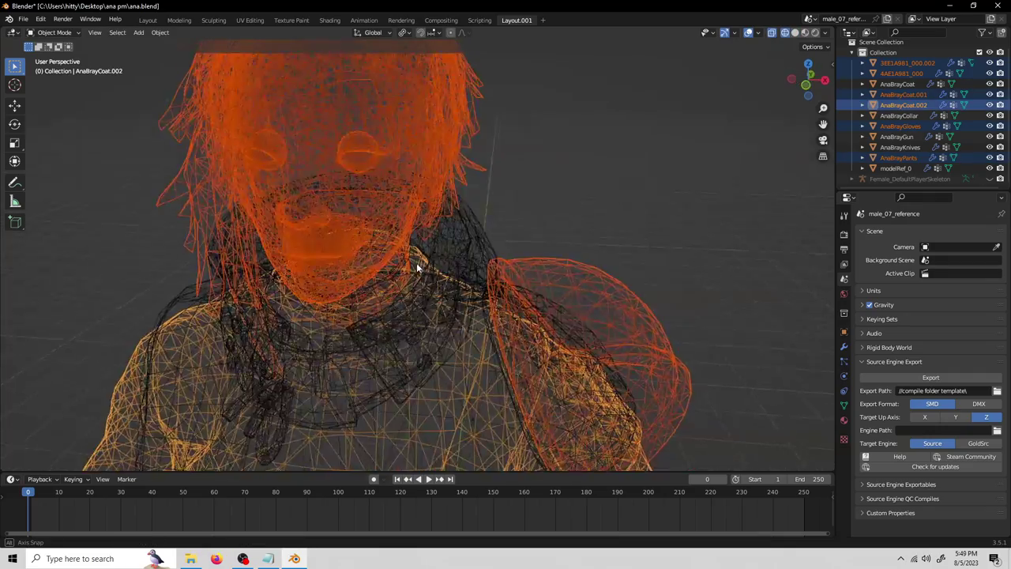
{"action": "middle_click_drag", "start_coordinate": [417, 268], "coordinate": [442, 251]}
{"action": "scroll", "coordinate": [385, 321], "scroll_direction": "up", "scroll_amount": 4}
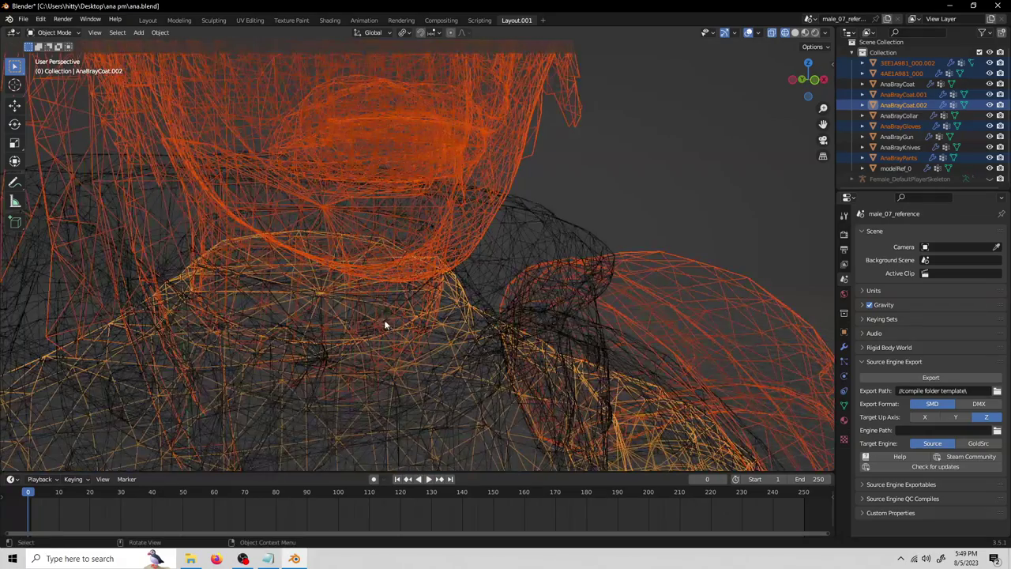
{"action": "scroll", "coordinate": [385, 321], "scroll_direction": "up", "scroll_amount": 2}
{"action": "left_click", "coordinate": [340, 321], "text": "shift"}
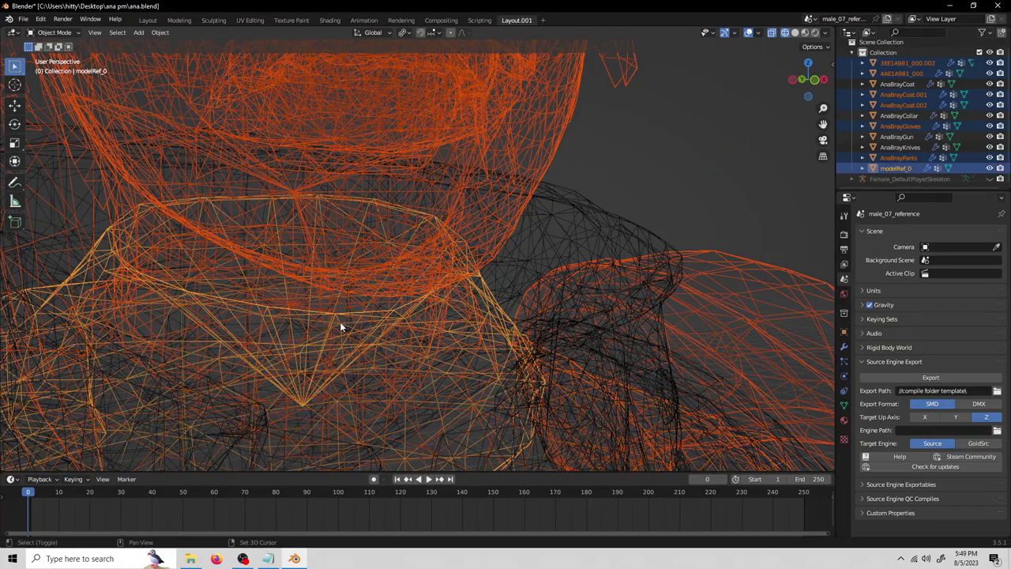
{"action": "scroll", "coordinate": [341, 322], "scroll_direction": "down", "scroll_amount": 10}
{"action": "mouse_move", "coordinate": [402, 332]}
{"action": "middle_mouse_down"}
{"action": "mouse_move", "coordinate": [456, 339]}
{"action": "mouse_move", "coordinate": [636, 222]}
{"action": "middle_mouse_up"}
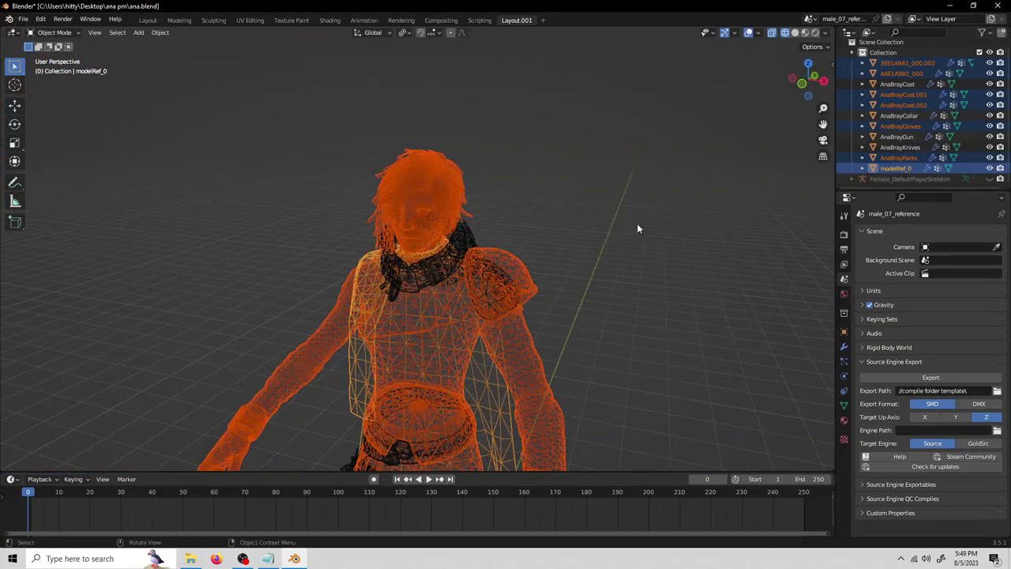
{"action": "key", "text": "shift+z"}
{"action": "key", "text": "g"}
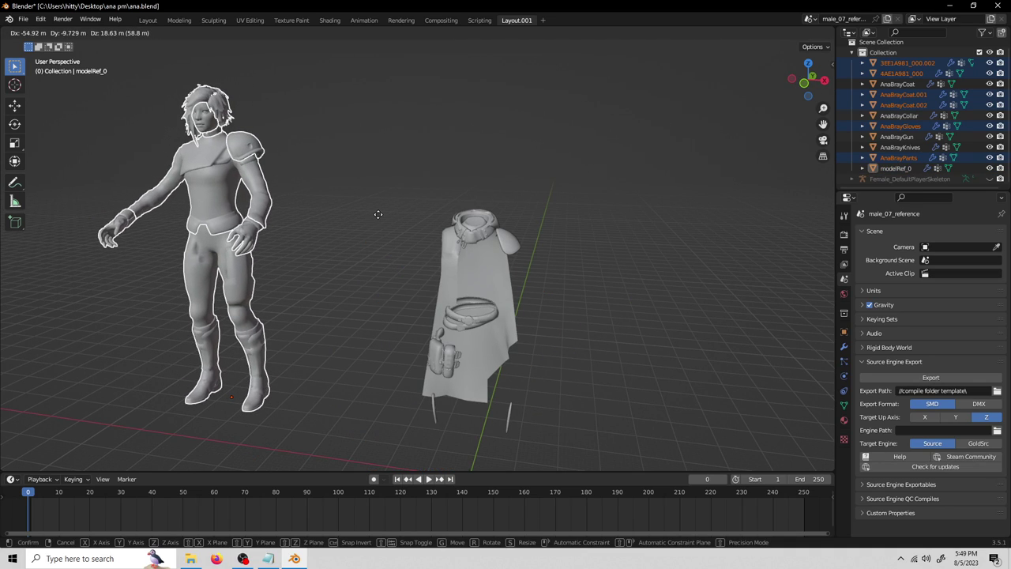
{"action": "right_click", "coordinate": [377, 214]}
Step: Recheck the neck and shoulder area up close by test-moving the body meshes together with AnaBrayCoat.001
{"action": "middle_click_drag", "start_coordinate": [447, 256], "coordinate": [393, 270], "text": "shift"}
{"action": "left_click", "coordinate": [393, 271], "text": "shift"}
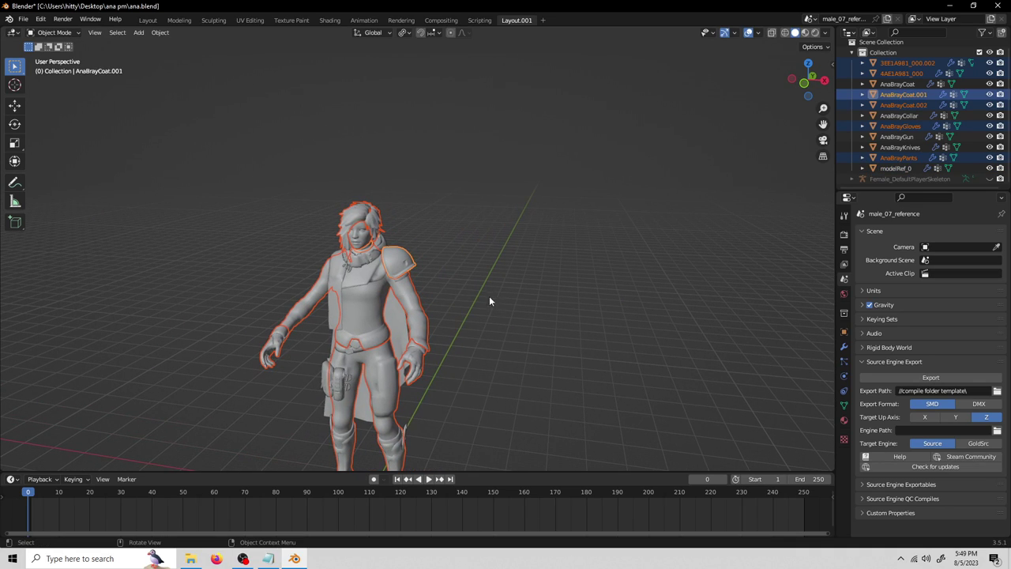
{"action": "left_click", "coordinate": [405, 264], "text": "shift"}
{"action": "middle_click_drag", "start_coordinate": [459, 287], "coordinate": [552, 291]}
{"action": "scroll", "coordinate": [502, 294], "scroll_direction": "up", "scroll_amount": 4}
{"action": "left_click", "coordinate": [553, 292], "text": "shift"}
{"action": "key", "text": "g"}
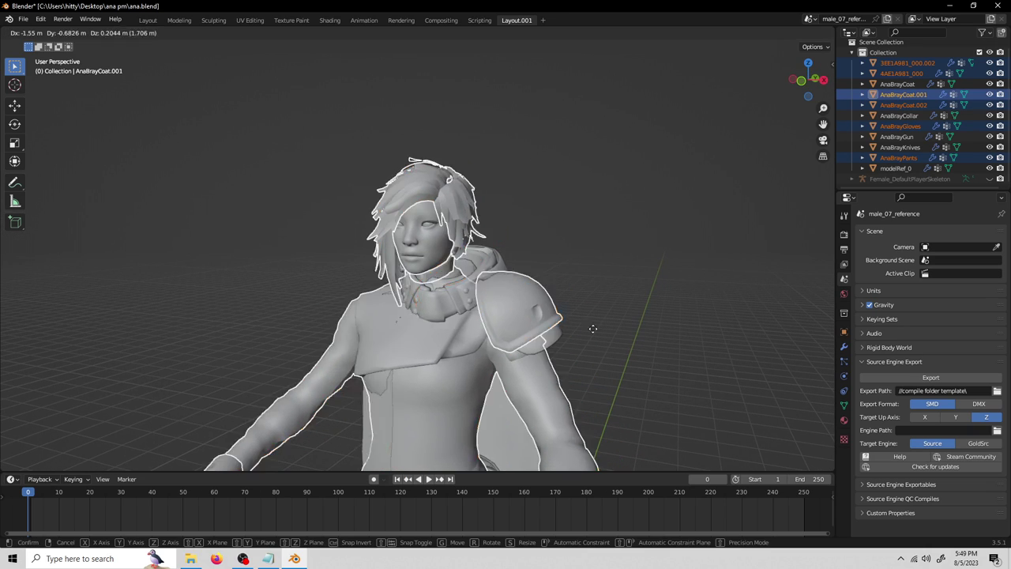
{"action": "right_click", "coordinate": [371, 337]}
{"action": "middle_click_drag", "start_coordinate": [468, 268], "coordinate": [452, 282]}
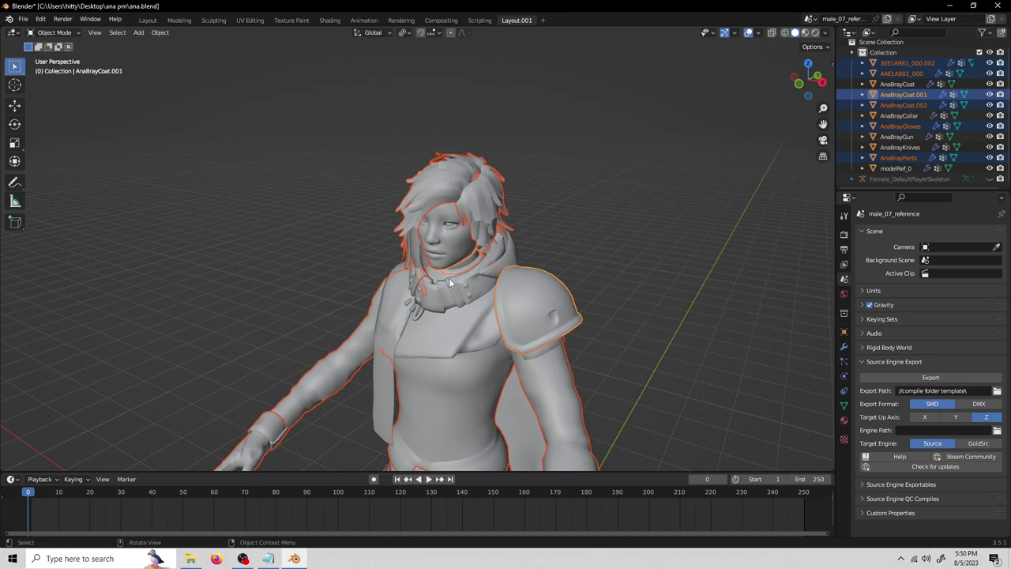
Step: Select AnaBrayCoat.001 alone and test-move it to check which pieces share the shoulder pad's mesh
{"action": "left_click", "coordinate": [463, 284]}
{"action": "middle_click_drag", "start_coordinate": [504, 350], "coordinate": [556, 281]}
{"action": "left_click", "coordinate": [556, 285]}
{"action": "middle_click_drag", "start_coordinate": [620, 277], "coordinate": [570, 330]}
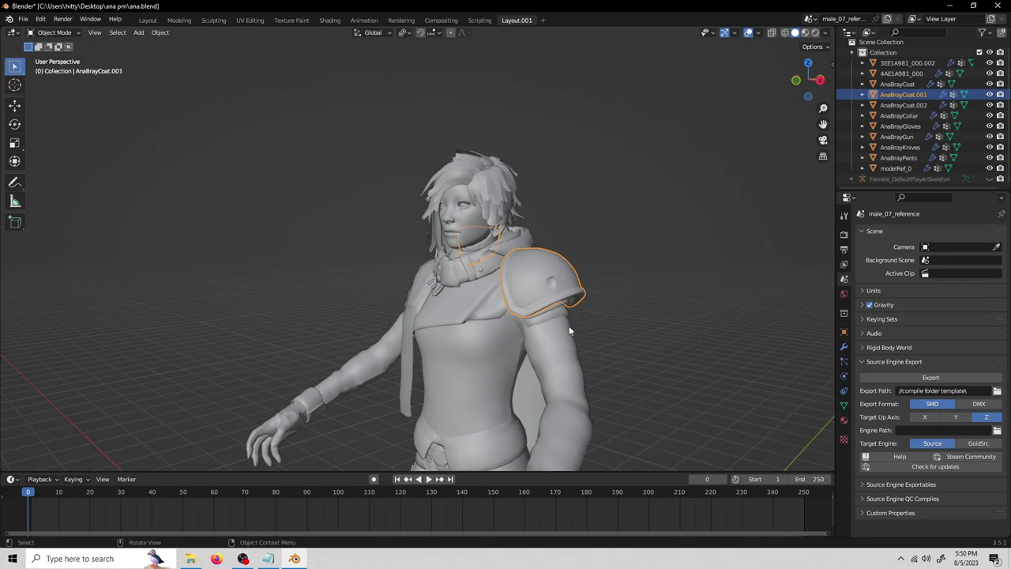
{"action": "key", "text": "g"}
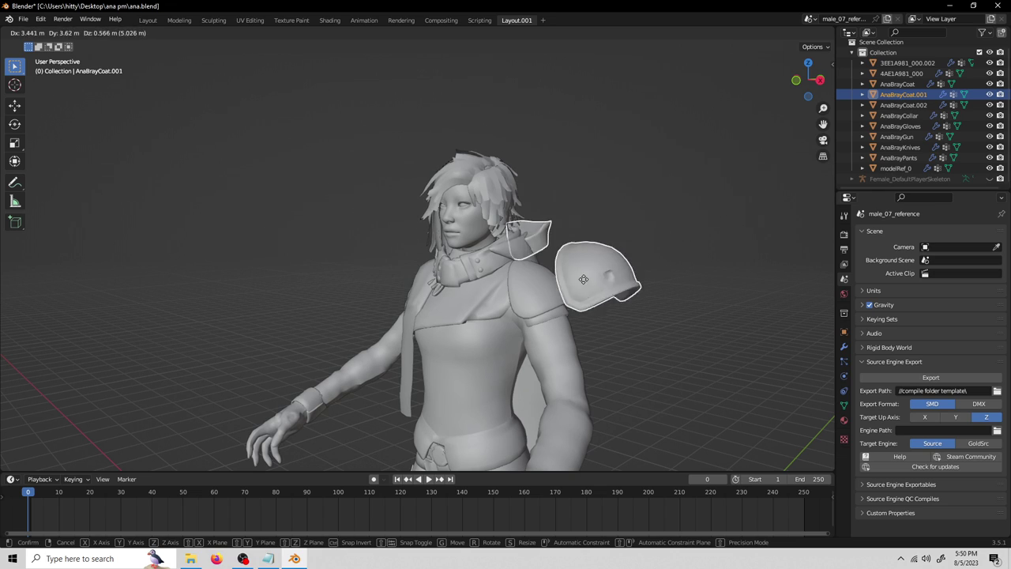
{"action": "right_click", "coordinate": [582, 281]}
Step: Open AnaBrayCoat.001 in Edit Mode, clear its vertex selection, and display the viewport in wireframe
{"action": "left_click", "coordinate": [51, 33]}
{"action": "left_click", "coordinate": [49, 56]}
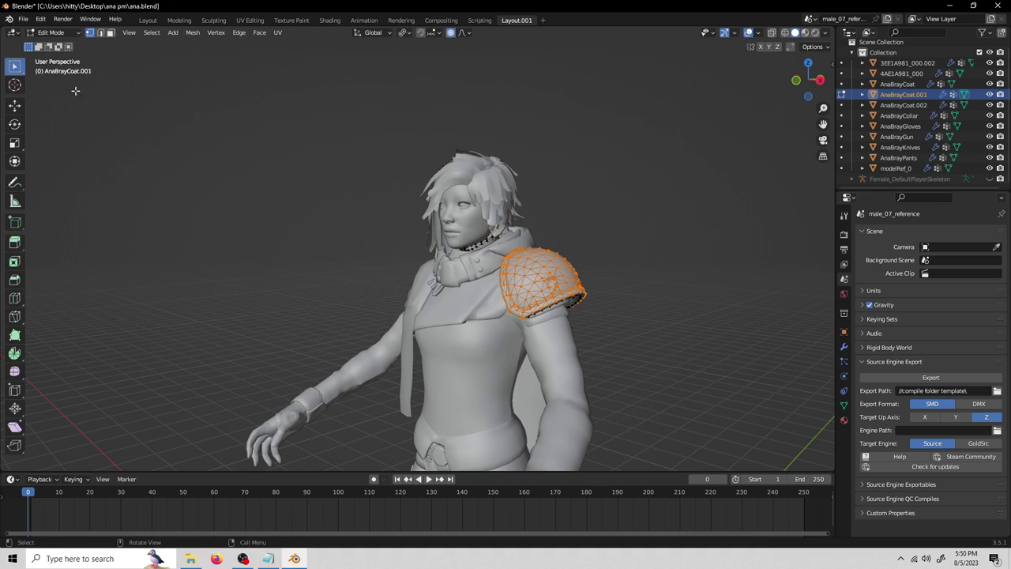
{"action": "middle_click_drag", "start_coordinate": [365, 256], "coordinate": [474, 295]}
{"action": "key", "text": "alt+a"}
{"action": "scroll", "coordinate": [467, 304], "scroll_direction": "up", "scroll_amount": 6}
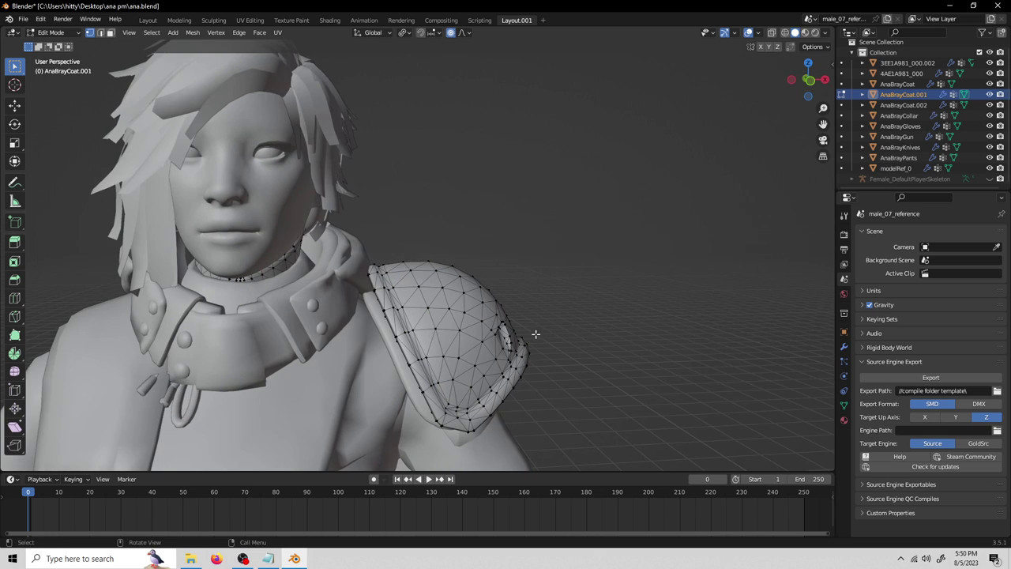
{"action": "left_click", "coordinate": [784, 32]}
{"action": "scroll", "coordinate": [498, 210], "scroll_direction": "down", "scroll_amount": 6}
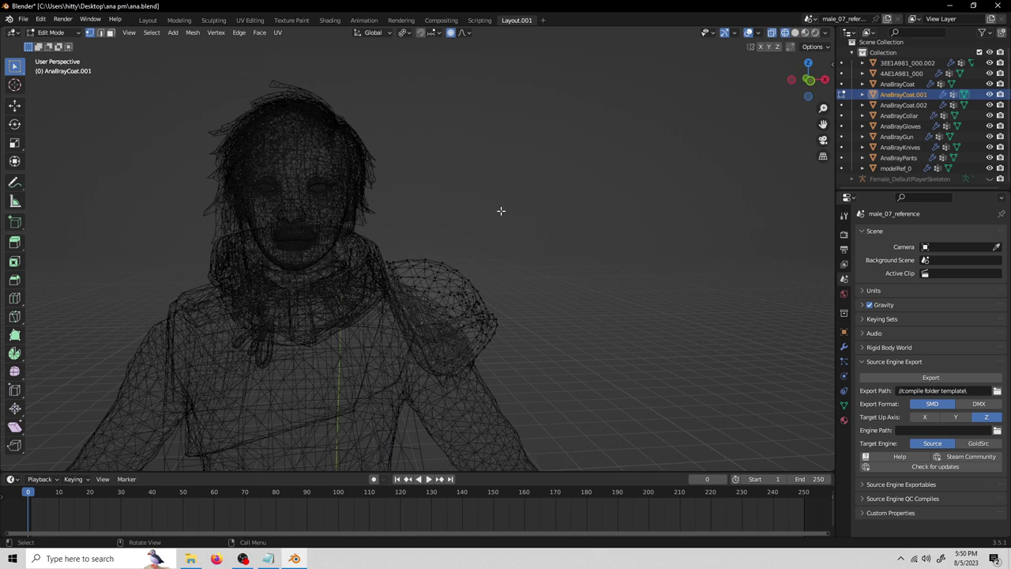
{"action": "scroll", "coordinate": [521, 294], "scroll_direction": "down", "scroll_amount": 2}
Step: Circle-select all of the shoulder pad's vertices, leaving the neck piece's vertices out of the selection
{"action": "key", "text": "c"}
{"action": "scroll", "coordinate": [501, 284], "scroll_direction": "down", "scroll_amount": 3}
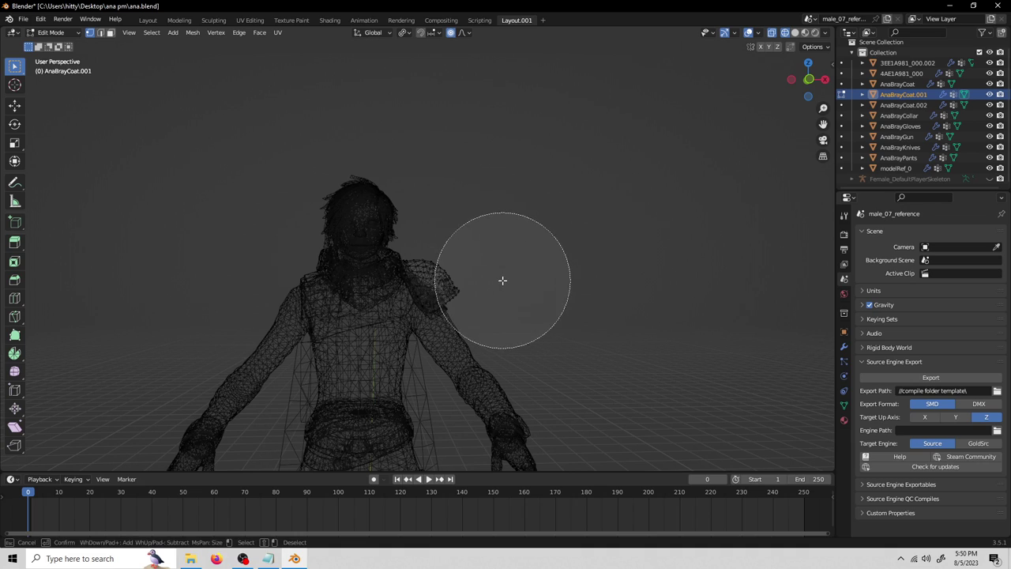
{"action": "left_click", "coordinate": [433, 286]}
{"action": "left_click_drag", "start_coordinate": [432, 286], "coordinate": [411, 283]}
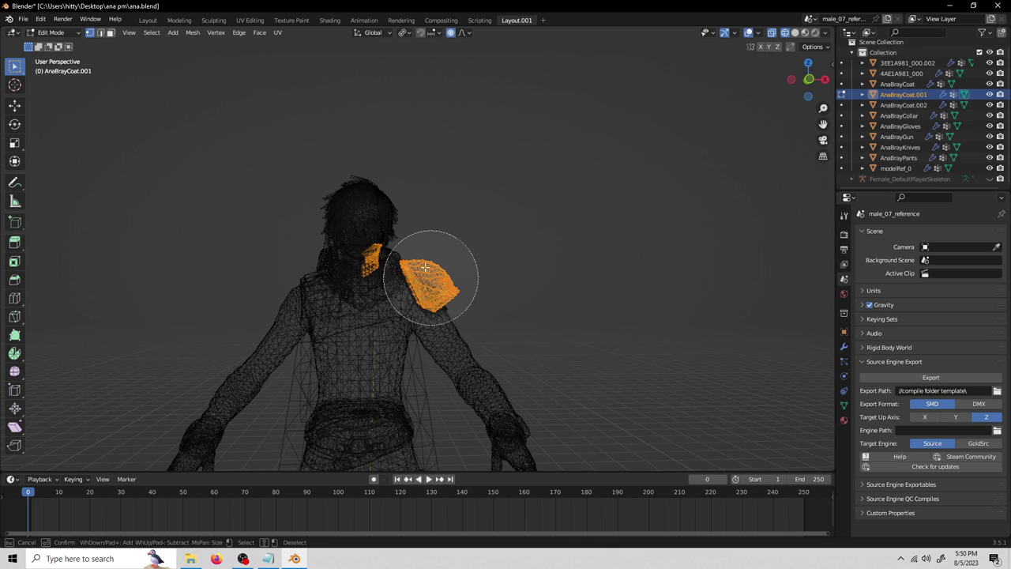
{"action": "left_click", "coordinate": [345, 253], "text": "shift"}
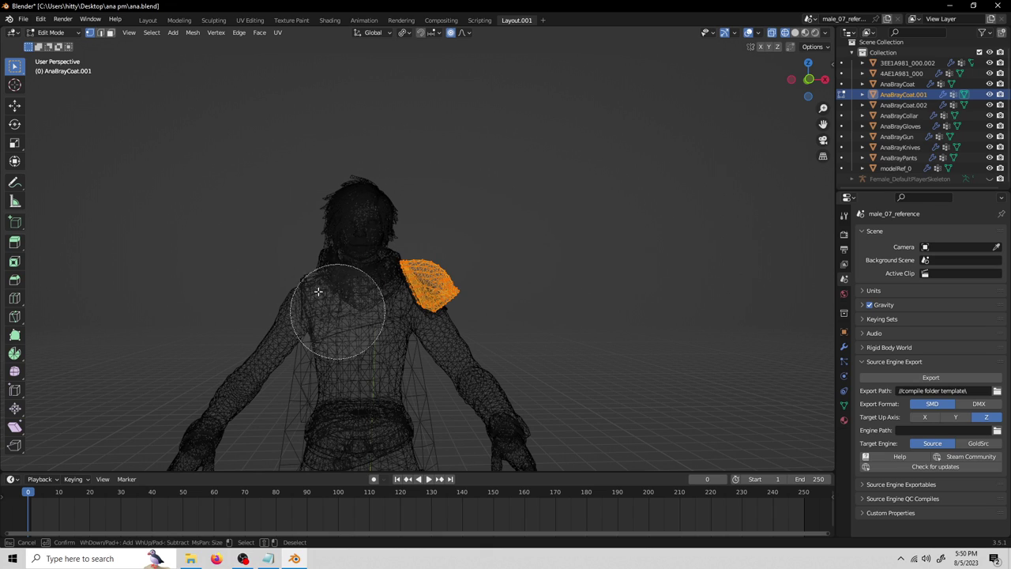
{"action": "right_click", "coordinate": [363, 185]}
Step: Separate the selected shoulder pad into its own object, with solid shading restored, and return to Object Mode
{"action": "scroll", "coordinate": [543, 294], "scroll_direction": "up", "scroll_amount": 8}
{"action": "mouse_move", "coordinate": [543, 294]}
{"action": "middle_mouse_down"}
{"action": "mouse_move", "coordinate": [607, 281]}
{"action": "mouse_move", "coordinate": [544, 247]}
{"action": "middle_mouse_up"}
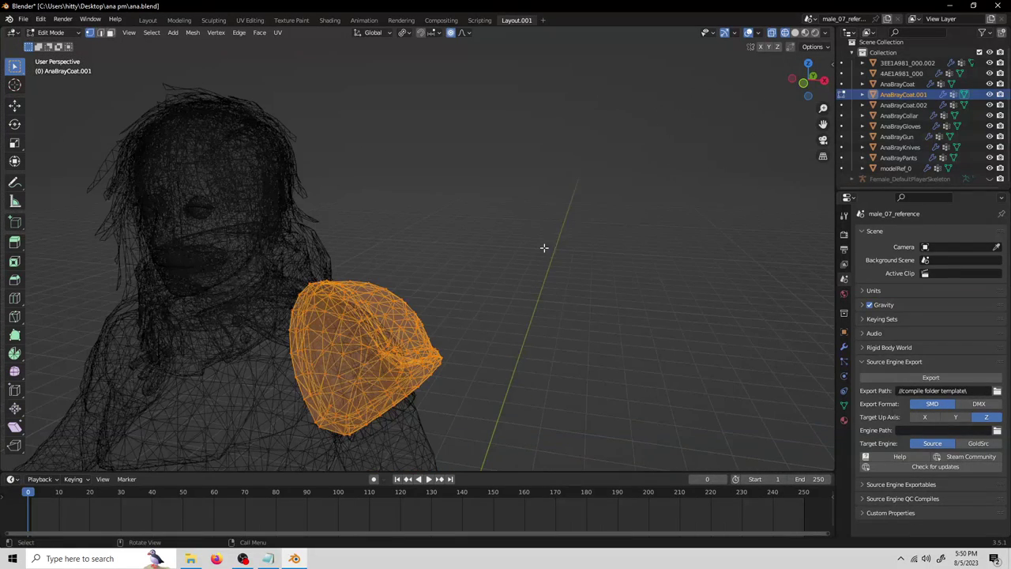
{"action": "left_click", "coordinate": [794, 33]}
{"action": "mouse_move", "coordinate": [399, 316]}
{"action": "middle_mouse_down"}
{"action": "mouse_move", "coordinate": [449, 305]}
{"action": "mouse_move", "coordinate": [494, 336]}
{"action": "middle_mouse_up"}
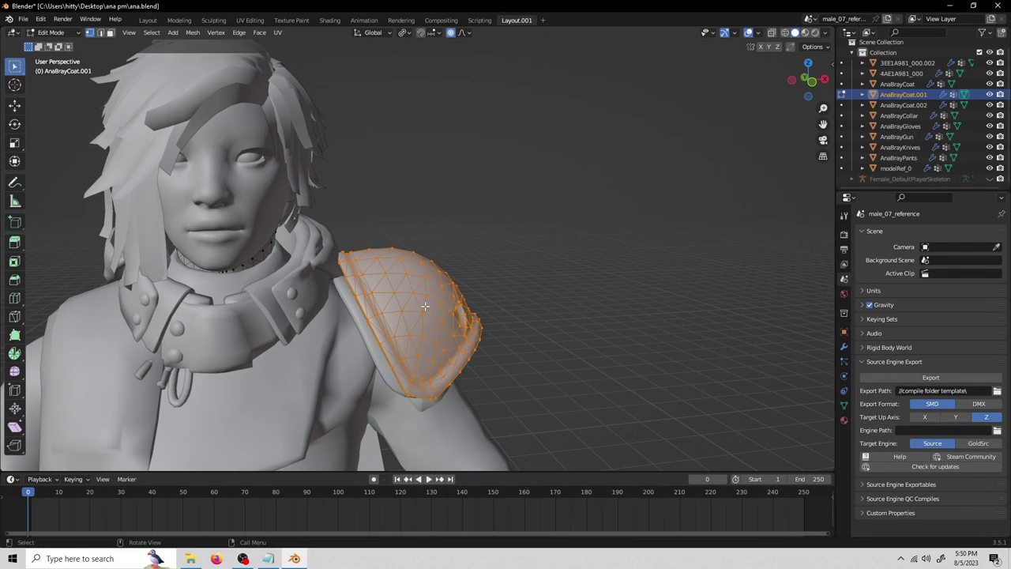
{"action": "key", "text": "p"}
{"action": "left_click", "coordinate": [386, 308]}
{"action": "left_click", "coordinate": [52, 33]}
{"action": "left_click", "coordinate": [49, 43]}
Step: Test-move the shoulder pad to check that it is separate from the neck piece
{"action": "scroll", "coordinate": [411, 307], "scroll_direction": "down", "scroll_amount": 3}
{"action": "left_click", "coordinate": [411, 303]}
{"action": "middle_click_drag", "start_coordinate": [412, 302], "coordinate": [524, 289]}
{"action": "key", "text": "g"}
{"action": "right_click", "coordinate": [571, 226]}
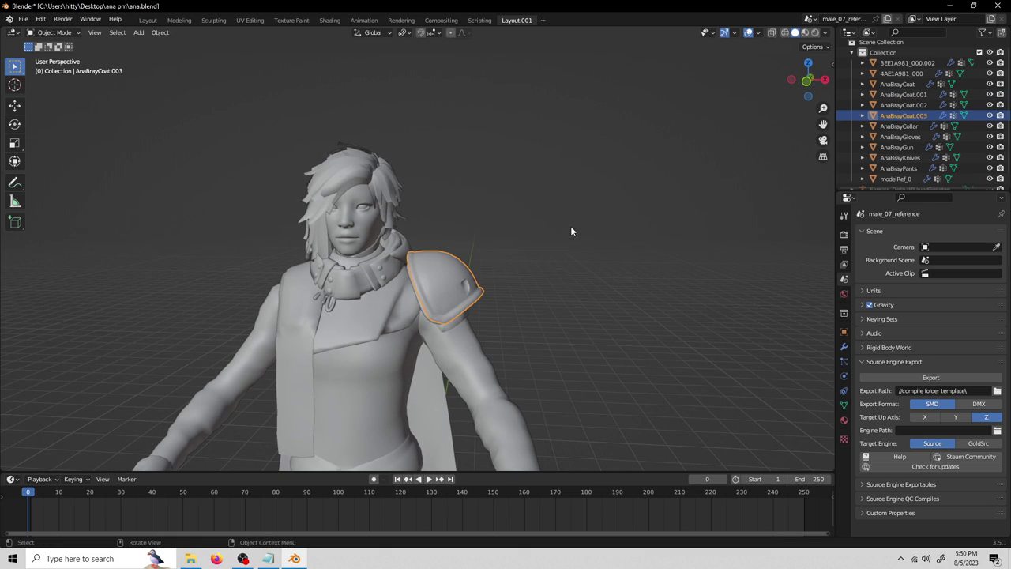
Step: Join the neck piece, head, hair, torso, gloves and pants into a single body mesh
{"action": "left_click", "coordinate": [367, 238]}
{"action": "key", "text": "g"}
{"action": "key", "text": "Escape"}
{"action": "left_click", "coordinate": [357, 152], "text": "shift"}
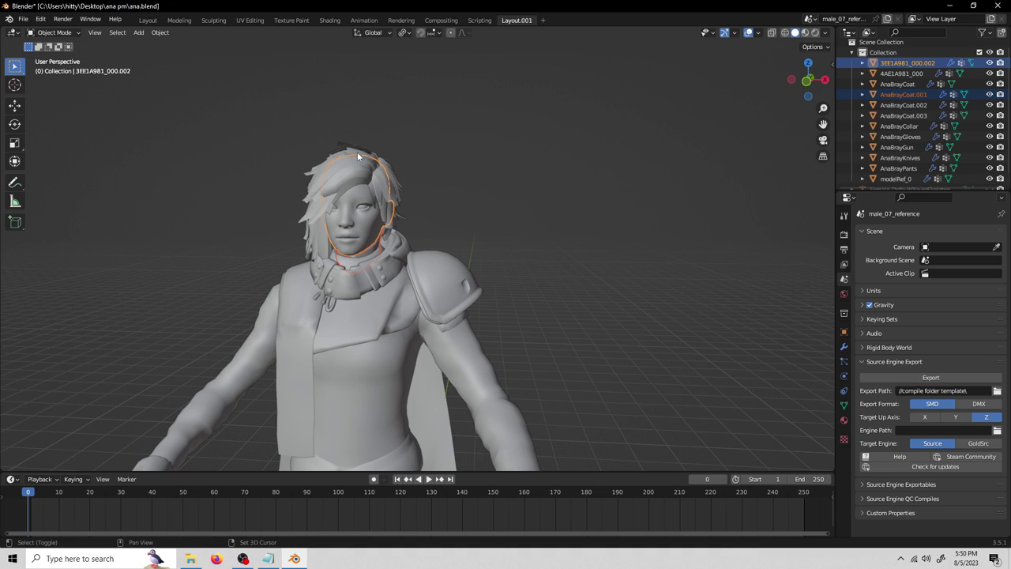
{"action": "left_click", "coordinate": [379, 383], "text": "shift"}
{"action": "scroll", "coordinate": [379, 383], "scroll_direction": "down", "scroll_amount": 3}
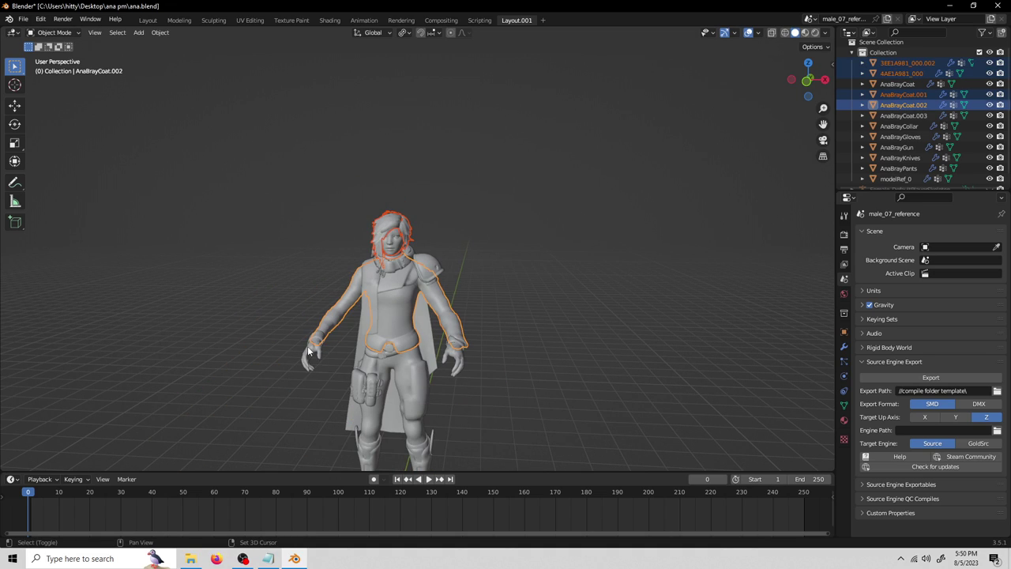
{"action": "left_click", "coordinate": [308, 349], "text": "shift"}
{"action": "left_click", "coordinate": [391, 372], "text": "shift"}
{"action": "middle_click_drag", "start_coordinate": [415, 207], "coordinate": [440, 197], "text": "shift"}
{"action": "scroll", "coordinate": [441, 198], "scroll_direction": "down", "scroll_amount": 1}
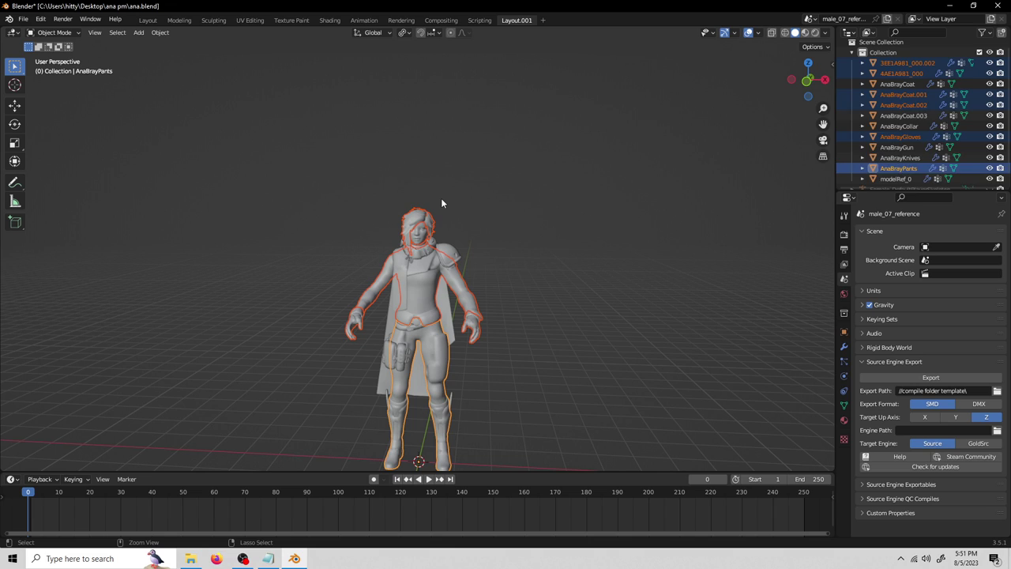
{"action": "key", "text": "ctrl+j"}
{"action": "key", "text": "alt+a"}
Step: Select the joined AnaBrayPants body mesh, and check it with a test move and a closer view
{"action": "left_click", "coordinate": [416, 294]}
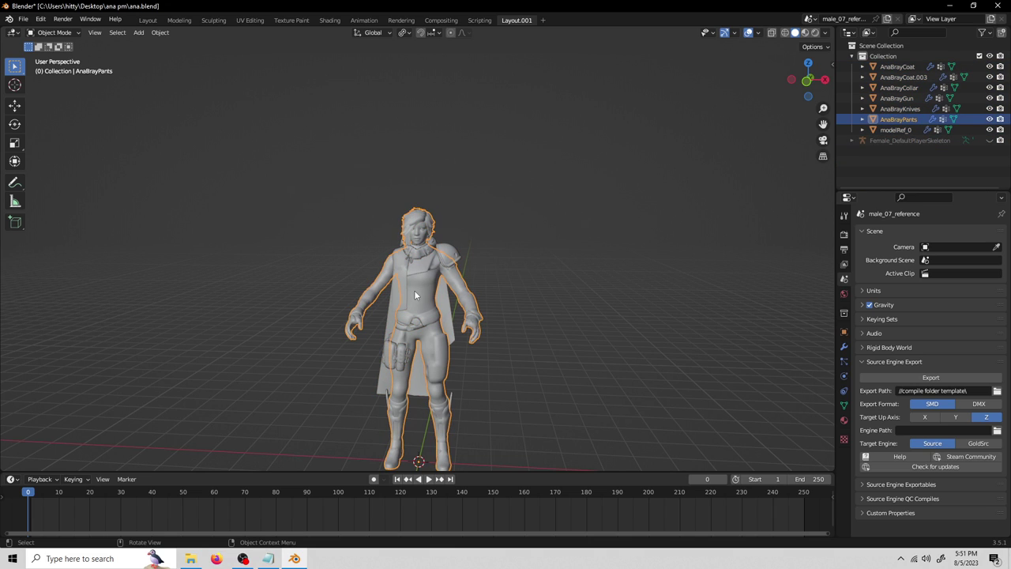
{"action": "key", "text": "g"}
{"action": "key", "text": "Escape"}
{"action": "scroll", "coordinate": [494, 243], "scroll_direction": "up", "scroll_amount": 3}
{"action": "middle_click_drag", "start_coordinate": [555, 225], "coordinate": [412, 150]}
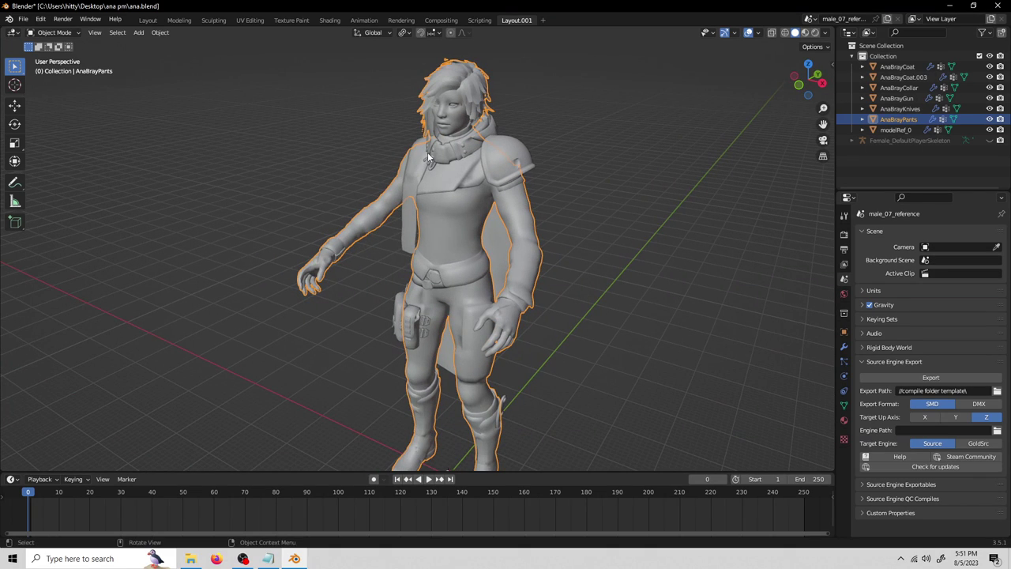
Step: Check the separate parts by selecting the coat, shoulder pad, collar and cape together with the body, and reselect only the body mesh
{"action": "middle_click_drag", "start_coordinate": [482, 197], "coordinate": [569, 217]}
{"action": "left_click", "coordinate": [500, 161]}
{"action": "scroll", "coordinate": [501, 166], "scroll_direction": "up", "scroll_amount": 1}
{"action": "middle_click_drag", "start_coordinate": [509, 177], "coordinate": [710, 237]}
{"action": "left_click", "coordinate": [440, 142]}
{"action": "left_click", "coordinate": [378, 179]}
{"action": "left_click_drag", "start_coordinate": [506, 186], "coordinate": [643, 226]}
{"action": "middle_click_drag", "start_coordinate": [643, 226], "coordinate": [534, 238]}
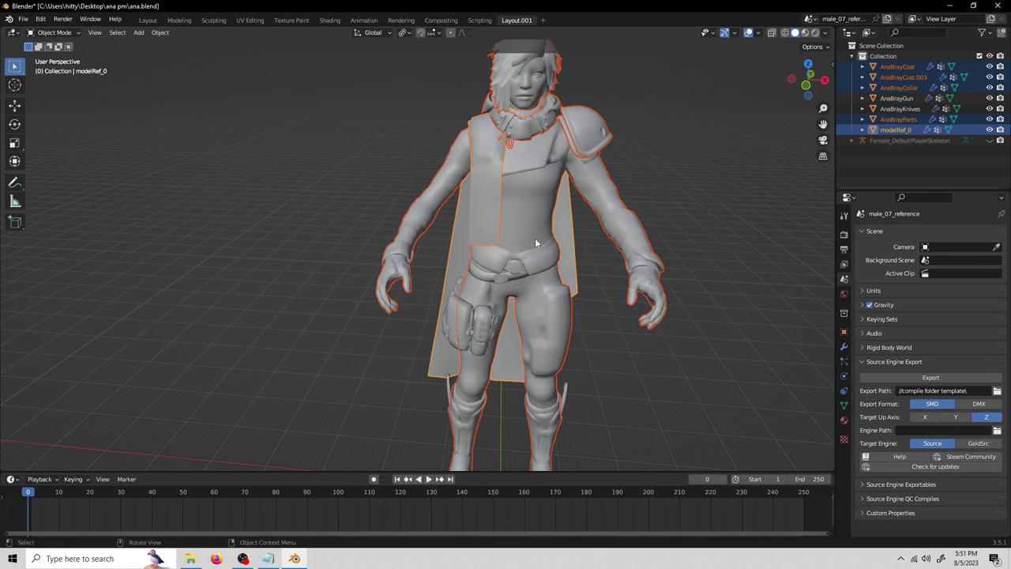
{"action": "left_click", "coordinate": [552, 129]}
{"action": "middle_click_drag", "start_coordinate": [523, 290], "coordinate": [519, 251]}
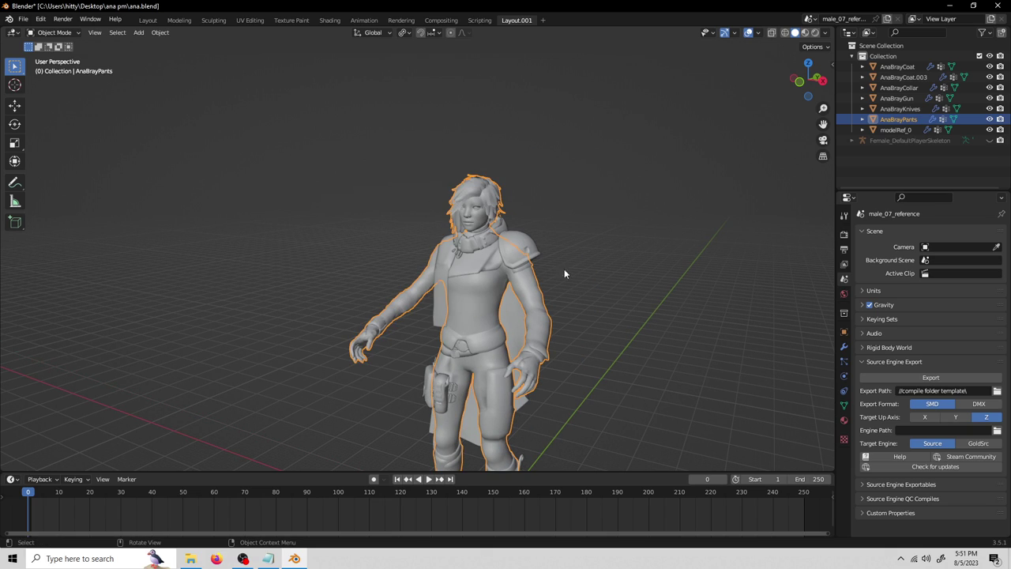
Step: Rename the AnaBrayPants body mesh as ana_body
{"action": "middle_click_drag", "start_coordinate": [598, 302], "coordinate": [708, 410]}
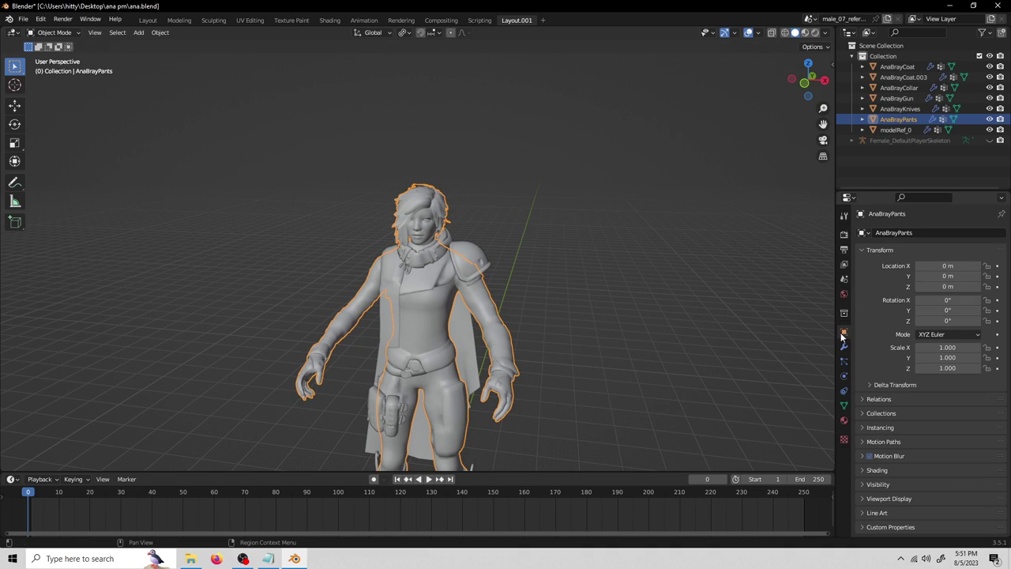
{"action": "left_click", "coordinate": [940, 233]}
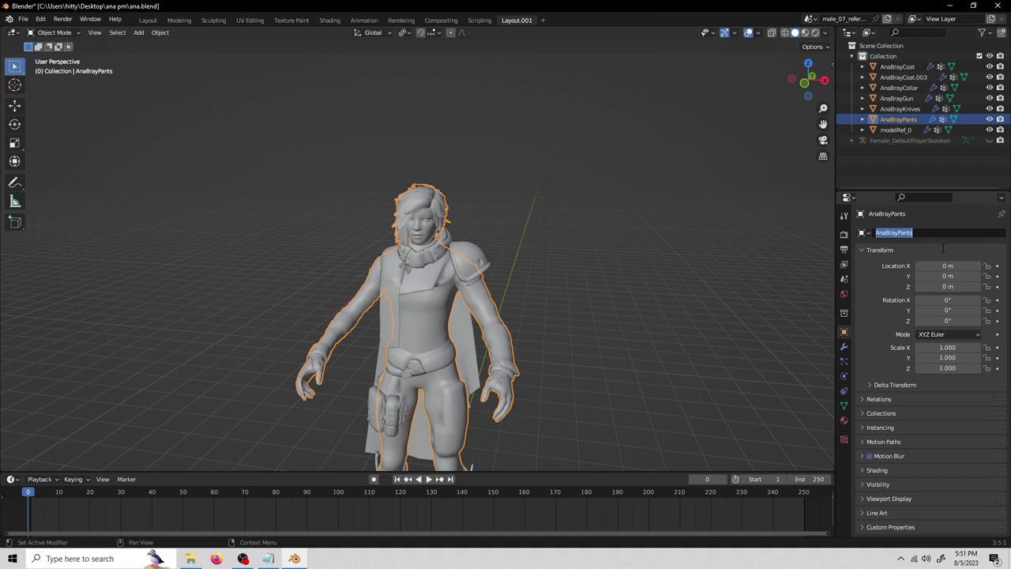
{"action": "type", "text": "A"}
{"action": "type", "text": "na"}
{"action": "type", "text": "_t"}
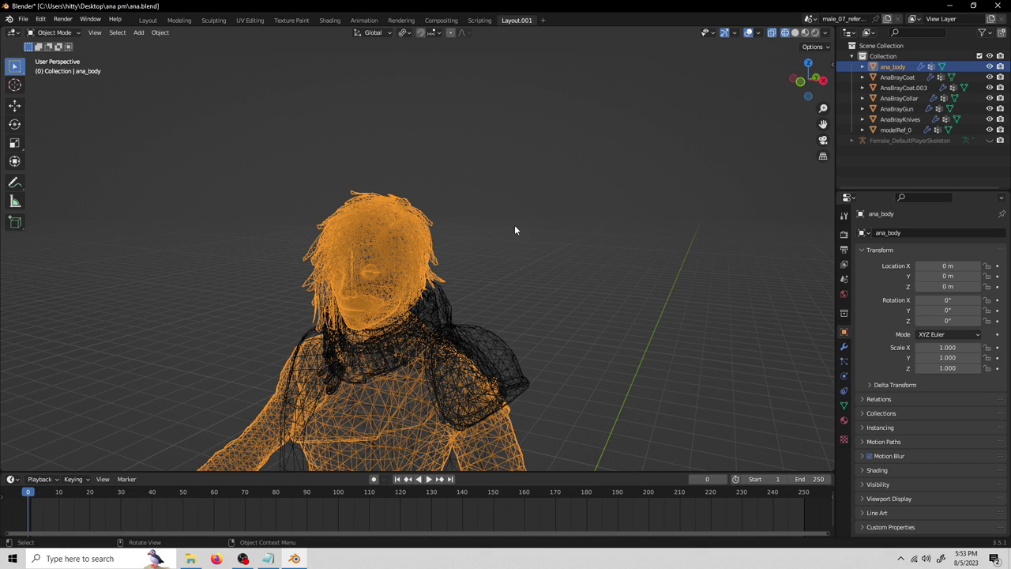
Step: Examine the head area of ana_body in wireframe, and switch the viewport back to solid shading
{"action": "scroll", "coordinate": [477, 367], "scroll_direction": "down", "scroll_amount": 4}
{"action": "scroll", "coordinate": [440, 369], "scroll_direction": "down", "scroll_amount": 4}
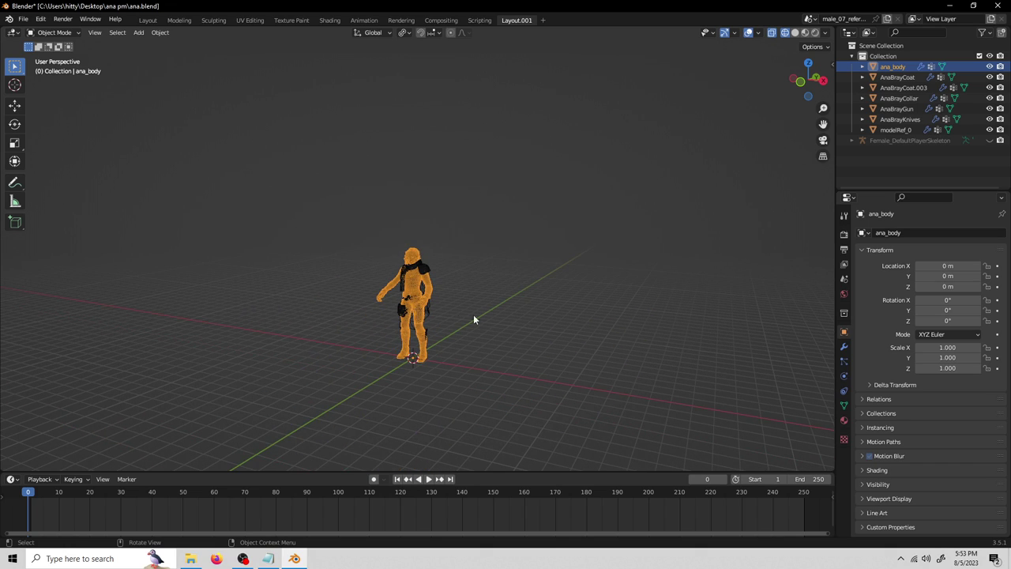
{"action": "scroll", "coordinate": [351, 269], "scroll_direction": "up", "scroll_amount": 5}
{"action": "middle_click_drag", "start_coordinate": [352, 269], "coordinate": [495, 316]}
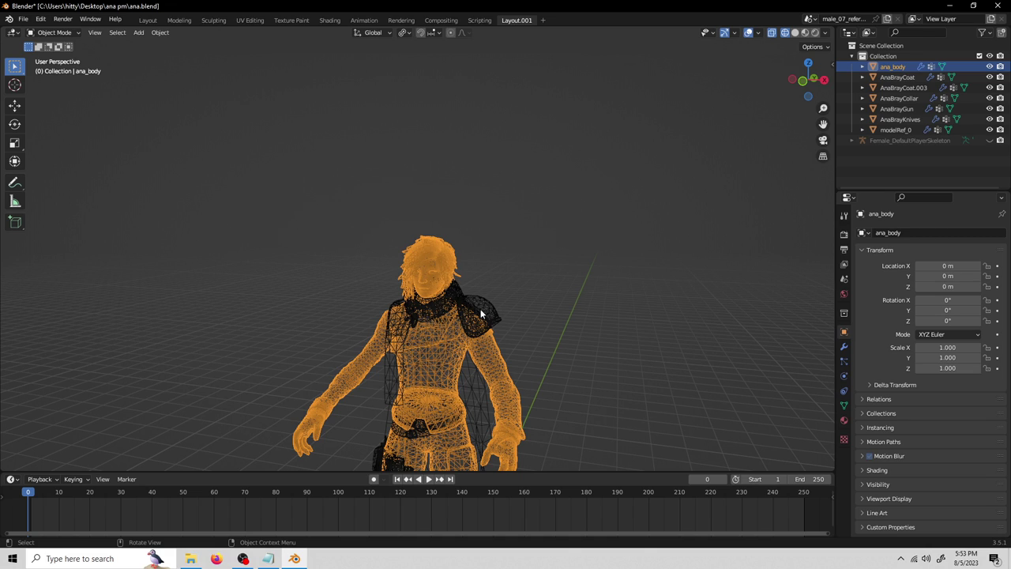
{"action": "scroll", "coordinate": [427, 294], "scroll_direction": "up", "scroll_amount": 3}
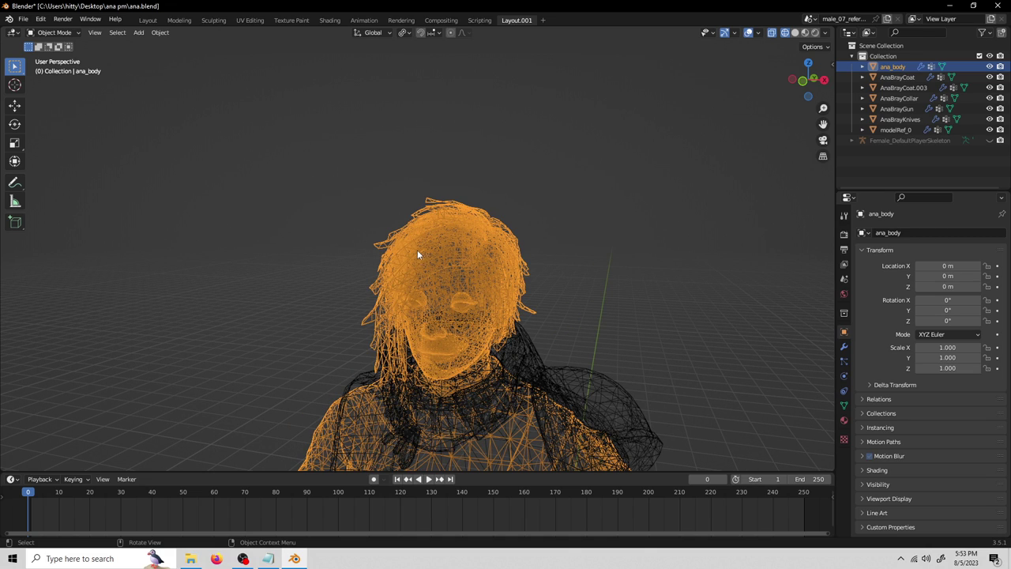
{"action": "scroll", "coordinate": [555, 284], "scroll_direction": "down", "scroll_amount": 6}
{"action": "key", "text": "shift+z"}
{"action": "scroll", "coordinate": [536, 276], "scroll_direction": "up", "scroll_amount": 5}
{"action": "scroll", "coordinate": [435, 301], "scroll_direction": "down", "scroll_amount": 3}
{"action": "scroll", "coordinate": [424, 299], "scroll_direction": "up", "scroll_amount": 4}
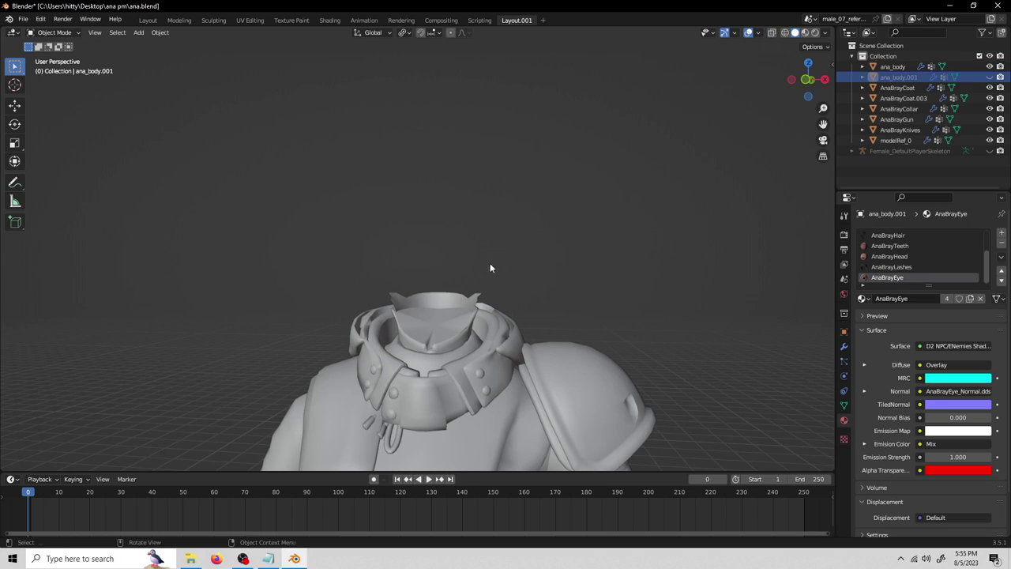
Step: Unhide the separated head object ana_body.001 and rename it as ana_head
{"action": "middle_click_drag", "start_coordinate": [490, 266], "coordinate": [450, 328]}
{"action": "middle_click_drag", "start_coordinate": [631, 340], "coordinate": [471, 321]}
{"action": "key", "text": "a"}
{"action": "key", "text": "a"}
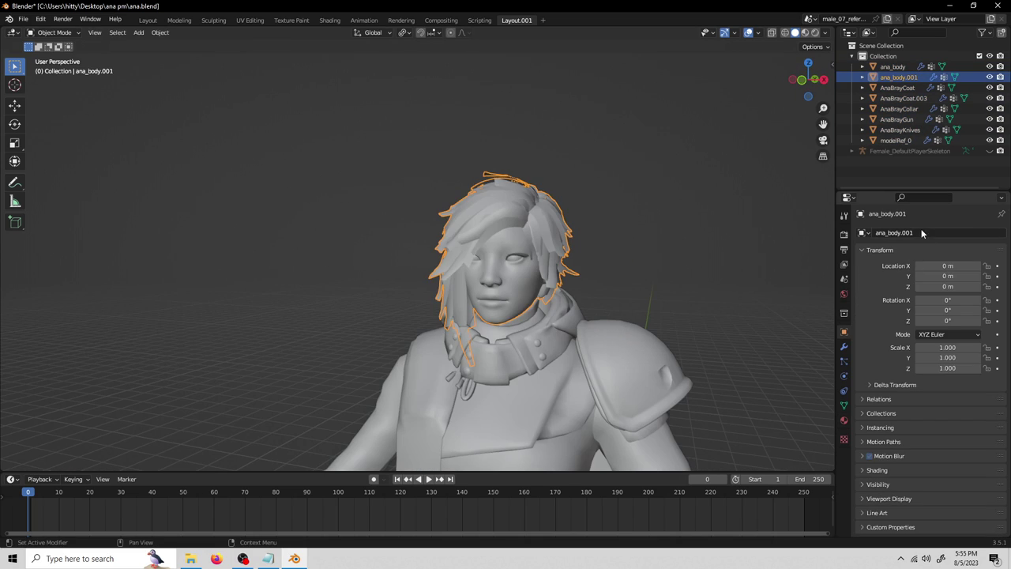
{"action": "double_click", "coordinate": [921, 231]}
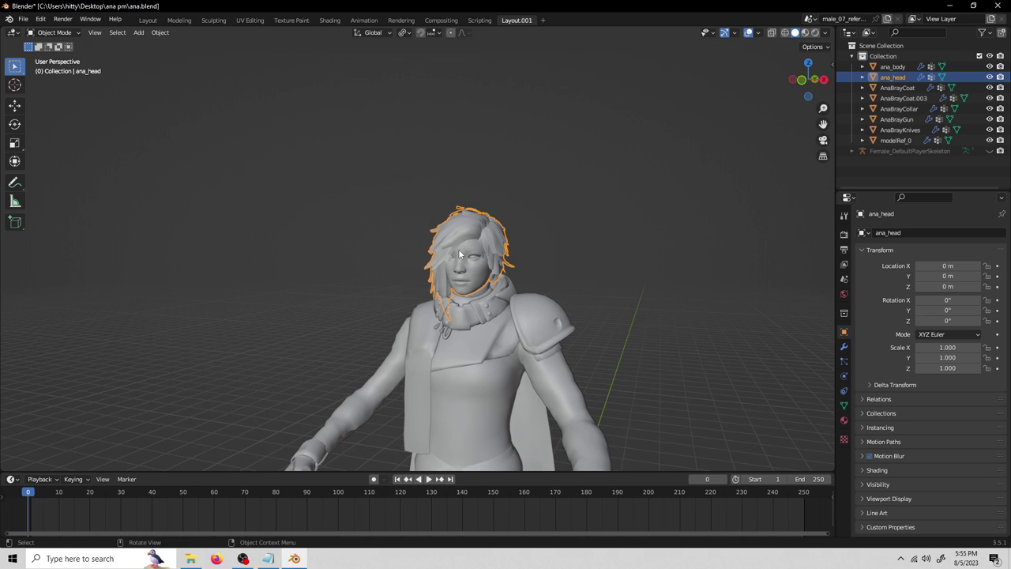
Step: Select the shoulder pad object and rename it as ana_shoulderpad
{"action": "left_click", "coordinate": [505, 397]}
{"action": "middle_click_drag", "start_coordinate": [505, 397], "coordinate": [526, 264], "text": "shift"}
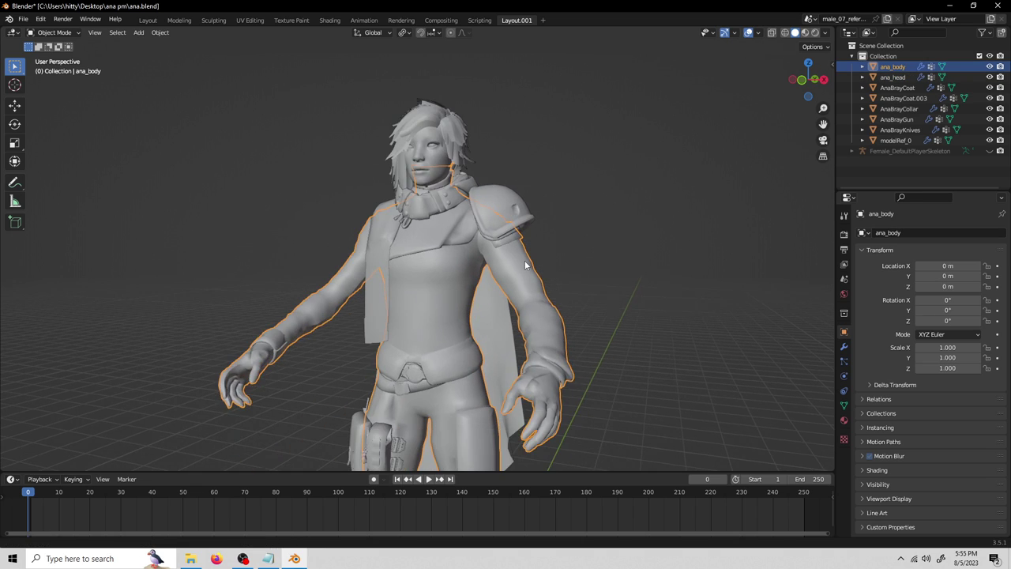
{"action": "scroll", "coordinate": [490, 315], "scroll_direction": "down", "scroll_amount": 2}
{"action": "middle_click_drag", "start_coordinate": [460, 356], "coordinate": [480, 377]}
{"action": "left_click", "coordinate": [476, 225]}
{"action": "middle_click_drag", "start_coordinate": [586, 285], "coordinate": [579, 334], "text": "shift"}
{"action": "scroll", "coordinate": [580, 334], "scroll_direction": "up", "scroll_amount": 5}
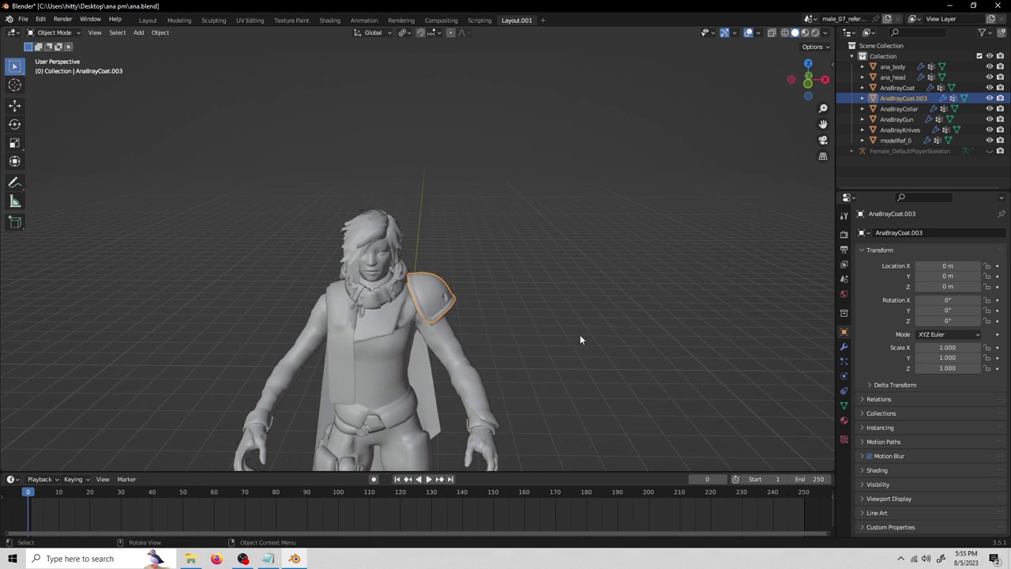
{"action": "middle_click_drag", "start_coordinate": [515, 316], "coordinate": [592, 223], "text": "shift"}
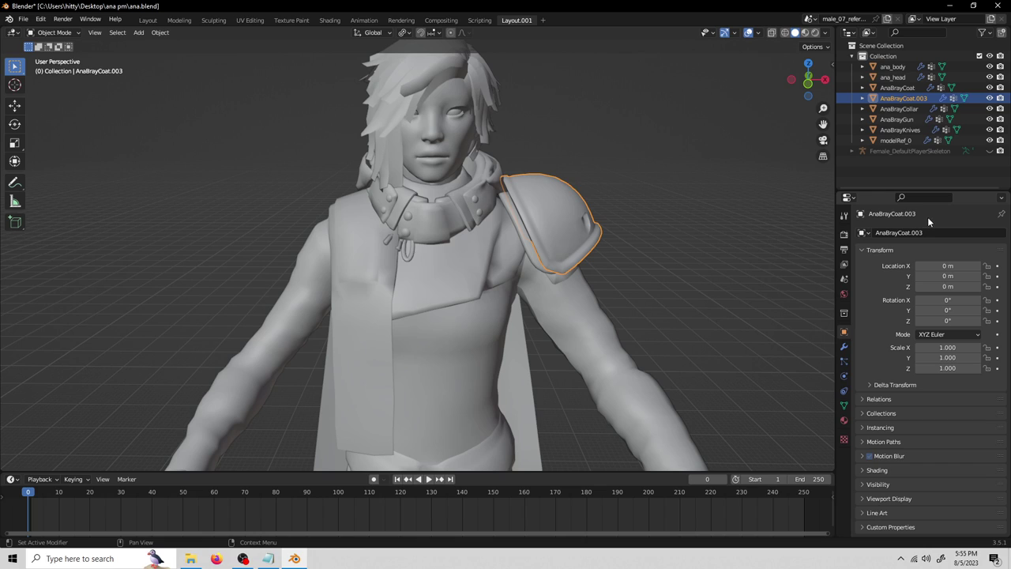
{"action": "middle_click_drag", "start_coordinate": [526, 205], "coordinate": [482, 234], "text": "shift"}
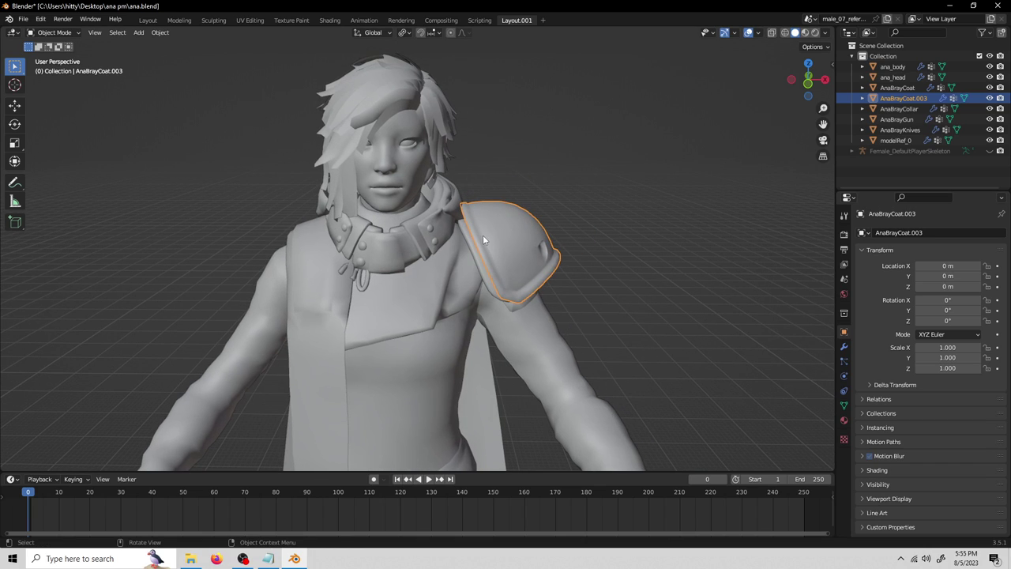
{"action": "left_click", "coordinate": [932, 233]}
{"action": "type", "text": "ana_should"}
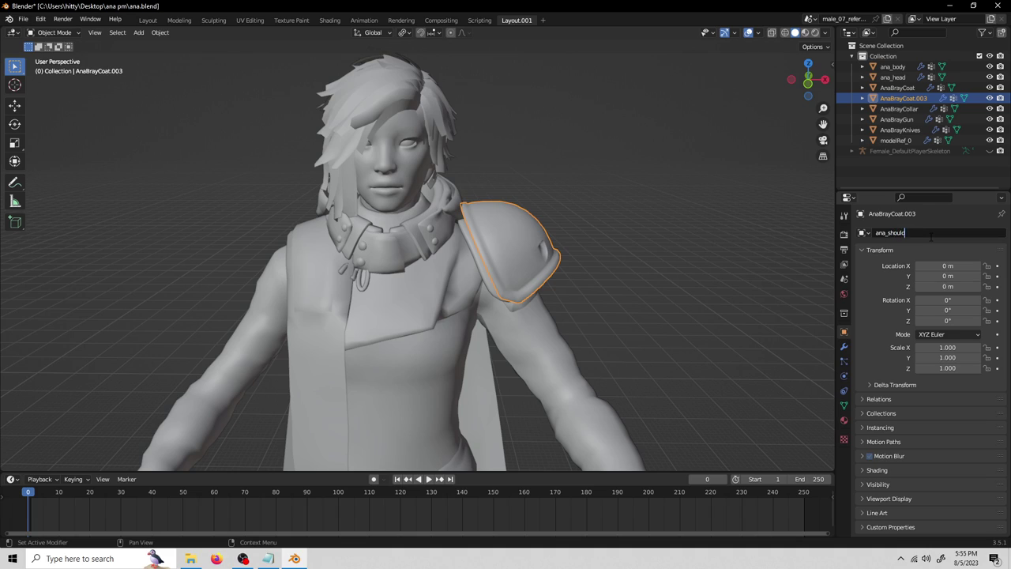
{"action": "type", "text": "er"}
{"action": "type", "text": "pad"}
{"action": "key", "text": "Return"}
Step: Select the collar around the neck and rename it as ana_collar
{"action": "left_click", "coordinate": [426, 237]}
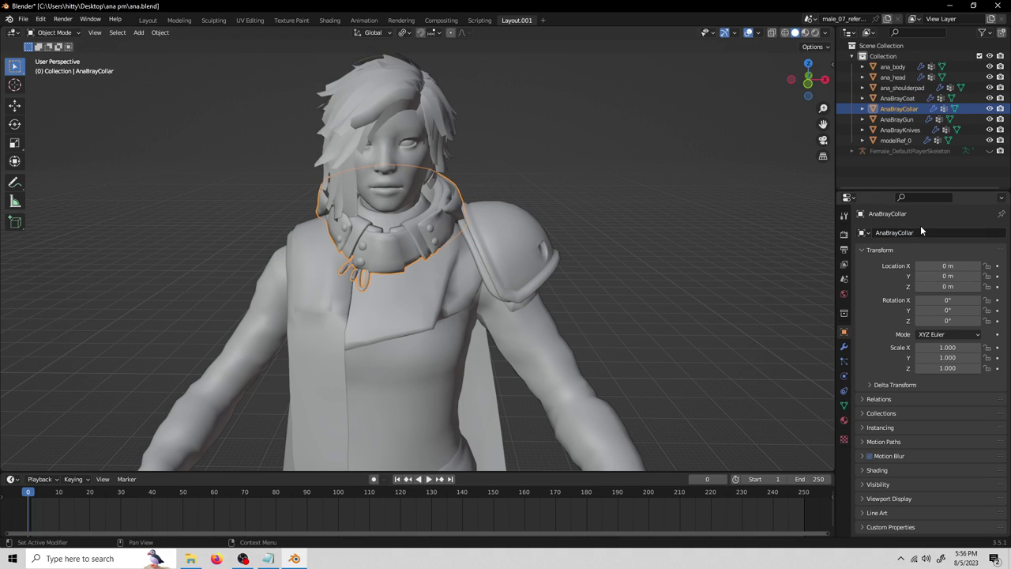
{"action": "type", "text": "ana_collar"}
{"action": "key", "text": "Return"}
Step: Select the cape object and rename it as ana_cape
{"action": "middle_click_drag", "start_coordinate": [633, 279], "coordinate": [600, 301]}
{"action": "left_click", "coordinate": [479, 316]}
{"action": "left_click", "coordinate": [914, 234]}
{"action": "type", "text": "ana_c"}
{"action": "key", "text": "Return"}
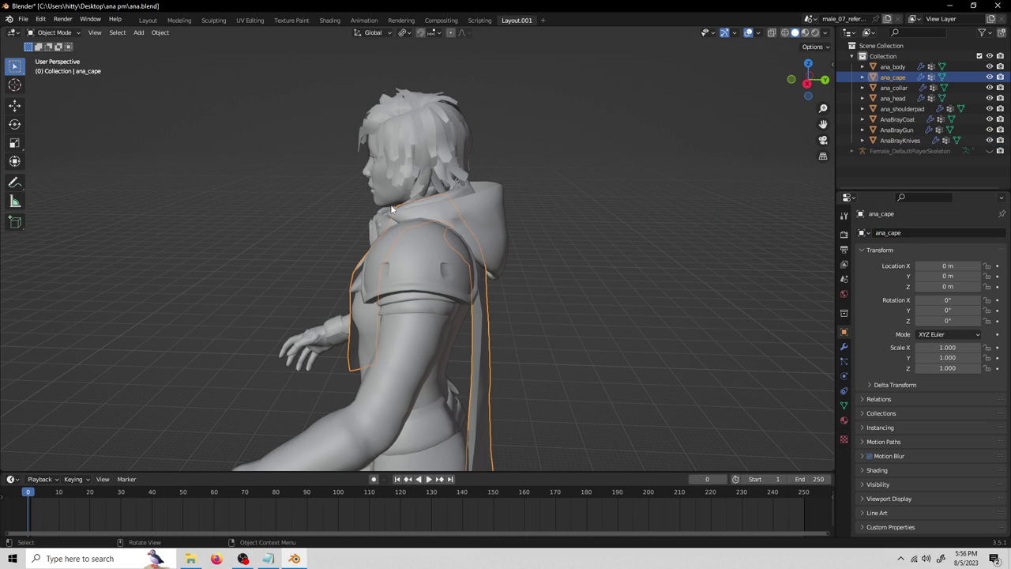
{"action": "middle_click_drag", "start_coordinate": [789, 371], "coordinate": [532, 305]}
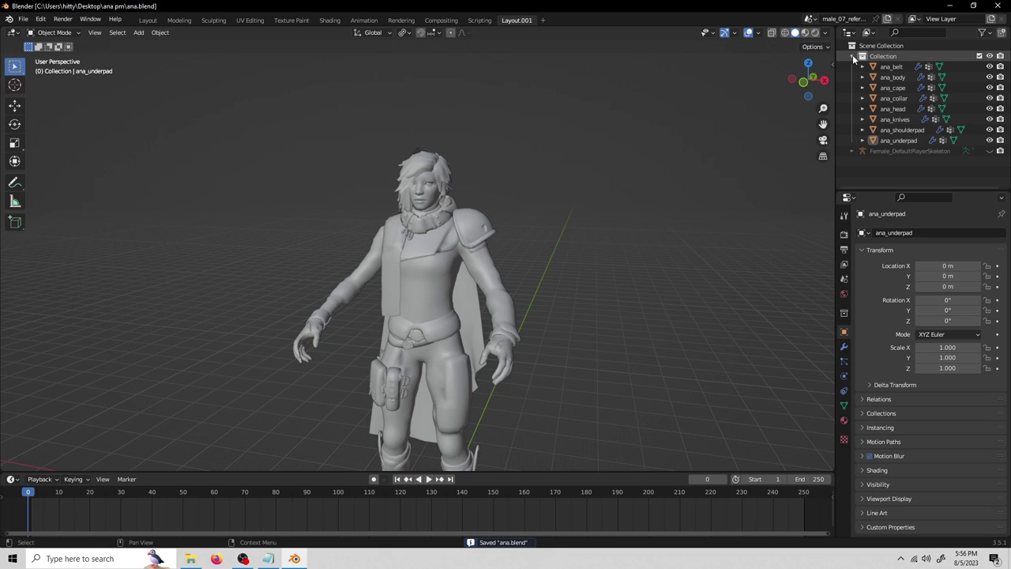
Step: Select all the ana_ mesh objects and move them out of Collection into the Scene Collection
{"action": "left_click", "coordinate": [852, 56]}
{"action": "left_click", "coordinate": [852, 56]}
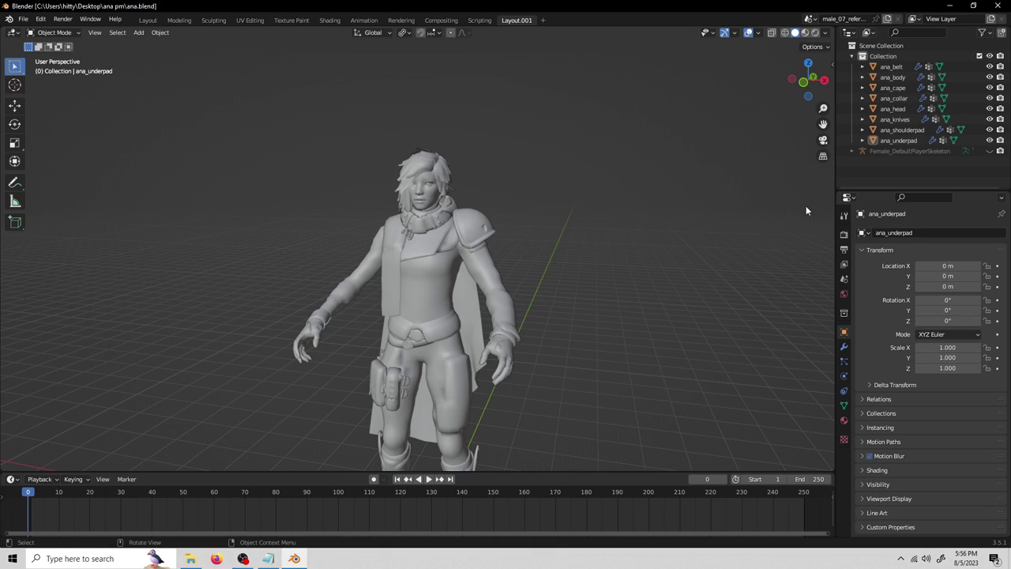
{"action": "left_click", "coordinate": [871, 67]}
{"action": "key", "text": "a"}
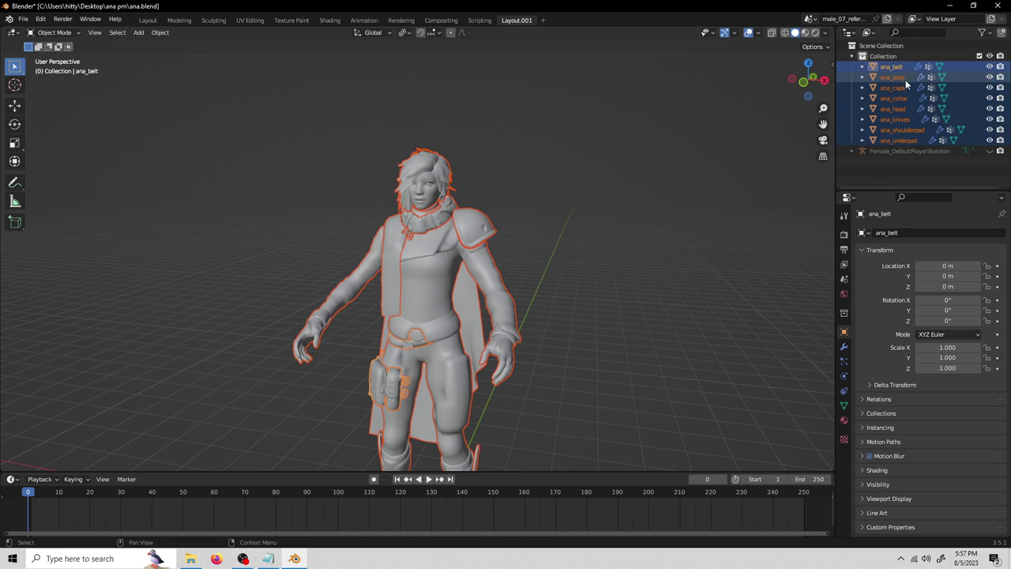
{"action": "left_click_drag", "start_coordinate": [877, 68], "coordinate": [868, 175]}
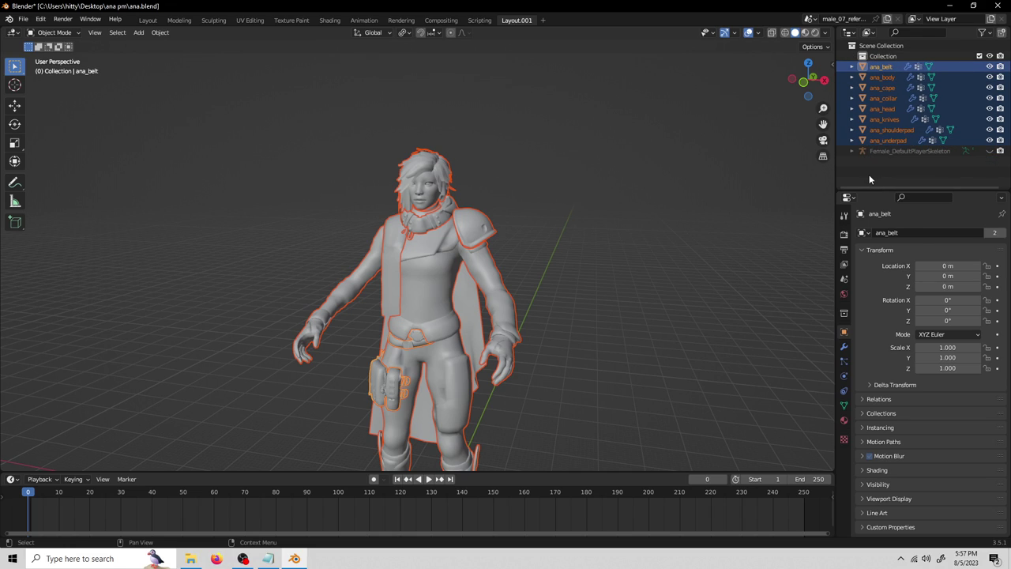
Step: Unhide the Female_DefaultPlayerSkeleton armature and delete the old Collection, leaving its former objects directly under the Scene Collection
{"action": "left_click", "coordinate": [878, 55]}
{"action": "left_click", "coordinate": [988, 151]}
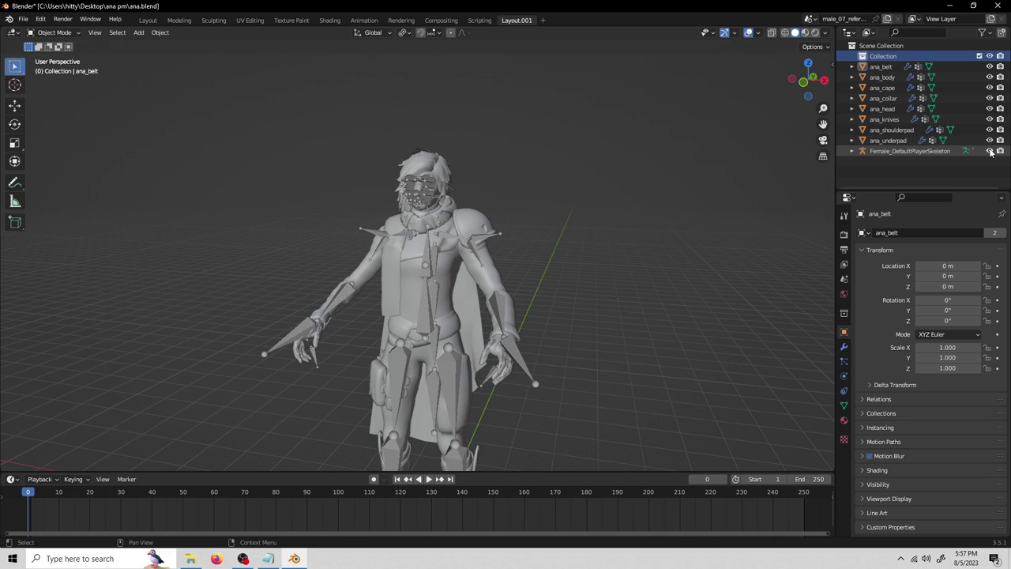
{"action": "right_click", "coordinate": [864, 56]}
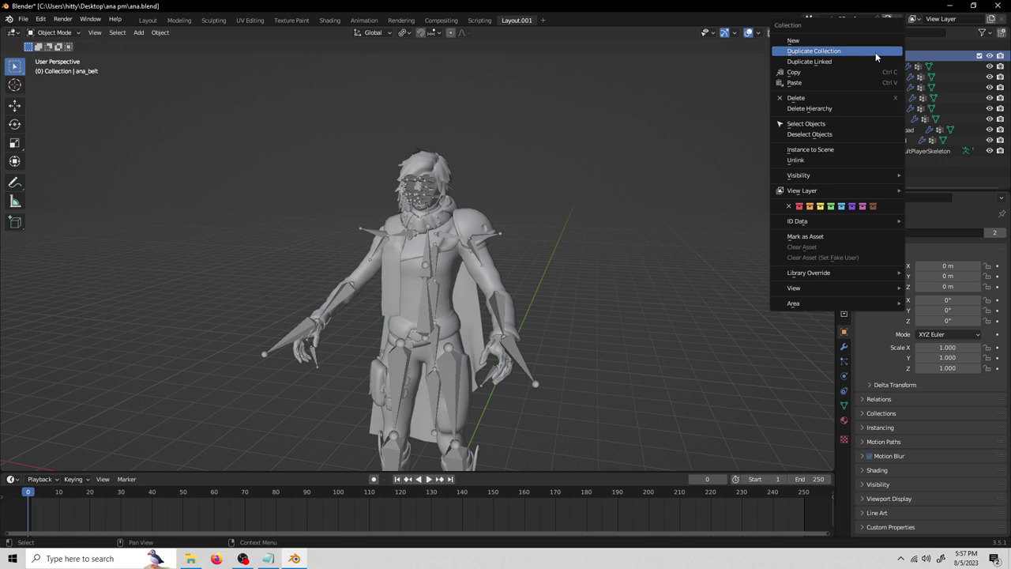
{"action": "left_click", "coordinate": [828, 108]}
{"action": "key", "text": "a"}
{"action": "left_click", "coordinate": [638, 214]}
{"action": "middle_click_drag", "start_coordinate": [521, 237], "coordinate": [557, 236]}
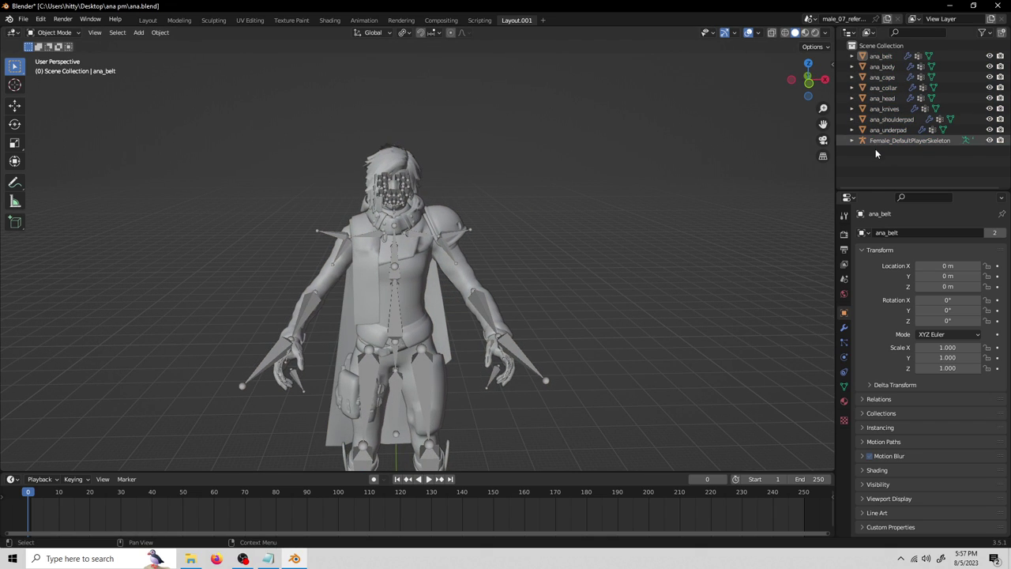
Step: Make ana_body the active object and view its modifiers
{"action": "left_click", "coordinate": [880, 66]}
{"action": "middle_click_drag", "start_coordinate": [672, 267], "coordinate": [694, 265]}
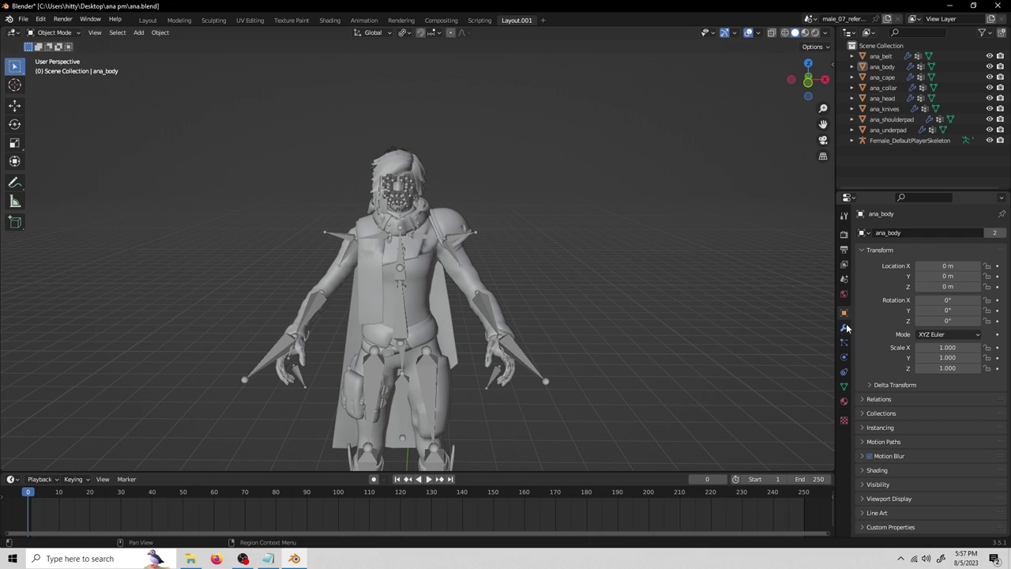
{"action": "left_click", "coordinate": [844, 326]}
Step: Put Female_DefaultPlayerSkeleton in Pose Mode and test-rotate the right upper arm bone to check the mesh deformation
{"action": "left_click", "coordinate": [908, 139]}
{"action": "left_click", "coordinate": [53, 32]}
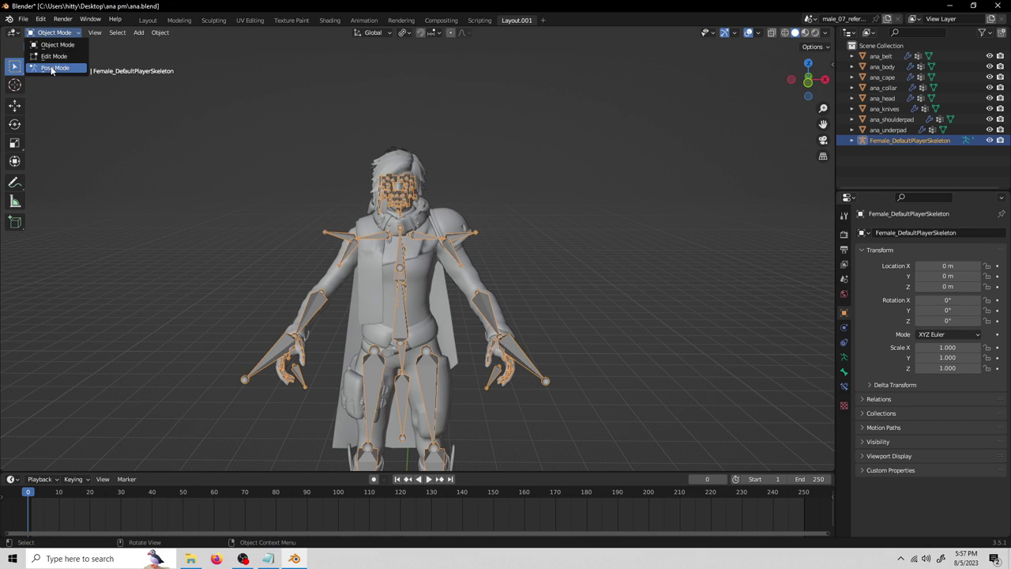
{"action": "left_click", "coordinate": [52, 68]}
{"action": "left_click", "coordinate": [351, 250]}
{"action": "key", "text": "r"}
{"action": "key", "text": "r"}
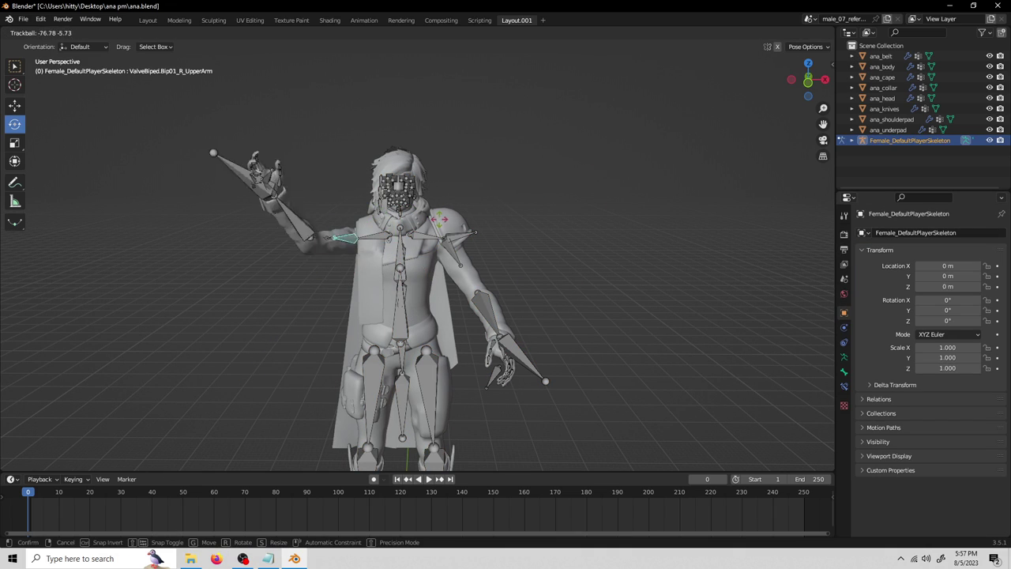
{"action": "key", "text": "Escape"}
Step: Test-rotate and test-move the pelvis bone to check that all parts follow the skeleton
{"action": "left_click", "coordinate": [405, 317]}
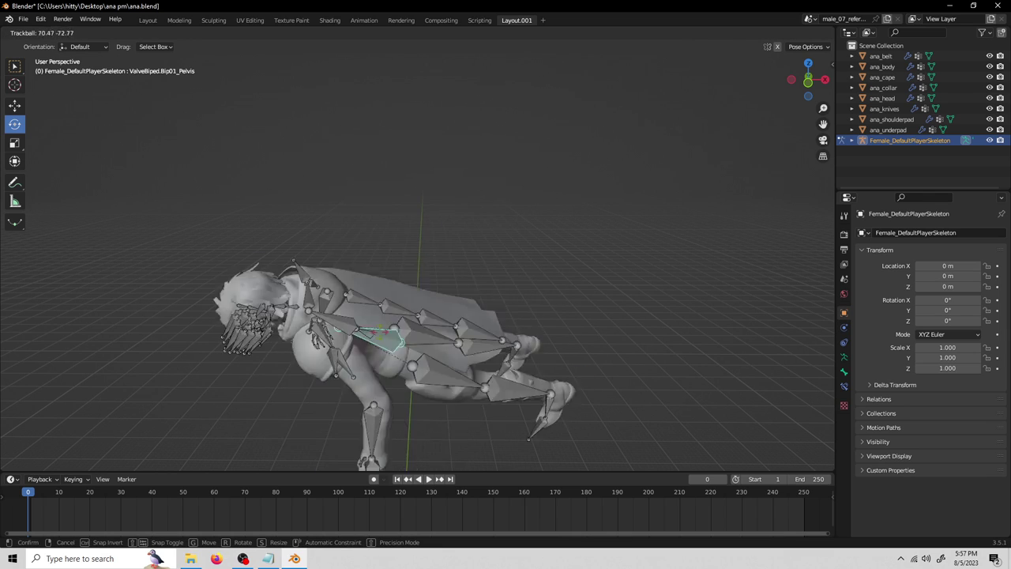
{"action": "right_click", "coordinate": [551, 355]}
{"action": "key", "text": "ctrl+z"}
{"action": "key", "text": "g"}
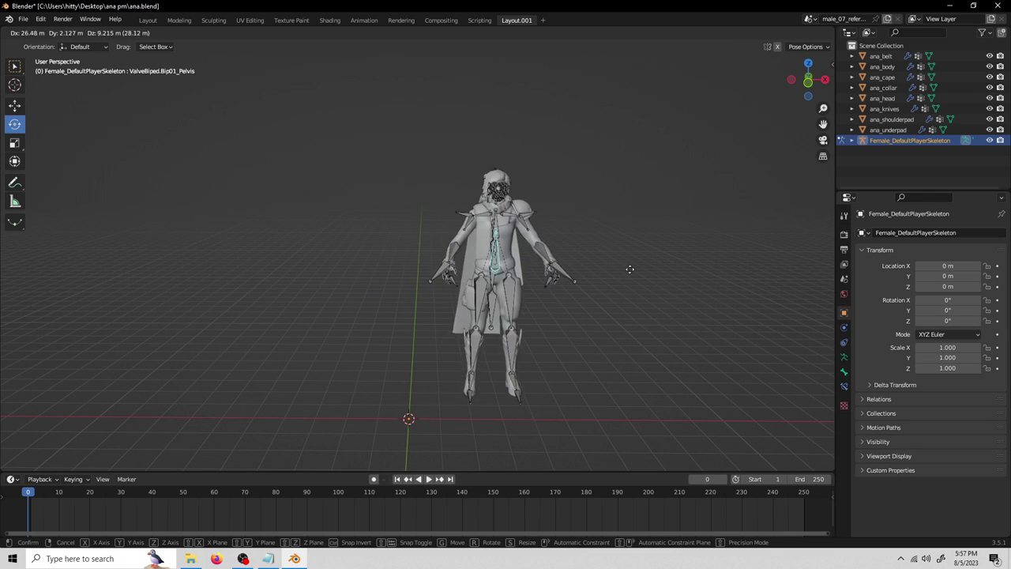
{"action": "key", "text": "Escape"}
{"action": "scroll", "coordinate": [450, 324], "scroll_direction": "up", "scroll_amount": 2}
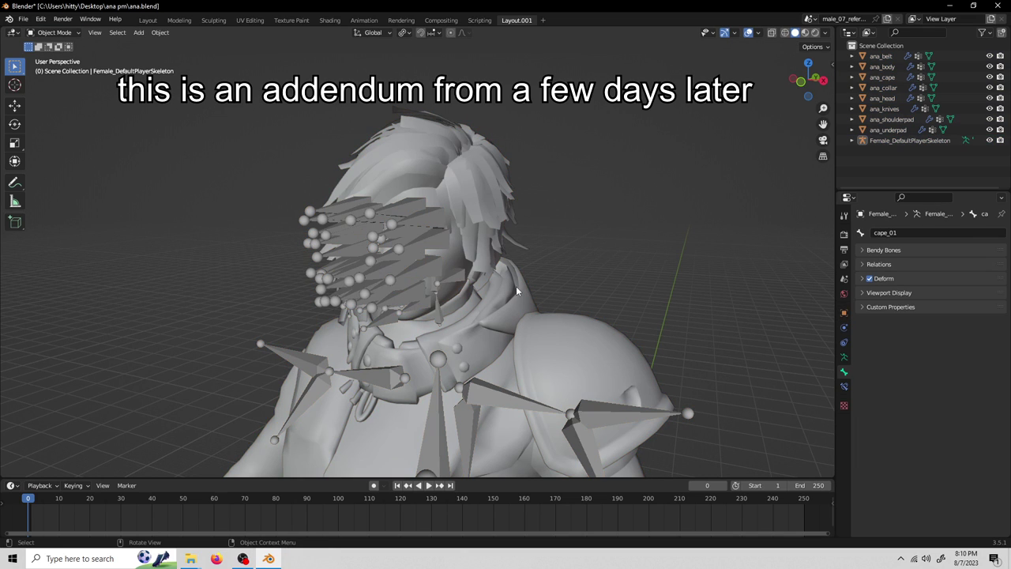
Step: Select the Female_DefaultPlayerSkeleton armature and examine the facial bones around the character's head from several angles
{"action": "middle_click_drag", "start_coordinate": [516, 286], "coordinate": [509, 261]}
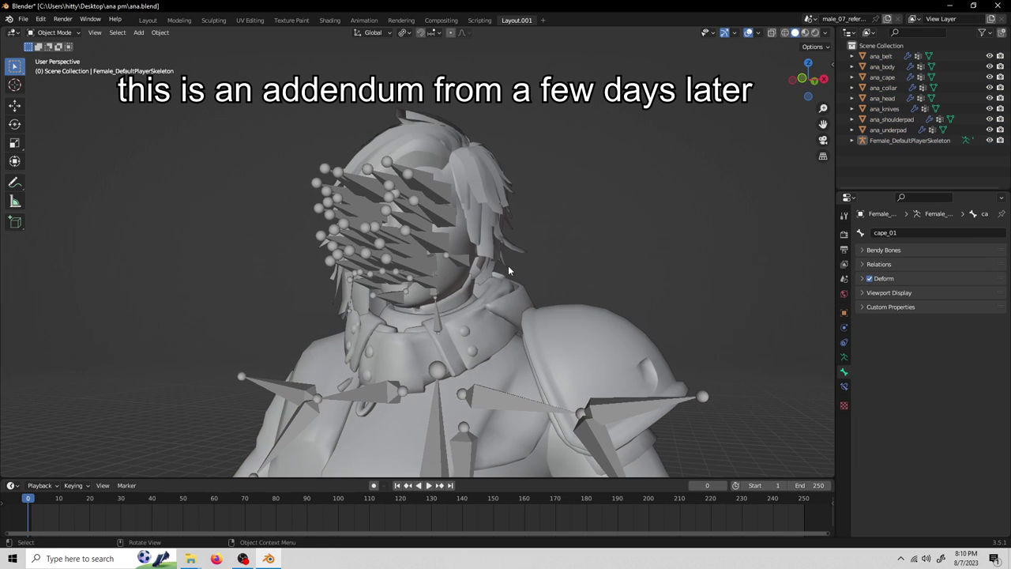
{"action": "middle_click_drag", "start_coordinate": [498, 296], "coordinate": [494, 409]}
{"action": "left_click", "coordinate": [385, 272]}
{"action": "middle_click_drag", "start_coordinate": [510, 334], "coordinate": [405, 269]}
{"action": "scroll", "coordinate": [405, 268], "scroll_direction": "up", "scroll_amount": 5}
{"action": "middle_click_drag", "start_coordinate": [289, 276], "coordinate": [543, 333]}
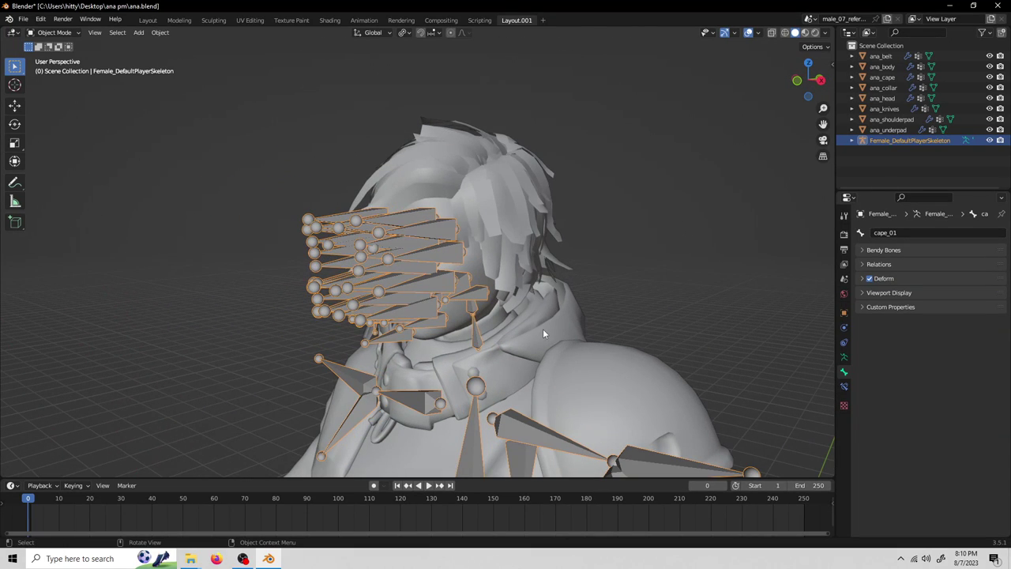
{"action": "left_click", "coordinate": [466, 319]}
{"action": "middle_click_drag", "start_coordinate": [466, 319], "coordinate": [518, 320]}
{"action": "left_click", "coordinate": [428, 289]}
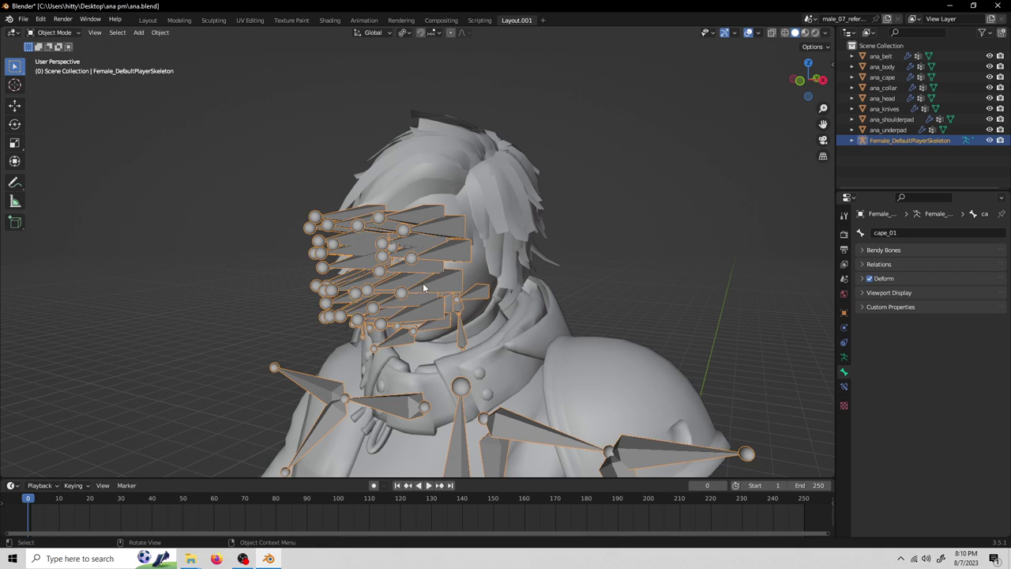
Step: Enter Edit Mode on Female_DefaultPlayerSkeleton and circle-select the outer tips of the facial bones in front of the head
{"action": "left_click", "coordinate": [54, 33]}
{"action": "left_click", "coordinate": [49, 60]}
{"action": "middle_click_drag", "start_coordinate": [535, 252], "coordinate": [466, 232]}
{"action": "key", "text": "a"}
{"action": "key", "text": "alt+a"}
{"action": "key", "text": "c"}
{"action": "scroll", "coordinate": [303, 233], "scroll_direction": "down", "scroll_amount": 5}
{"action": "scroll", "coordinate": [300, 240], "scroll_direction": "up", "scroll_amount": 2}
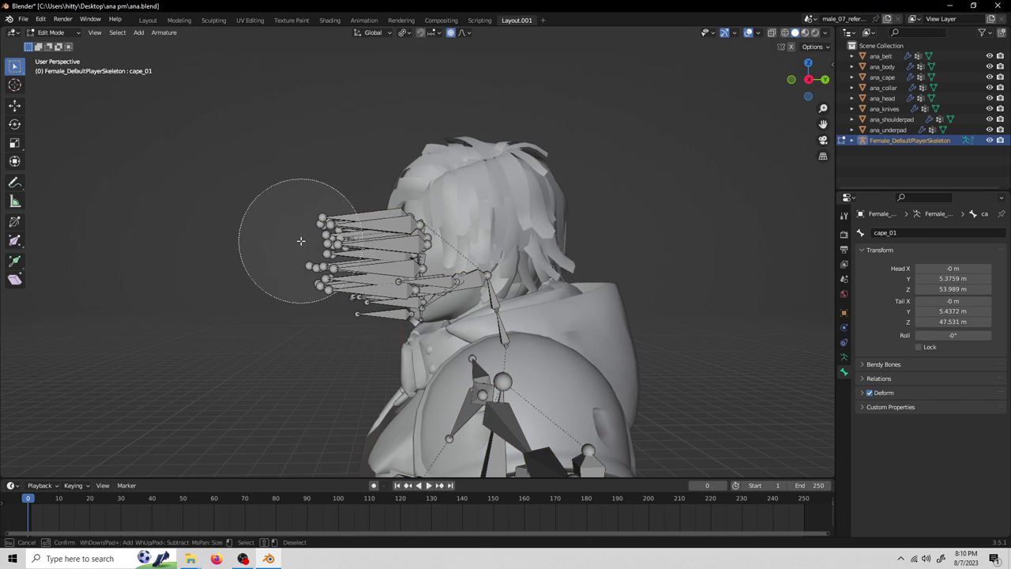
{"action": "mouse_move", "coordinate": [297, 231]}
{"action": "left_mouse_down"}
{"action": "mouse_move", "coordinate": [320, 293]}
{"action": "mouse_move", "coordinate": [375, 277]}
{"action": "left_mouse_up"}
{"action": "key", "text": "Escape"}
{"action": "key", "text": "x"}
{"action": "middle_click_drag", "start_coordinate": [410, 289], "coordinate": [536, 294]}
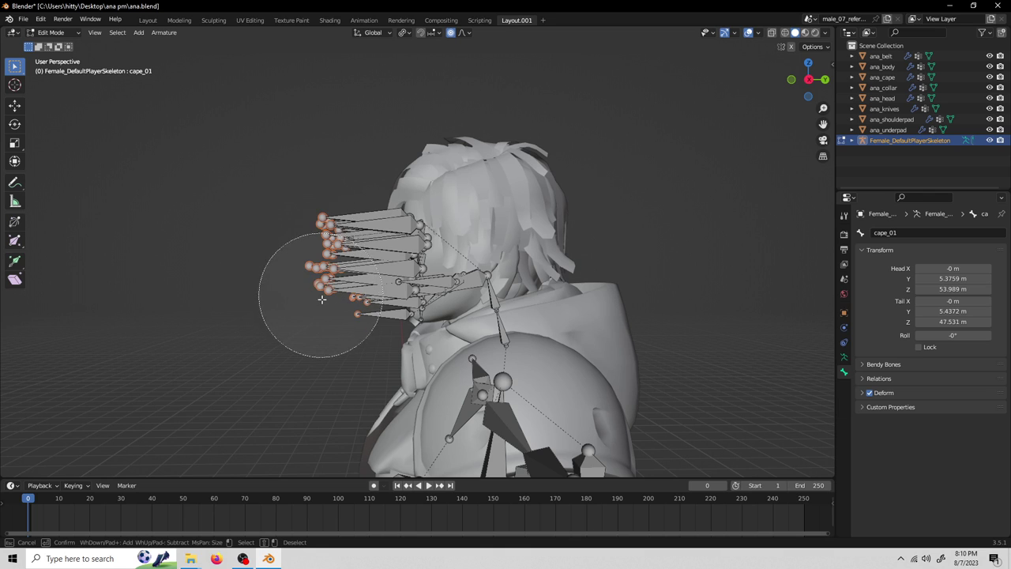
{"action": "left_click", "coordinate": [466, 294]}
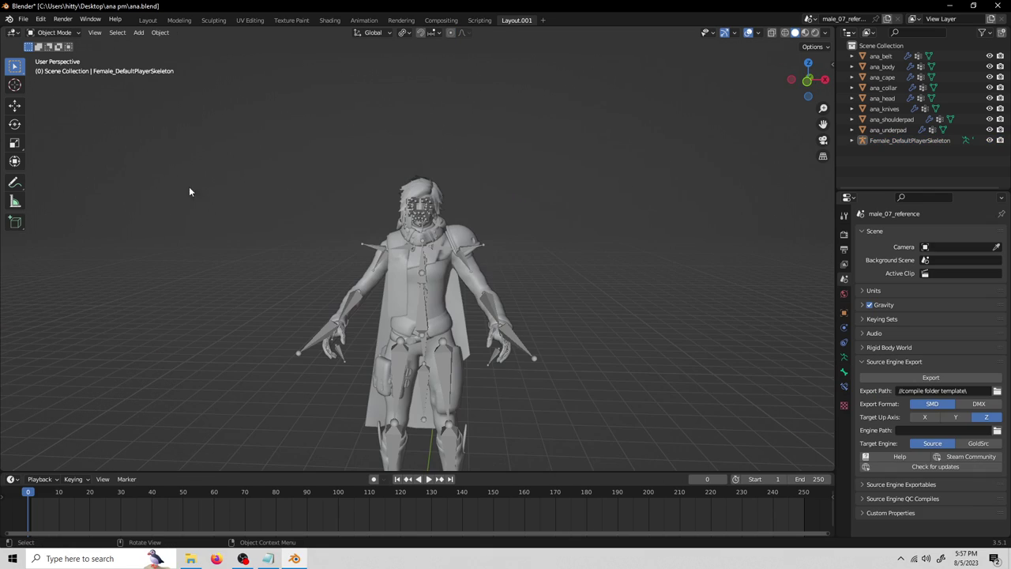
Step: Apply the location, rotation and scale of all ana meshes and the Female_DefaultPlayerSkeleton armature
{"action": "scroll", "coordinate": [235, 233], "scroll_direction": "down", "scroll_amount": 2}
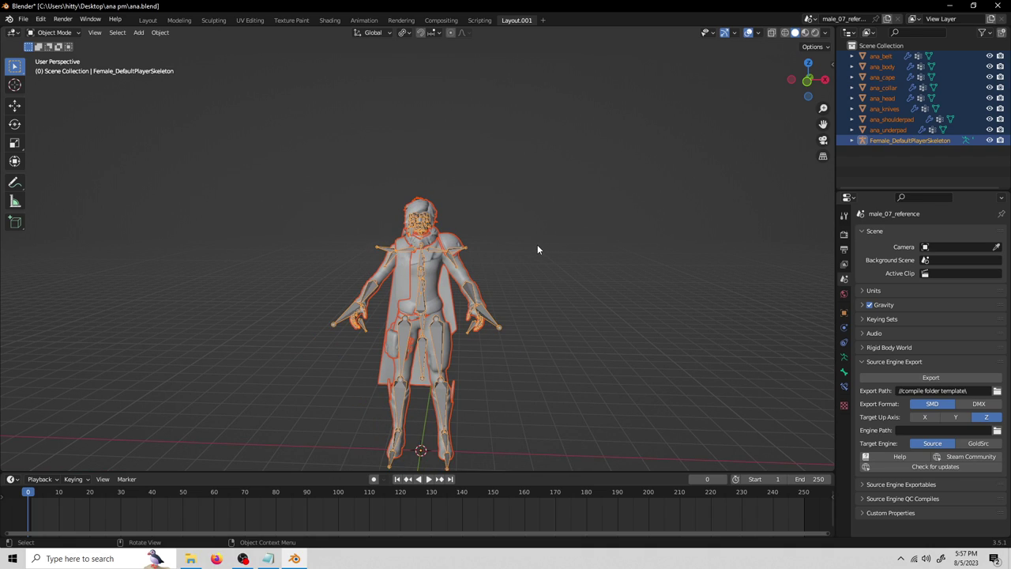
{"action": "scroll", "coordinate": [533, 247], "scroll_direction": "down", "scroll_amount": 2}
{"action": "scroll", "coordinate": [504, 257], "scroll_direction": "up", "scroll_amount": 3}
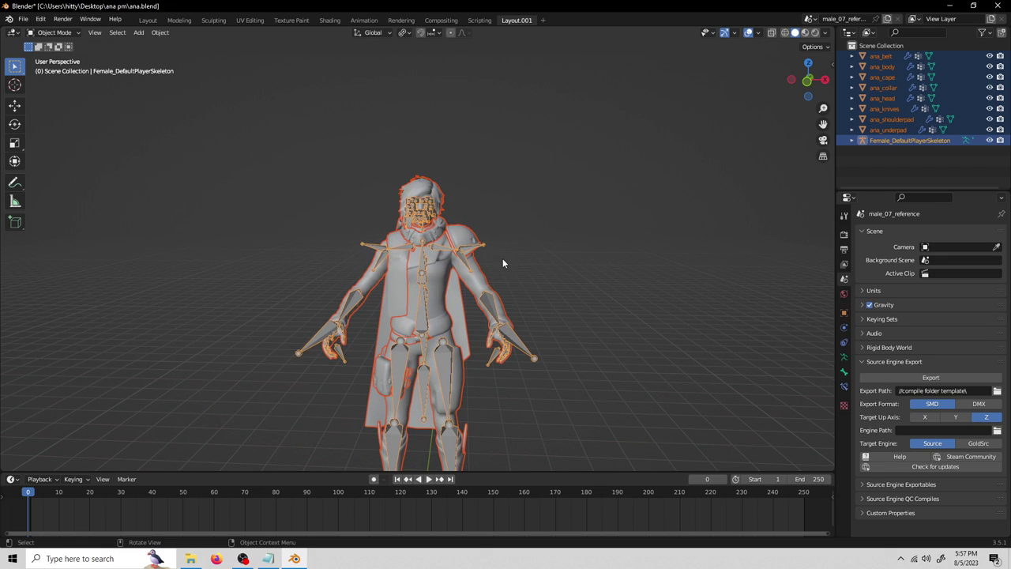
{"action": "key", "text": "ctrl+a"}
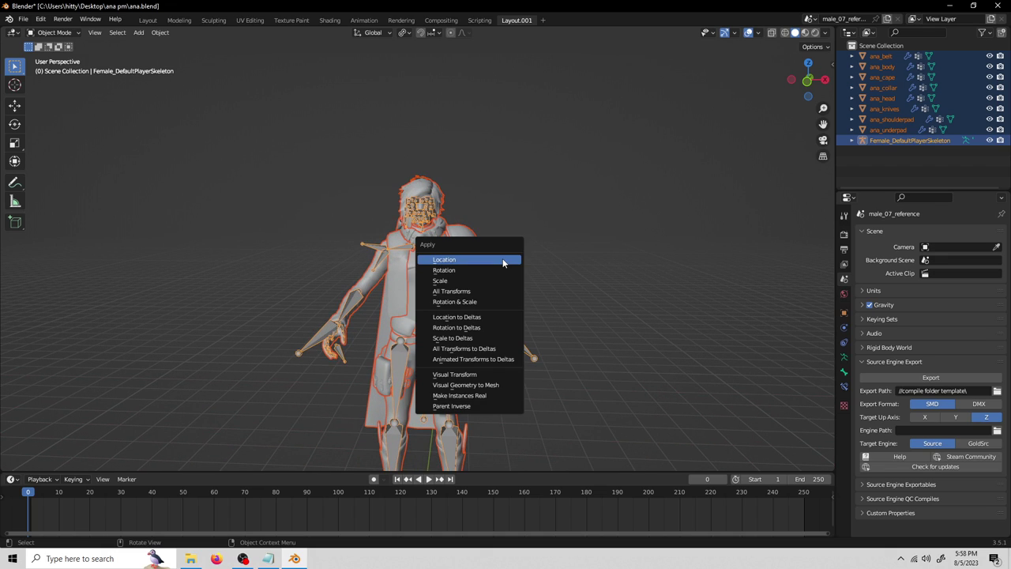
{"action": "left_click", "coordinate": [503, 261]}
{"action": "key", "text": "ctrl+a"}
{"action": "left_click", "coordinate": [502, 267]}
{"action": "key", "text": "ctrl+a"}
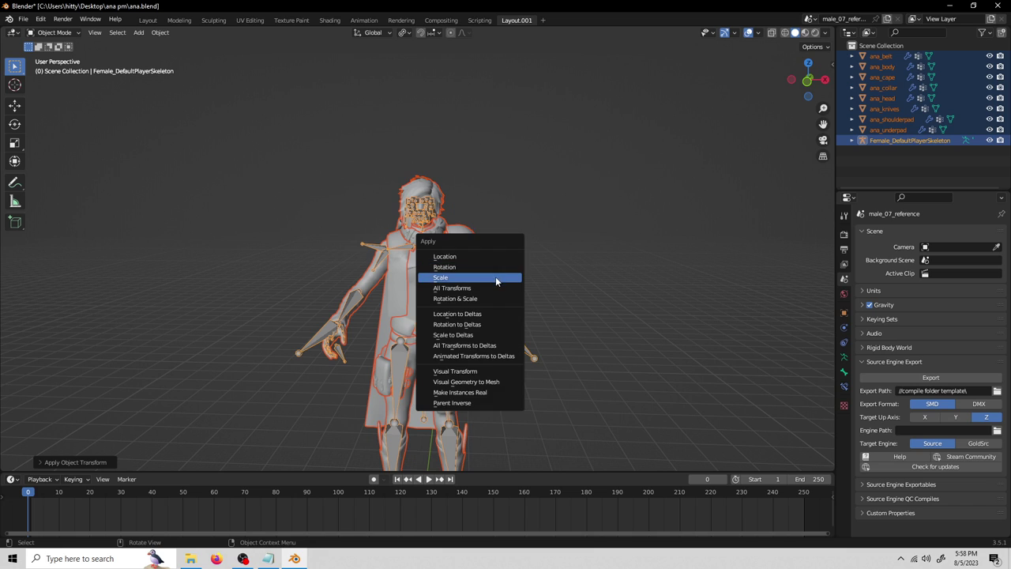
{"action": "left_click", "coordinate": [495, 278]}
{"action": "middle_click_drag", "start_coordinate": [522, 264], "coordinate": [544, 339]}
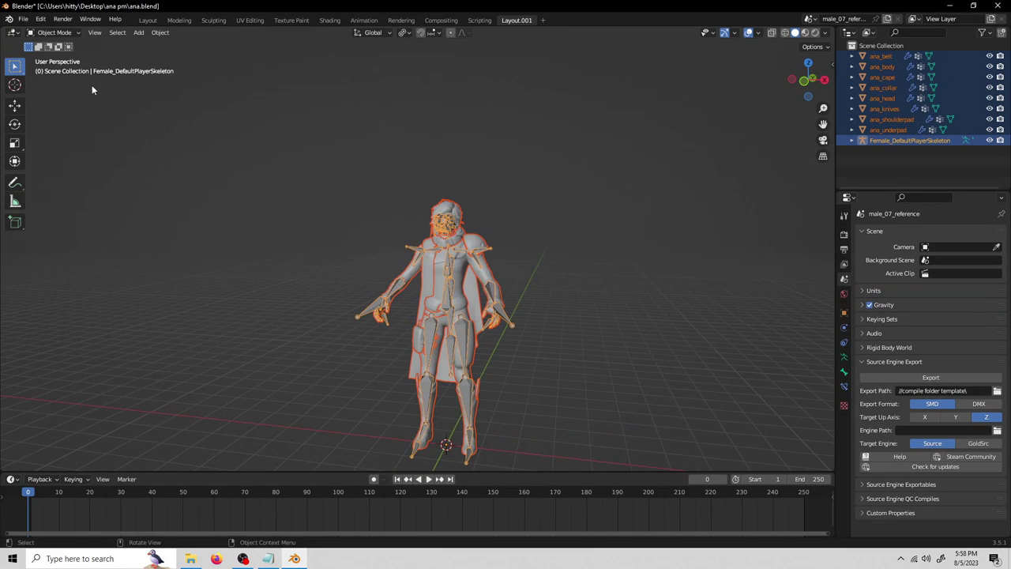
Step: Export all selected objects in the Source Engine SMD format
{"action": "left_click", "coordinate": [24, 20]}
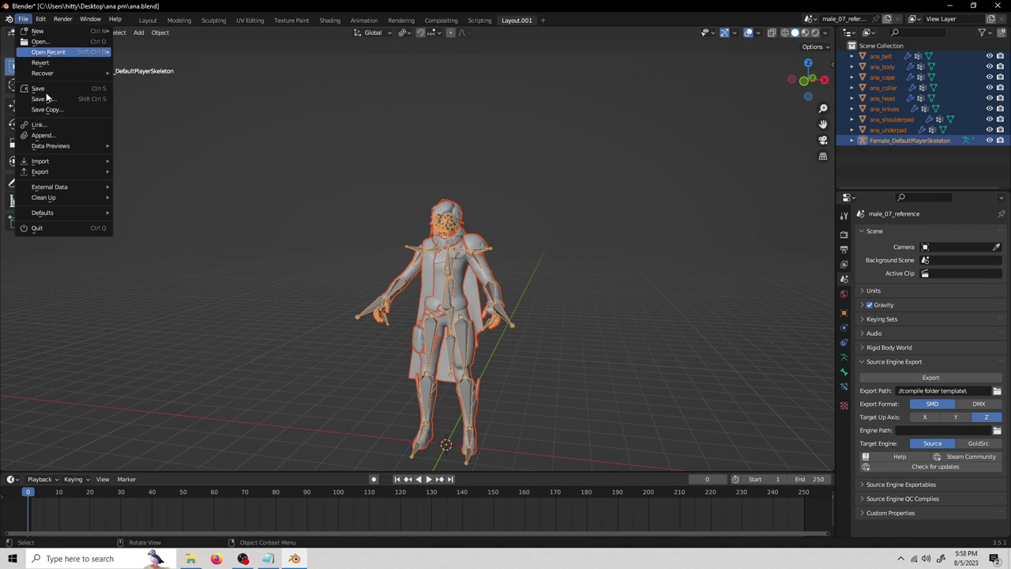
{"action": "mouse_move", "coordinate": [47, 169]}
{"action": "mouse_move", "coordinate": [180, 308]}
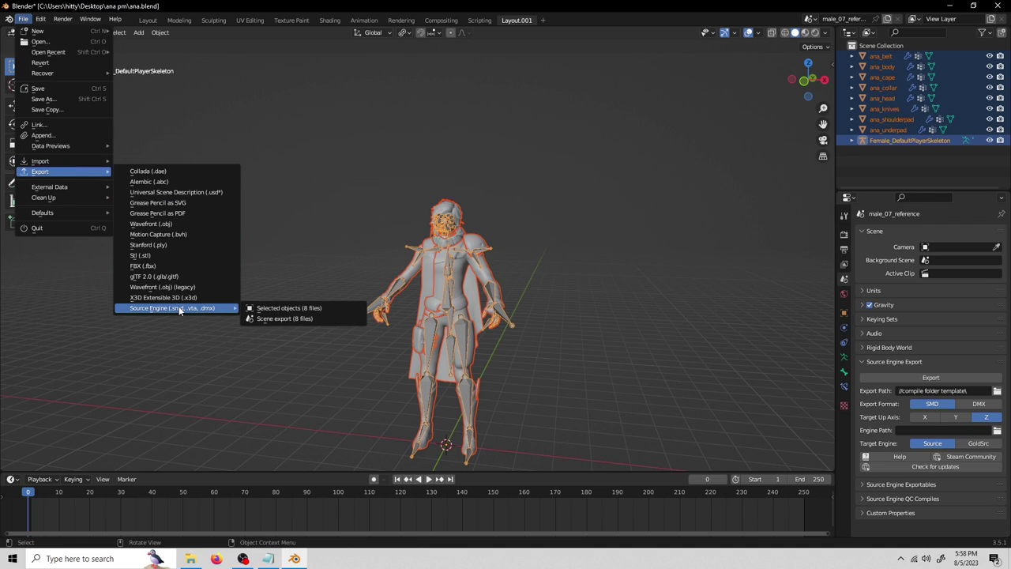
{"action": "left_click", "coordinate": [343, 308]}
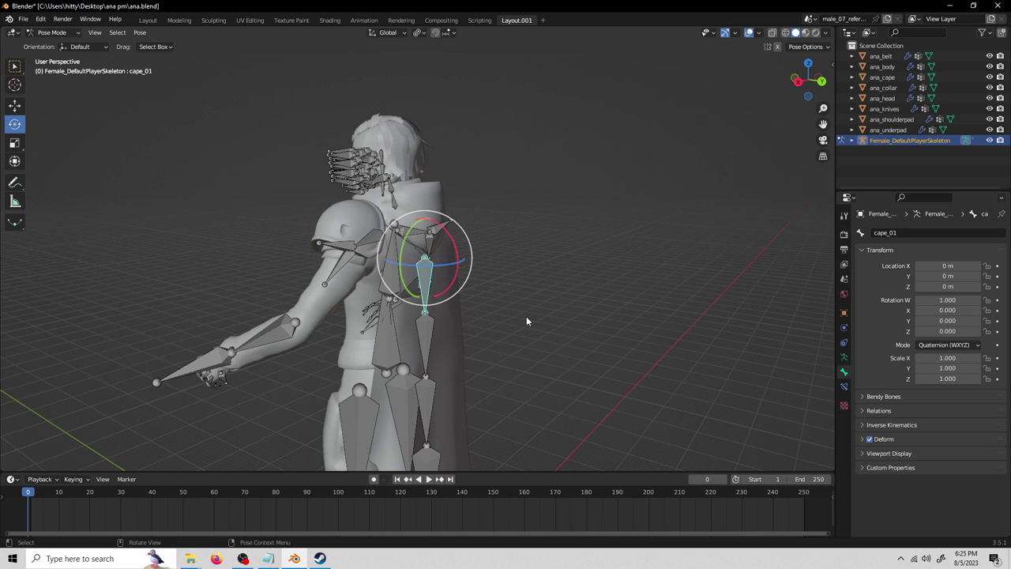
Step: Return Female_DefaultPlayerSkeleton from Pose Mode to Object Mode and view the whole character from the front
{"action": "middle_click_drag", "start_coordinate": [526, 315], "coordinate": [646, 364]}
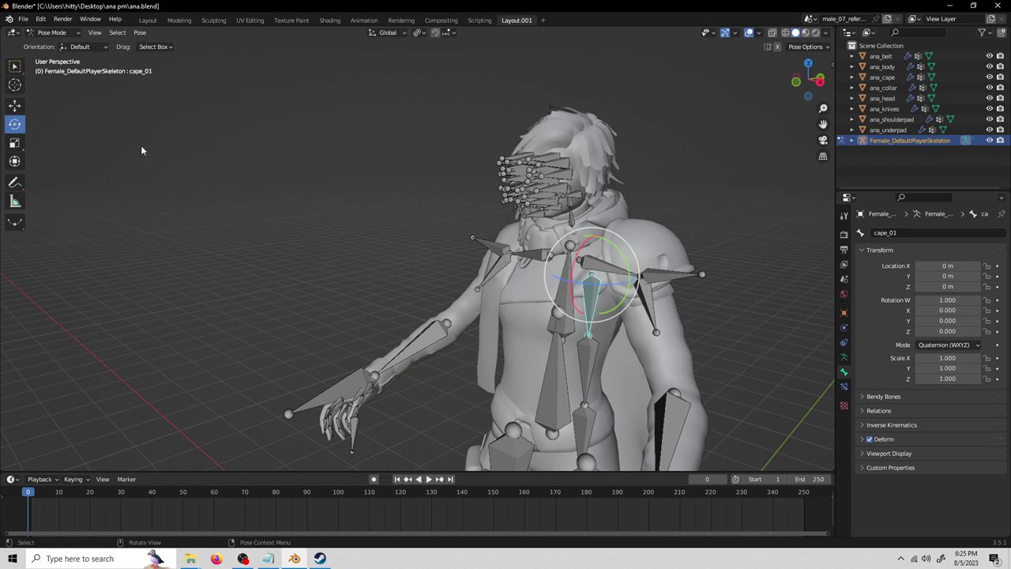
{"action": "left_click", "coordinate": [51, 33]}
{"action": "left_click", "coordinate": [46, 50]}
{"action": "middle_click_drag", "start_coordinate": [363, 189], "coordinate": [401, 281]}
{"action": "scroll", "coordinate": [401, 281], "scroll_direction": "down", "scroll_amount": 4}
{"action": "middle_click_drag", "start_coordinate": [437, 327], "coordinate": [527, 342]}
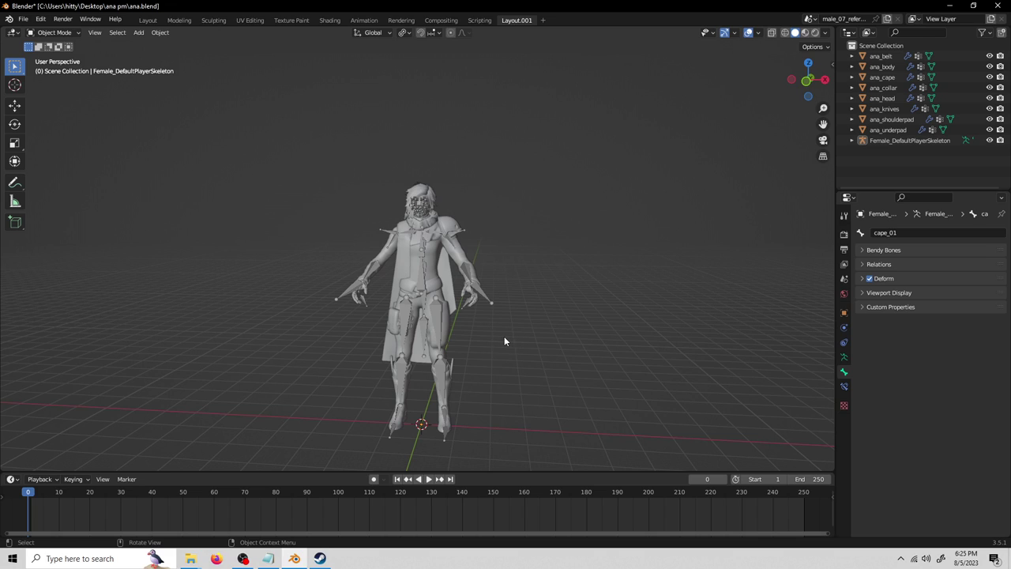
{"action": "scroll", "coordinate": [490, 345], "scroll_direction": "up", "scroll_amount": 3}
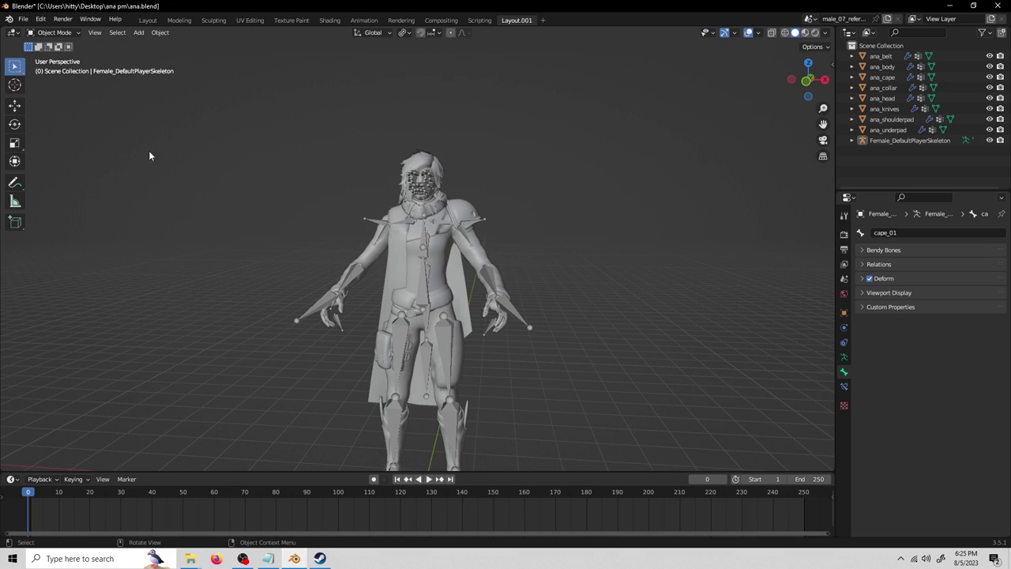
{"action": "left_click", "coordinate": [23, 18]}
{"action": "left_click", "coordinate": [53, 75]}
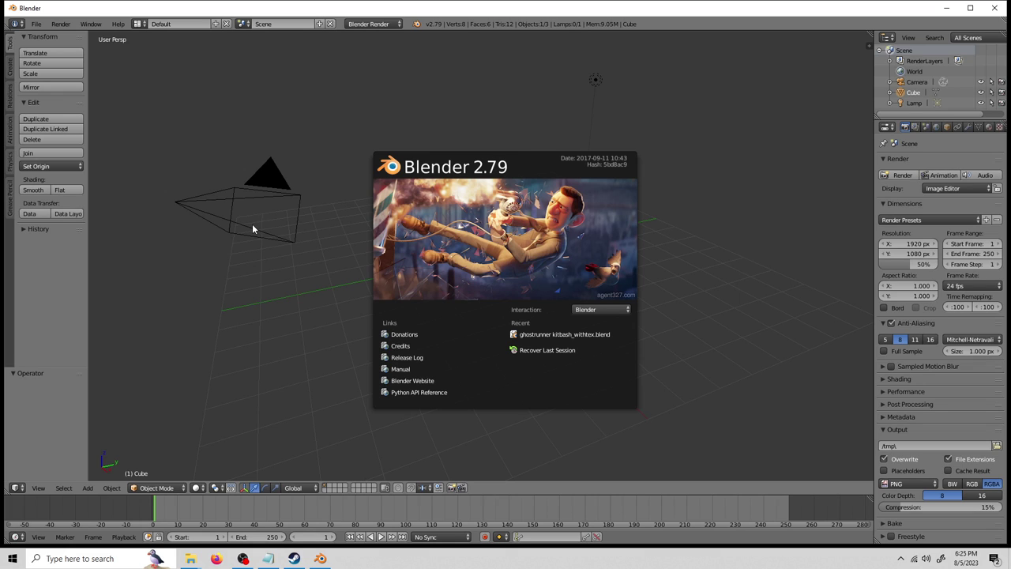
Step: Switch to Blender 2.79, snap the 3D cursor to the center and deselect all objects of the default scene
{"action": "left_click", "coordinate": [312, 211]}
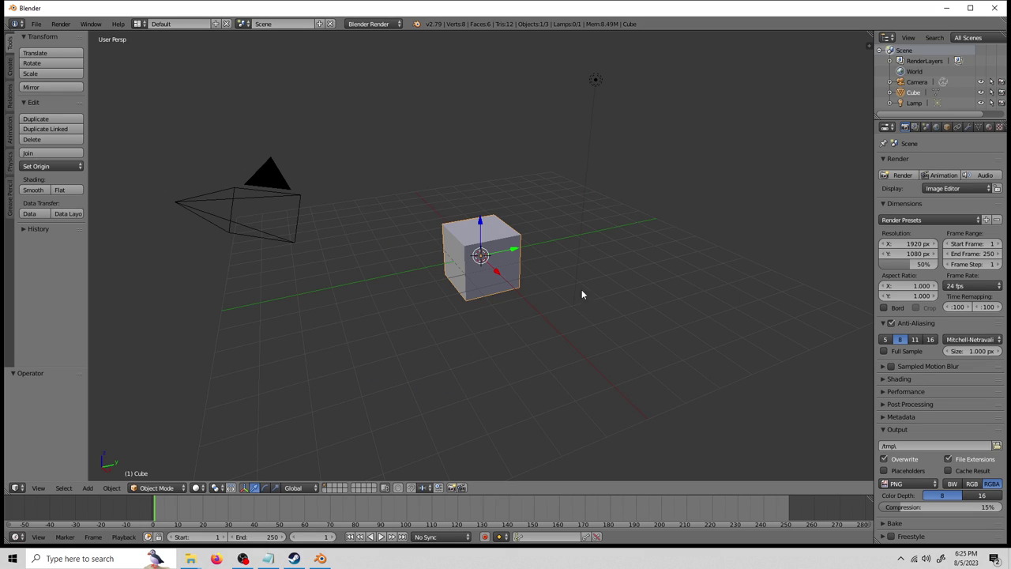
{"action": "key", "text": "shift+s"}
{"action": "left_click", "coordinate": [498, 189]}
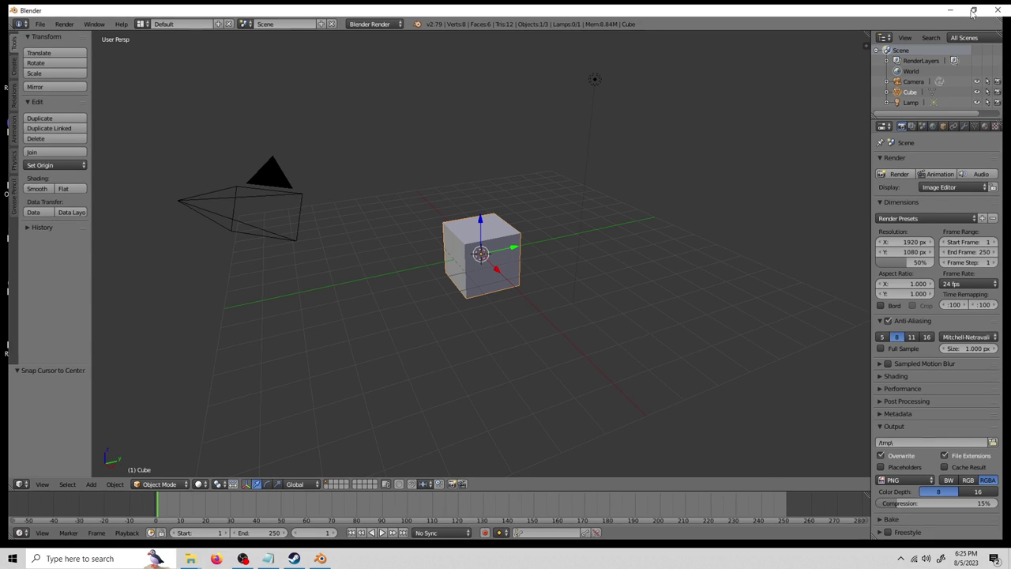
{"action": "key", "text": "a"}
{"action": "key", "text": "a"}
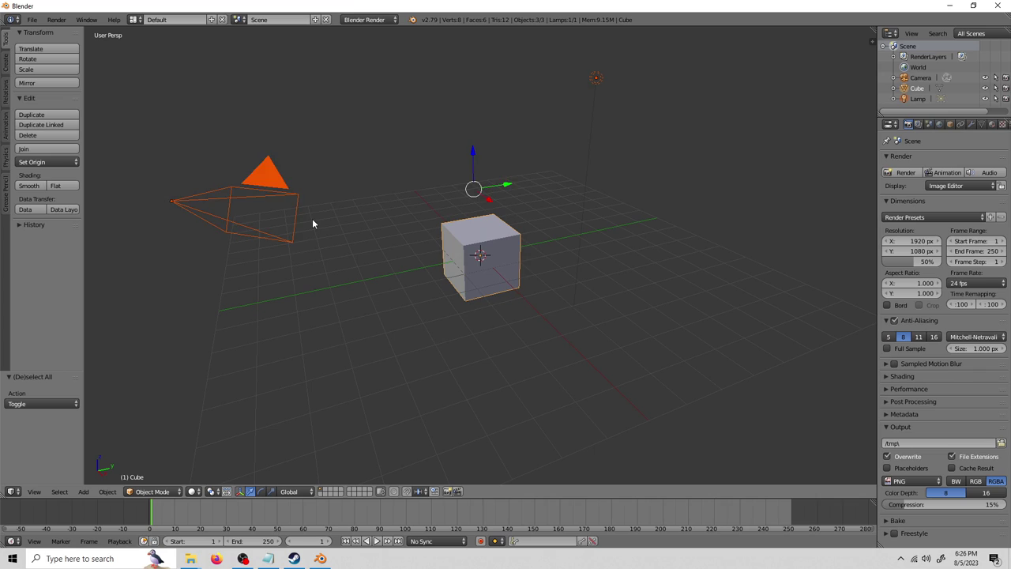
{"action": "key", "text": "a"}
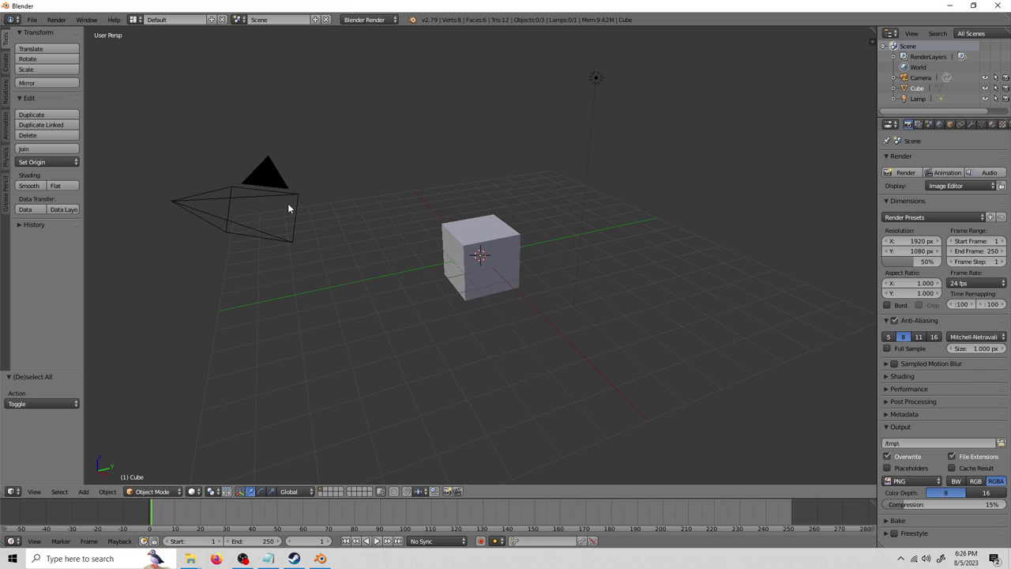
Step: Open proportion_trick_2.7_new.blend from the Proportion_Trick folder and load its Proportion Trick script
{"action": "left_click", "coordinate": [32, 19]}
{"action": "left_click", "coordinate": [61, 45]}
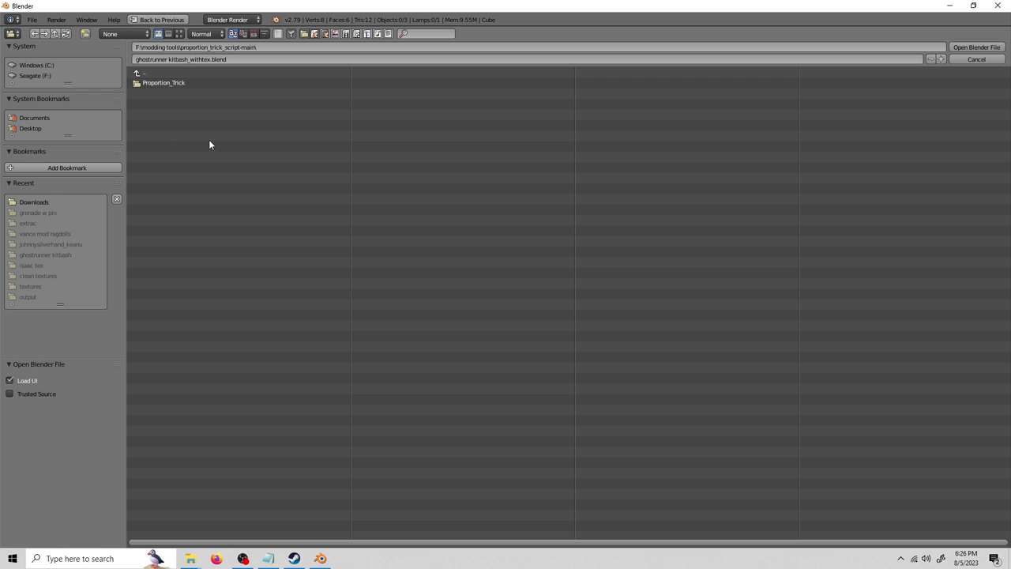
{"action": "left_click", "coordinate": [191, 83]}
{"action": "left_click", "coordinate": [158, 118]}
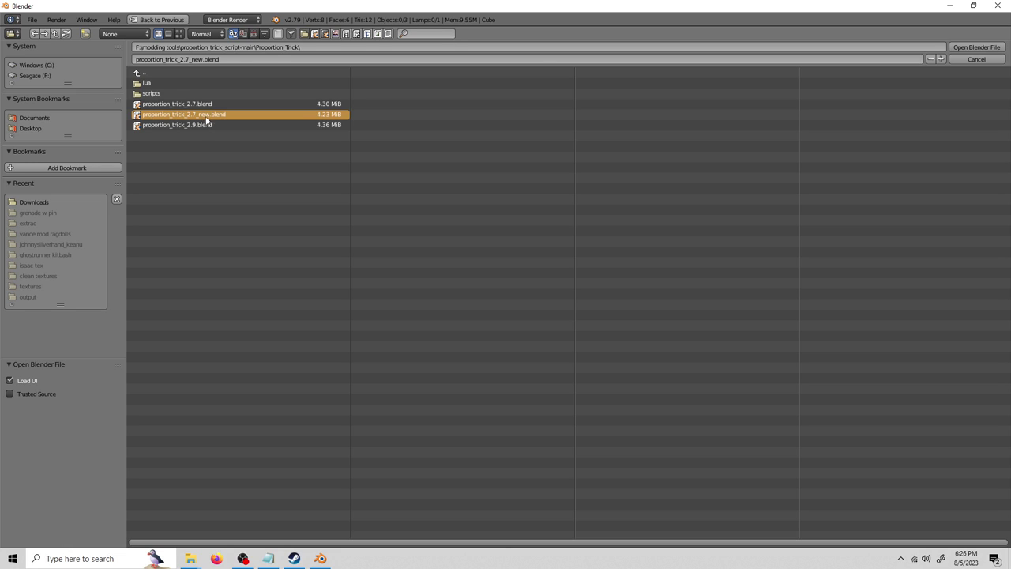
{"action": "key", "text": "Return"}
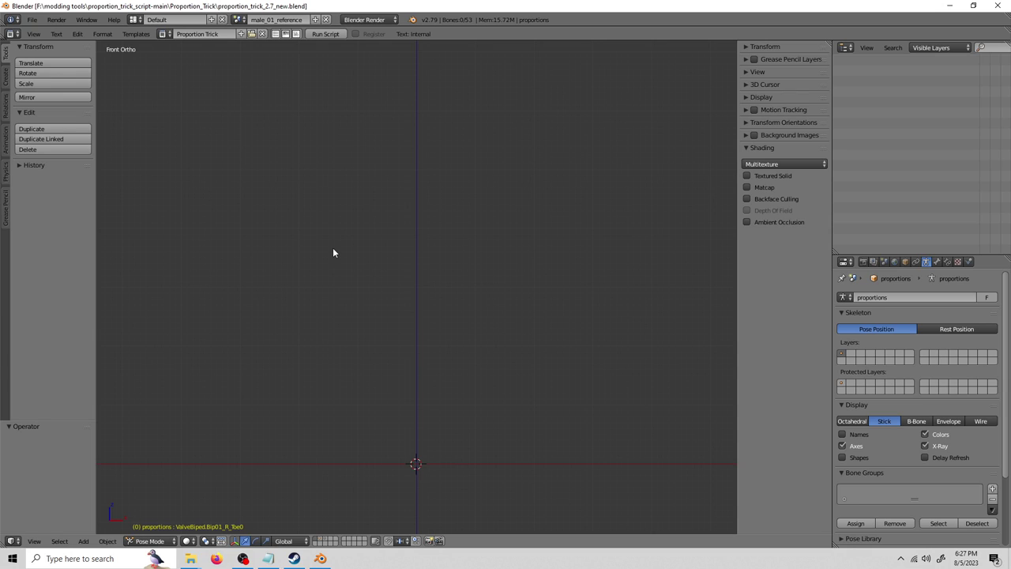
{"action": "left_click", "coordinate": [165, 34]}
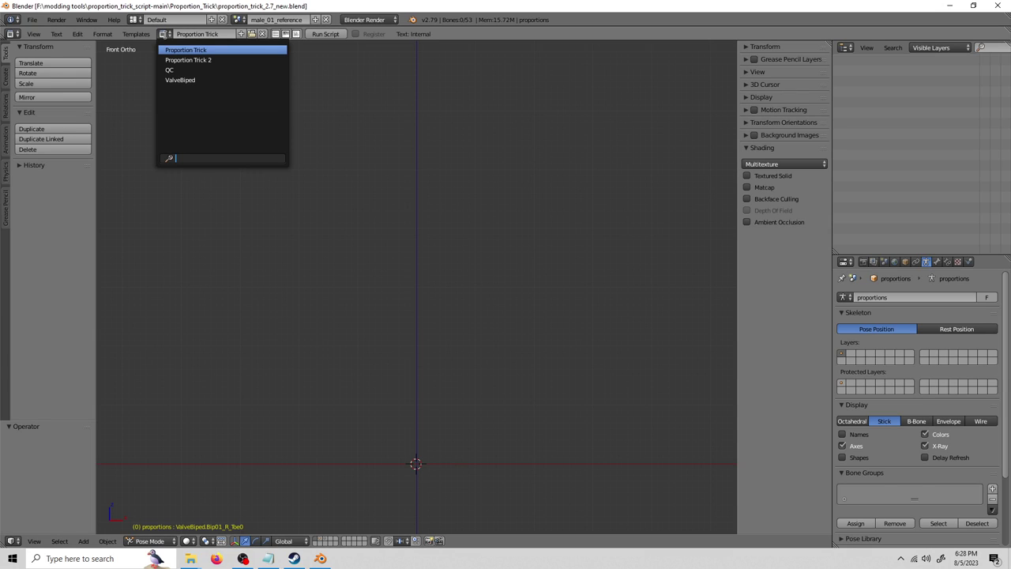
{"action": "left_click", "coordinate": [184, 52]}
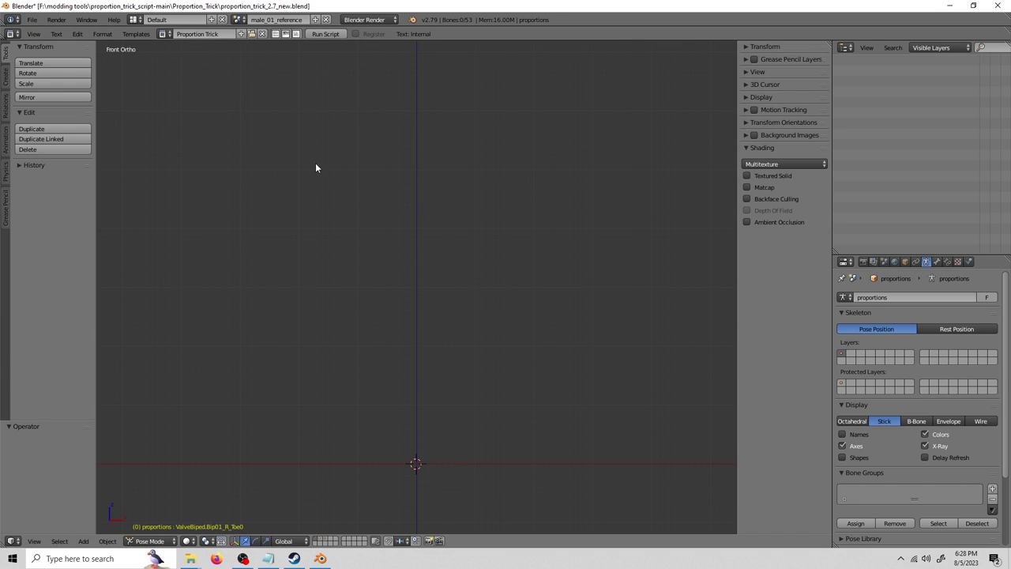
Step: Import ana_head.smd from the desktop's ana pm\compile folder template with Bone Append Mode Make New Armature, and deselect everything
{"action": "left_click", "coordinate": [31, 20]}
{"action": "mouse_move", "coordinate": [56, 227]}
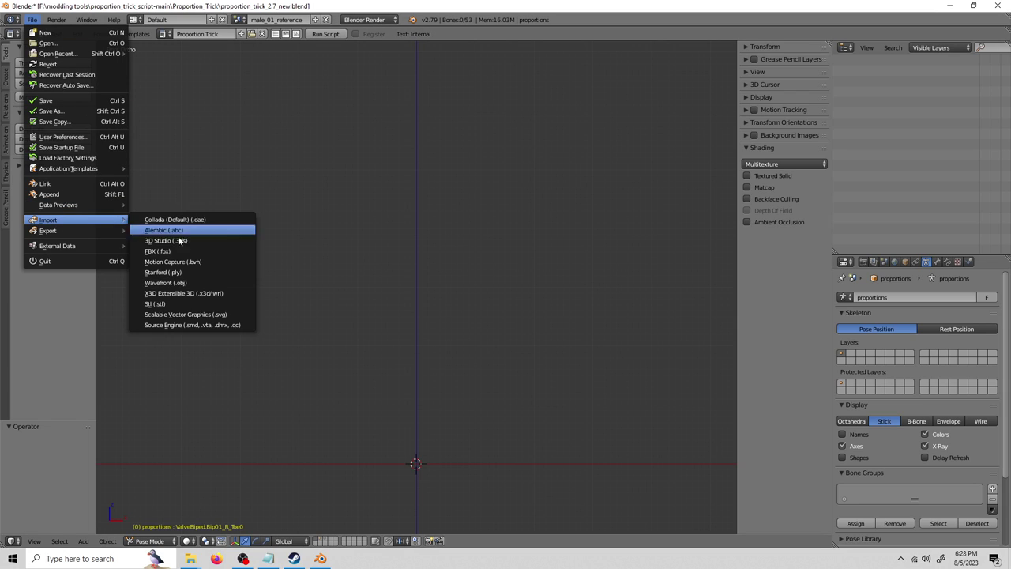
{"action": "left_click", "coordinate": [176, 324]}
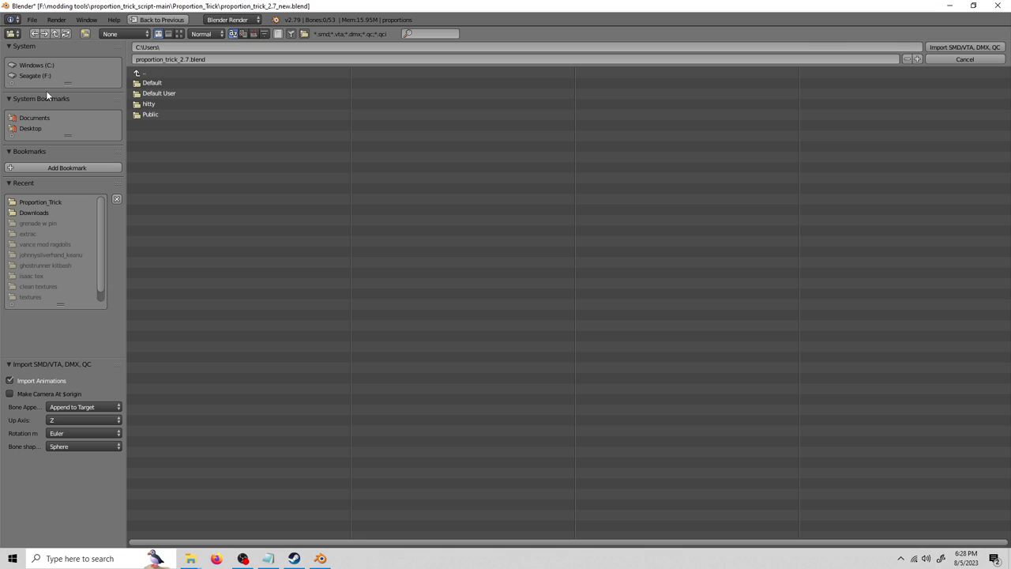
{"action": "left_click", "coordinate": [32, 131]}
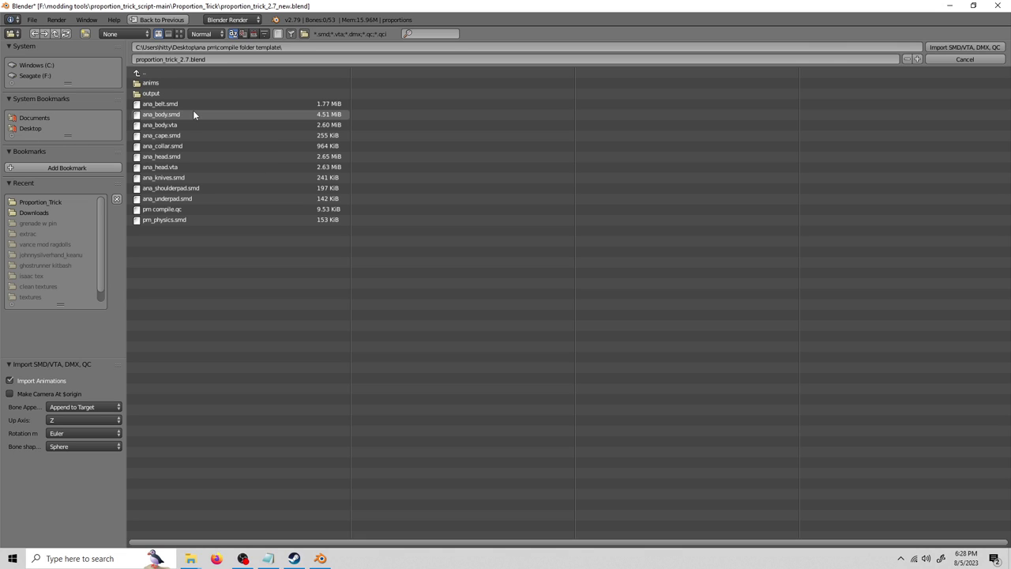
{"action": "left_click", "coordinate": [189, 156]}
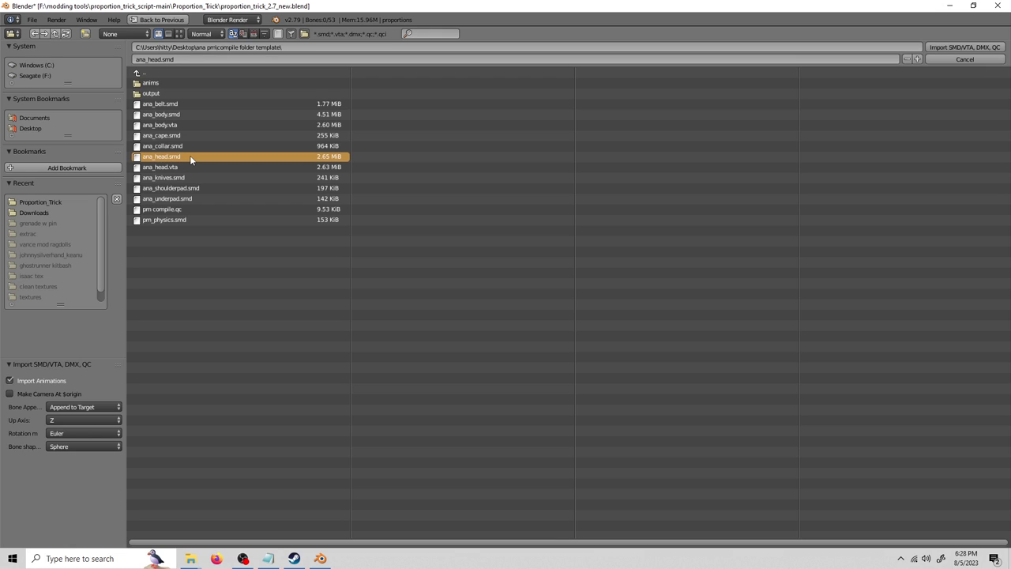
{"action": "left_click", "coordinate": [79, 407]}
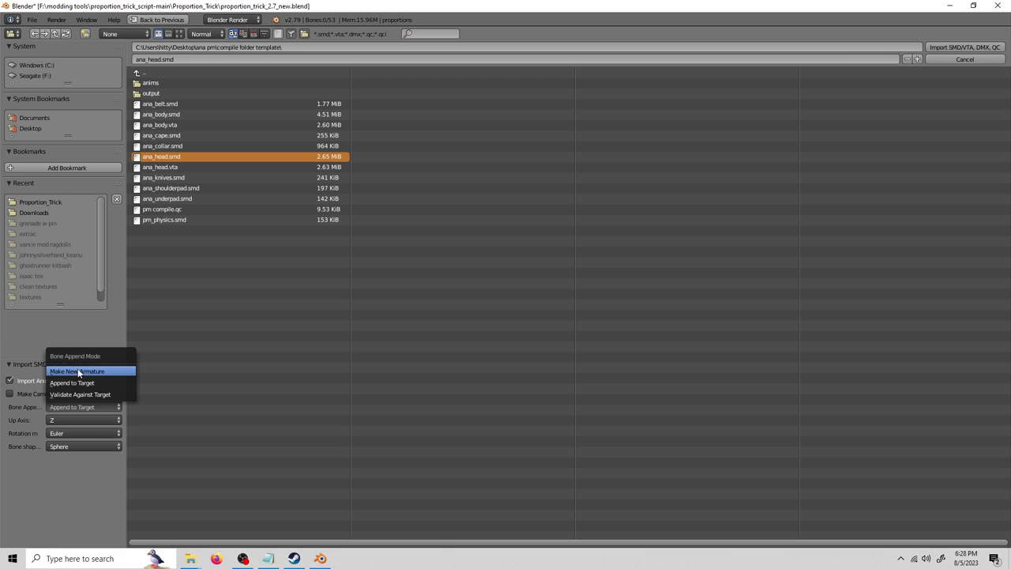
{"action": "left_click", "coordinate": [77, 370]}
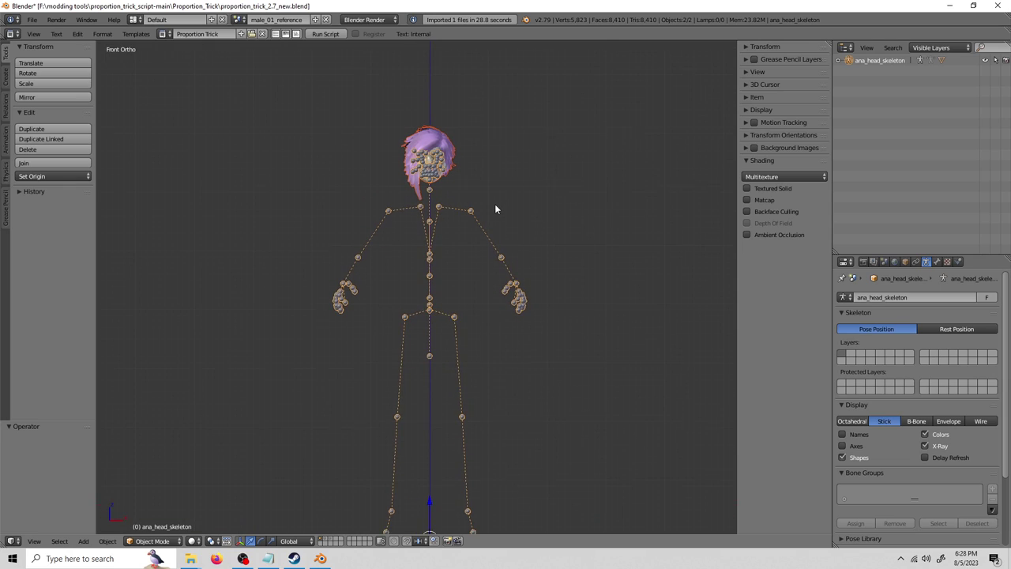
{"action": "key", "text": "a"}
{"action": "scroll", "coordinate": [485, 243], "scroll_direction": "down", "scroll_amount": 2, "text": "shift"}
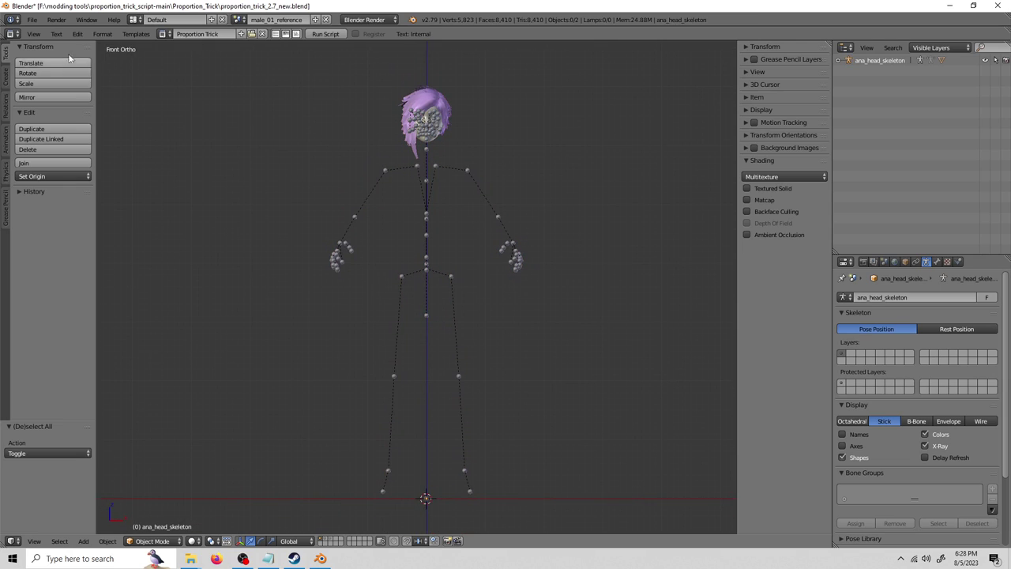
Step: Import the ana belt, body, cape, collar, knives, shoulderpad and underpad SMD files with Bone Append Mode Append to Target, and deselect everything
{"action": "left_click", "coordinate": [32, 19]}
{"action": "mouse_move", "coordinate": [47, 220]}
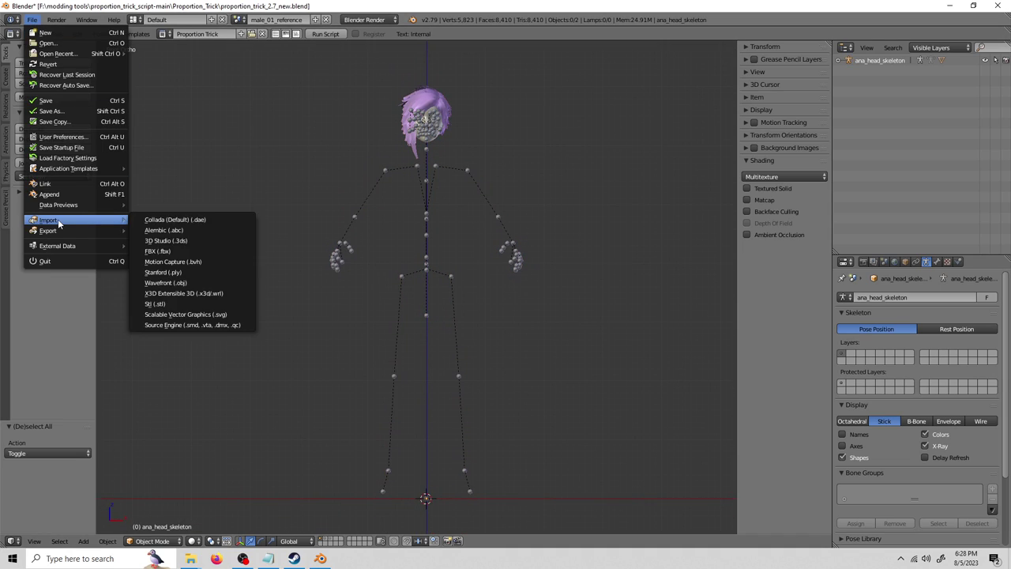
{"action": "left_click", "coordinate": [199, 324]}
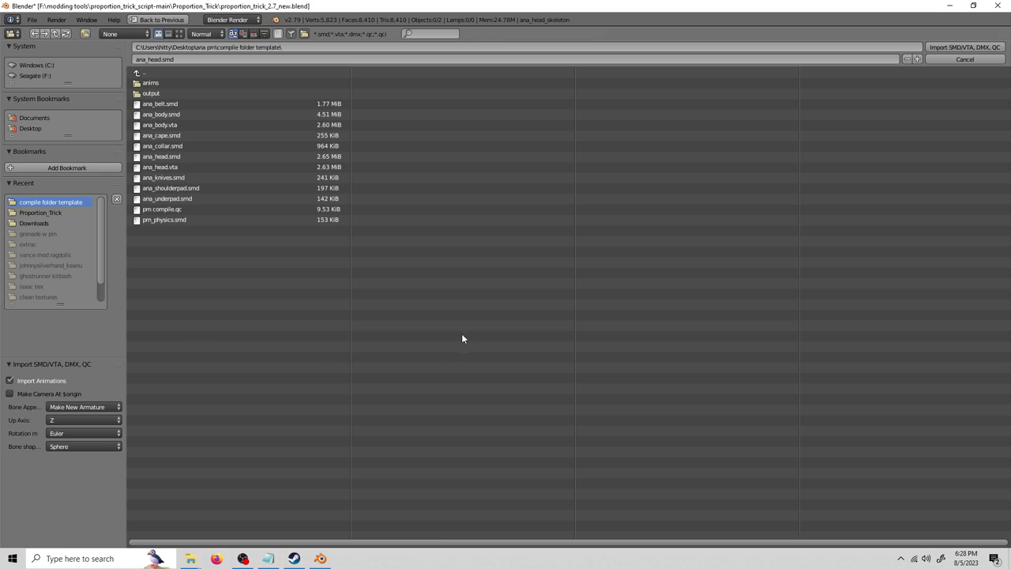
{"action": "left_click", "coordinate": [82, 405]}
{"action": "left_click", "coordinate": [87, 382]}
{"action": "left_click", "coordinate": [221, 104]}
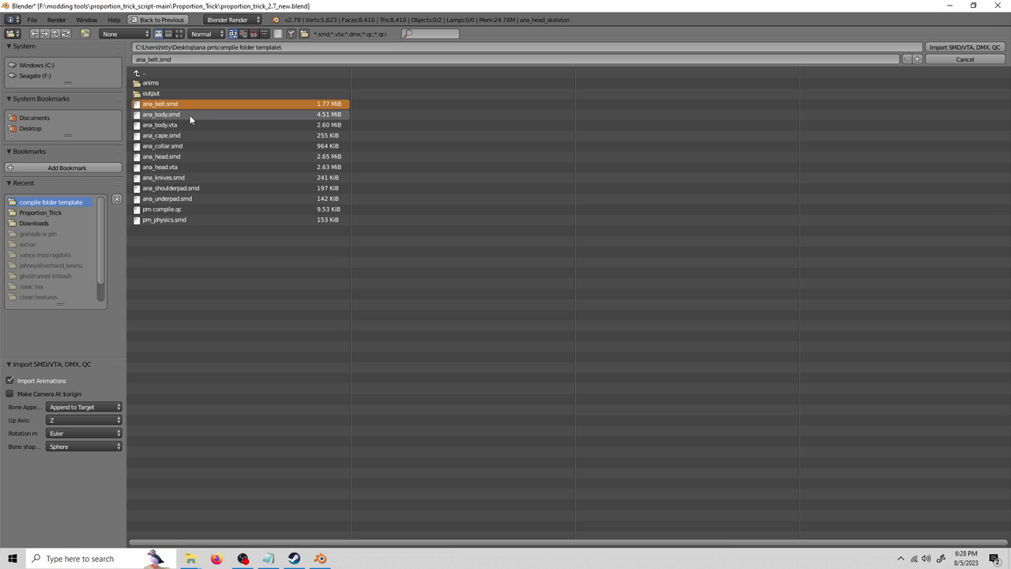
{"action": "left_click", "coordinate": [189, 115], "text": "shift"}
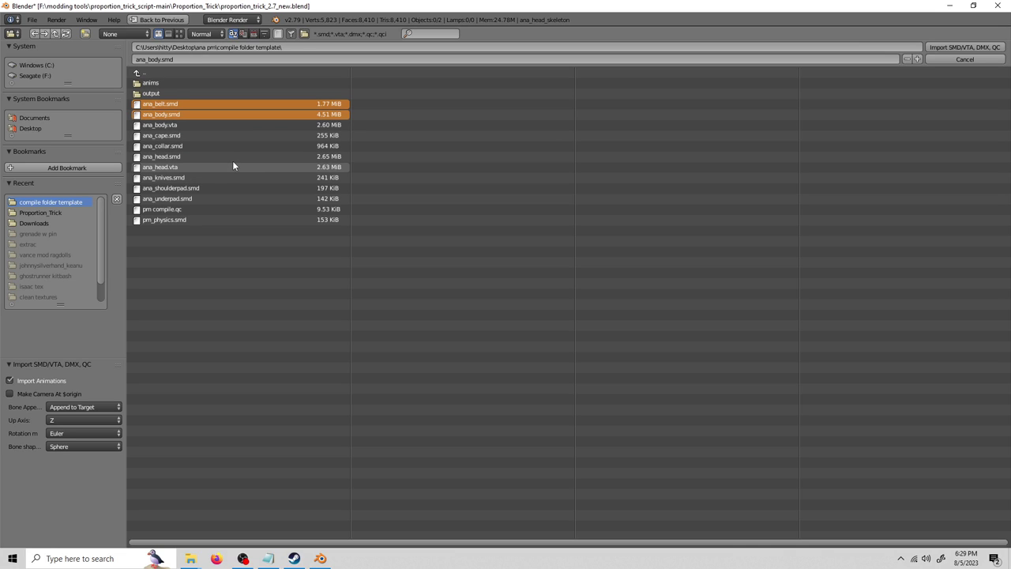
{"action": "left_click", "coordinate": [187, 136], "text": "shift"}
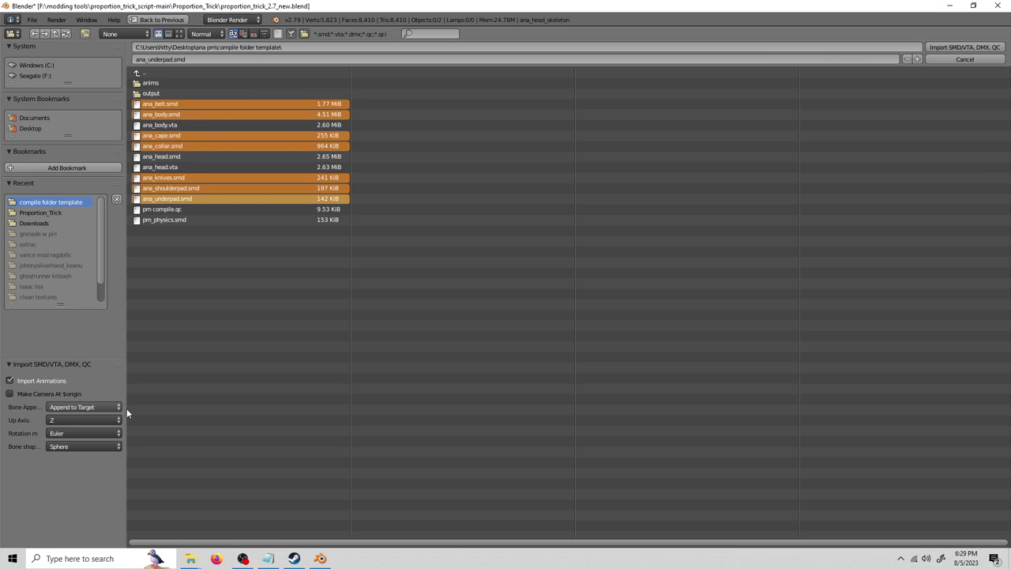
{"action": "left_click", "coordinate": [948, 48]}
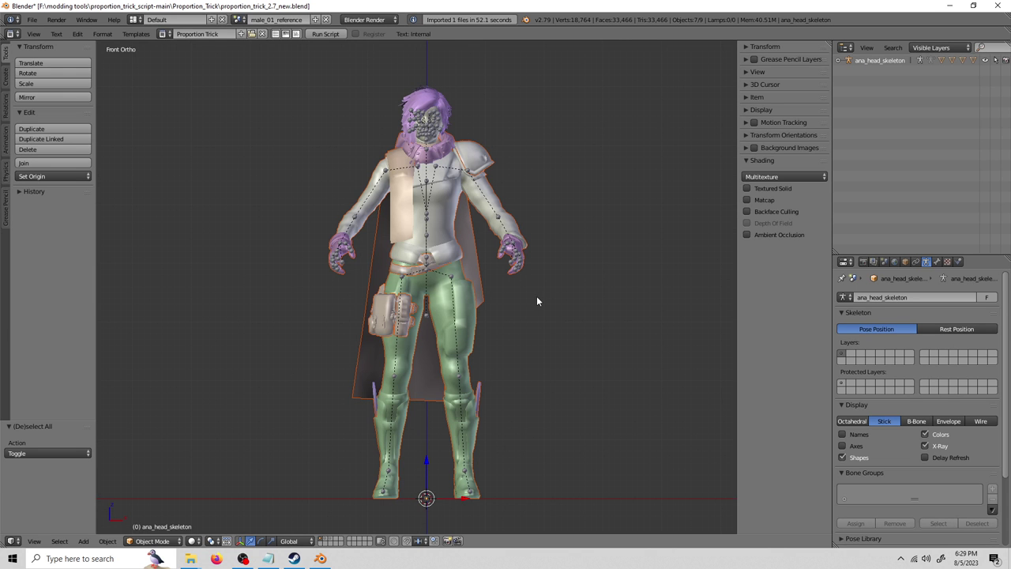
{"action": "key", "text": "a"}
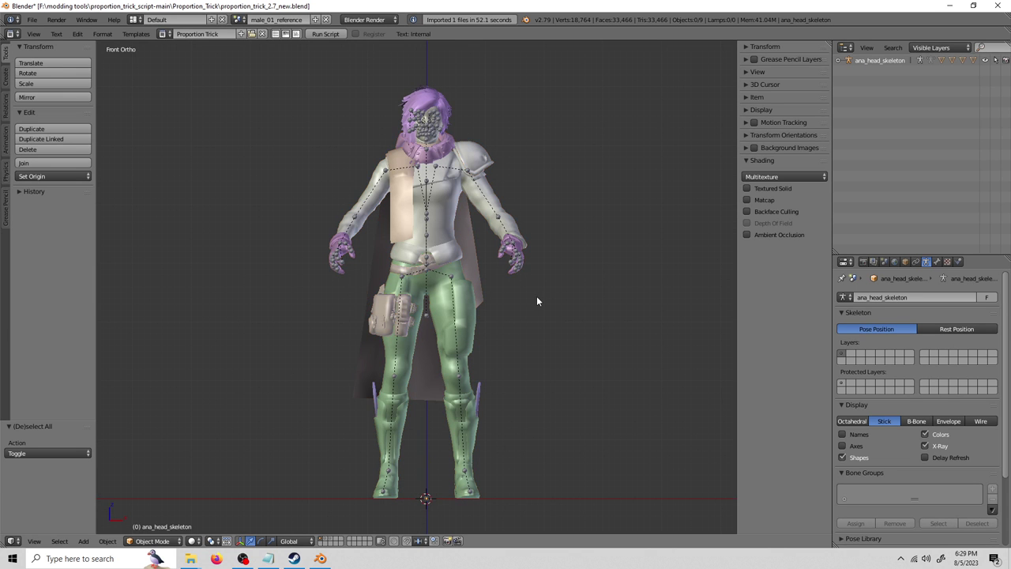
Step: Rename the ana_head_skeleton armature to gg and run the Proportion Trick script with it selected
{"action": "double_click", "coordinate": [880, 61]}
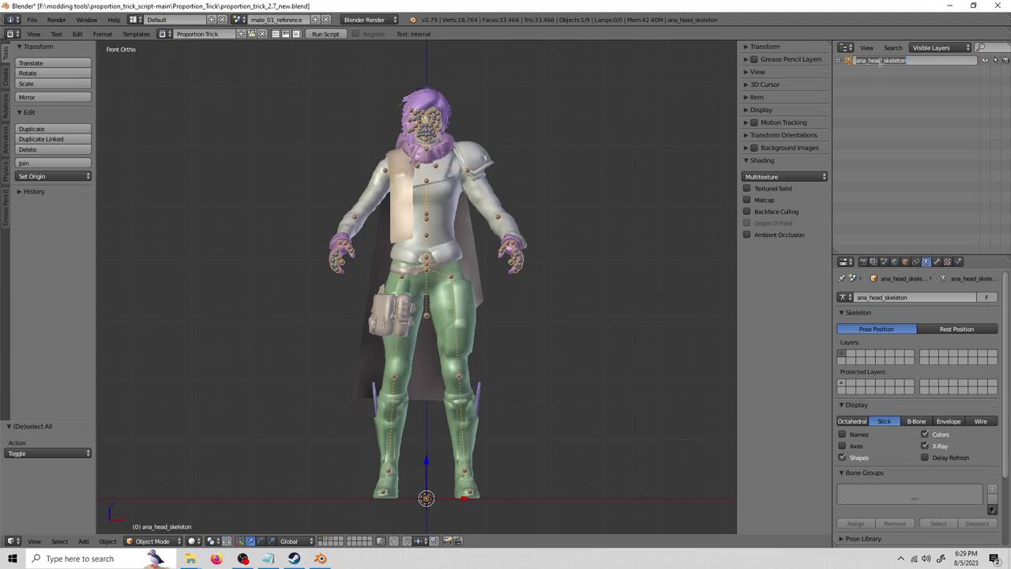
{"action": "type", "text": "gg"}
{"action": "key", "text": "Return"}
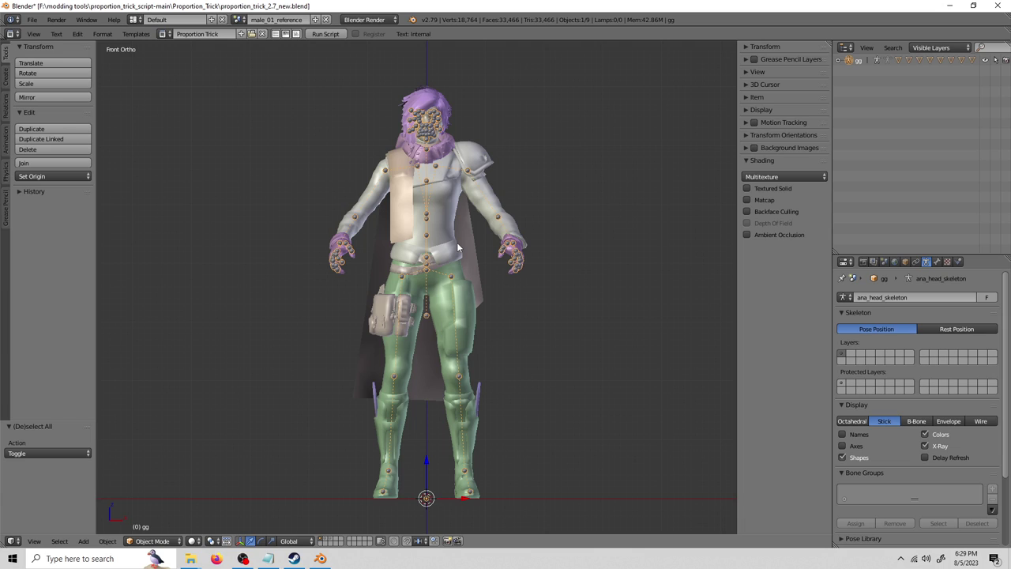
{"action": "key", "text": "a"}
{"action": "key", "text": "a"}
{"action": "key", "text": "a"}
{"action": "key", "text": "a"}
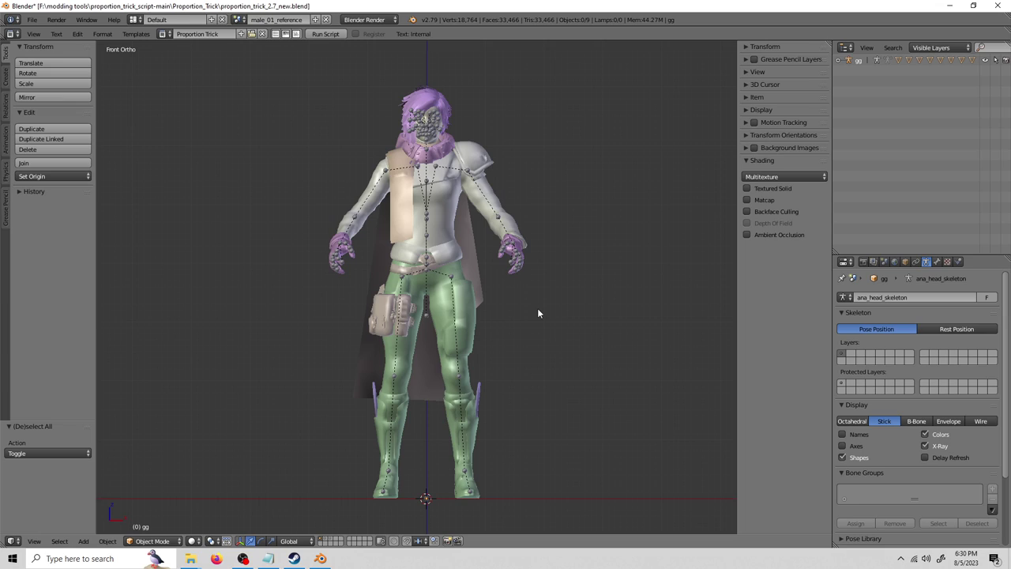
{"action": "left_click", "coordinate": [849, 60]}
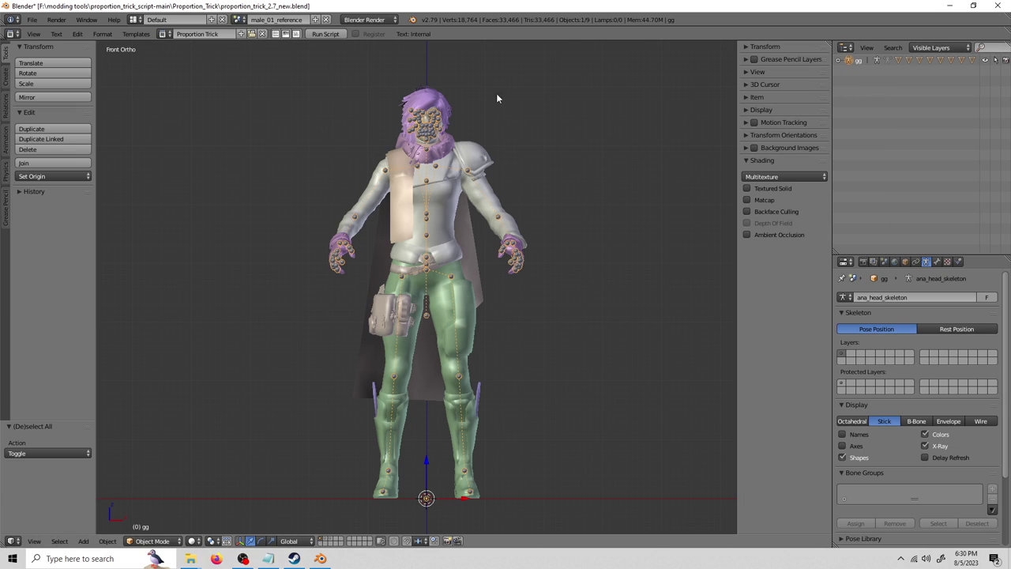
{"action": "left_click", "coordinate": [325, 34]}
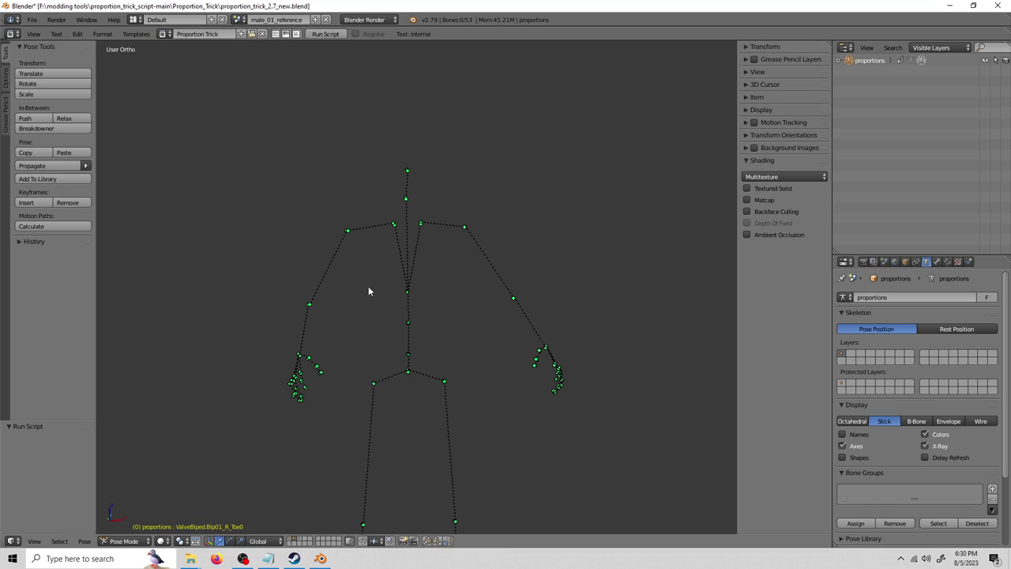
Step: Copy the constraints of ValveBiped.Bip01_Spine1 to ValveBiped.Bip01_Spine2 in the proportions armature, and deselect all bones
{"action": "mouse_move", "coordinate": [372, 286]}
{"action": "middle_mouse_down"}
{"action": "mouse_move", "coordinate": [435, 305]}
{"action": "mouse_move", "coordinate": [377, 289]}
{"action": "middle_mouse_up"}
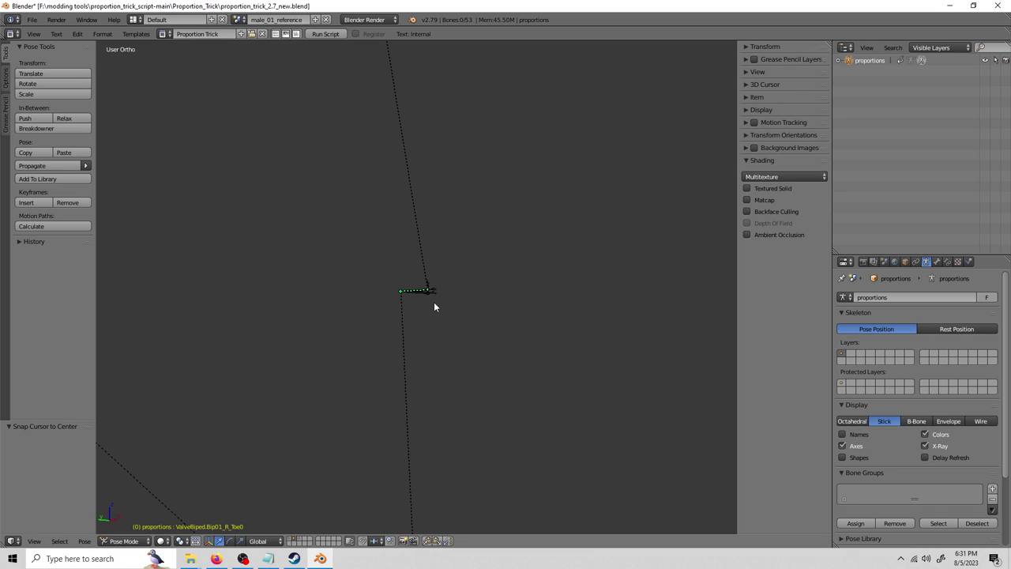
{"action": "scroll", "coordinate": [421, 301], "scroll_direction": "down", "scroll_amount": 6}
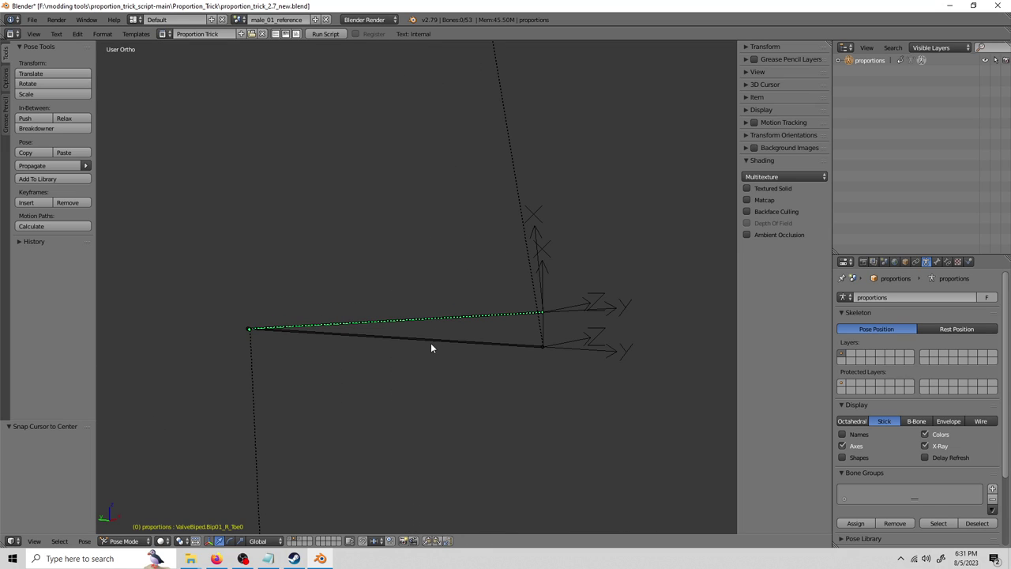
{"action": "right_click", "coordinate": [430, 343]}
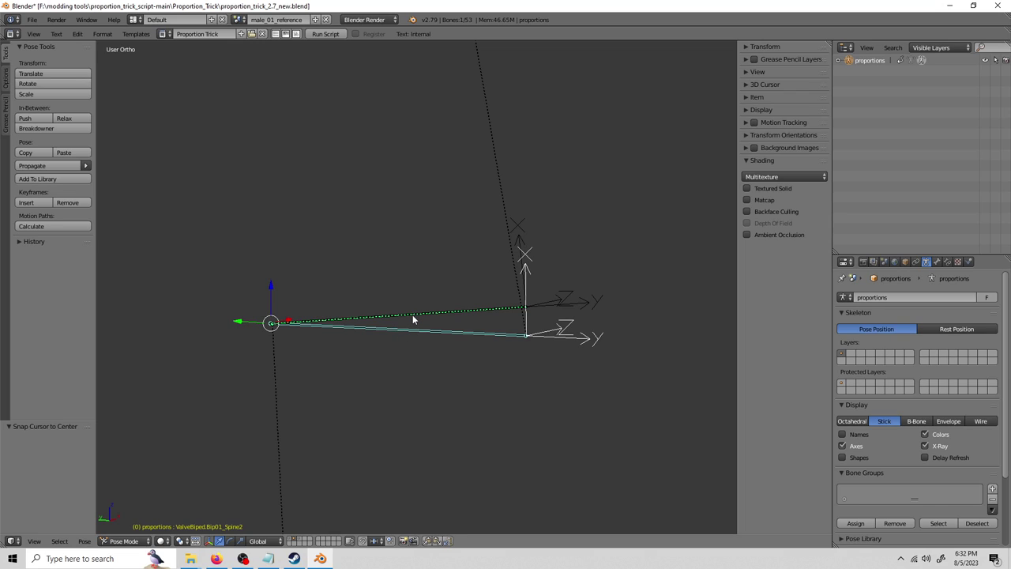
{"action": "right_click", "coordinate": [412, 319]}
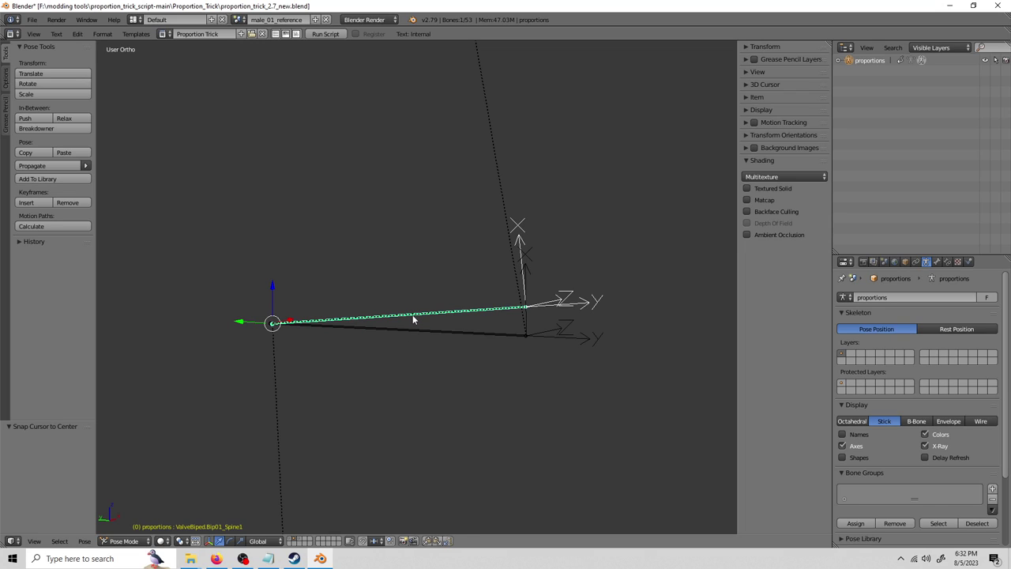
{"action": "right_click", "coordinate": [432, 335]}
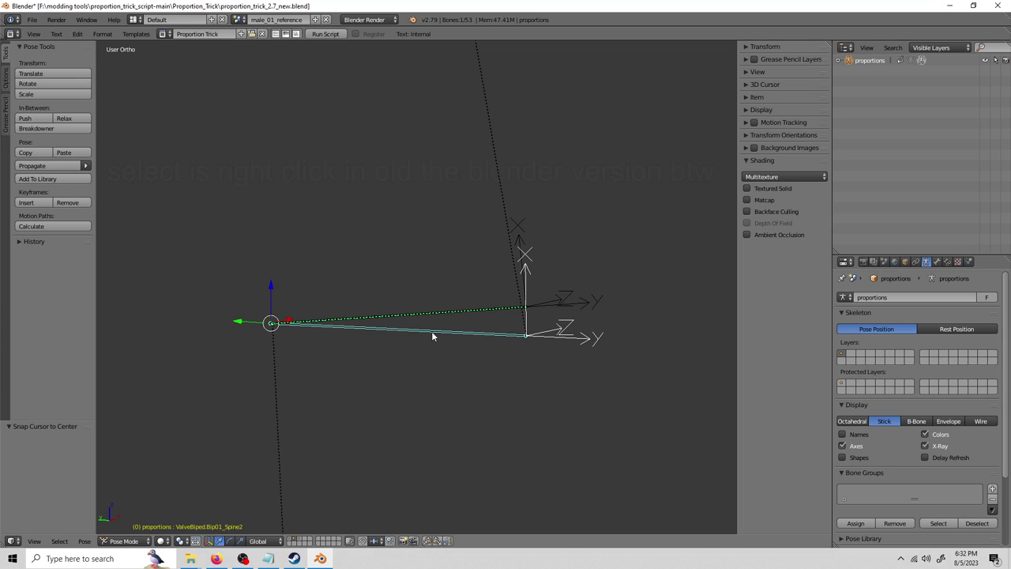
{"action": "right_click", "coordinate": [429, 314]}
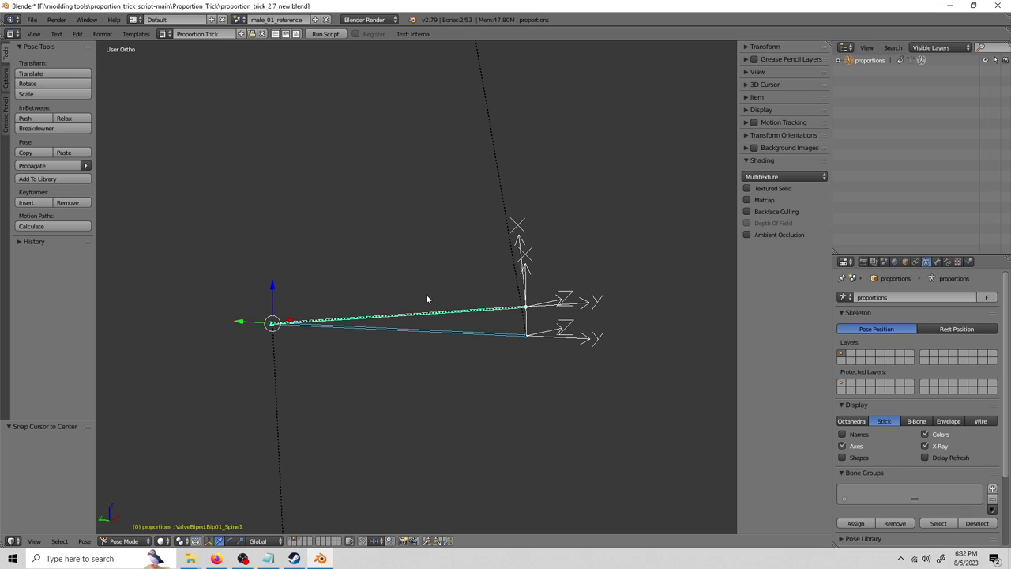
{"action": "key", "text": "space"}
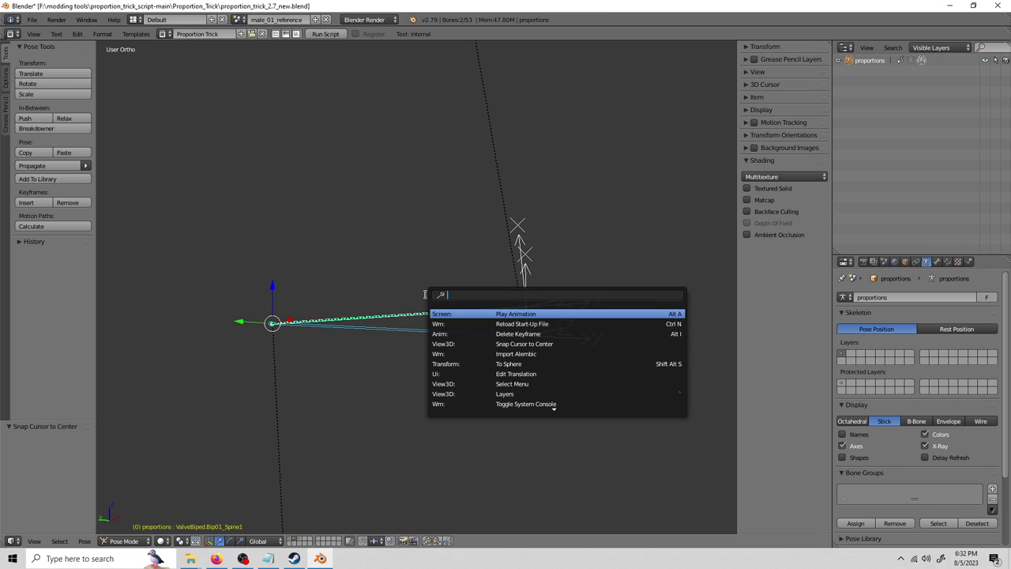
{"action": "type", "text": "copy con"}
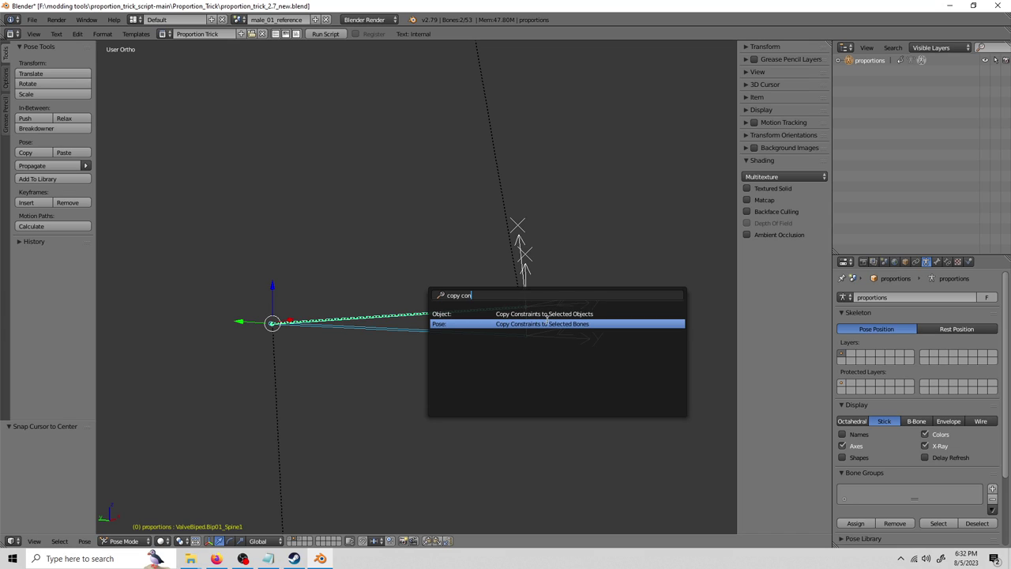
{"action": "left_click", "coordinate": [539, 326]}
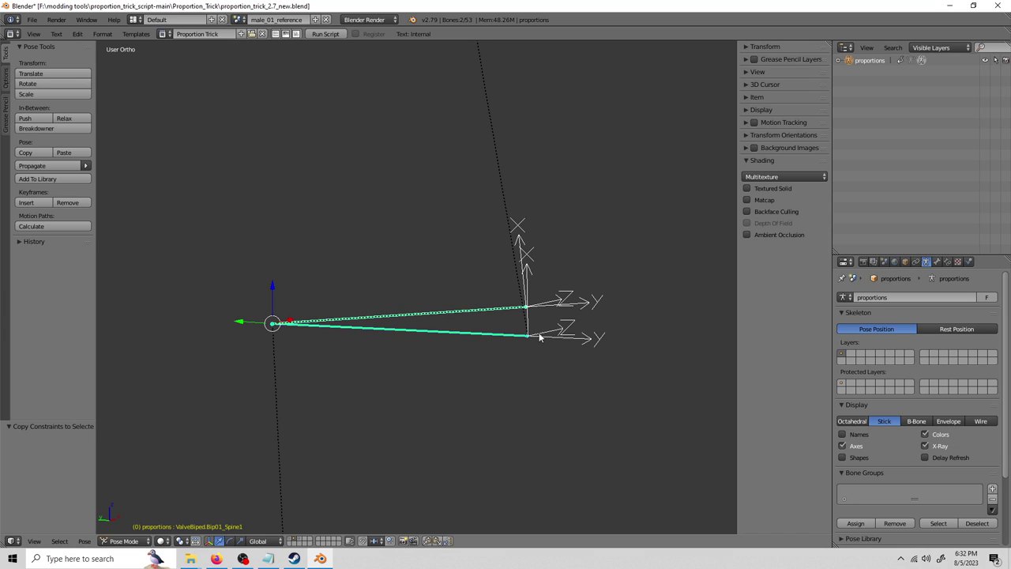
{"action": "key", "text": "a"}
Step: Examine the remaining bones of the proportions armature from several angles for missing constraints
{"action": "scroll", "coordinate": [474, 319], "scroll_direction": "down", "scroll_amount": 6}
{"action": "middle_click_drag", "start_coordinate": [462, 334], "coordinate": [277, 313]}
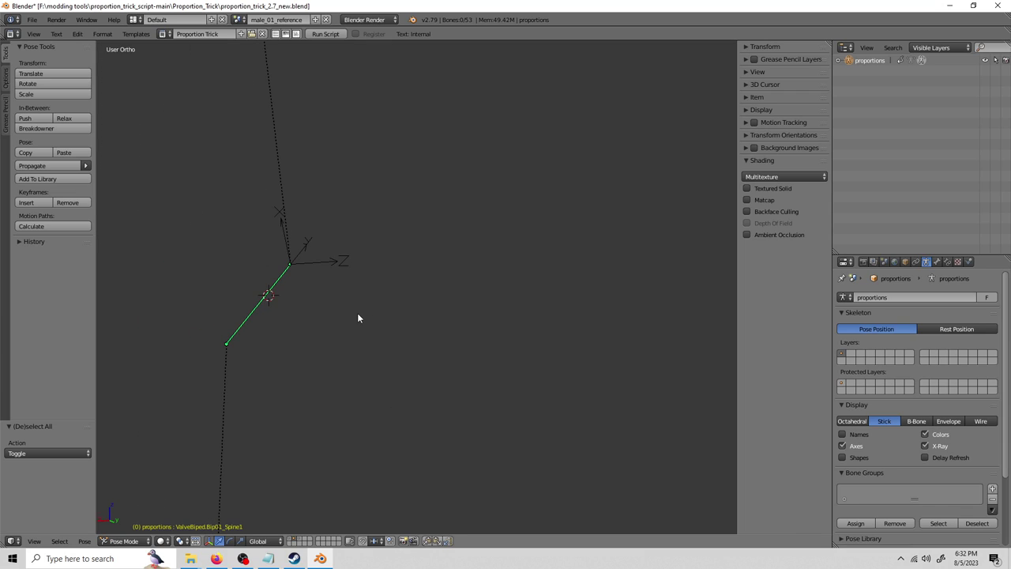
{"action": "key", "text": "shift+c"}
{"action": "scroll", "coordinate": [410, 362], "scroll_direction": "down", "scroll_amount": 6}
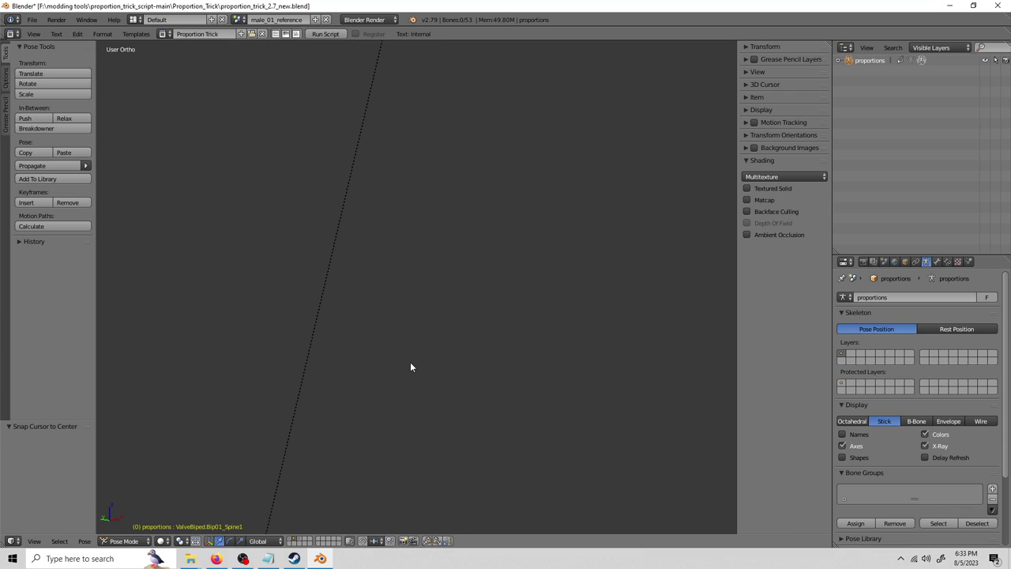
{"action": "middle_click_drag", "start_coordinate": [410, 358], "coordinate": [504, 400]}
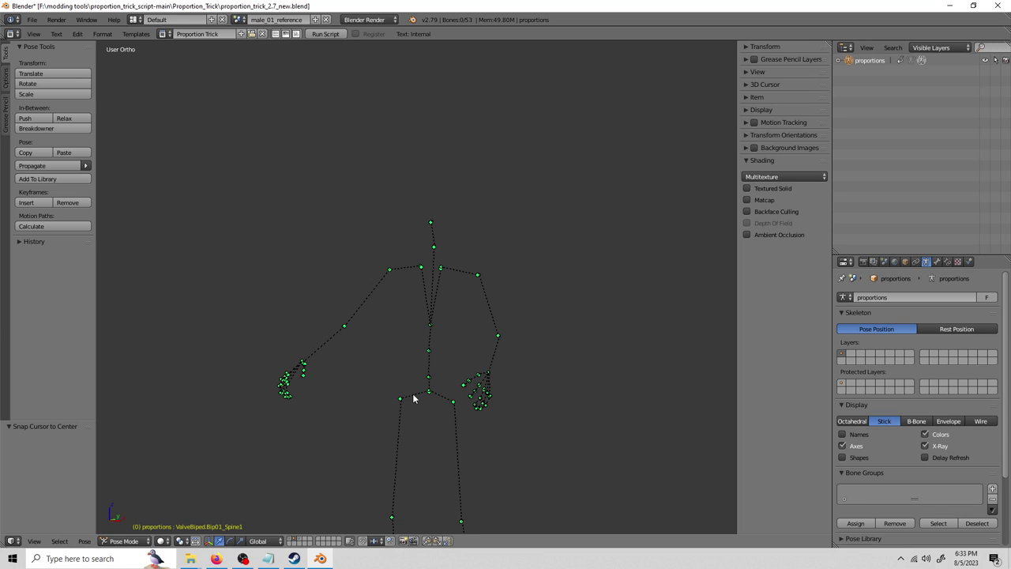
{"action": "middle_click_drag", "start_coordinate": [454, 342], "coordinate": [433, 329]}
{"action": "scroll", "coordinate": [435, 326], "scroll_direction": "up", "scroll_amount": 7}
{"action": "middle_click_drag", "start_coordinate": [426, 385], "coordinate": [192, 372]}
{"action": "scroll", "coordinate": [421, 289], "scroll_direction": "down", "scroll_amount": 7}
{"action": "scroll", "coordinate": [420, 292], "scroll_direction": "up", "scroll_amount": 7}
{"action": "scroll", "coordinate": [484, 283], "scroll_direction": "down", "scroll_amount": 7}
Step: Select all bones of the proportions armature and apply the current pose as the rest pose
{"action": "key", "text": "a"}
{"action": "middle_click_drag", "start_coordinate": [482, 305], "coordinate": [482, 325], "text": "shift"}
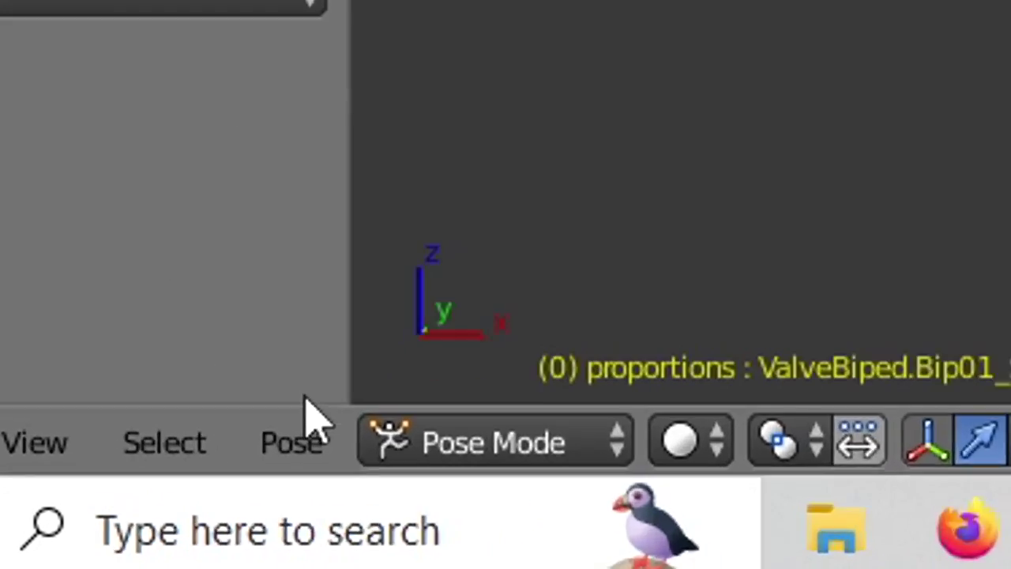
{"action": "left_click", "coordinate": [84, 541]}
{"action": "mouse_move", "coordinate": [97, 471]}
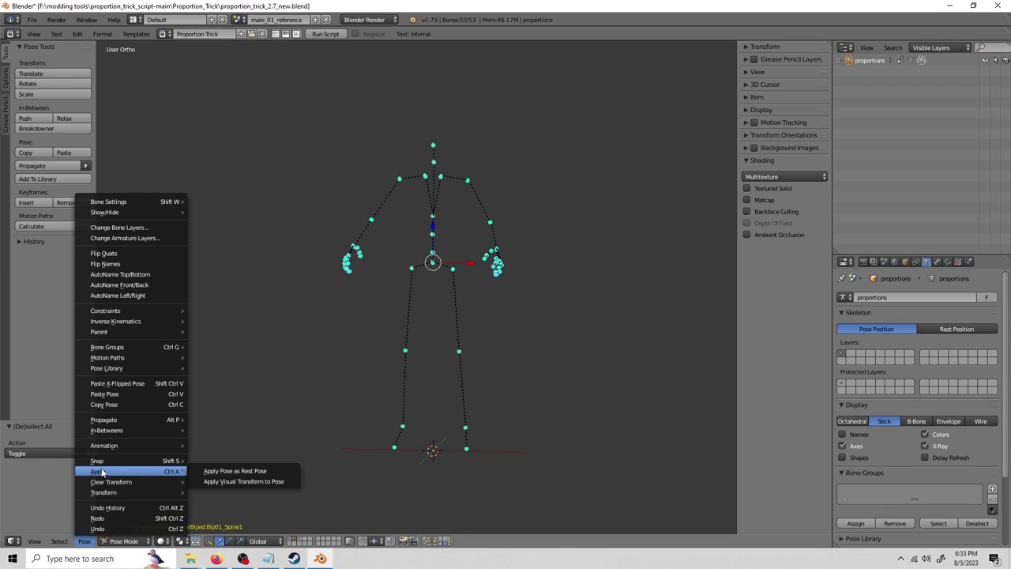
{"action": "left_click", "coordinate": [237, 471]}
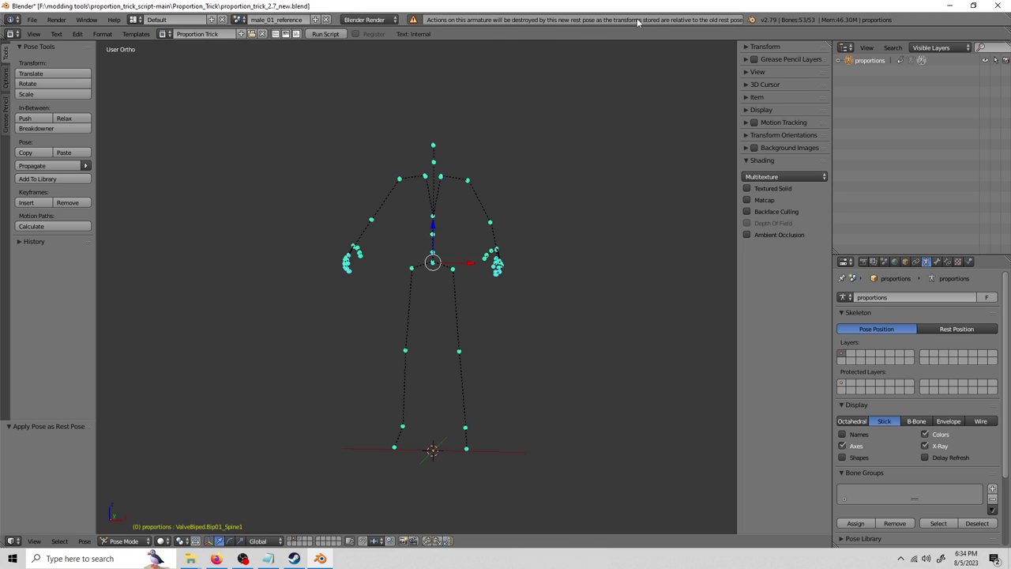
Step: Clear the pose constraints from all bones of the proportions armature
{"action": "middle_click_drag", "start_coordinate": [524, 249], "coordinate": [513, 304], "text": "shift"}
{"action": "scroll", "coordinate": [513, 304], "scroll_direction": "up", "scroll_amount": 3}
{"action": "key", "text": "a"}
{"action": "key", "text": "a"}
{"action": "scroll", "coordinate": [484, 270], "scroll_direction": "down", "scroll_amount": 1}
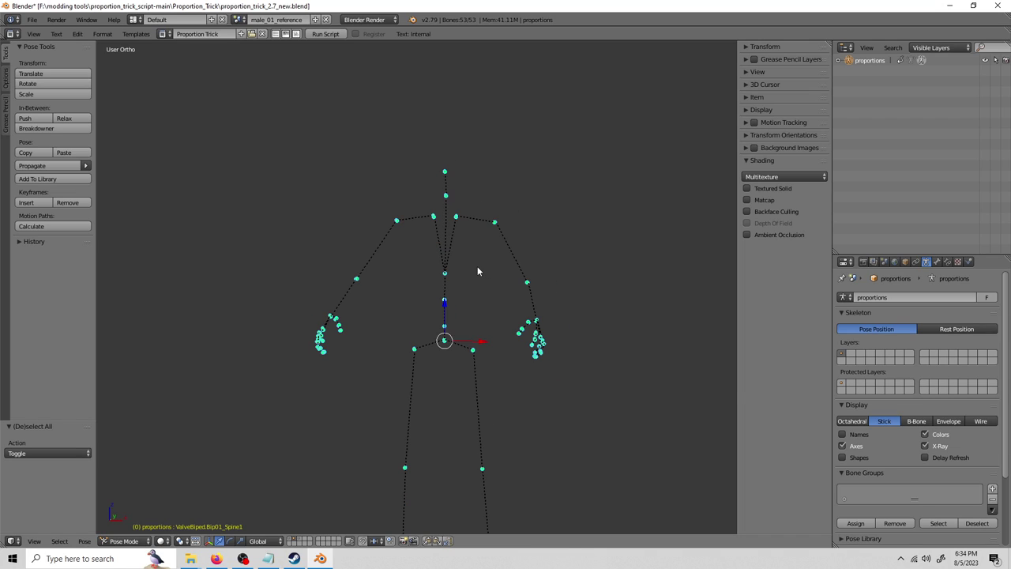
{"action": "key", "text": "space"}
{"action": "type", "text": "clear pose"}
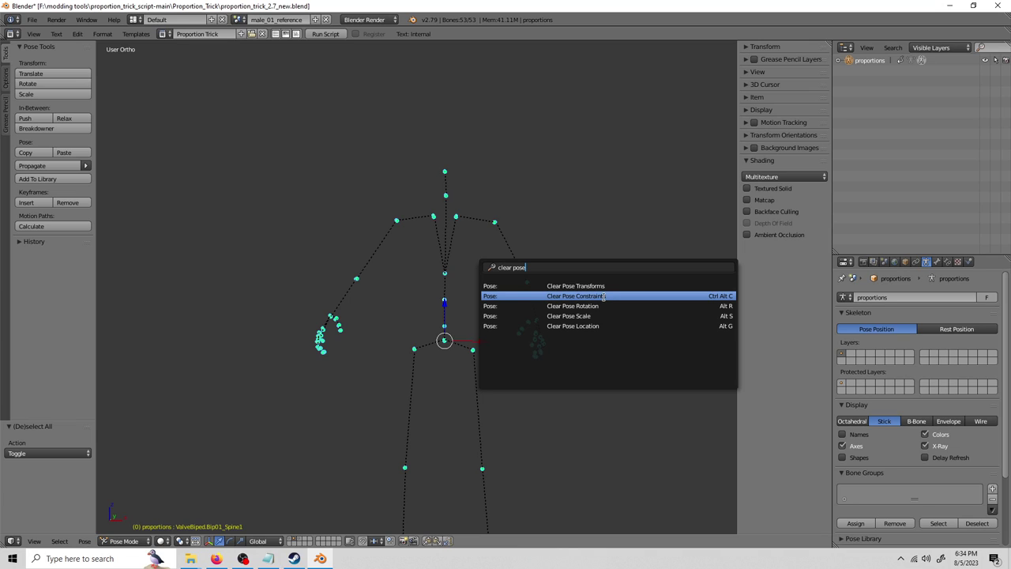
{"action": "left_click", "coordinate": [605, 296]}
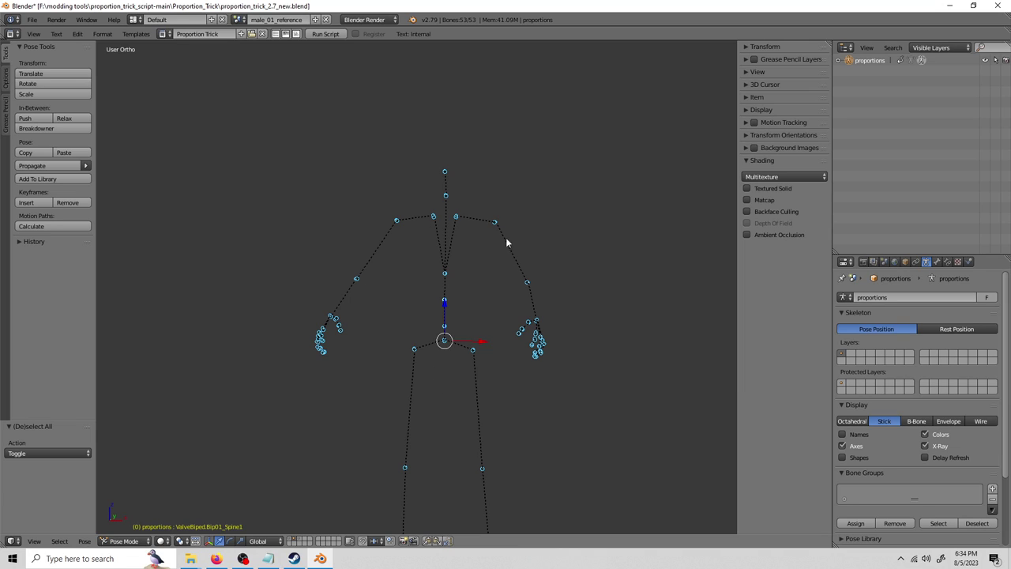
Step: Put the proportions armature in Edit Mode with no bones selected and show its toe bones up close in right view
{"action": "middle_click_drag", "start_coordinate": [373, 386], "coordinate": [495, 375]}
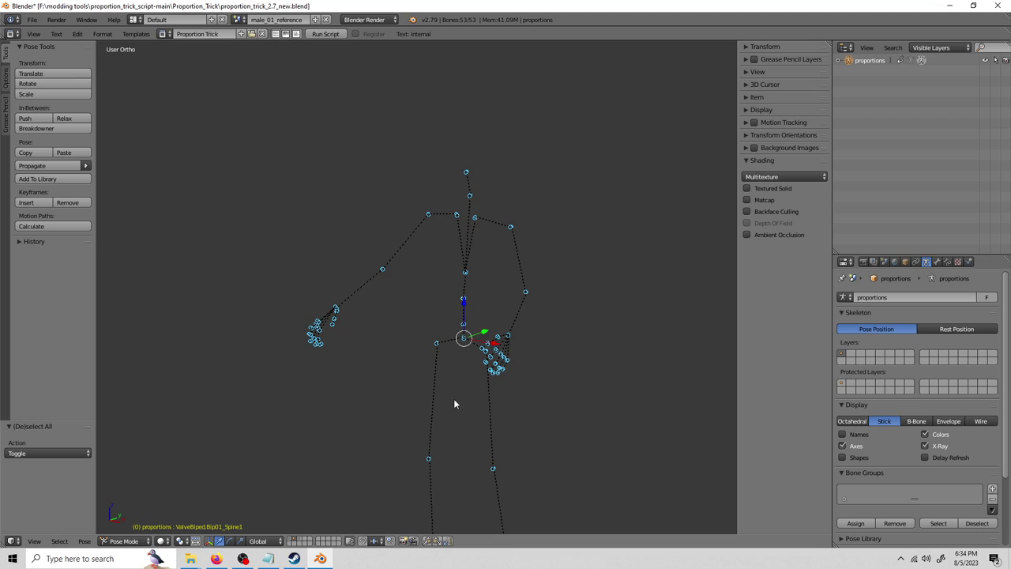
{"action": "left_click", "coordinate": [124, 541]}
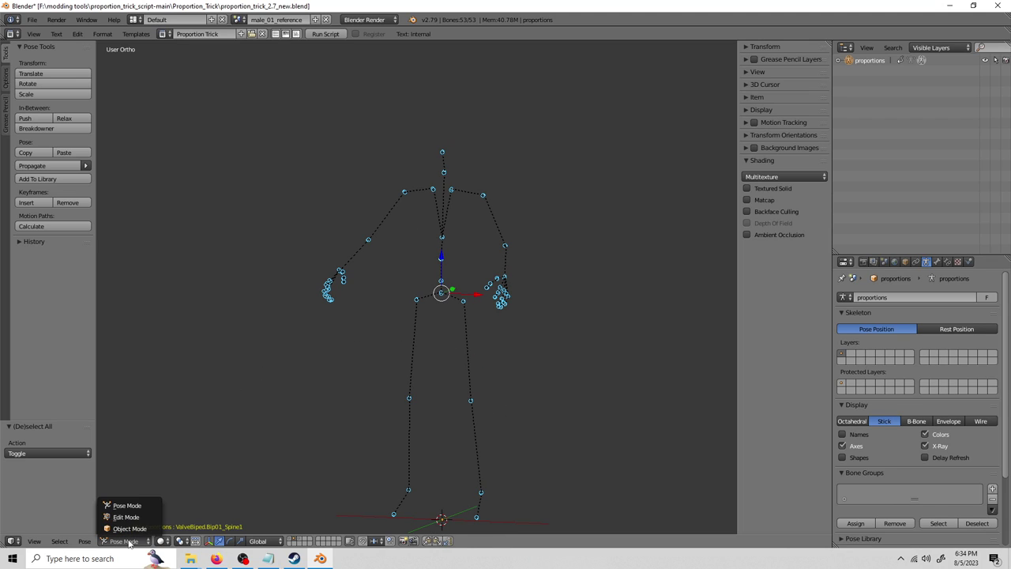
{"action": "left_click", "coordinate": [126, 517]}
{"action": "key", "text": "a"}
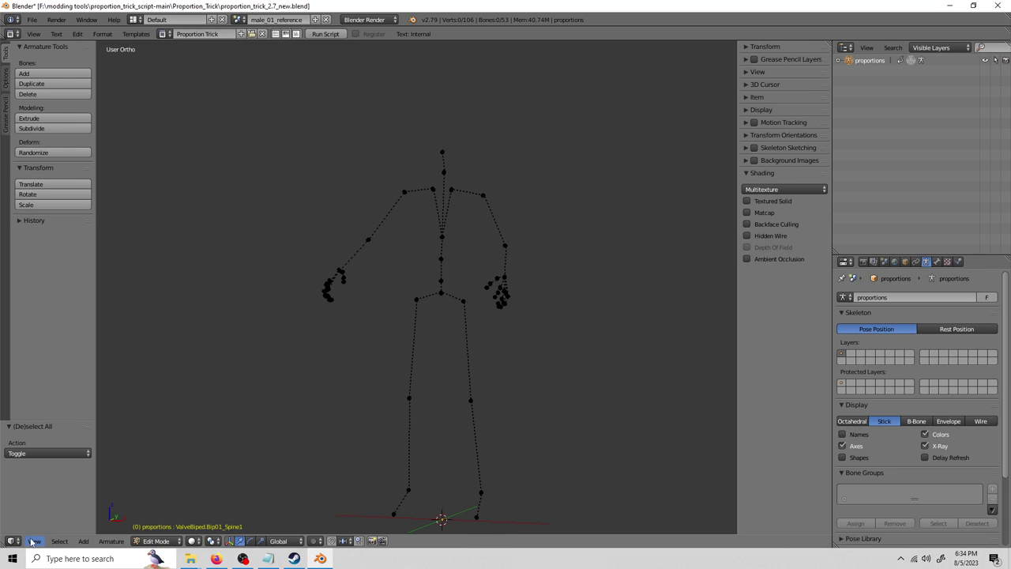
{"action": "left_click", "coordinate": [34, 541]}
{"action": "left_click", "coordinate": [55, 449]}
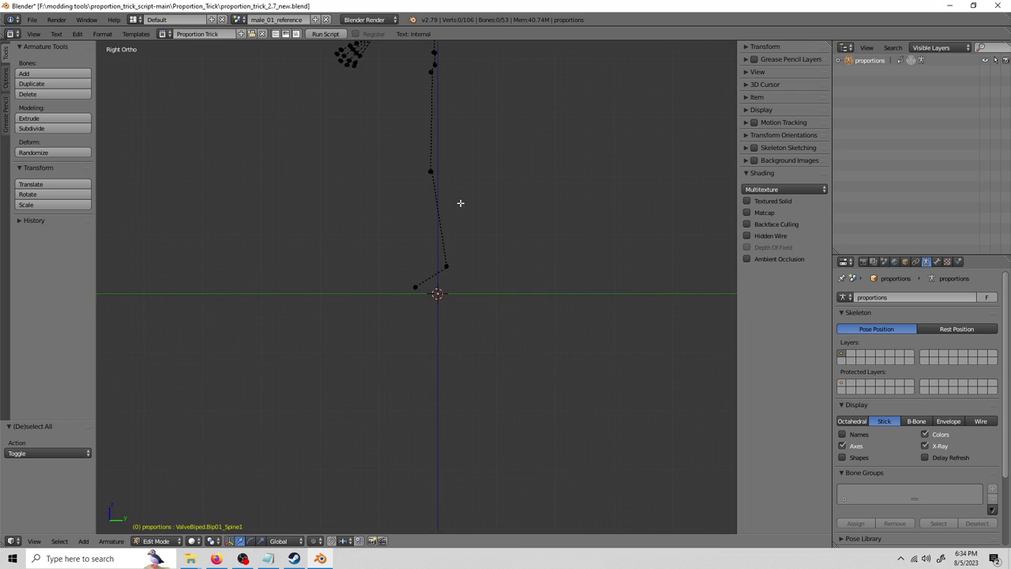
{"action": "middle_click_drag", "start_coordinate": [434, 353], "coordinate": [576, 384], "text": "shift"}
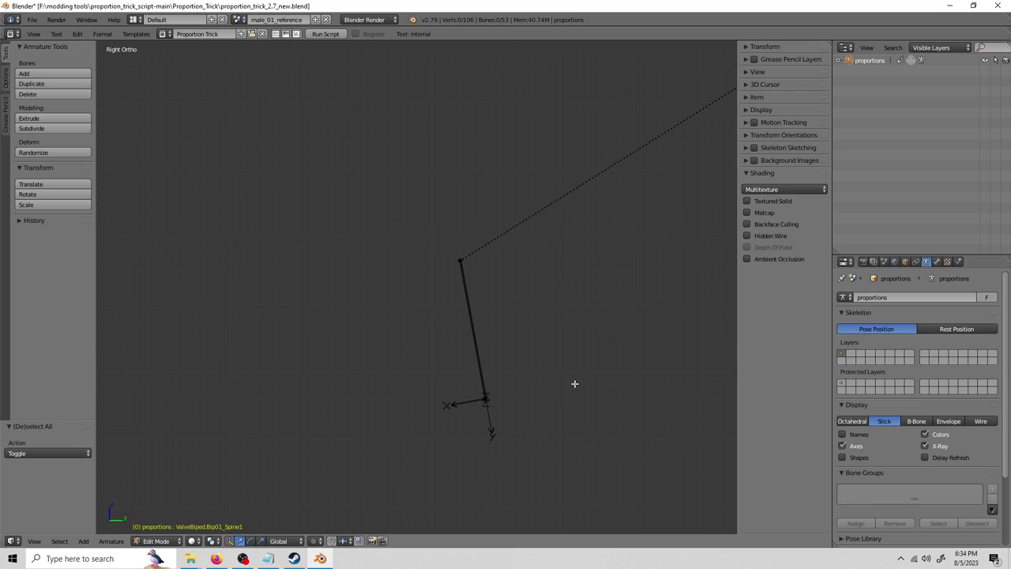
Step: Set the pivot point for bone transforms to Individual Origins
{"action": "middle_click_drag", "start_coordinate": [547, 334], "coordinate": [488, 277], "text": "shift"}
{"action": "scroll", "coordinate": [479, 355], "scroll_direction": "up", "scroll_amount": 2}
{"action": "left_click", "coordinate": [211, 541]}
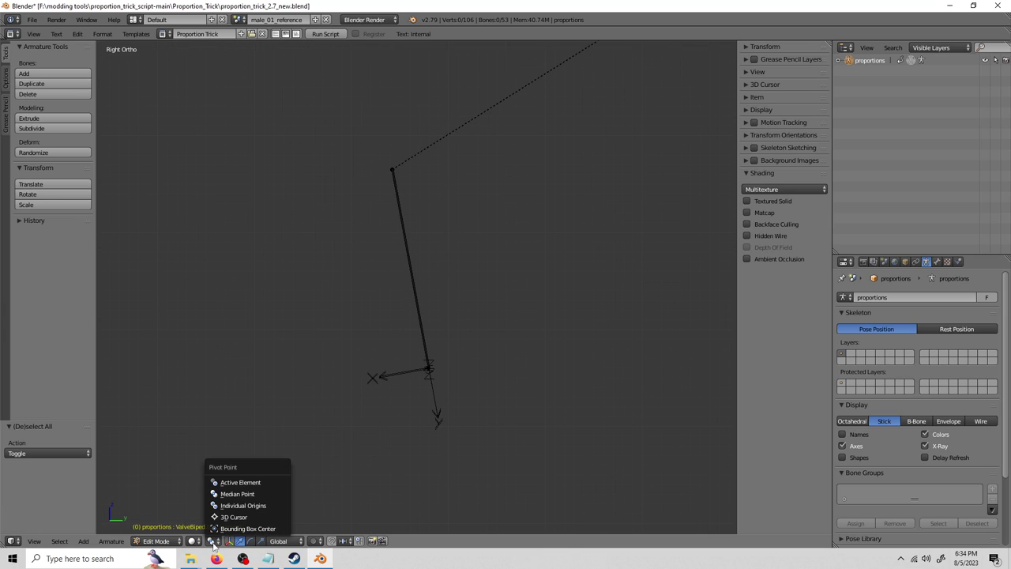
{"action": "left_click", "coordinate": [234, 505]}
Step: Select both toe bones of the proportions armature and rotate them about 9.5° so they point straight down
{"action": "scroll", "coordinate": [344, 434], "scroll_direction": "down", "scroll_amount": 3}
{"action": "key", "text": "b"}
{"action": "left_click_drag", "start_coordinate": [292, 200], "coordinate": [537, 440]}
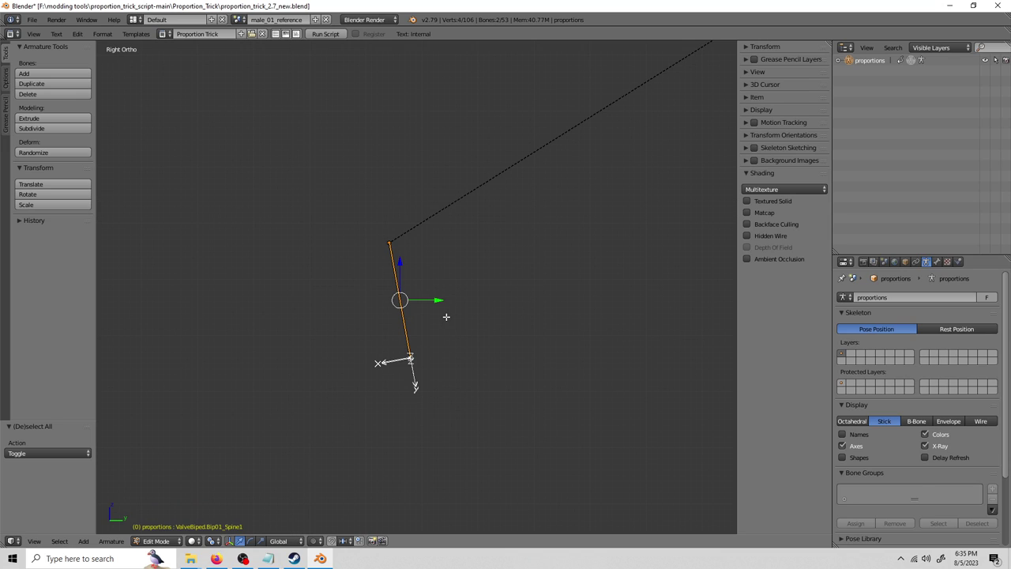
{"action": "scroll", "coordinate": [528, 314], "scroll_direction": "up", "scroll_amount": 4}
{"action": "key", "text": "r"}
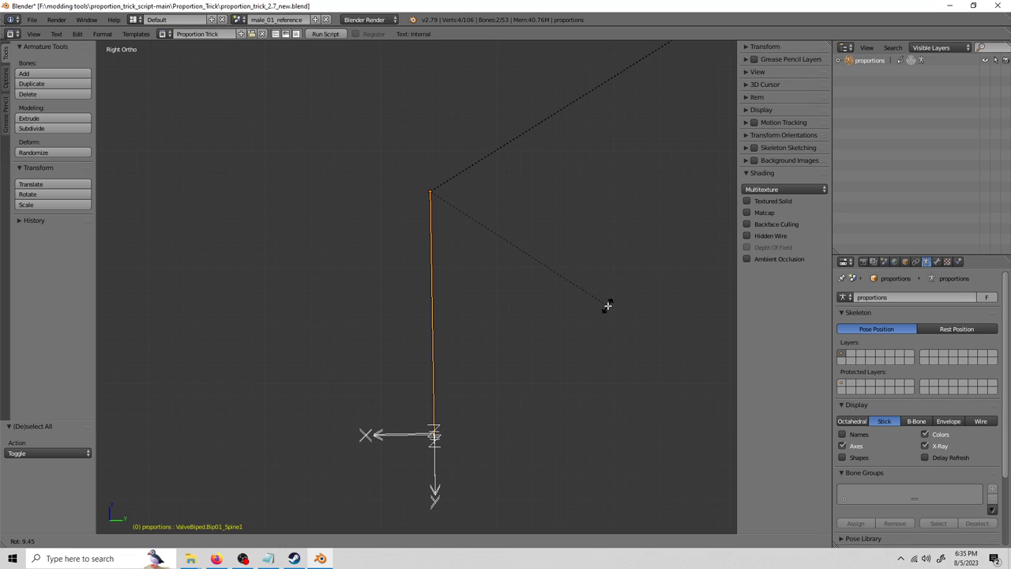
{"action": "left_click", "coordinate": [604, 311]}
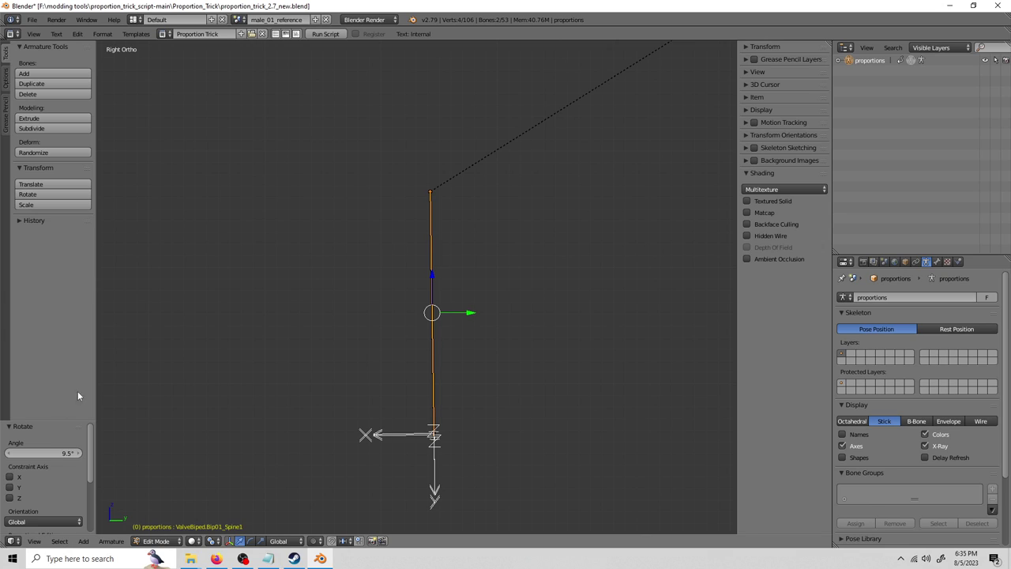
{"action": "left_click", "coordinate": [46, 455]}
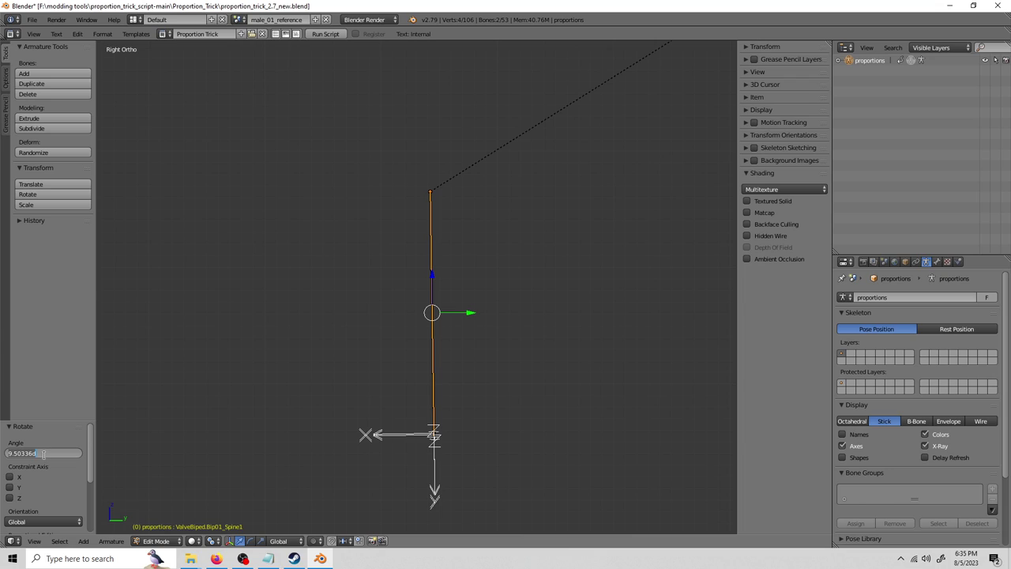
{"action": "left_click", "coordinate": [266, 369]}
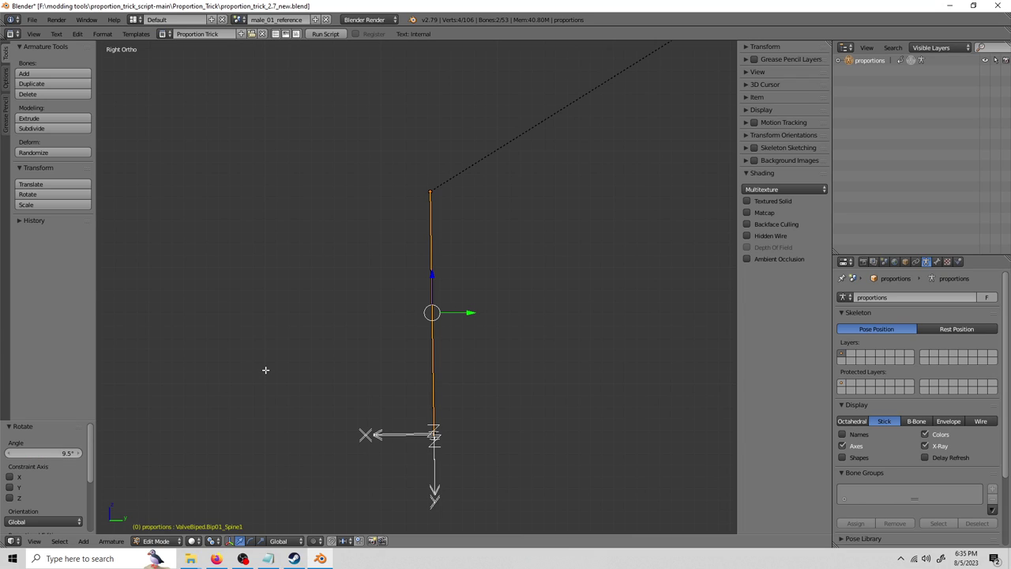
Step: Select only the two foot bones of the proportions armature and rotate them by 9.5°
{"action": "scroll", "coordinate": [266, 369], "scroll_direction": "down", "scroll_amount": 5}
{"action": "scroll", "coordinate": [560, 269], "scroll_direction": "down", "scroll_amount": 7}
{"action": "middle_click_drag", "start_coordinate": [560, 264], "coordinate": [398, 355], "text": "shift"}
{"action": "key", "text": "a"}
{"action": "scroll", "coordinate": [395, 354], "scroll_direction": "down", "scroll_amount": 6}
{"action": "middle_click_drag", "start_coordinate": [478, 313], "coordinate": [358, 449], "text": "shift"}
{"action": "middle_click_drag", "start_coordinate": [534, 327], "coordinate": [489, 346], "text": "shift"}
{"action": "scroll", "coordinate": [533, 297], "scroll_direction": "up", "scroll_amount": 8}
{"action": "middle_click_drag", "start_coordinate": [553, 386], "coordinate": [542, 344], "text": "shift"}
{"action": "scroll", "coordinate": [542, 344], "scroll_direction": "up", "scroll_amount": 3}
{"action": "scroll", "coordinate": [469, 345], "scroll_direction": "up", "scroll_amount": 3}
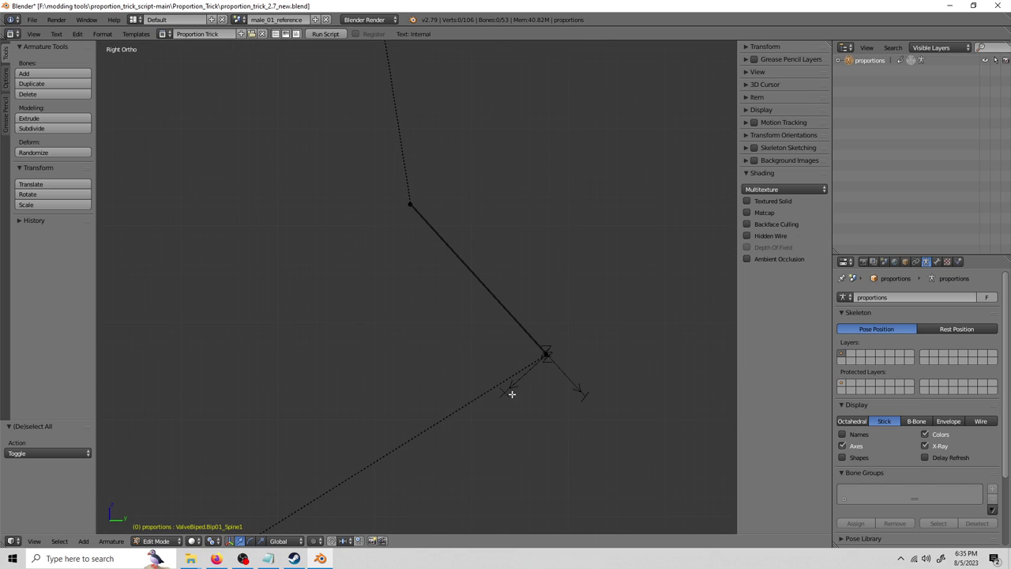
{"action": "key", "text": "b"}
{"action": "left_click_drag", "start_coordinate": [297, 140], "coordinate": [641, 494]}
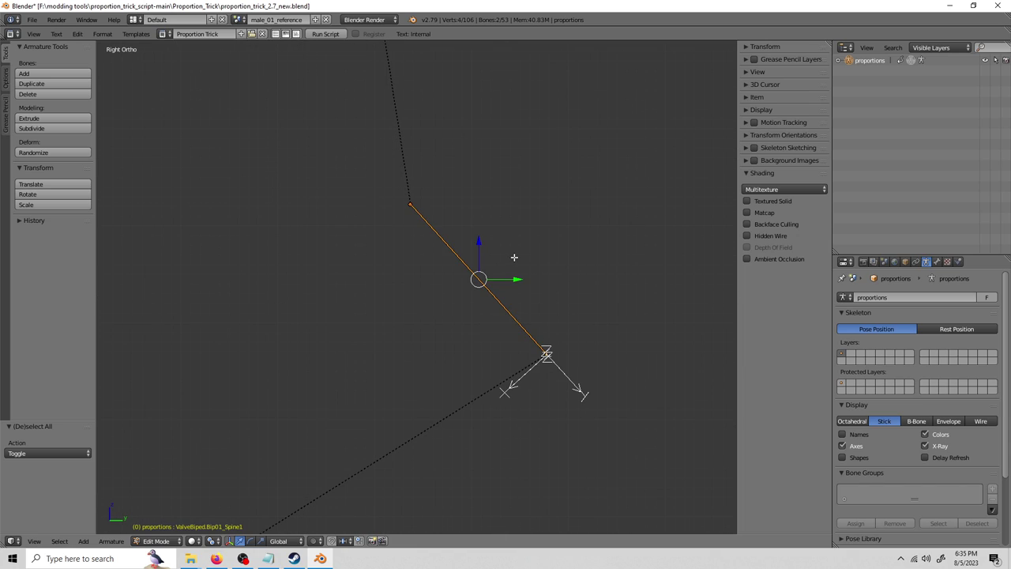
{"action": "key", "text": "r"}
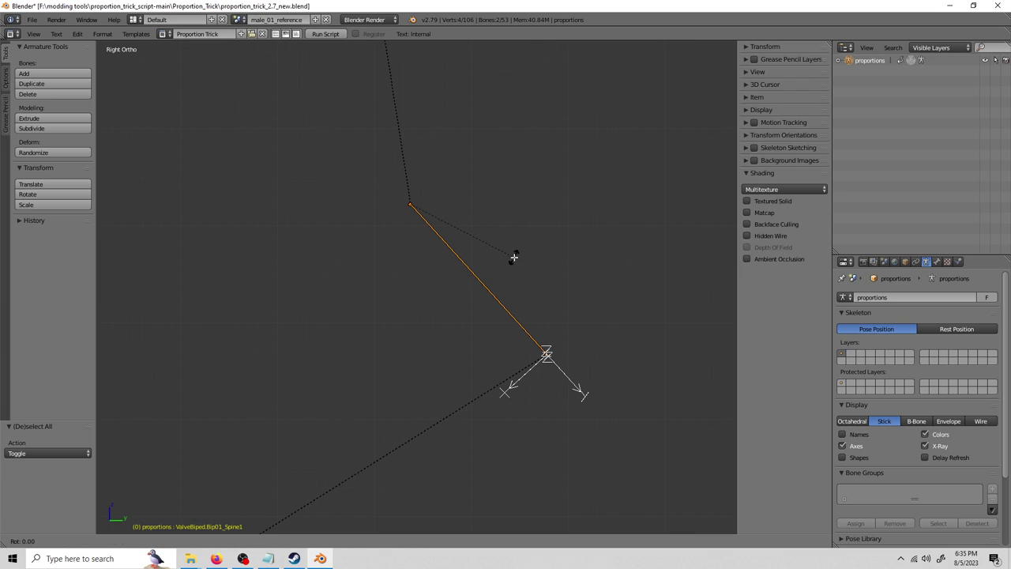
{"action": "type", "text": "9.5"}
{"action": "key", "text": "Return"}
Step: Return the proportions armature to Object Mode and show the first layer with the character meshes in front view
{"action": "scroll", "coordinate": [503, 287], "scroll_direction": "down", "scroll_amount": 10}
{"action": "middle_click_drag", "start_coordinate": [413, 358], "coordinate": [528, 357]}
{"action": "scroll", "coordinate": [451, 404], "scroll_direction": "down", "scroll_amount": 4}
{"action": "scroll", "coordinate": [400, 390], "scroll_direction": "down", "scroll_amount": 6}
{"action": "middle_click_drag", "start_coordinate": [529, 318], "coordinate": [506, 419], "text": "shift"}
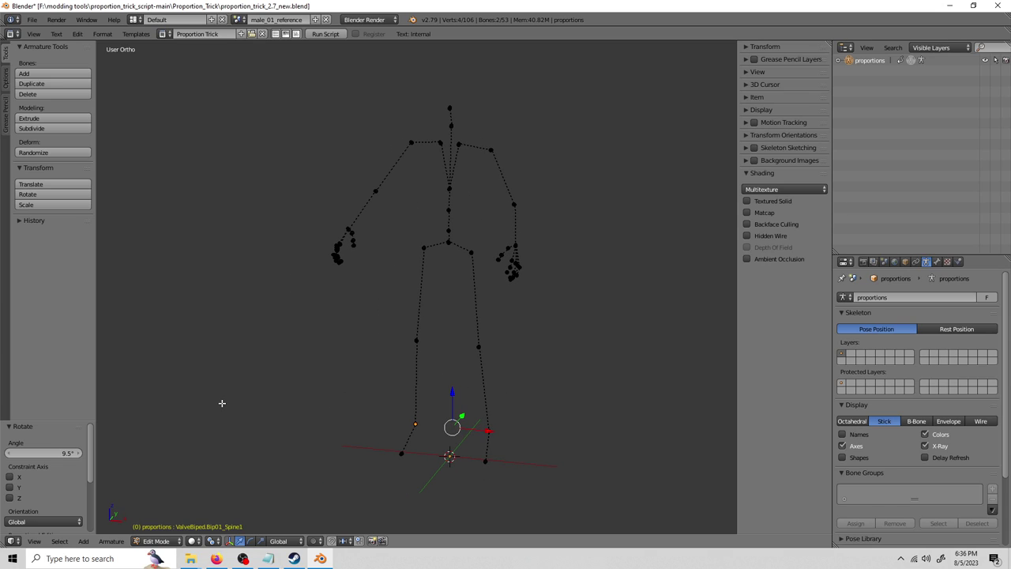
{"action": "left_click", "coordinate": [155, 540]}
{"action": "left_click", "coordinate": [152, 529]}
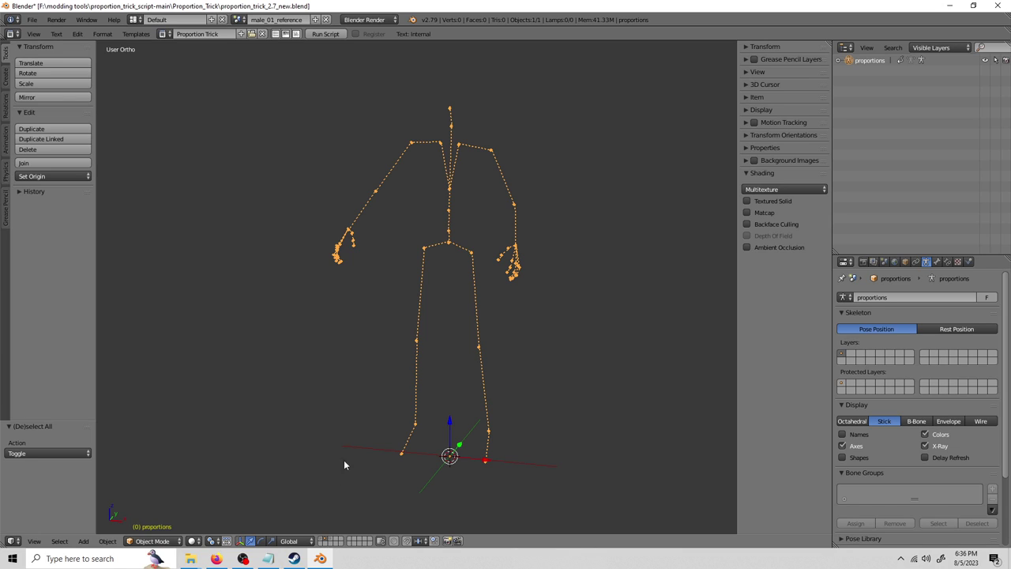
{"action": "left_click", "coordinate": [322, 540]}
{"action": "middle_click_drag", "start_coordinate": [343, 348], "coordinate": [537, 311]}
{"action": "key", "text": "KP_1"}
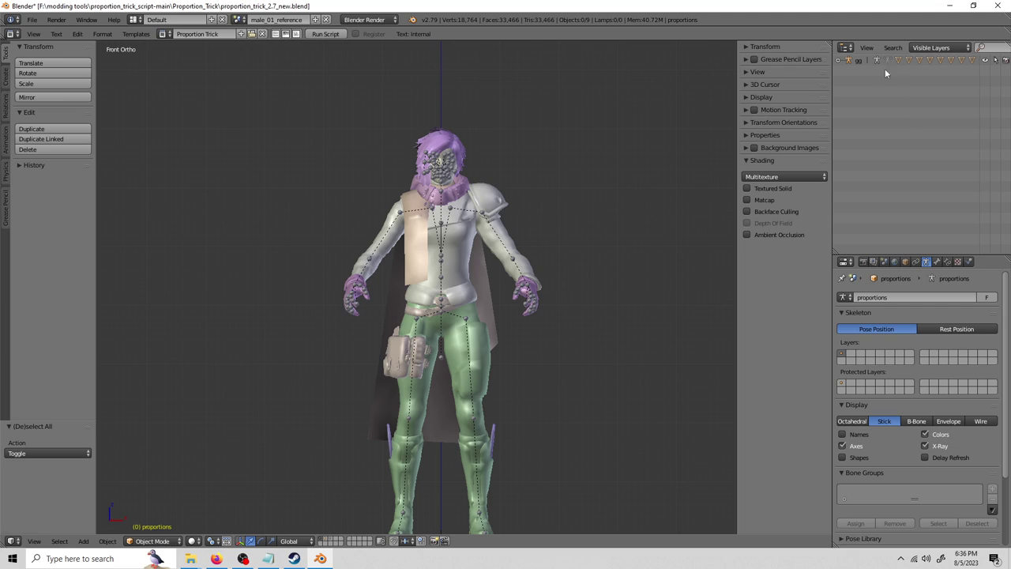
Step: Select the gg armature, run the Proportion Trick 2 script, and snap the 3D cursor to the centre
{"action": "left_click", "coordinate": [851, 65]}
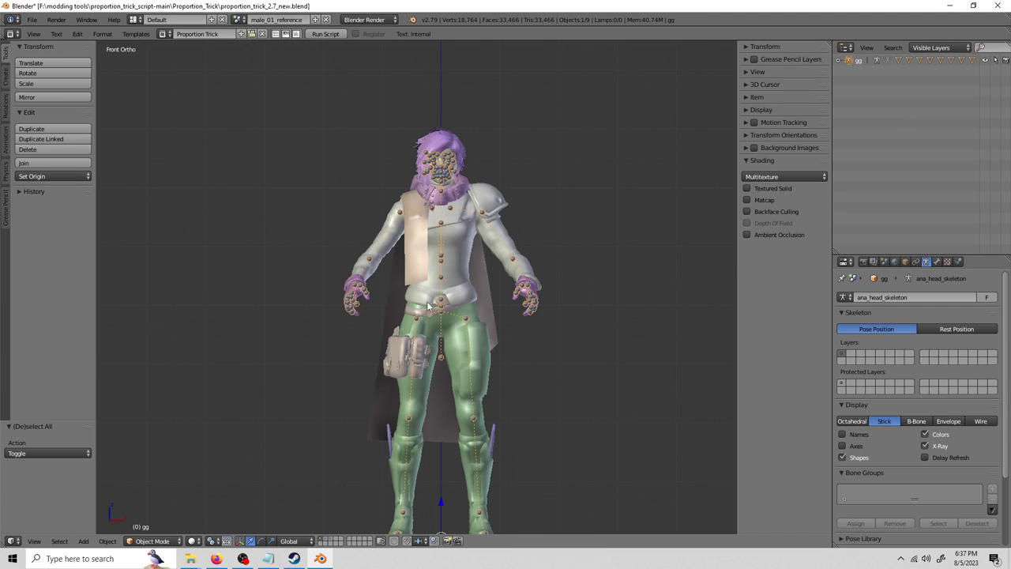
{"action": "left_click", "coordinate": [165, 34]}
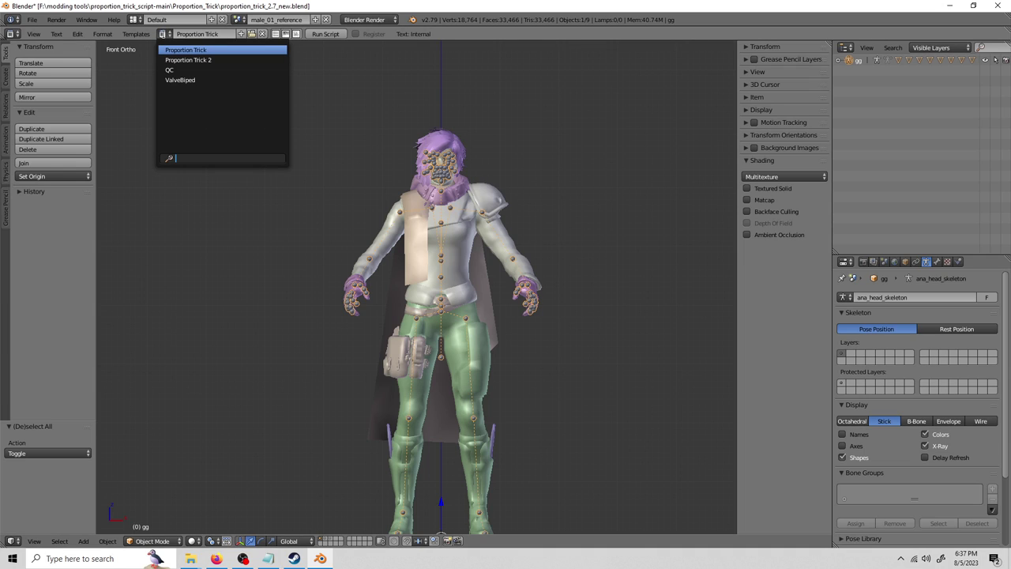
{"action": "left_click", "coordinate": [218, 61]}
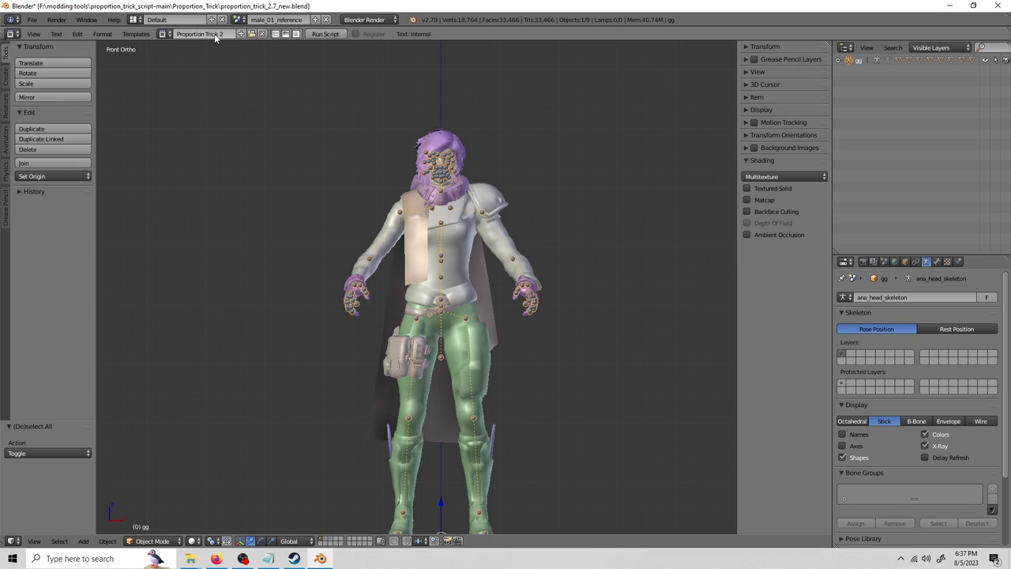
{"action": "left_click", "coordinate": [324, 34]}
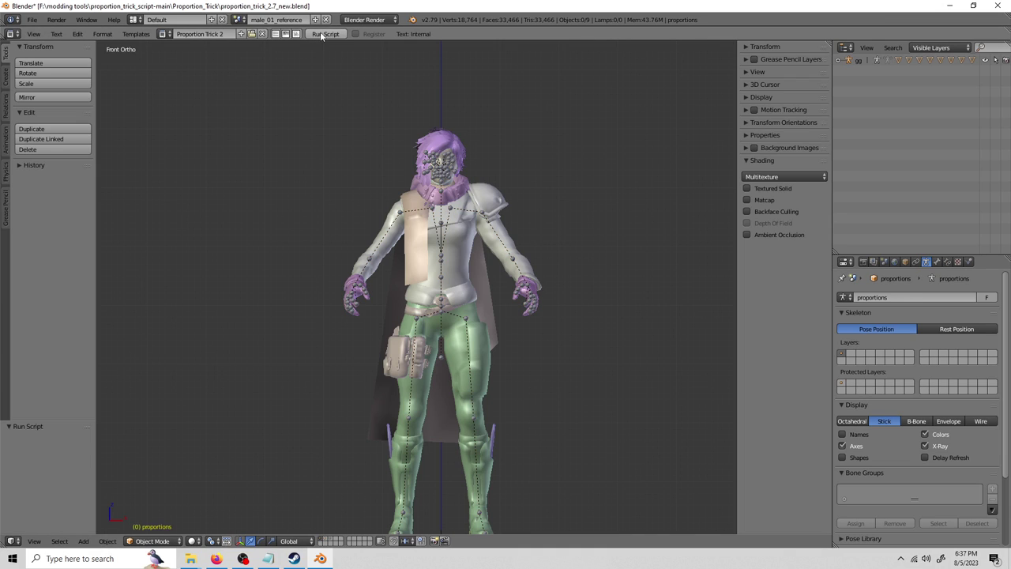
{"action": "key", "text": "shift+c"}
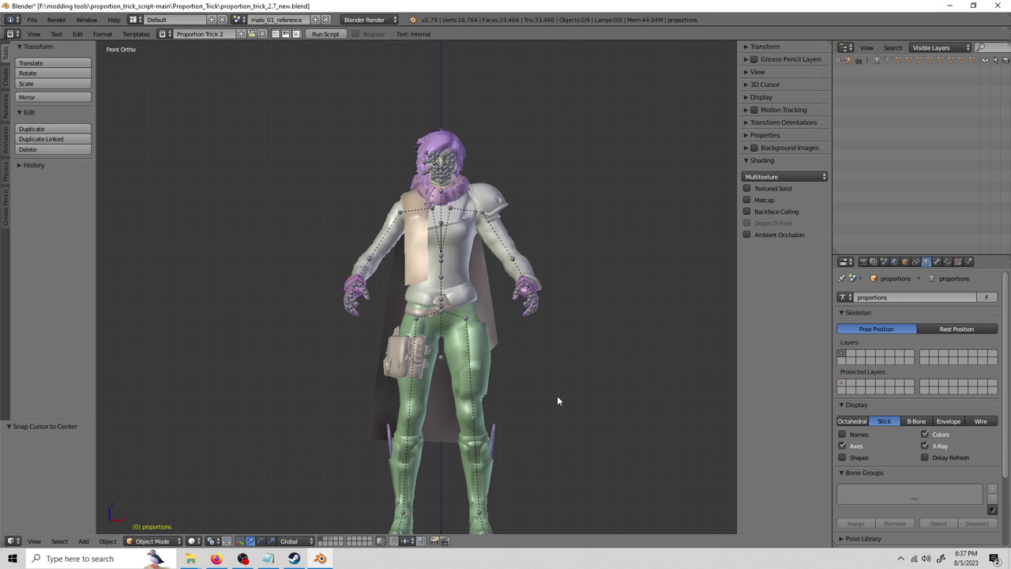
Step: Inspect the Armature modifiers of the ana_body and ana_belt meshes, leaving ana_belt as the active object
{"action": "right_click", "coordinate": [468, 244]}
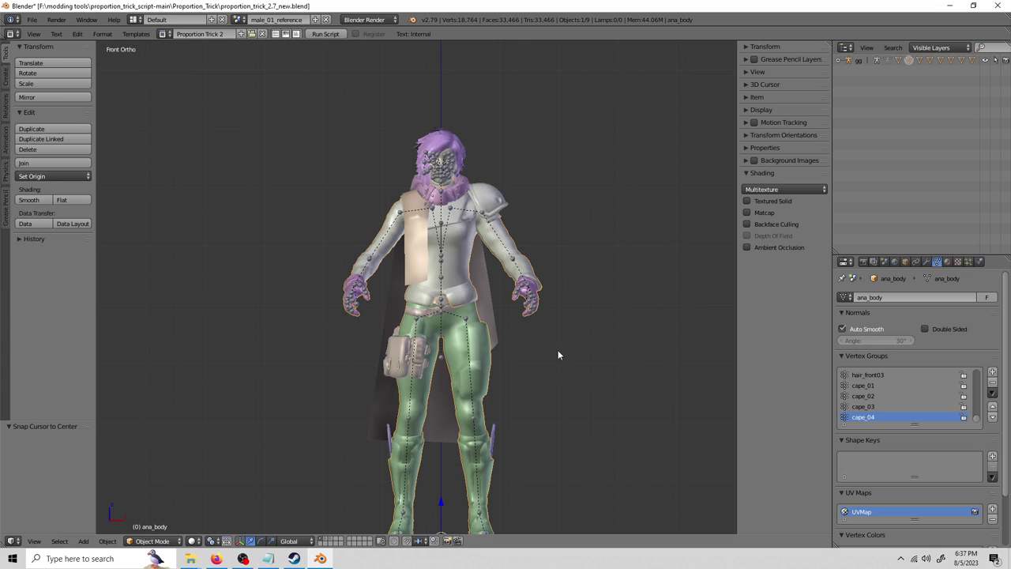
{"action": "left_click", "coordinate": [926, 262]}
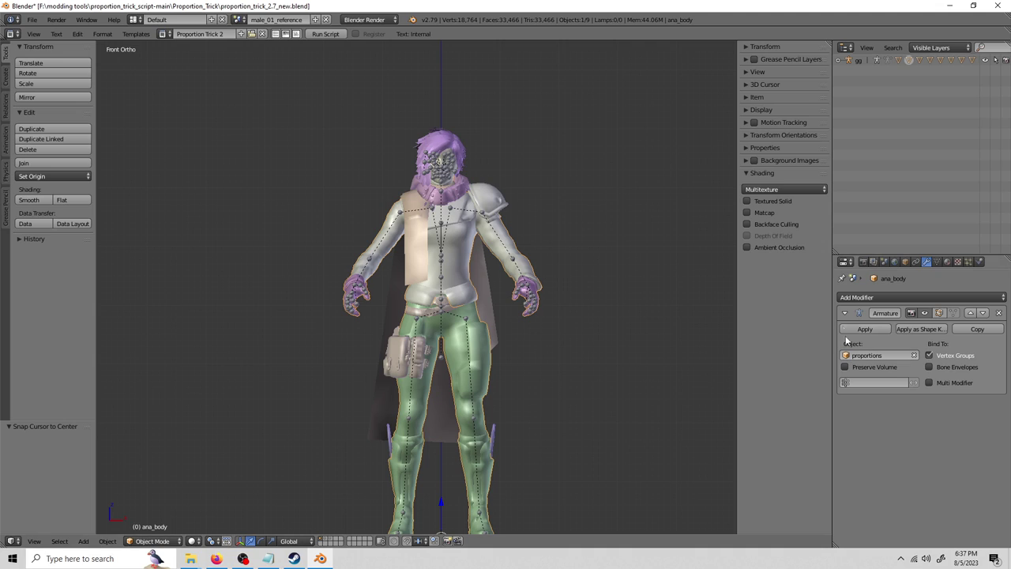
{"action": "right_click", "coordinate": [492, 206]}
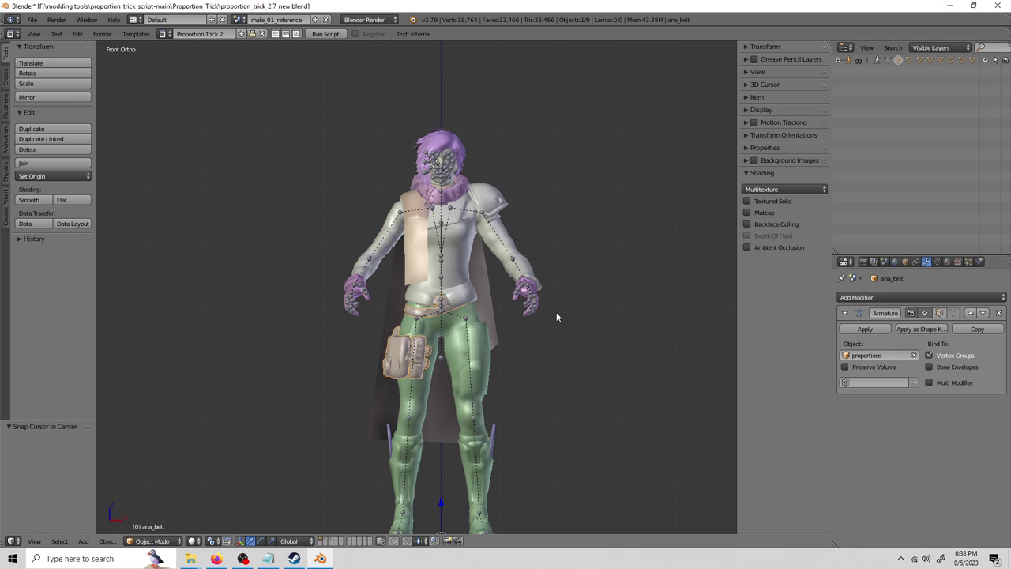
Step: Select all objects, link the active ana_belt mesh's modifiers to them, and clear the selection
{"action": "scroll", "coordinate": [517, 315], "scroll_direction": "down", "scroll_amount": 1}
{"action": "key", "text": "a"}
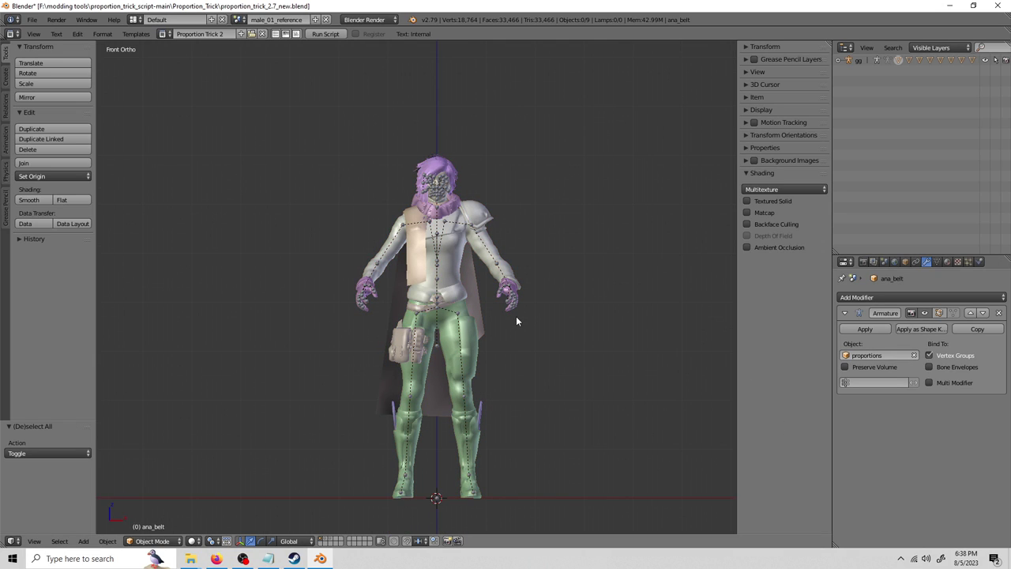
{"action": "key", "text": "a"}
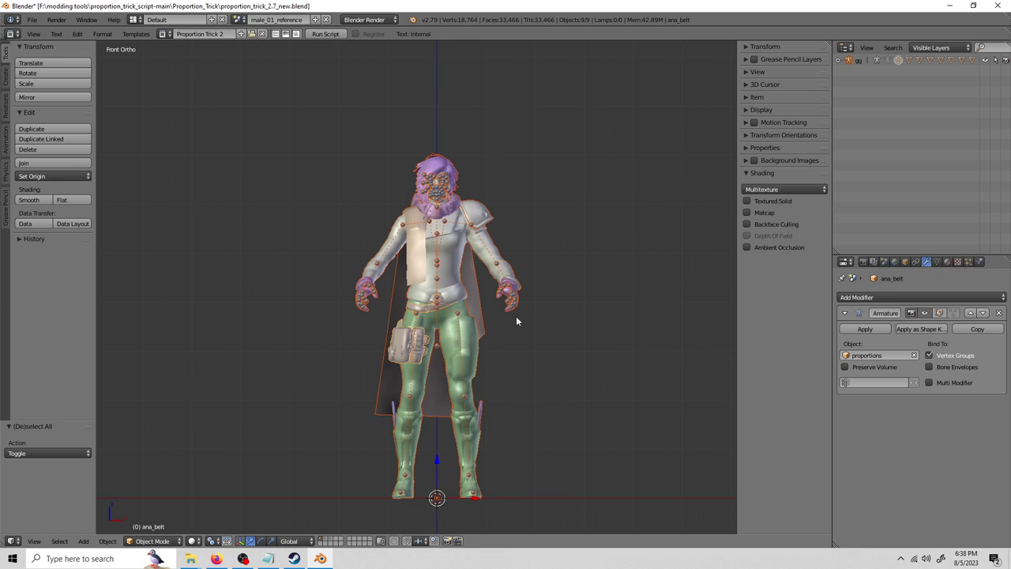
{"action": "key", "text": "ctrl+l"}
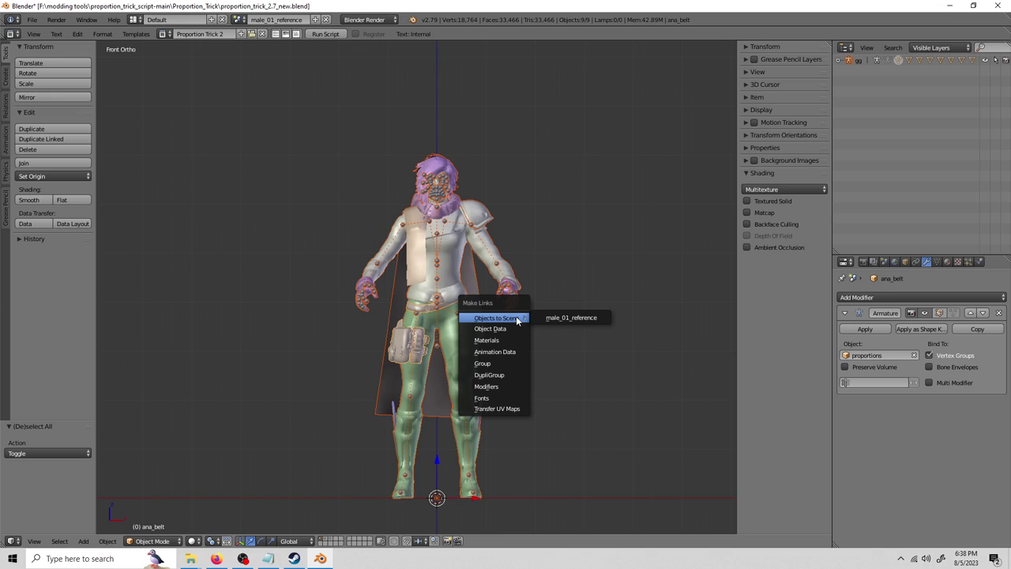
{"action": "left_click", "coordinate": [508, 389]}
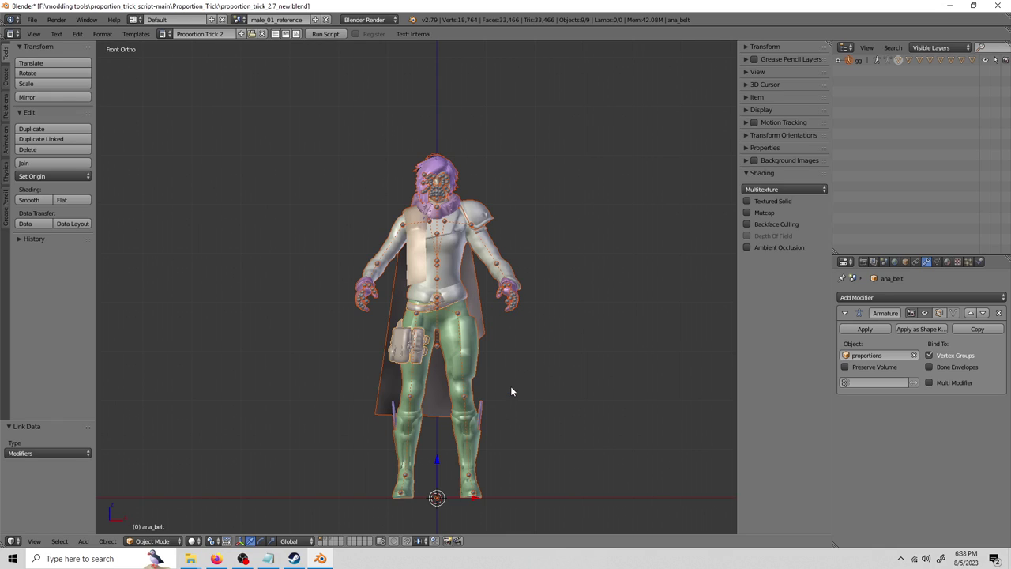
{"action": "key", "text": "a"}
Step: Create a folder named "proportion trick compile" inside compile folder template and set it as the Source Engine export path
{"action": "left_click", "coordinate": [884, 263]}
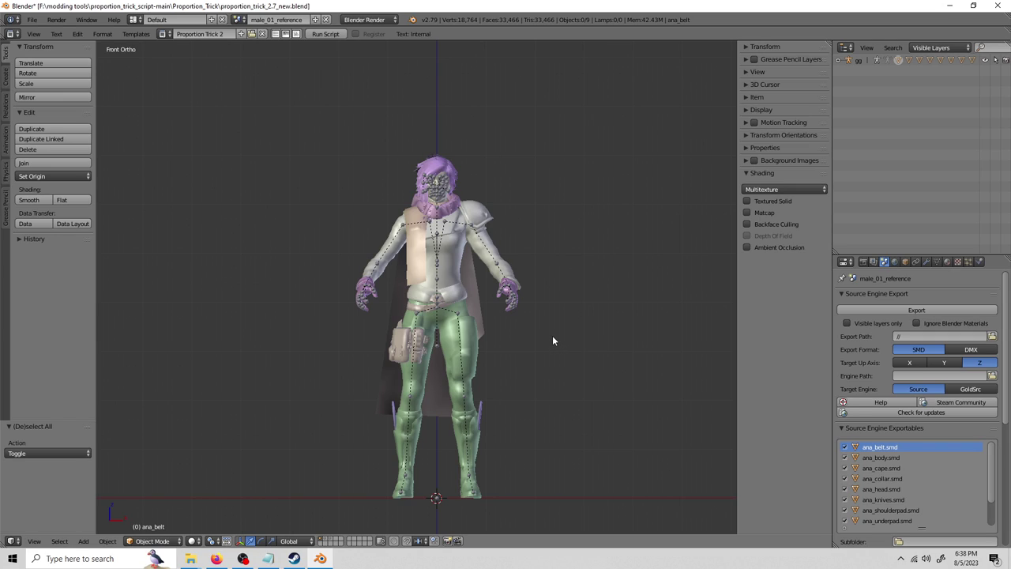
{"action": "left_click", "coordinate": [992, 335]}
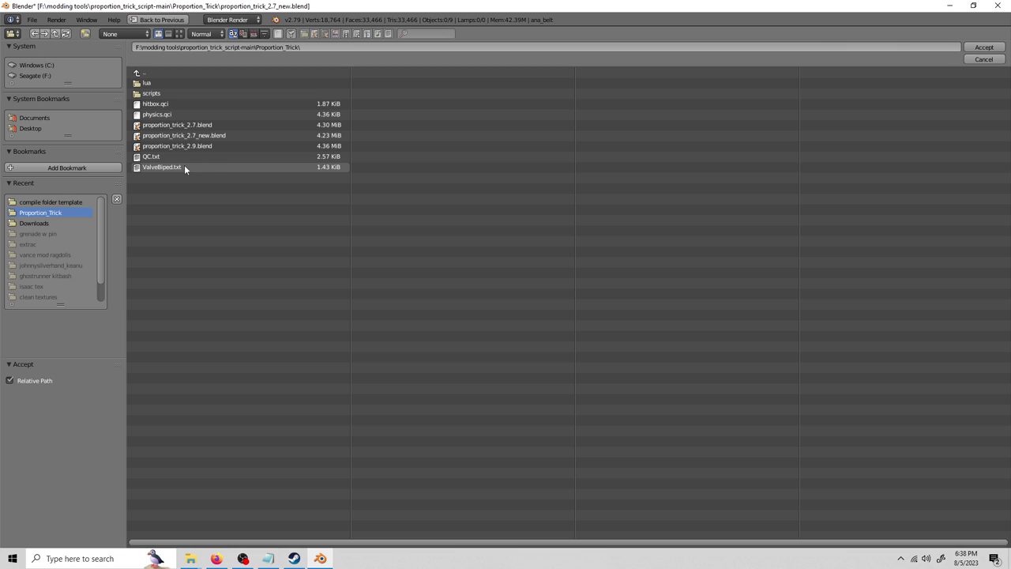
{"action": "left_click", "coordinate": [68, 203]}
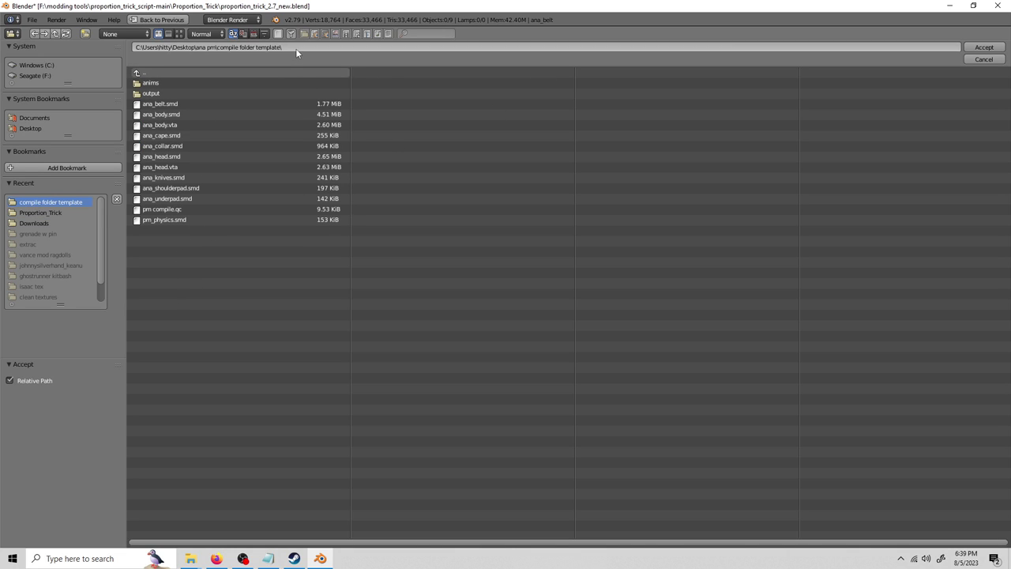
{"action": "left_click", "coordinate": [85, 37]}
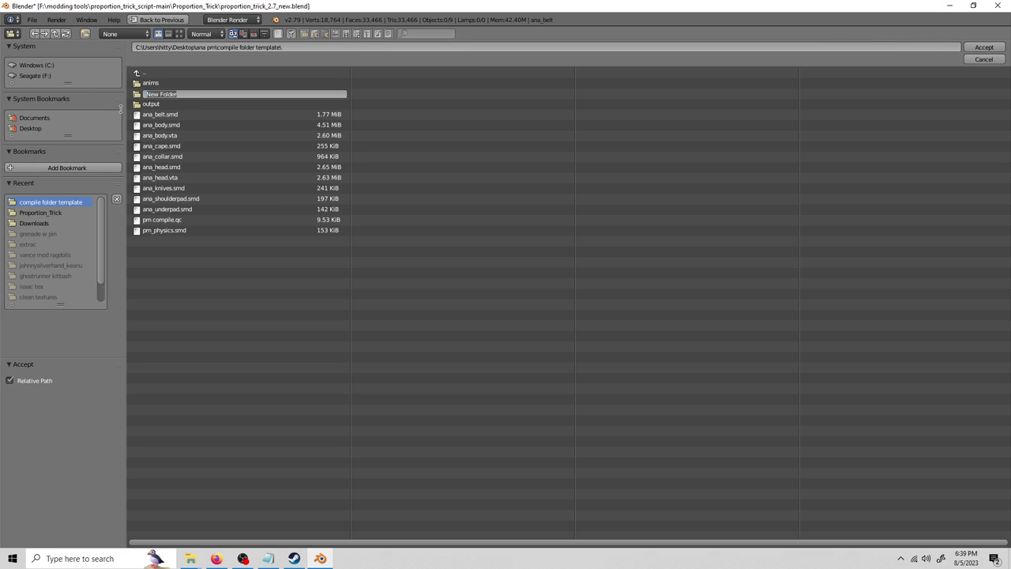
{"action": "type", "text": "proportion trick compile"}
{"action": "key", "text": "Return"}
{"action": "double_click", "coordinate": [176, 104]}
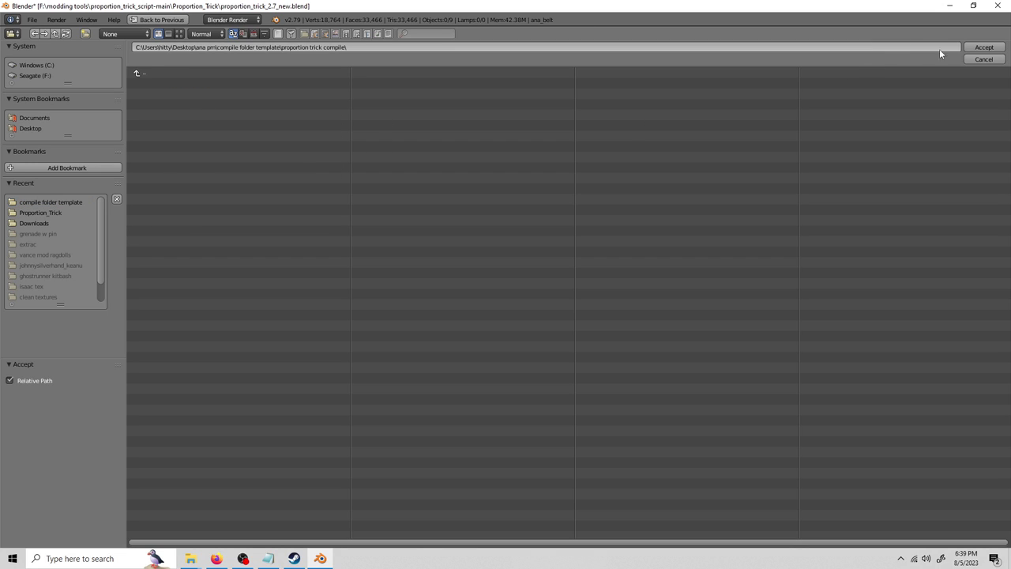
{"action": "left_click", "coordinate": [983, 48]}
Step: Export all selected objects as SMD files for the Source engine and quit Blender without saving
{"action": "key", "text": "a"}
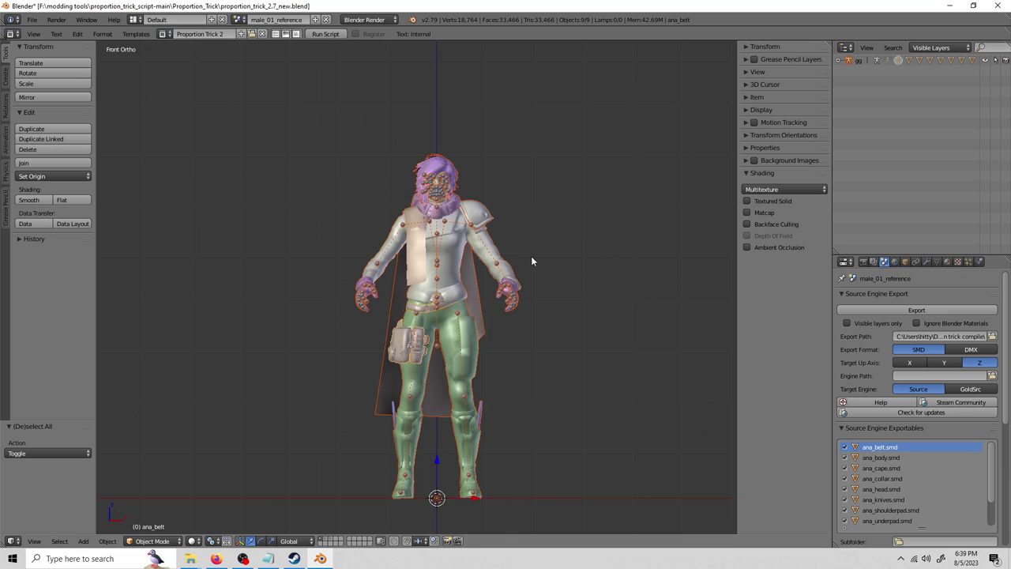
{"action": "left_click", "coordinate": [908, 309]}
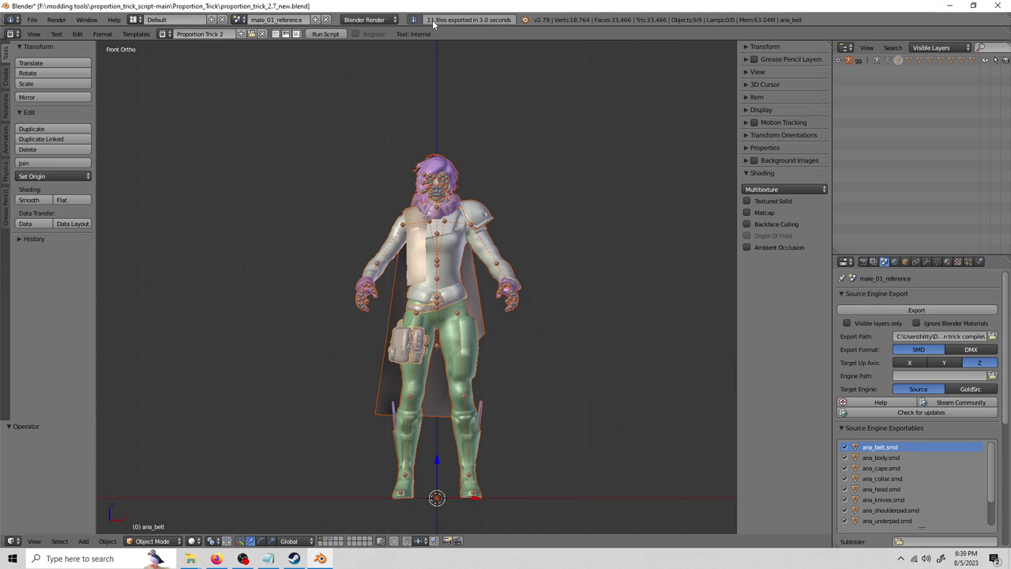
{"action": "left_click", "coordinate": [995, 6]}
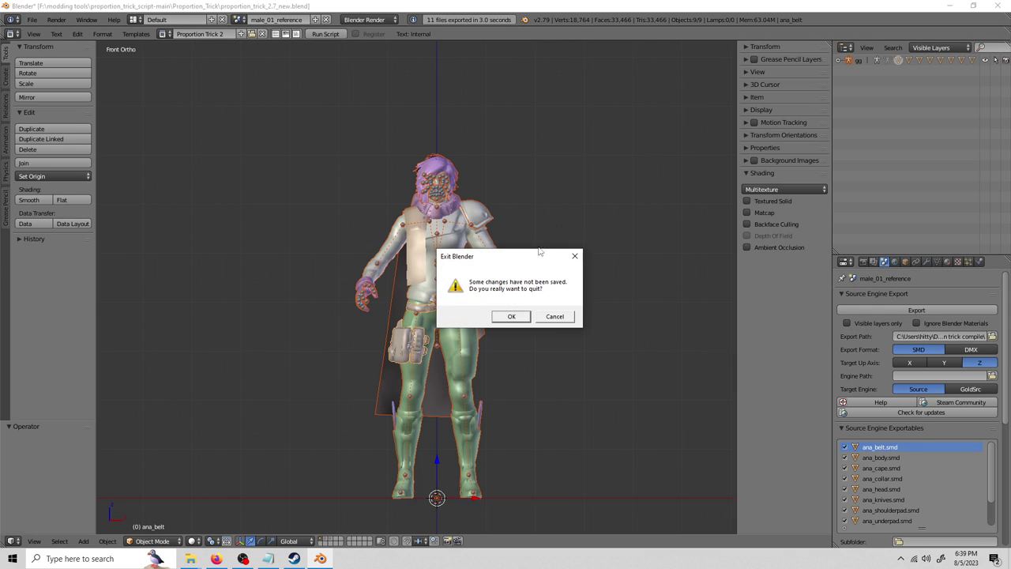
{"action": "left_click", "coordinate": [510, 316]}
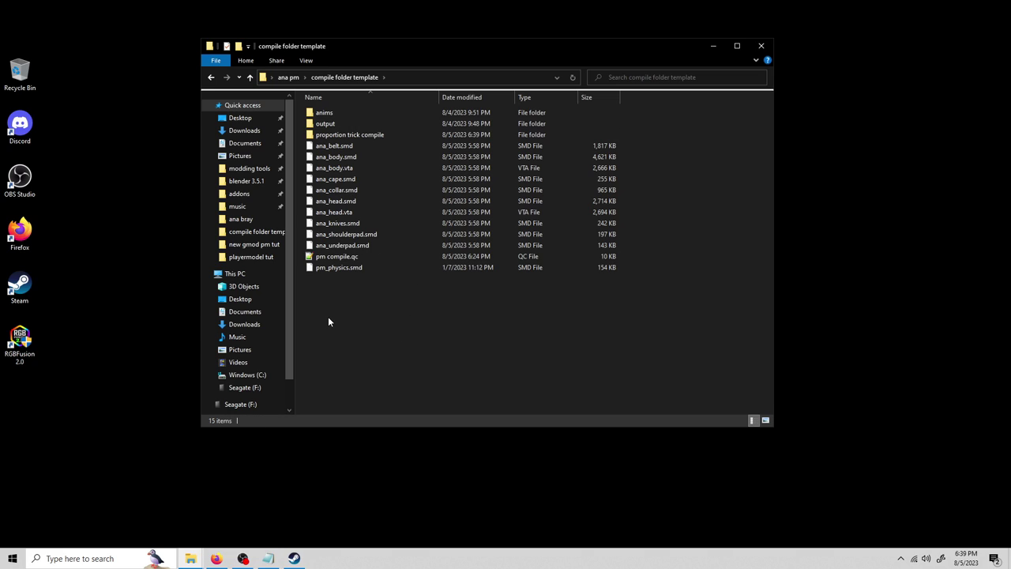
{"action": "left_click_drag", "start_coordinate": [341, 306], "coordinate": [351, 152]}
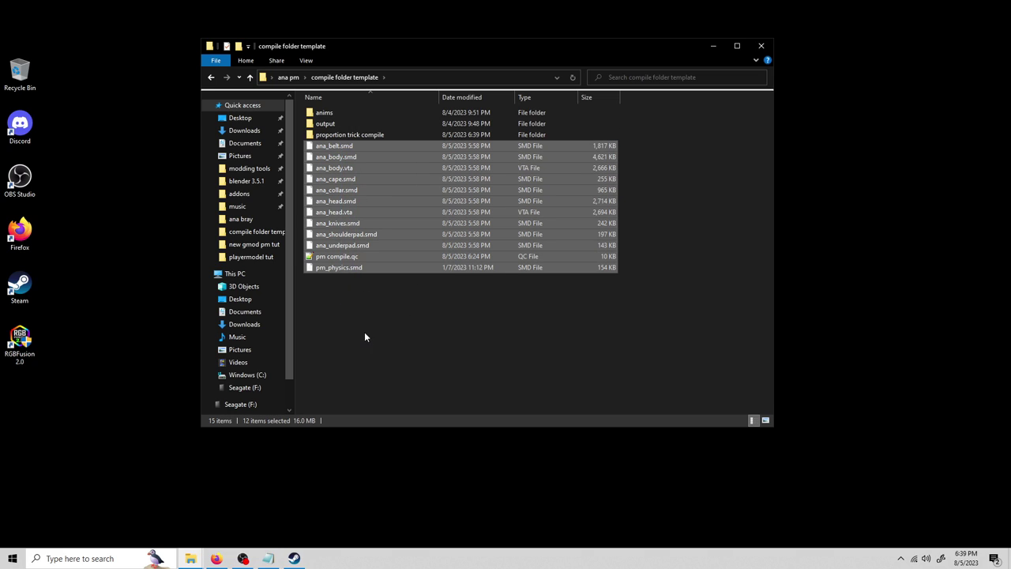
{"action": "left_click", "coordinate": [363, 332]}
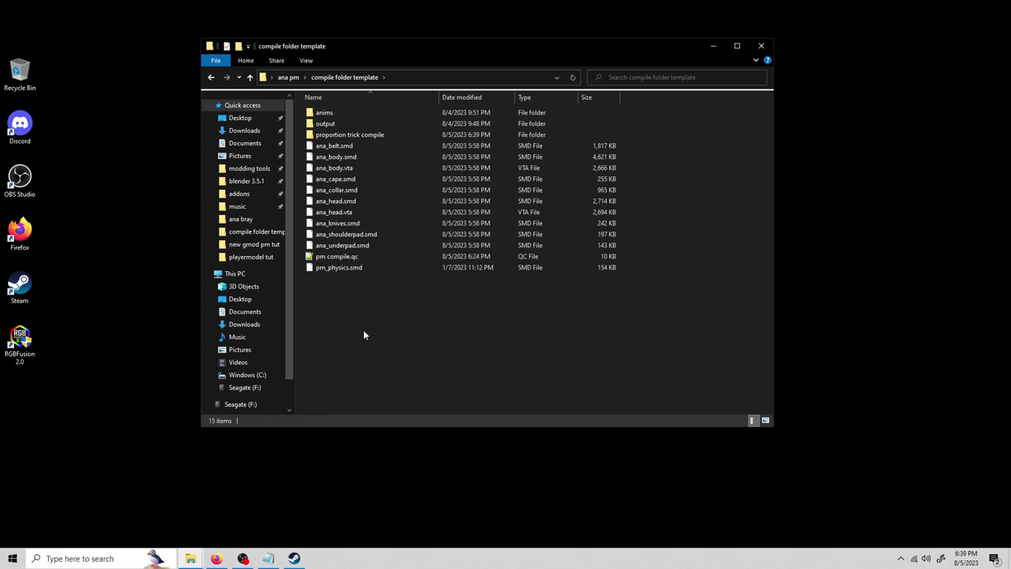
Step: Check the exported files in the proportion trick compile folder and copy pm compile.qc and pm_physics.smd into it from compile folder template
{"action": "double_click", "coordinate": [334, 135]}
{"action": "left_click_drag", "start_coordinate": [346, 251], "coordinate": [325, 111]}
{"action": "key", "text": "alt+Left"}
{"action": "left_click", "coordinate": [353, 256]}
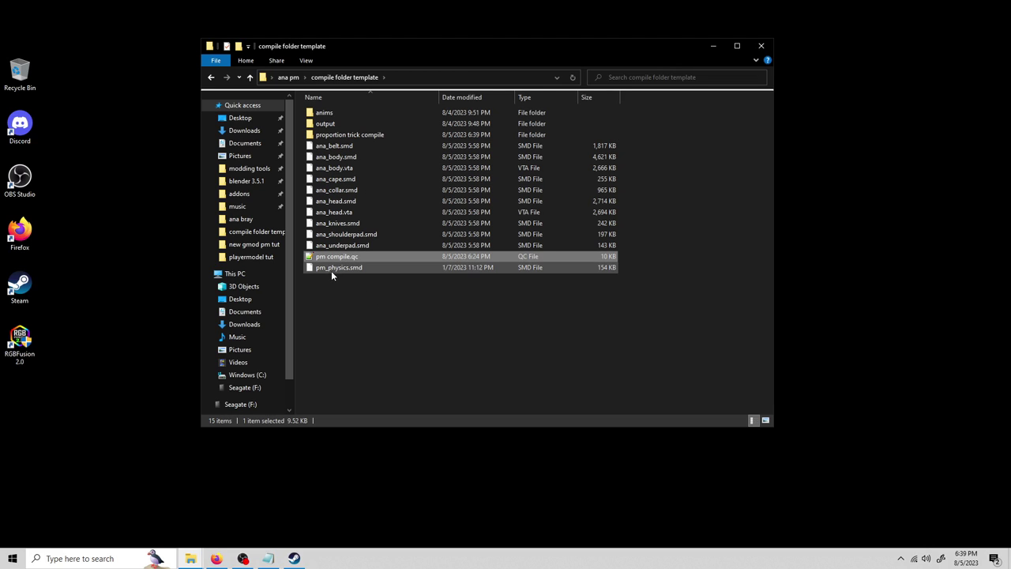
{"action": "left_click", "coordinate": [343, 269], "text": "ctrl"}
{"action": "right_click", "coordinate": [344, 266]}
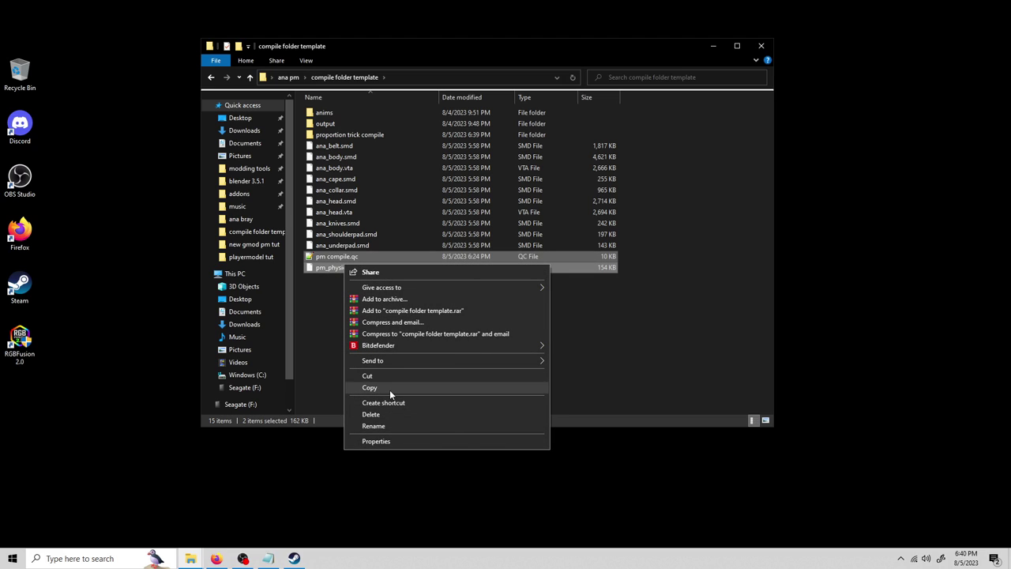
{"action": "left_click", "coordinate": [391, 388]}
{"action": "double_click", "coordinate": [350, 134]}
{"action": "right_click", "coordinate": [349, 229]}
{"action": "left_click", "coordinate": [385, 306]}
{"action": "left_click", "coordinate": [390, 361]}
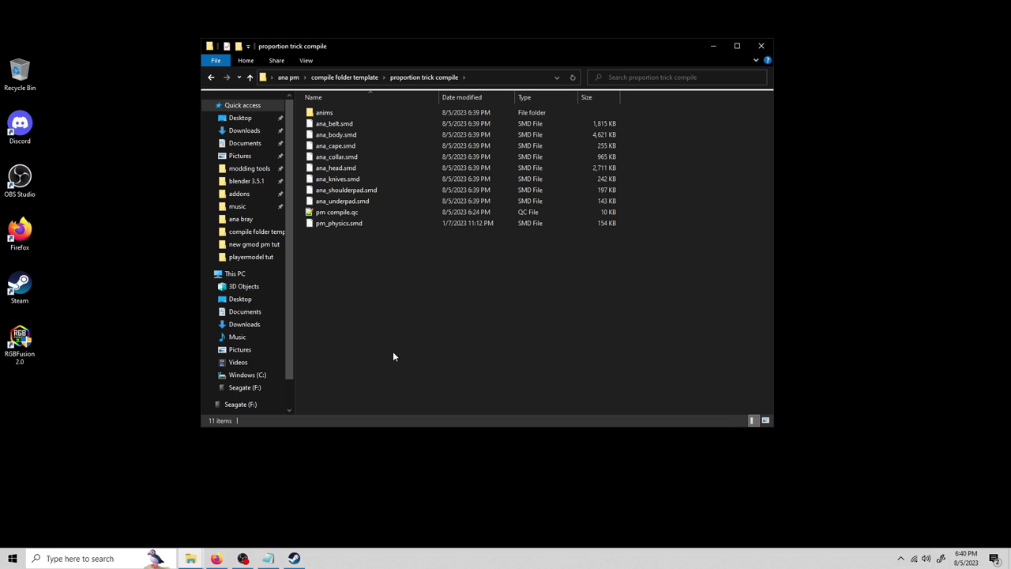
Step: Copy ana_head.vta from compile folder template into the proportion trick compile folder
{"action": "key", "text": "alt+Left"}
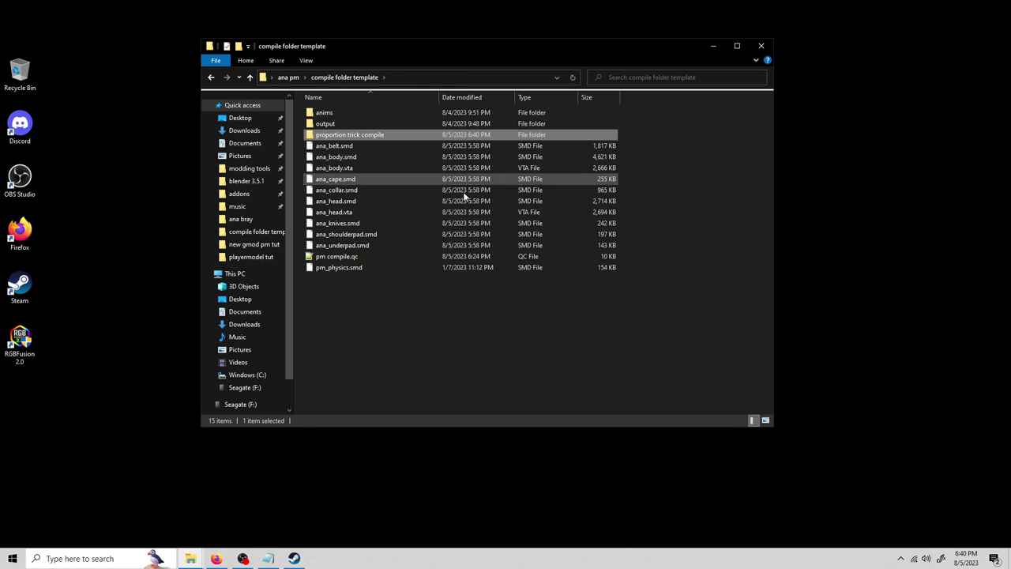
{"action": "left_click", "coordinate": [334, 216]}
{"action": "right_click", "coordinate": [335, 218]}
{"action": "left_click", "coordinate": [391, 372]}
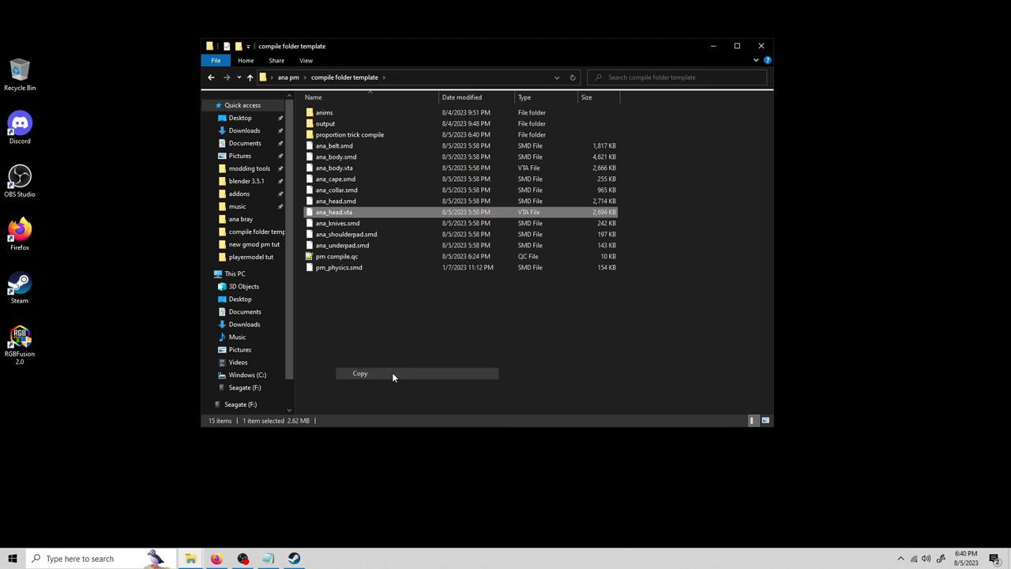
{"action": "double_click", "coordinate": [350, 135]}
{"action": "right_click", "coordinate": [371, 310]}
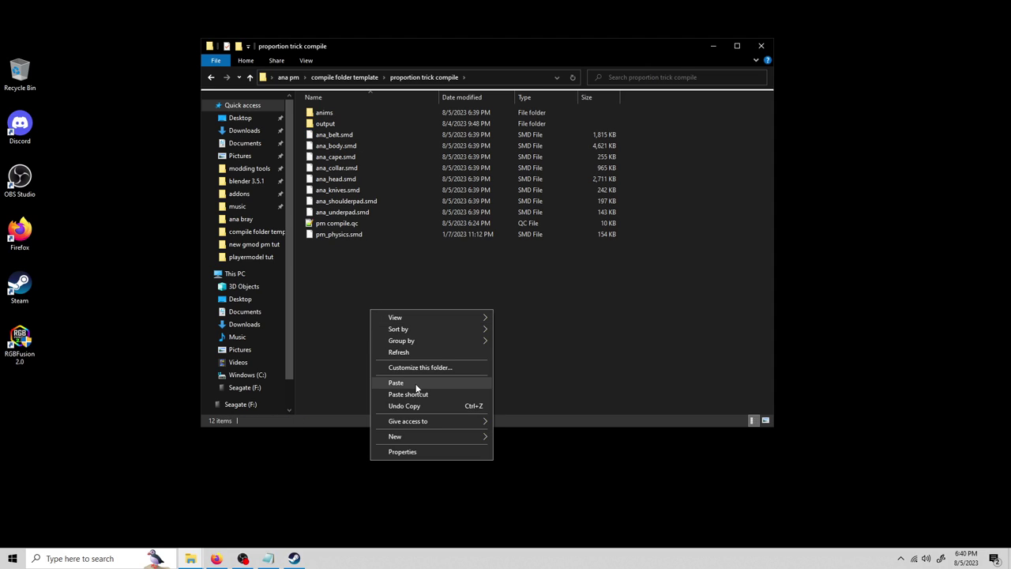
{"action": "left_click", "coordinate": [383, 383]}
{"action": "left_click", "coordinate": [435, 394]}
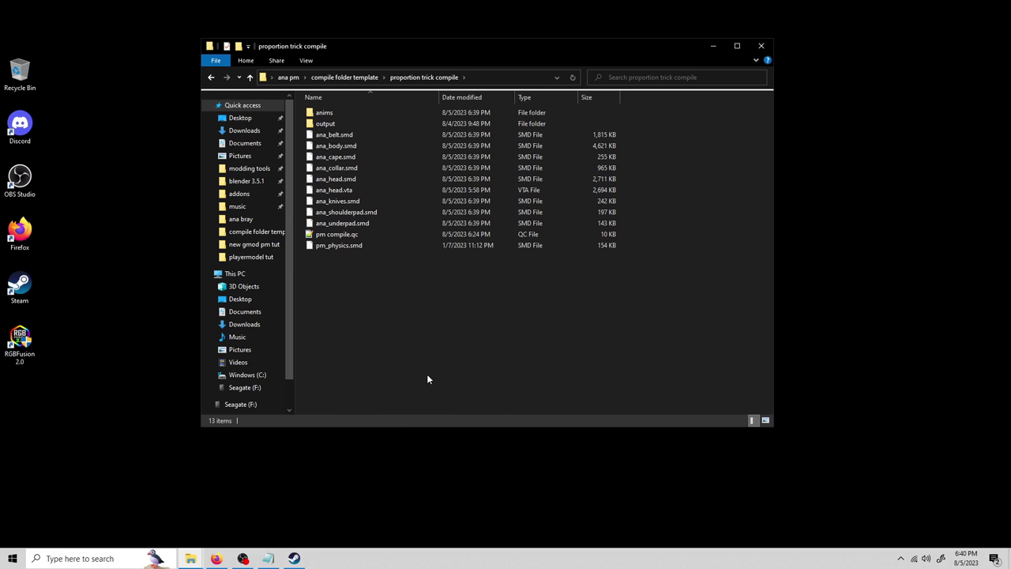